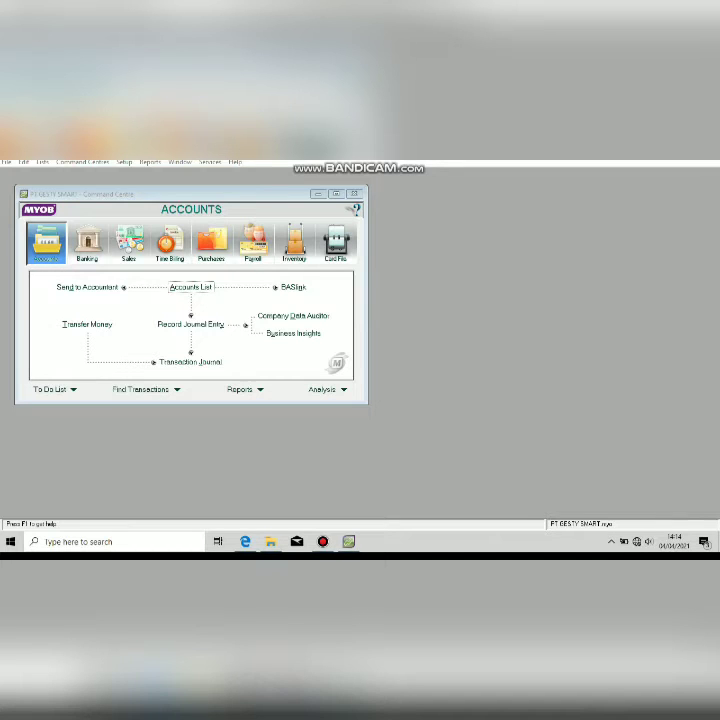
Check the source document, then start a Cash In Bank Spend Money payment with Tax Inclusive off.
{"action": "left_click", "coordinate": [245, 541]}
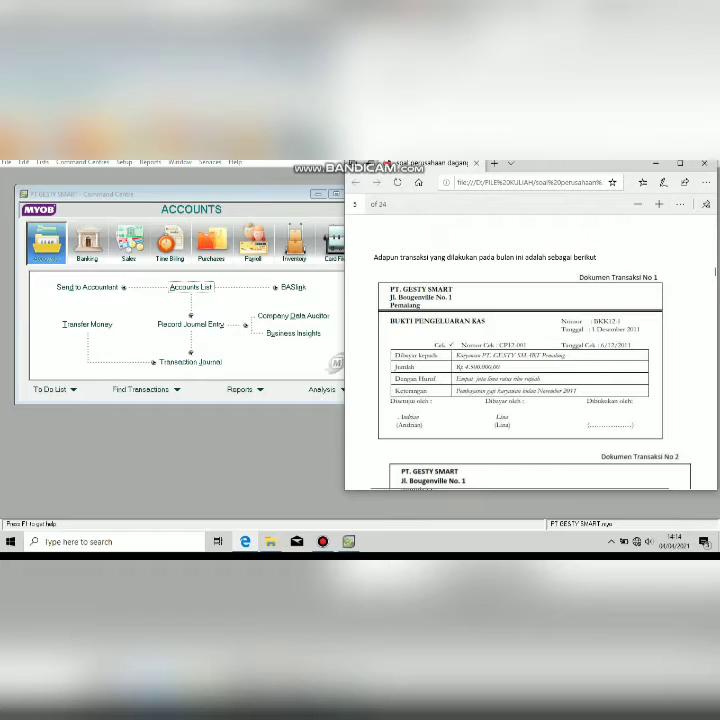
{"action": "left_click", "coordinate": [240, 440]}
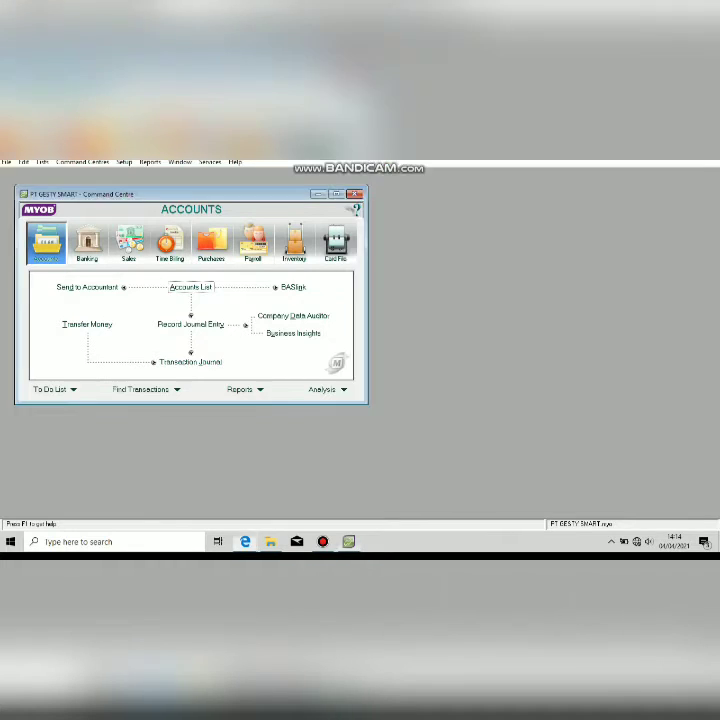
{"action": "left_click", "coordinate": [87, 243]}
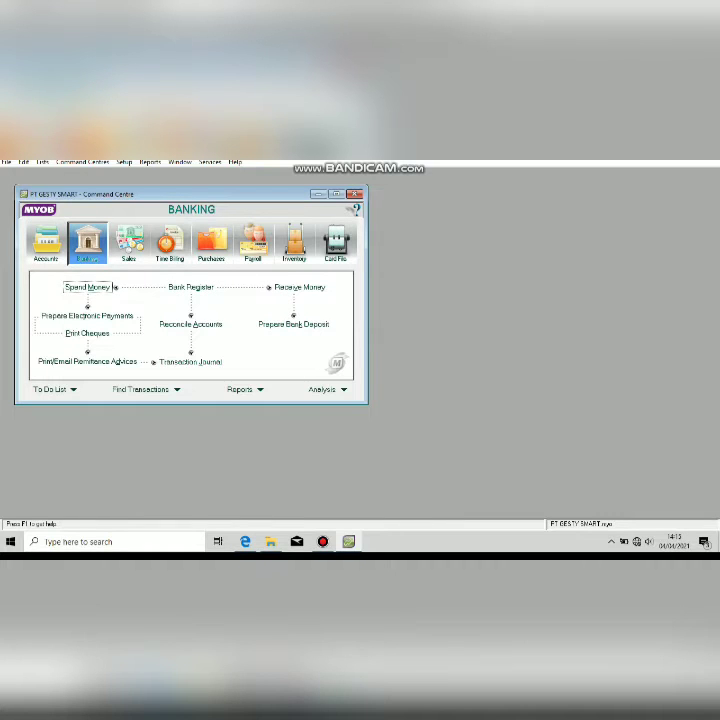
{"action": "left_click", "coordinate": [110, 287]}
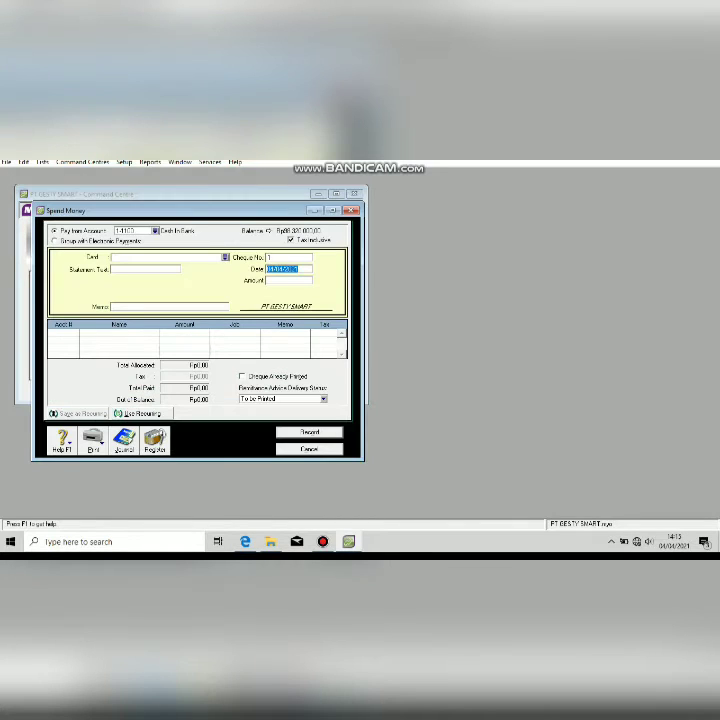
{"action": "left_click", "coordinate": [291, 240]}
Create an Individual card named Karyawan and select it as the payee.
{"action": "left_click", "coordinate": [225, 257]}
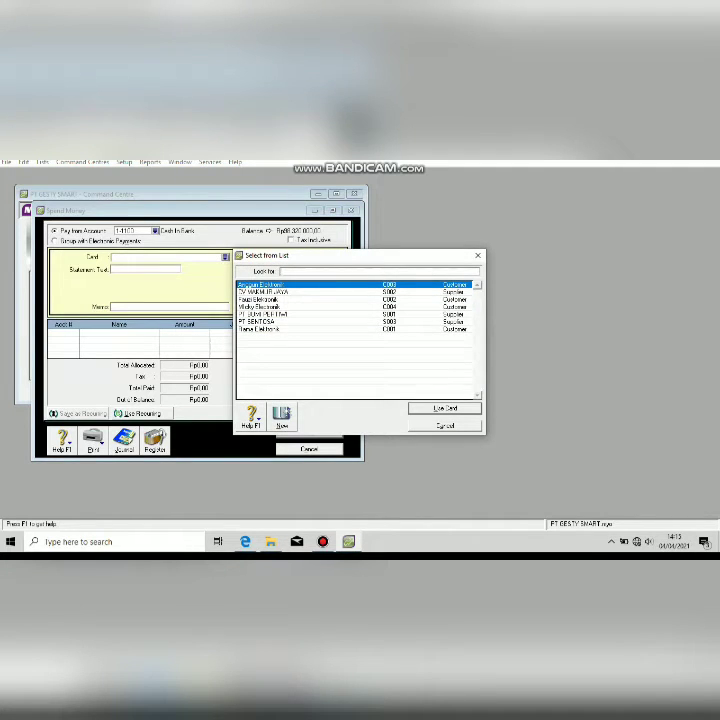
{"action": "left_click", "coordinate": [282, 417]}
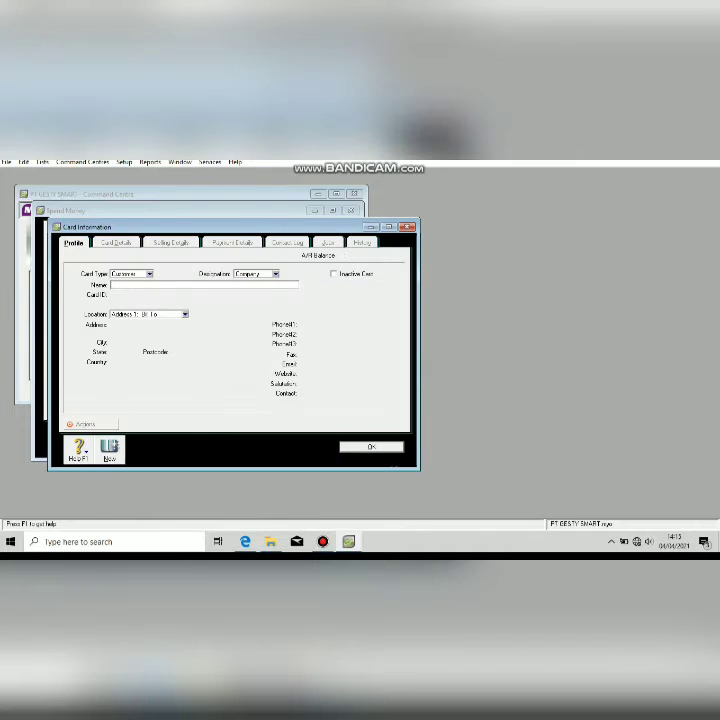
{"action": "type", "text": "Kaywood"}
{"action": "left_click", "coordinate": [276, 274]}
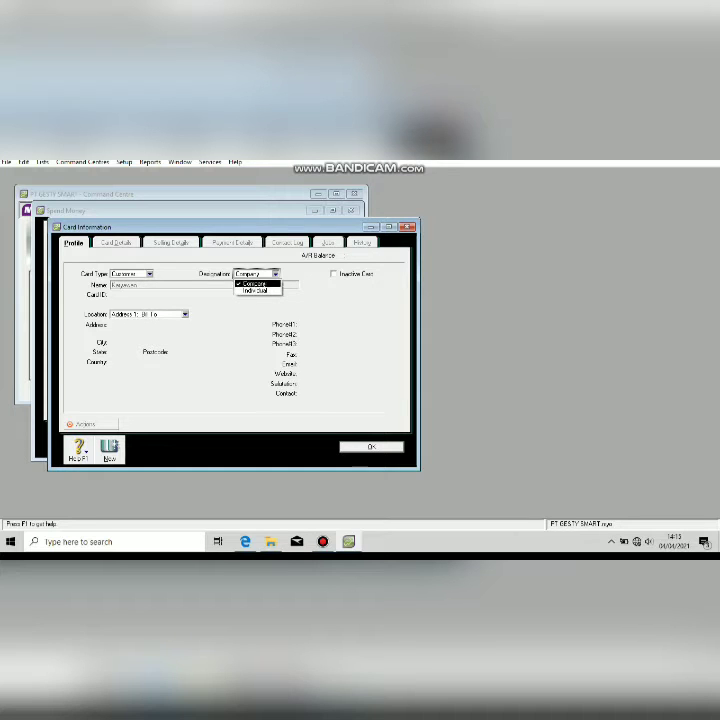
{"action": "left_click", "coordinate": [257, 291]}
{"action": "left_click", "coordinate": [371, 447]}
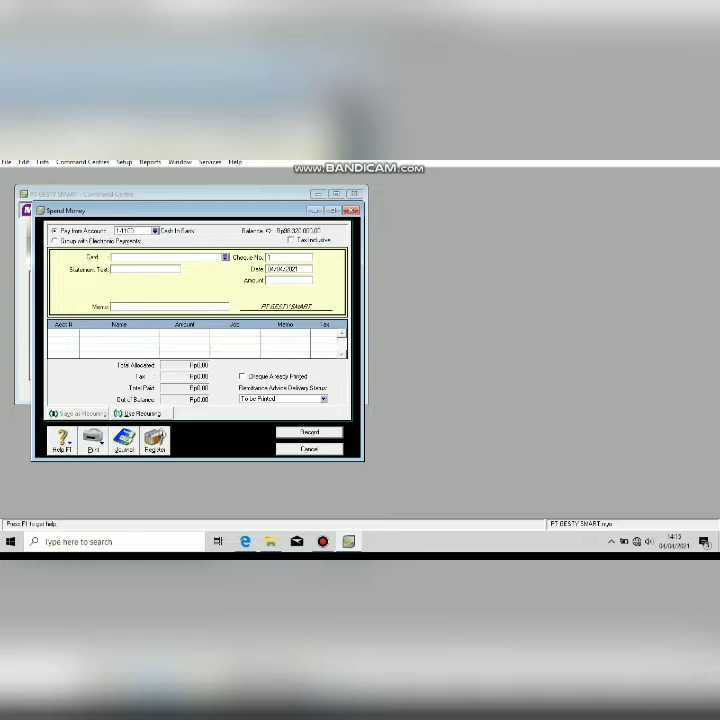
{"action": "left_click", "coordinate": [225, 257]}
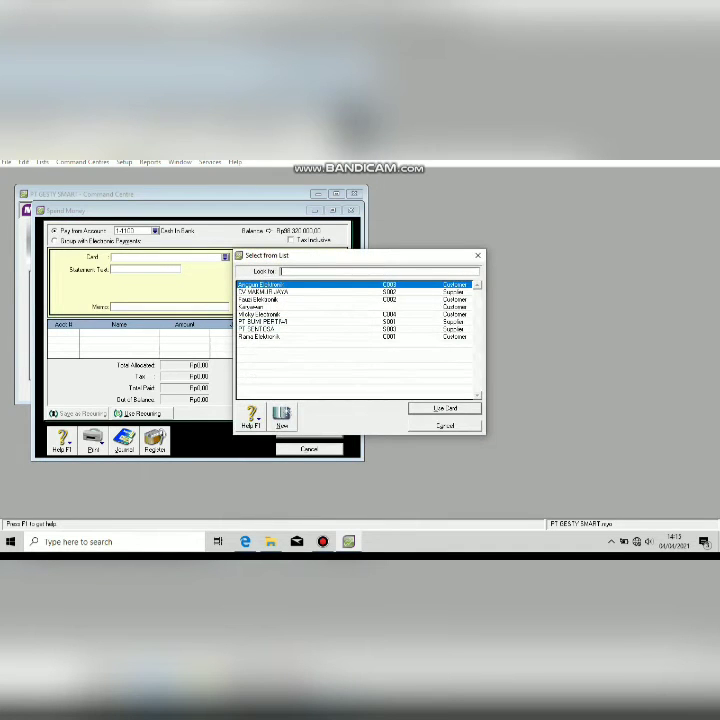
{"action": "double_click", "coordinate": [252, 307]}
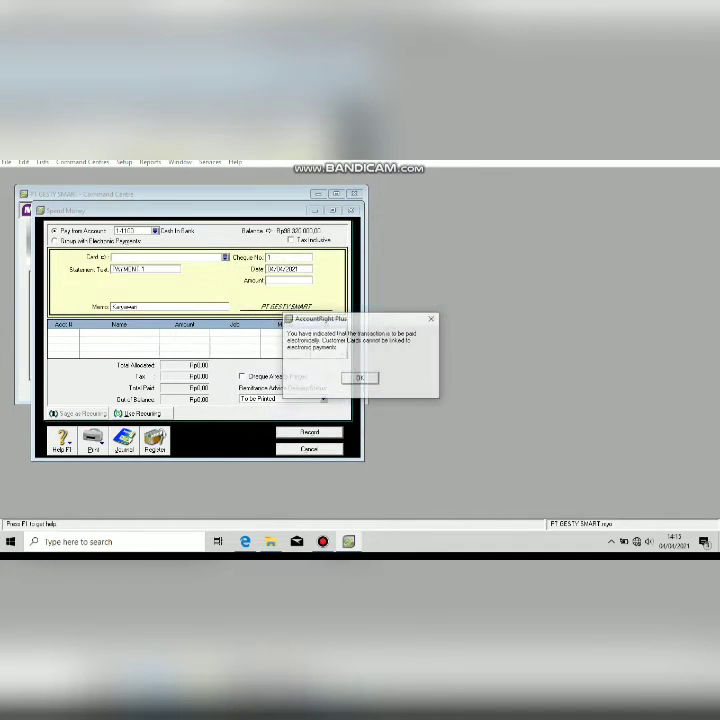
{"action": "key", "text": "Return"}
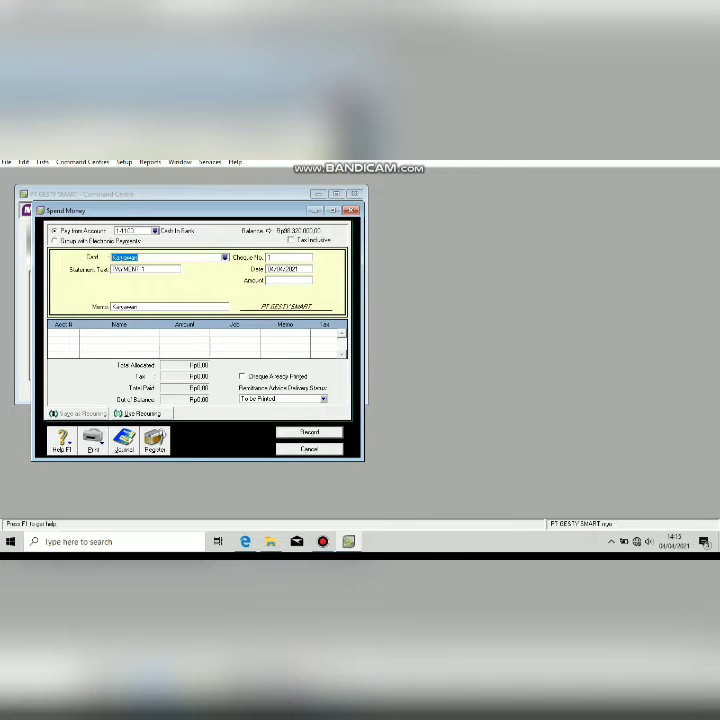
{"action": "key", "text": "Return"}
{"action": "key", "text": "Return"}
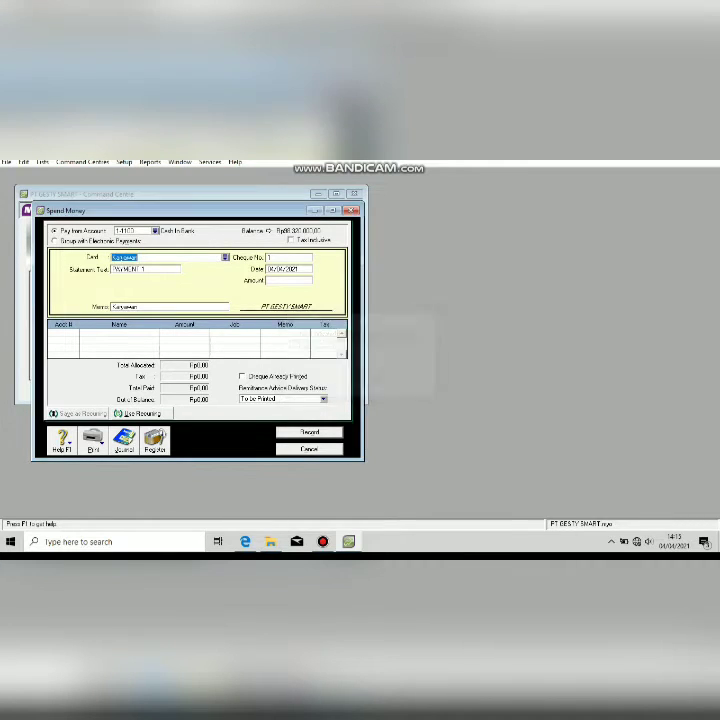
{"action": "key", "text": "Return"}
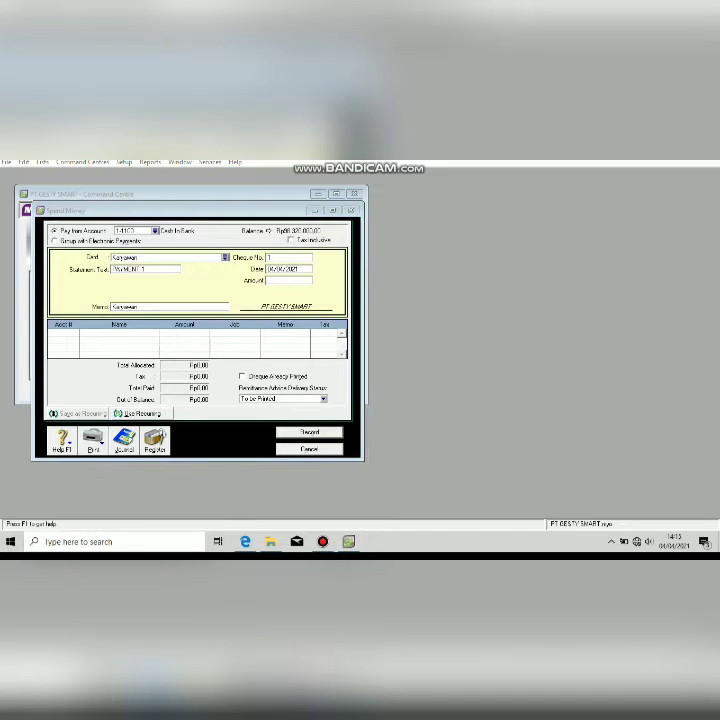
Set the linked Bank Account for Electronic Payments to 1-1190 Electronic Clearing Account.
{"action": "left_click", "coordinate": [124, 162]}
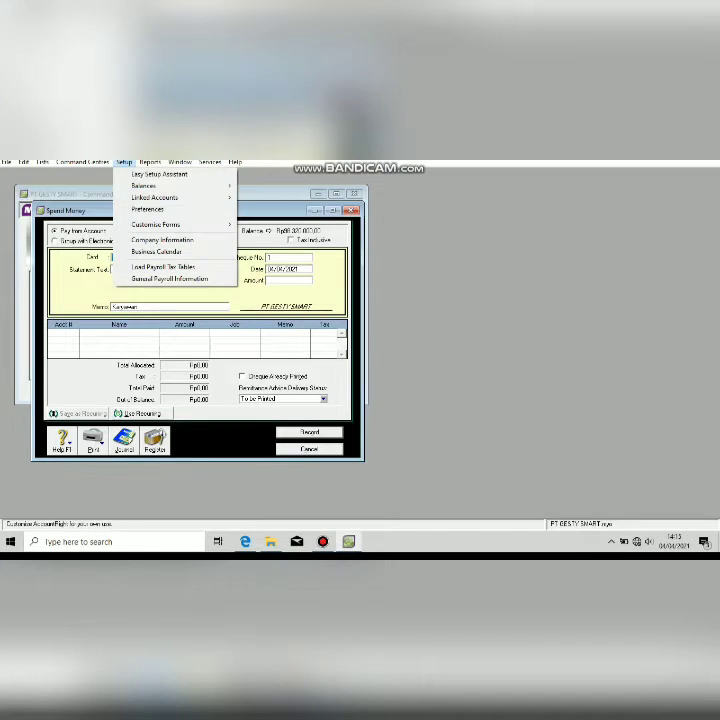
{"action": "mouse_move", "coordinate": [155, 198]}
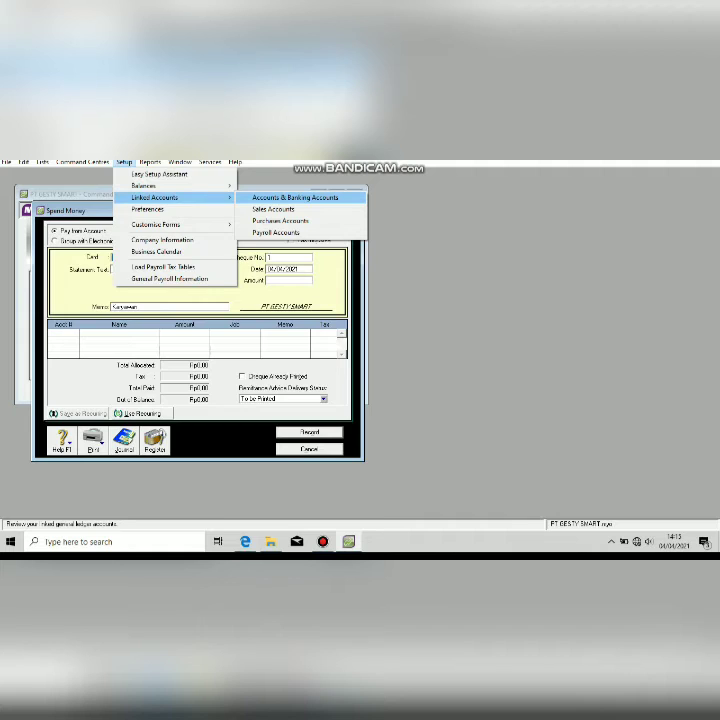
{"action": "left_click", "coordinate": [295, 197]}
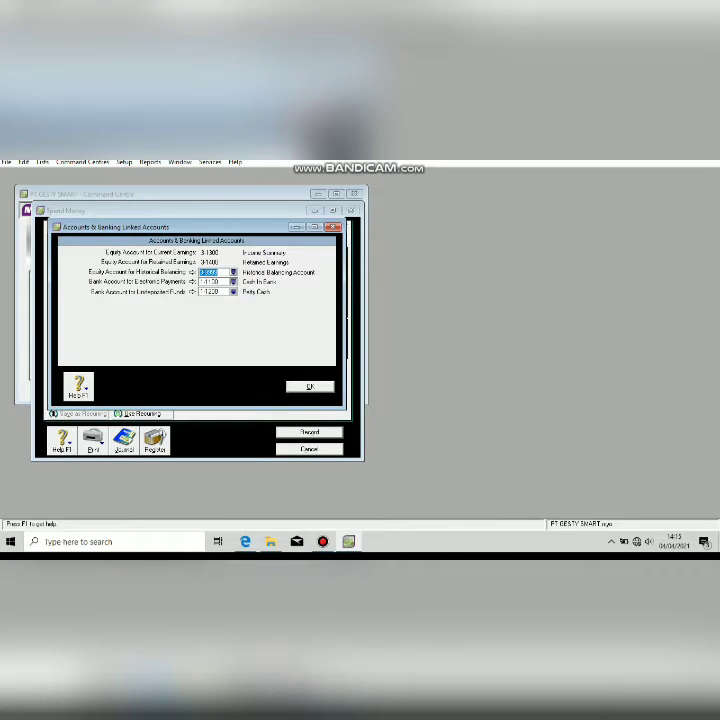
{"action": "left_click", "coordinate": [233, 282]}
{"action": "key", "text": "Return"}
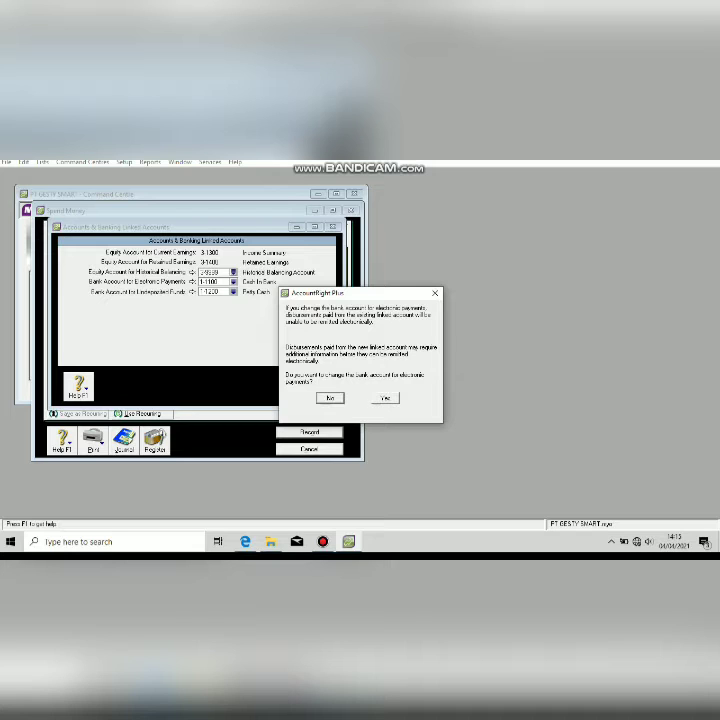
{"action": "left_click", "coordinate": [385, 398]}
{"action": "key", "text": "Return"}
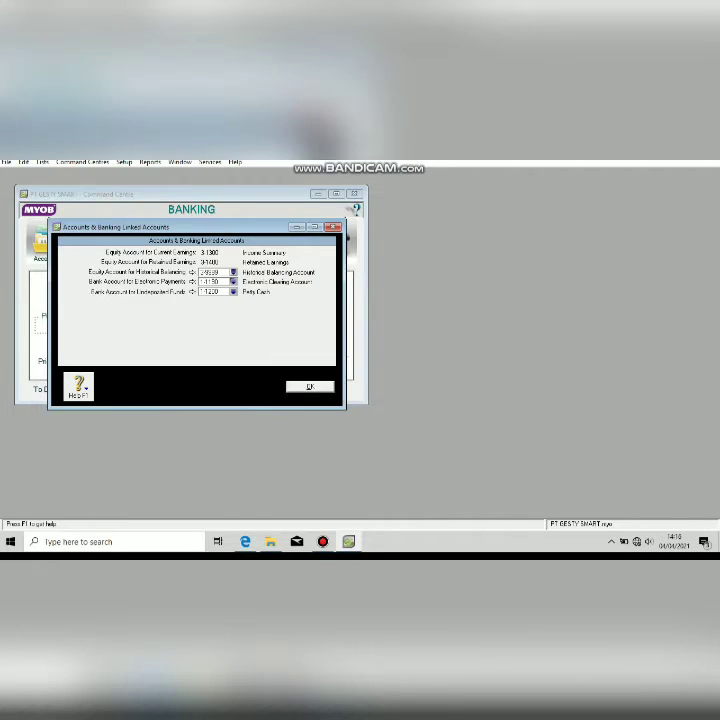
{"action": "key", "text": "Return"}
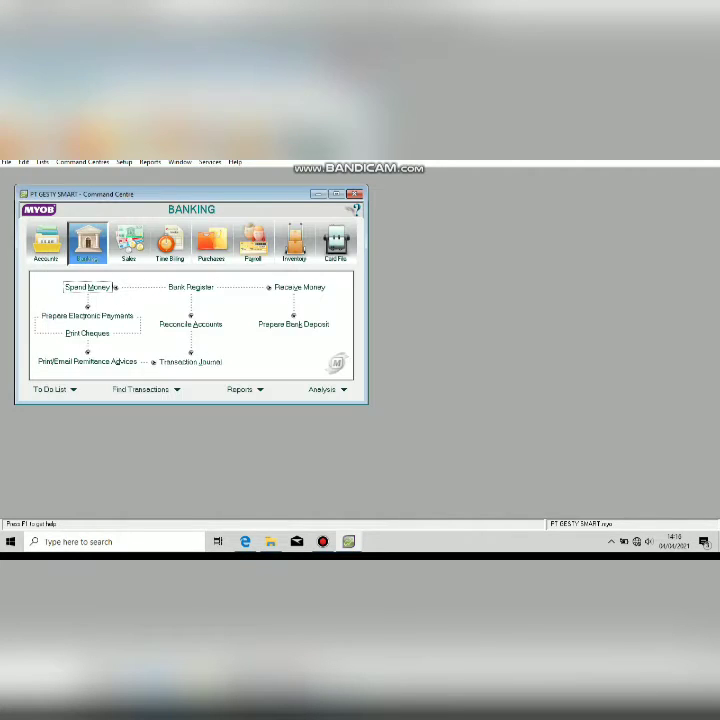
Start a new Spend Money payment to Karyawan with cheque number BK121.
{"action": "left_click", "coordinate": [112, 287]}
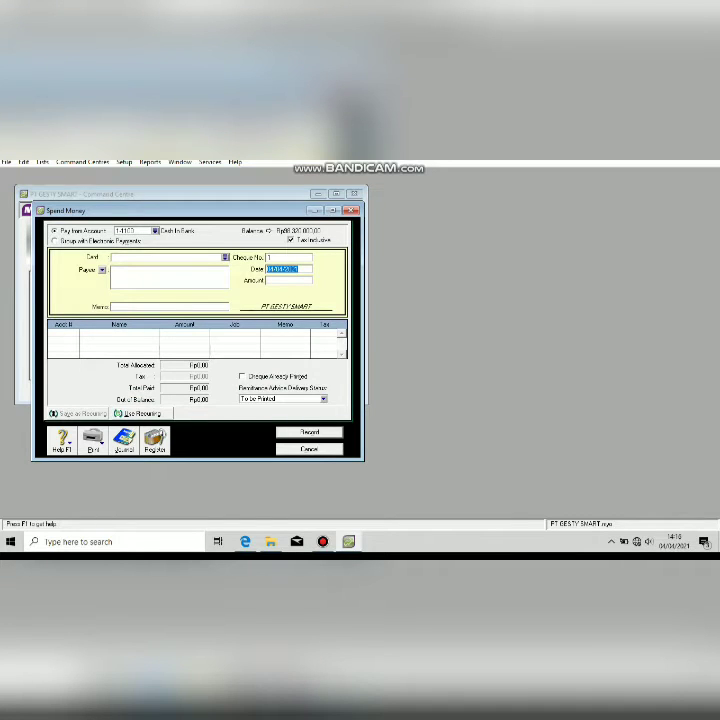
{"action": "left_click", "coordinate": [225, 257]}
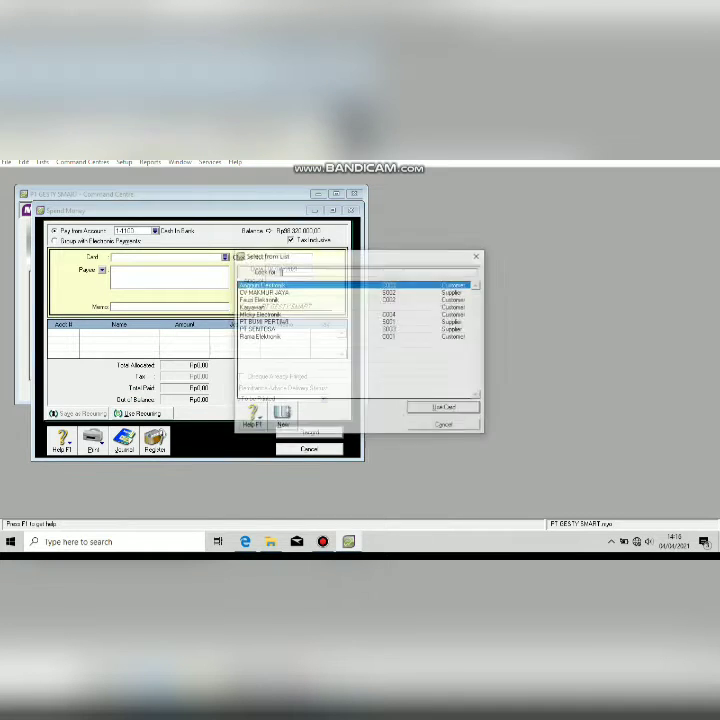
{"action": "double_click", "coordinate": [262, 307]}
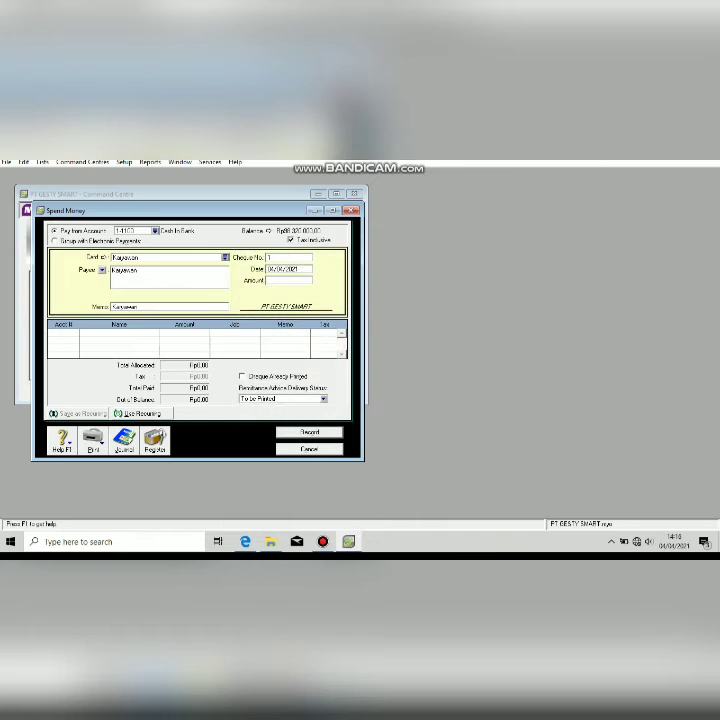
{"action": "key", "text": "Tab"}
{"action": "key", "text": "Tab"}
{"action": "type", "text": "BkK12"}
{"action": "key", "text": "BackSpace"}
{"action": "key", "text": "BackSpace"}
{"action": "key", "text": "BackSpace"}
{"action": "key", "text": "BackSpace"}
{"action": "key", "text": "BackSpace"}
{"action": "type", "text": "BK121"}
Enter date 01/12/2021, amount Rp4,500,000.00 and a November wages memo.
{"action": "key", "text": "Tab"}
{"action": "type", "text": "1/12/2021"}
{"action": "key", "text": "Tab"}
{"action": "type", "text": "4,500,00"}
{"action": "key", "text": "Tab"}
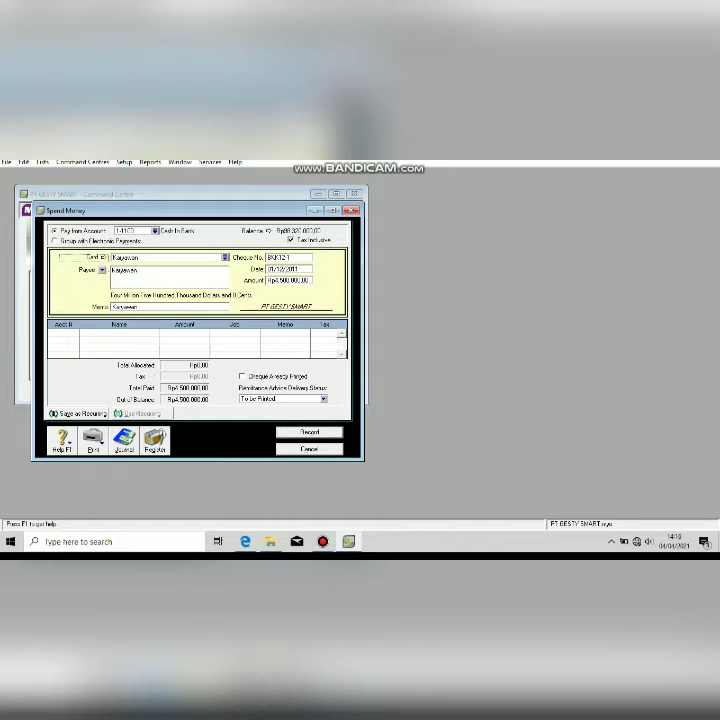
{"action": "type", "text": "pembe"}
{"action": "type", "text": "yaran gaji karyawan bulan november"}
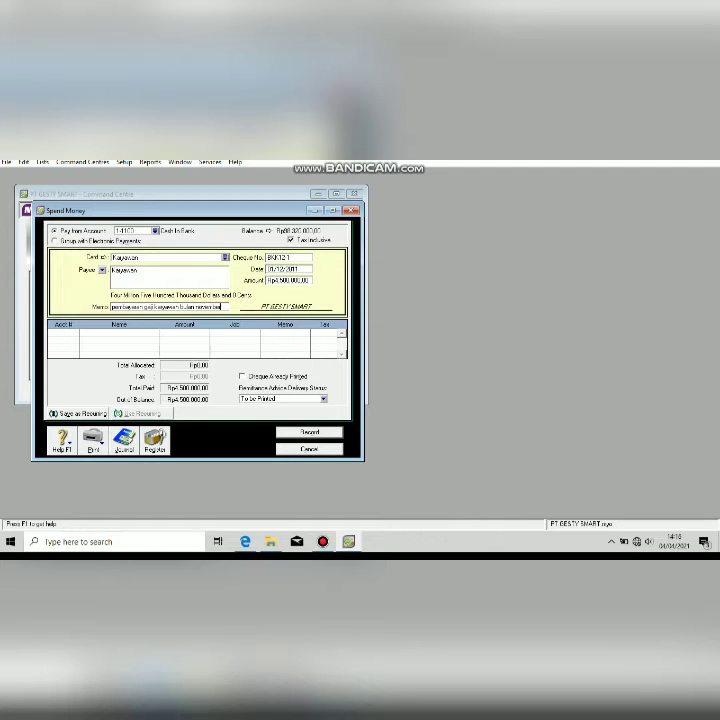
Allocate the wage payment to 2-1200 Expense Payable, untick Tax Inclusive, and record it.
{"action": "key", "text": "Tab"}
{"action": "type", "text": "6"}
{"action": "key", "text": "Tab"}
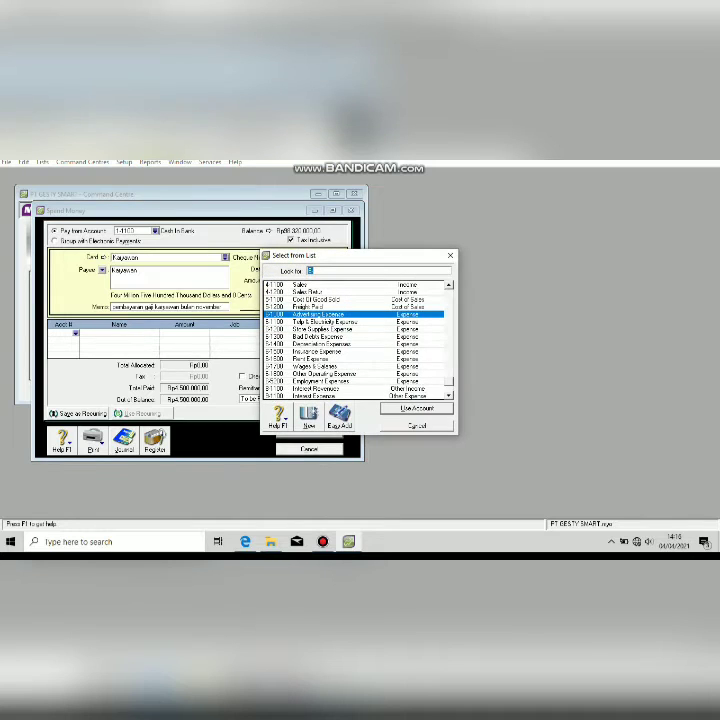
{"action": "type", "text": "2"}
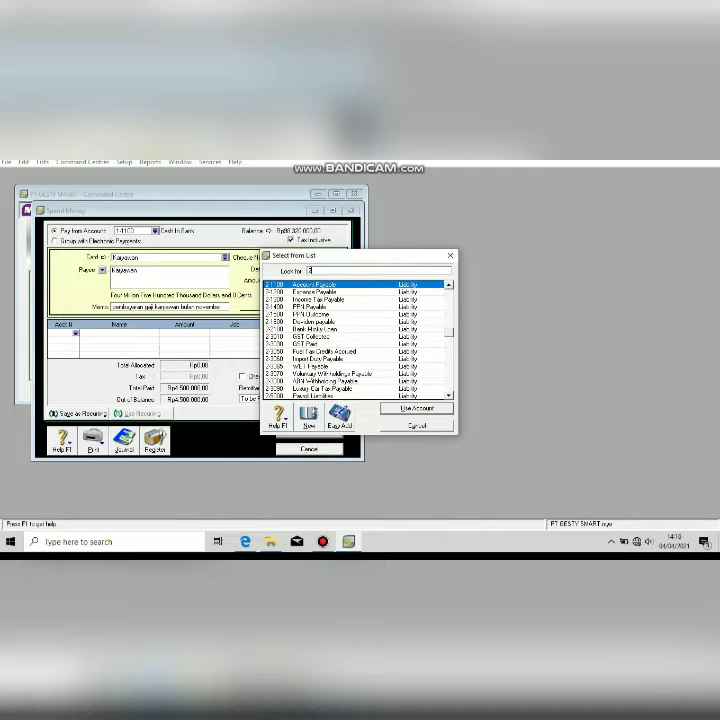
{"action": "key", "text": "Down"}
{"action": "key", "text": "Return"}
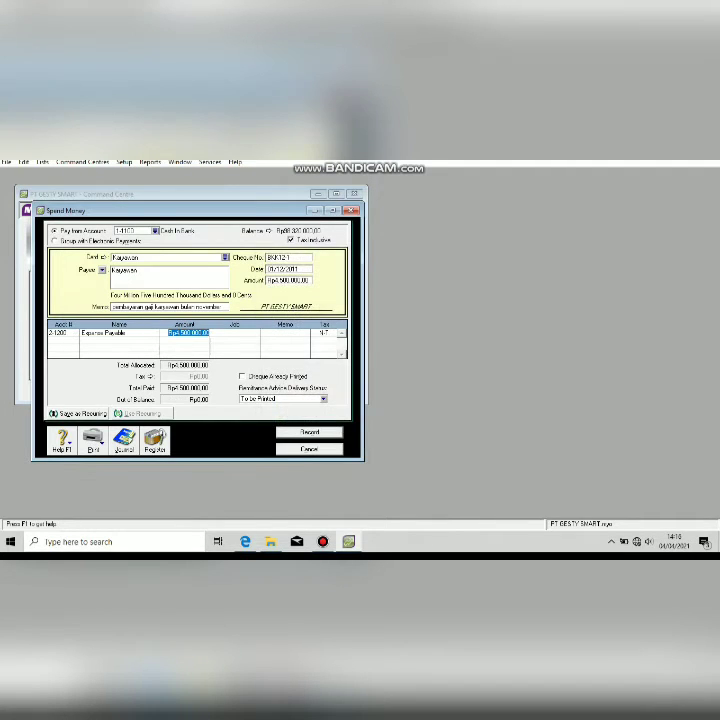
{"action": "key", "text": "Tab"}
{"action": "left_click", "coordinate": [291, 240]}
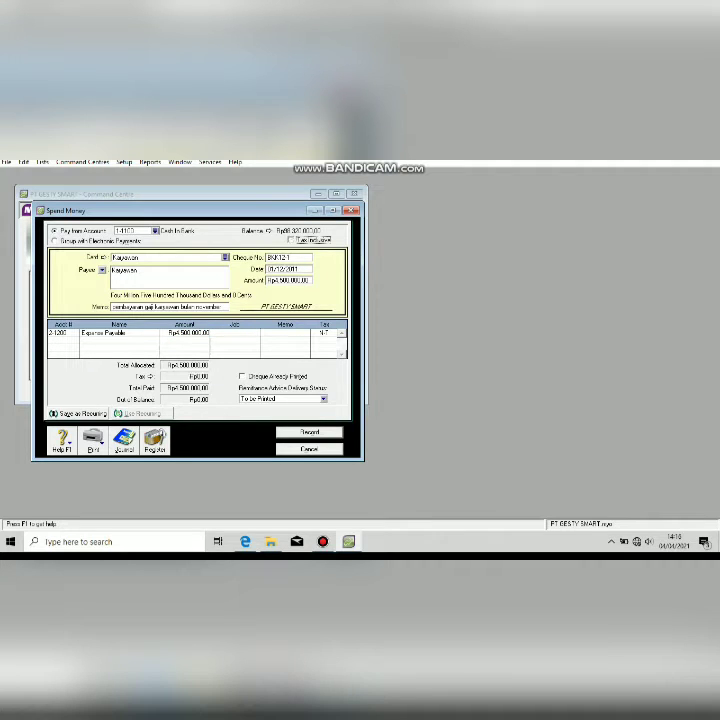
{"action": "key", "text": "Tab"}
{"action": "key", "text": "Tab"}
{"action": "key", "text": "Return"}
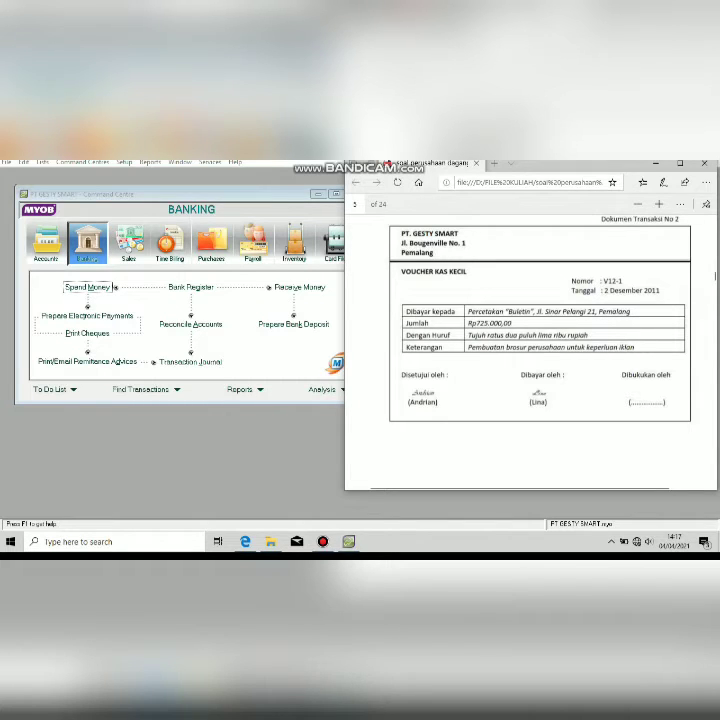
Begin a Spend Money payment from 1-1200 Petty Cash and add a new Percetakan Buletin payee card.
{"action": "key", "text": "alt+F4"}
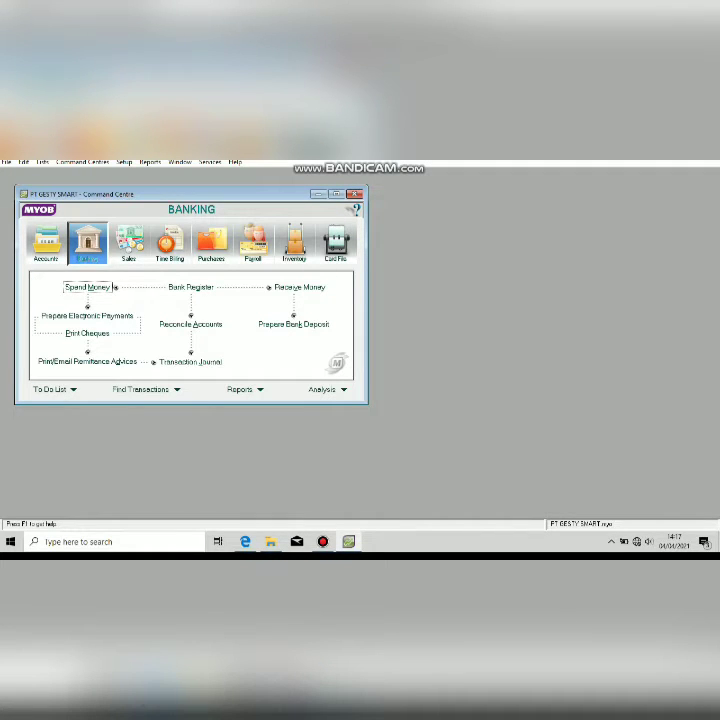
{"action": "left_click", "coordinate": [115, 288]}
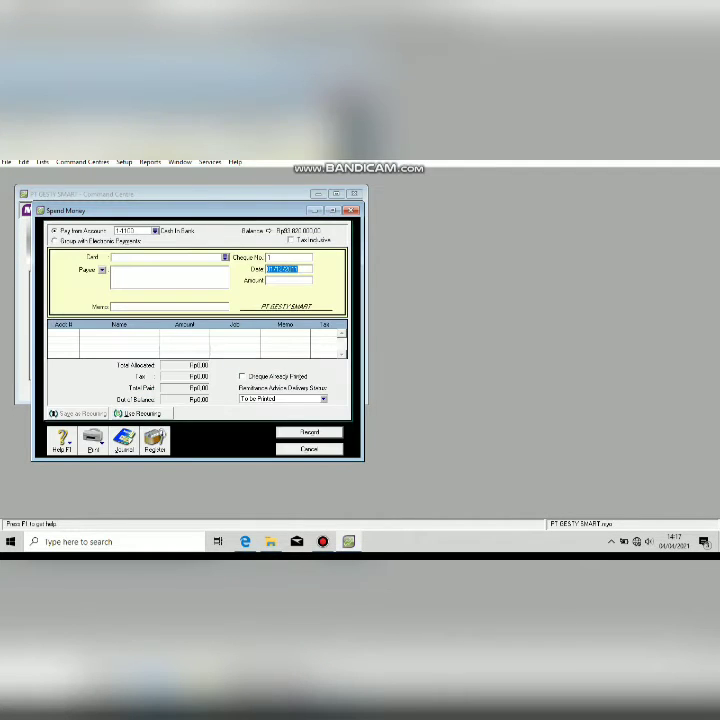
{"action": "left_click", "coordinate": [155, 231]}
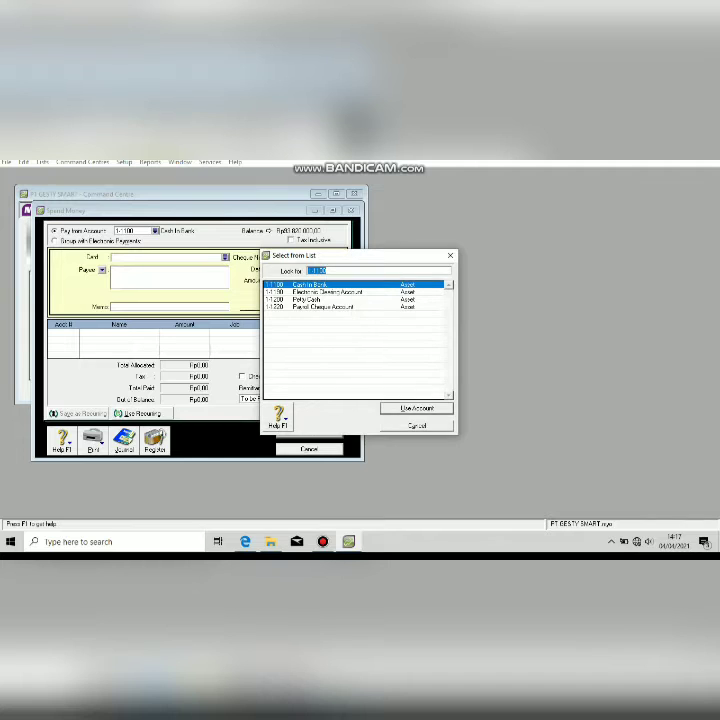
{"action": "key", "text": "Down"}
{"action": "key", "text": "Down"}
{"action": "key", "text": "Return"}
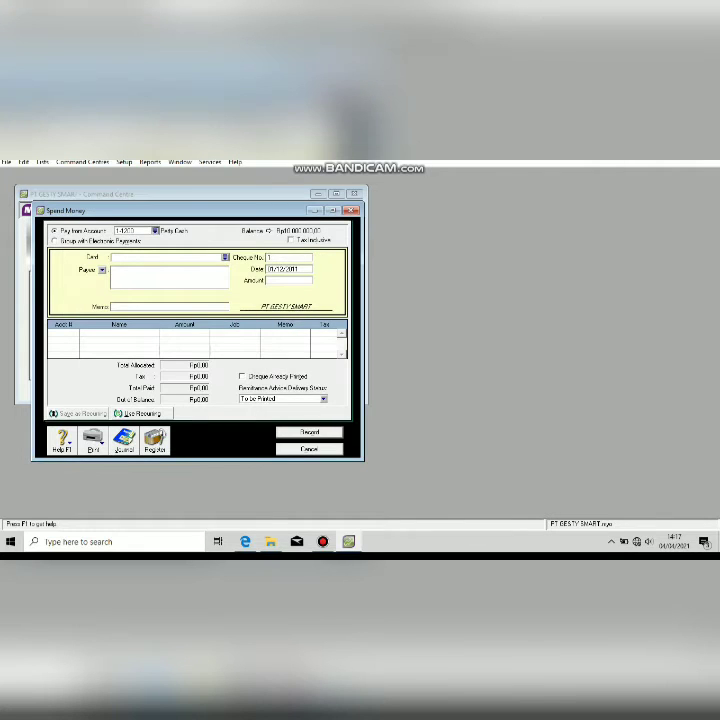
{"action": "key", "text": "Tab"}
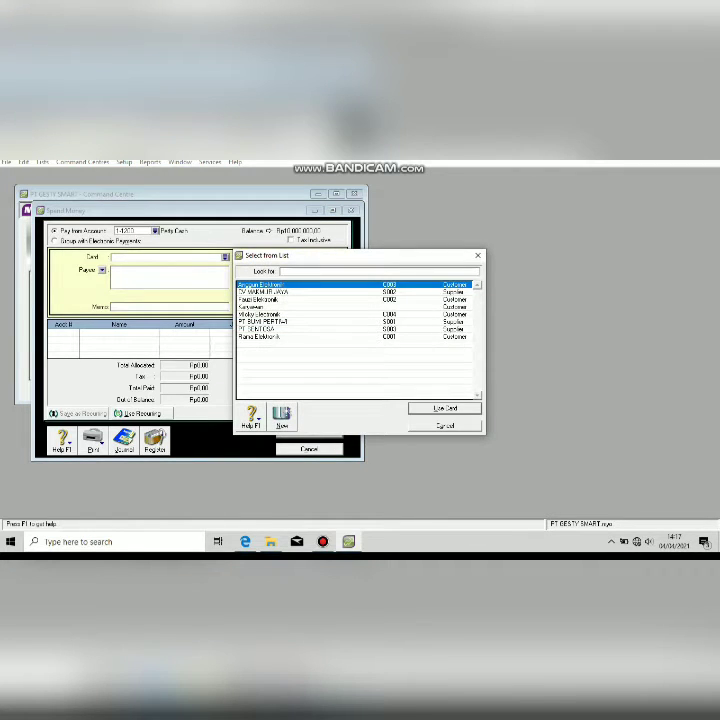
{"action": "key", "text": "ctrl+n"}
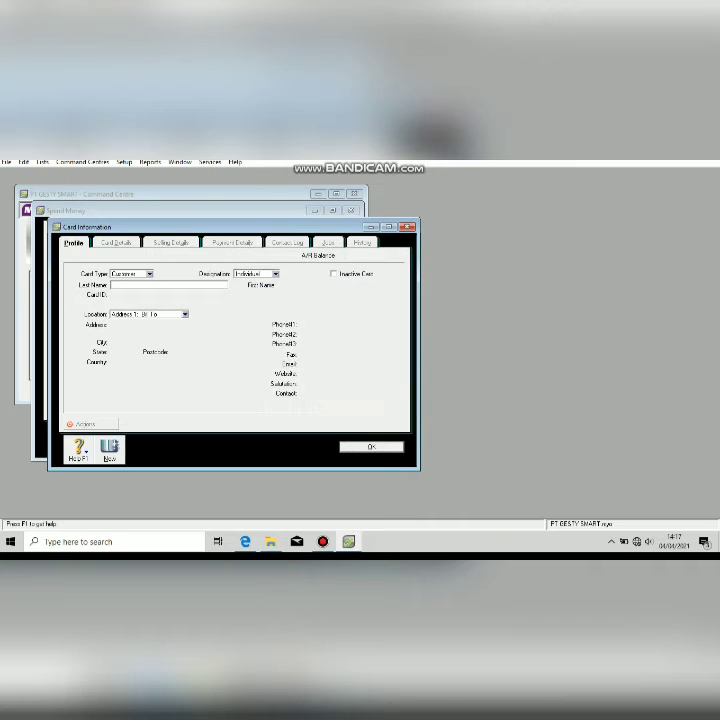
{"action": "type", "text": "Parceles"}
{"action": "type", "text": "an Budi"}
{"action": "type", "text": "in"}
{"action": "key", "text": "Escape"}
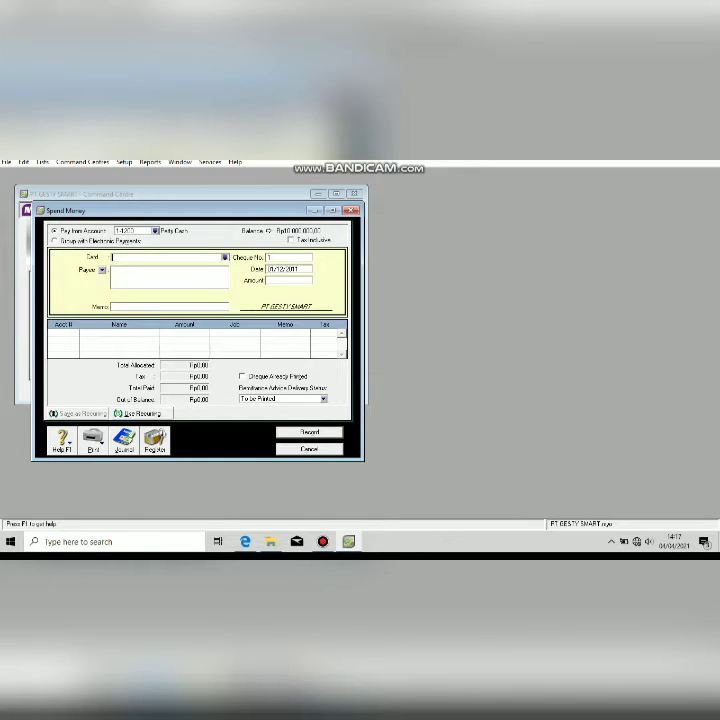
Choose payee Percetakan Buletin, memo 'pembayaran bulan iklan', and cheque number V121.
{"action": "key", "text": "Return"}
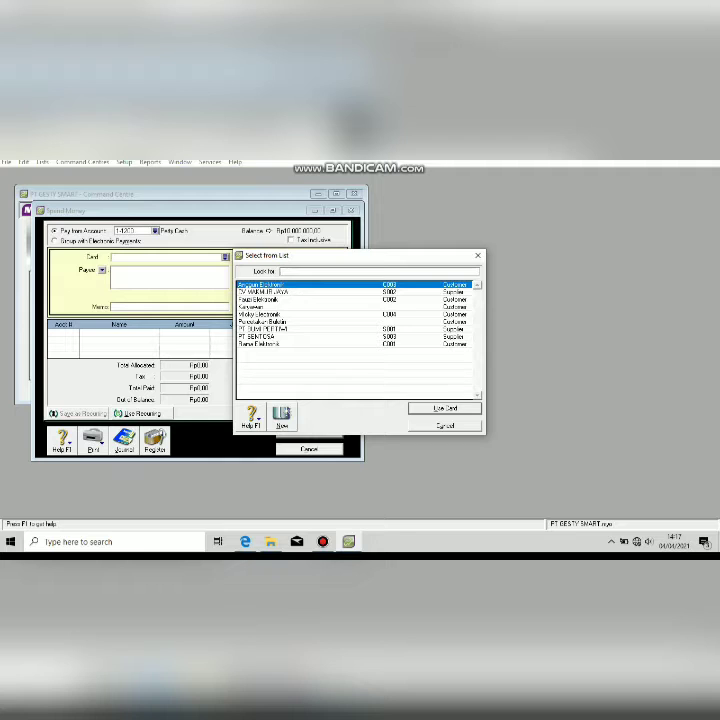
{"action": "double_click", "coordinate": [262, 321]}
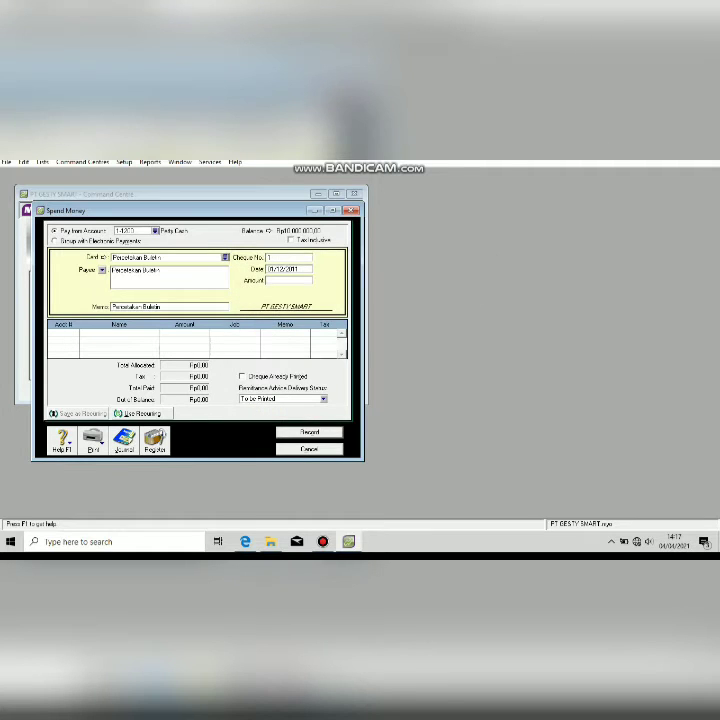
{"action": "key", "text": "Tab"}
{"action": "type", "text": "pembayaran"}
{"action": "type", "text": " bulan Jul"}
{"action": "type", "text": "iklan"}
{"action": "key", "text": "Tab"}
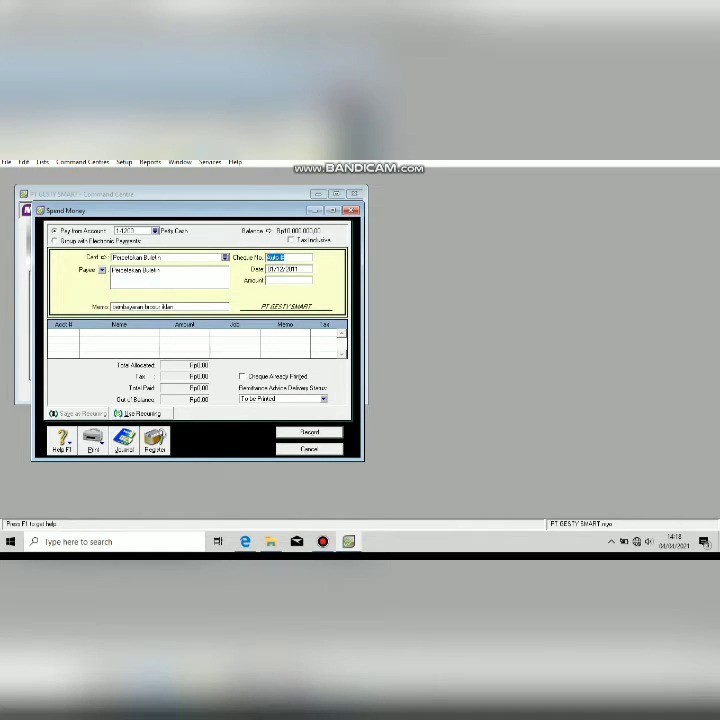
{"action": "type", "text": "BK"}
{"action": "key", "text": "BackSpace"}
{"action": "key", "text": "BackSpace"}
{"action": "type", "text": "V"}
{"action": "left_click", "coordinate": [245, 541]}
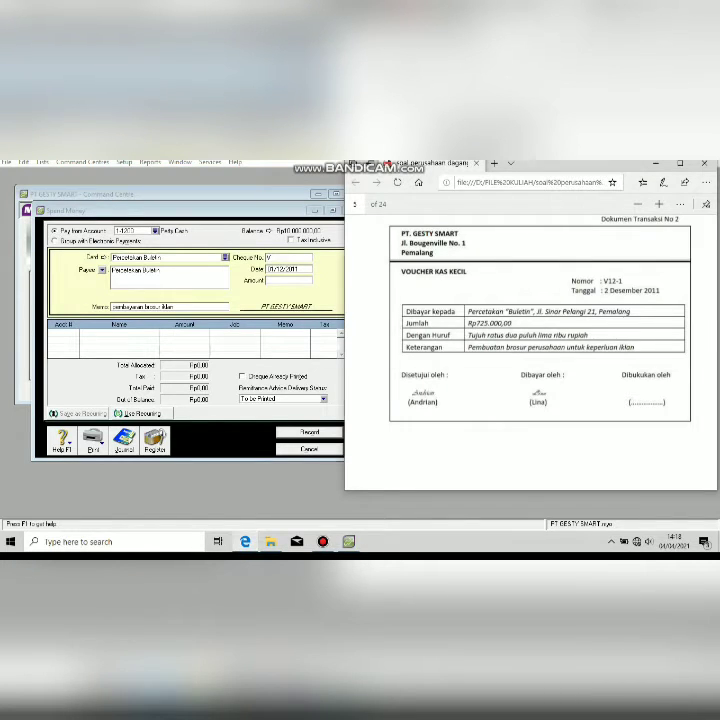
{"action": "left_click", "coordinate": [245, 541]}
{"action": "type", "text": "121"}
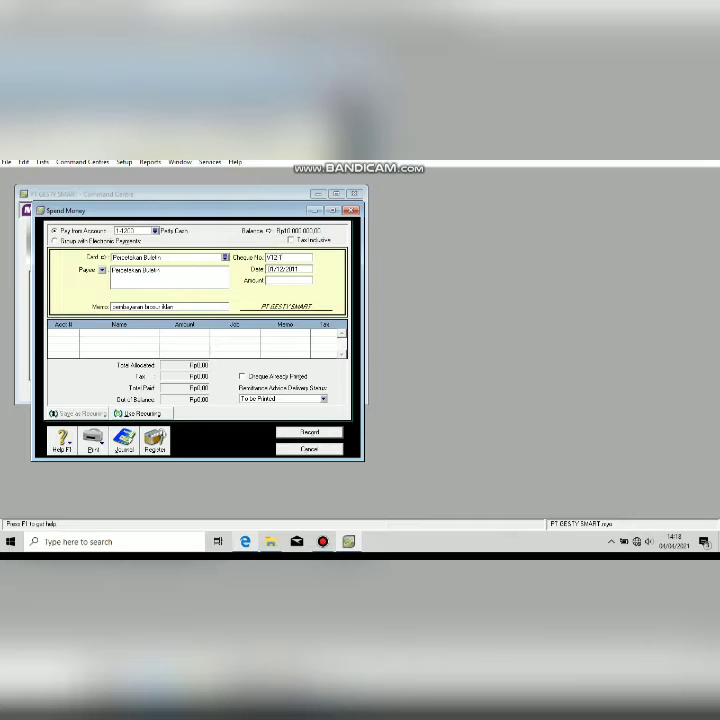
Enter date 02/12/2011 and amount Rp725,000.00, checking them against the voucher.
{"action": "key", "text": "Tab"}
{"action": "left_click", "coordinate": [245, 541]}
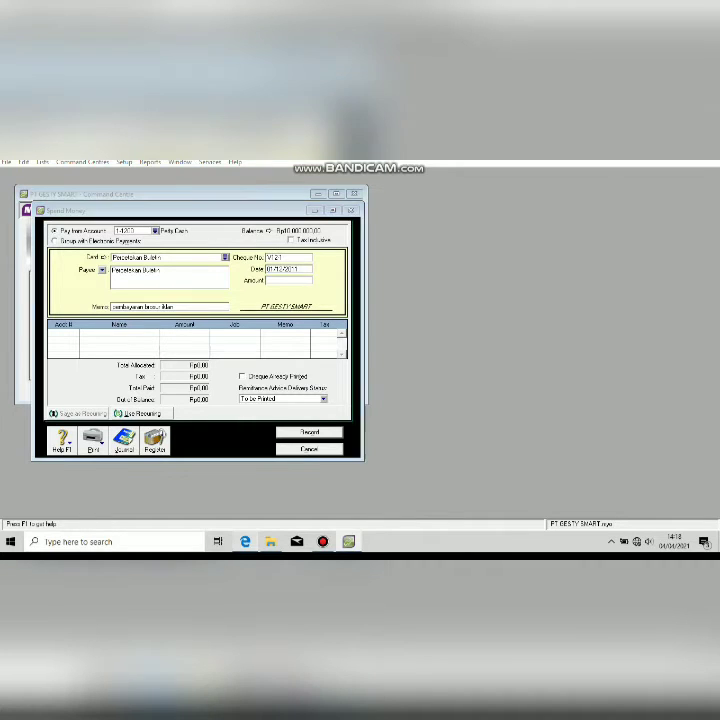
{"action": "key", "text": "alt+Tab"}
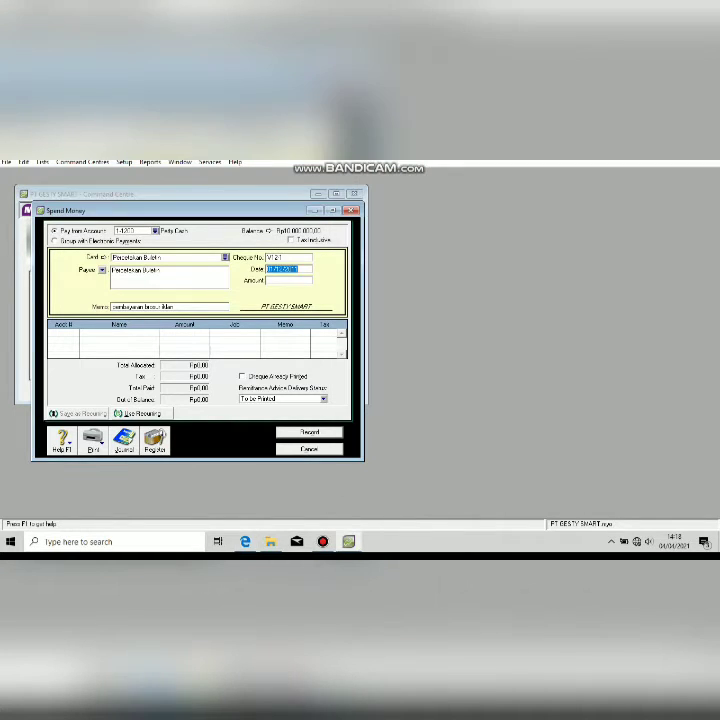
{"action": "type", "text": "08/02/21"}
{"action": "type", "text": "2"}
{"action": "key", "text": "Tab"}
{"action": "type", "text": "725000"}
{"action": "key", "text": "Tab"}
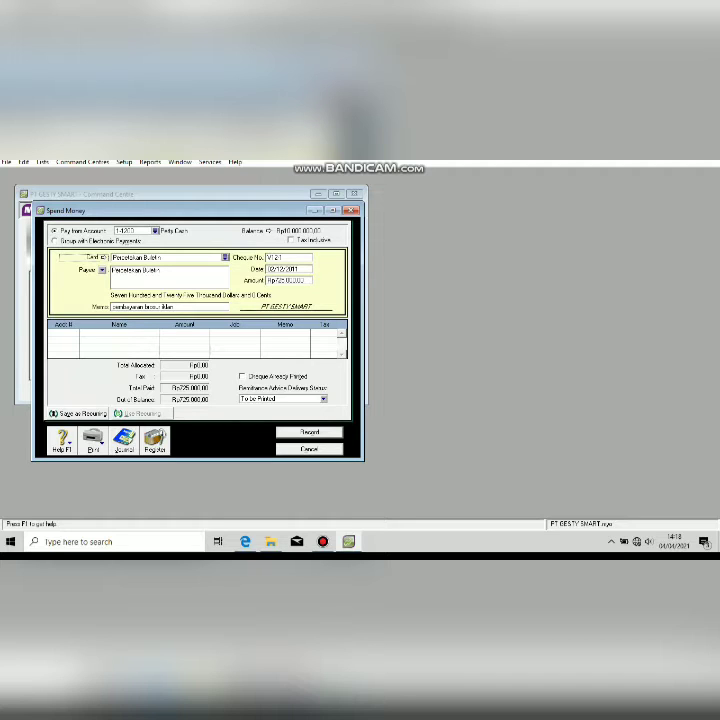
{"action": "key", "text": "alt+Tab"}
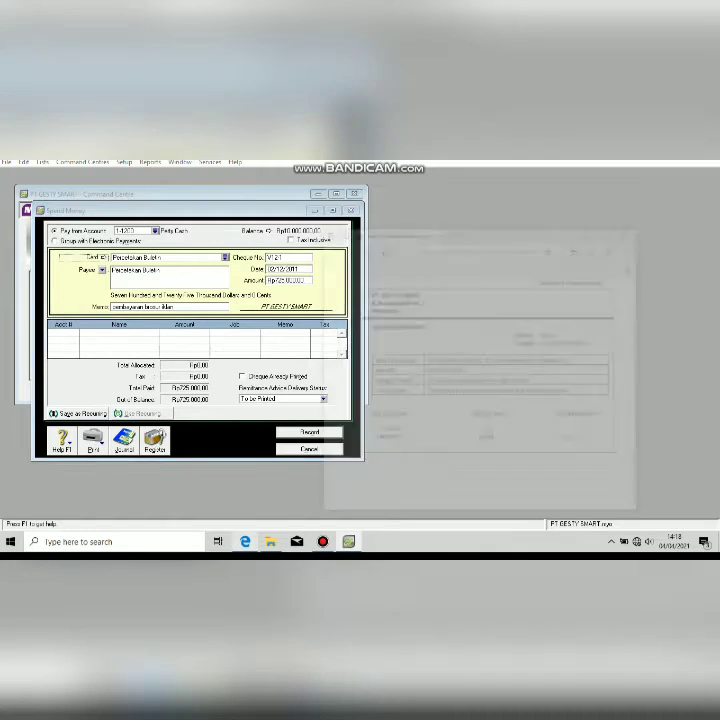
{"action": "key", "text": "alt+Tab"}
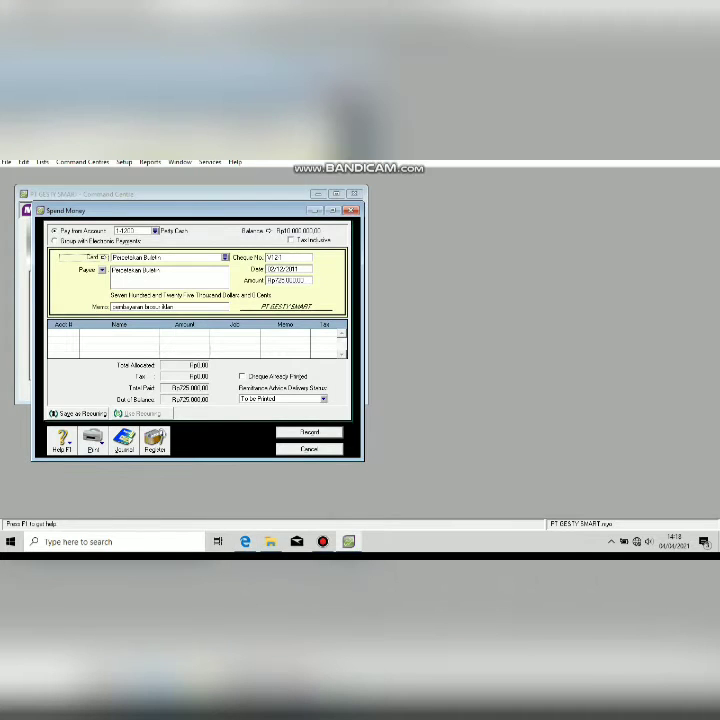
{"action": "key", "text": "Tab"}
{"action": "key", "text": "Tab"}
{"action": "key", "text": "Tab"}
Allocate the Rp725,000.00 payment to 6-1000 Advertising Expense, record it, and close Spend Money.
{"action": "type", "text": "6"}
{"action": "key", "text": "Tab"}
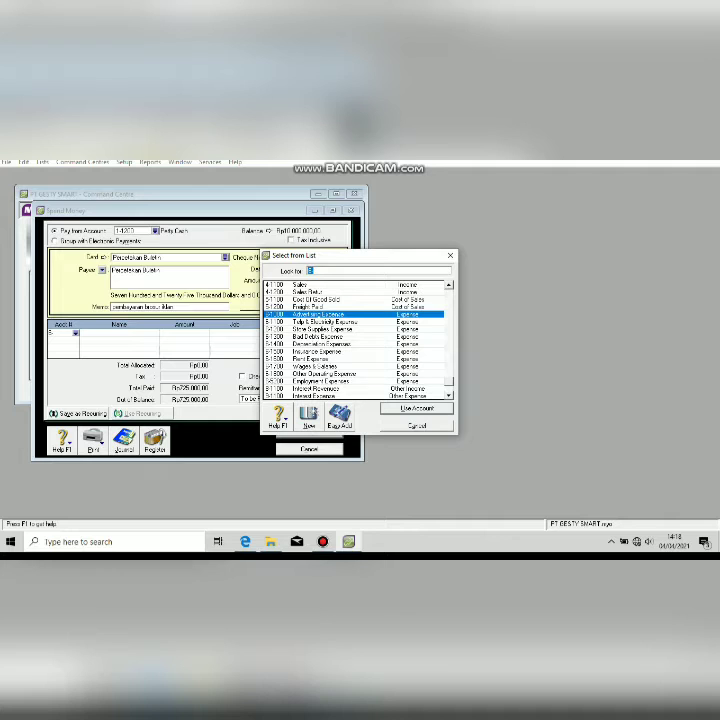
{"action": "key", "text": "Return"}
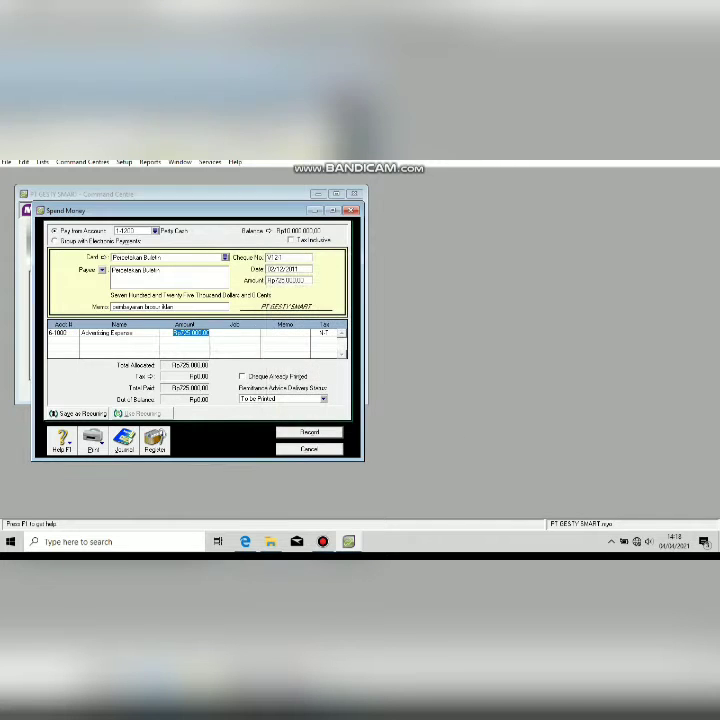
{"action": "key", "text": "alt+Tab"}
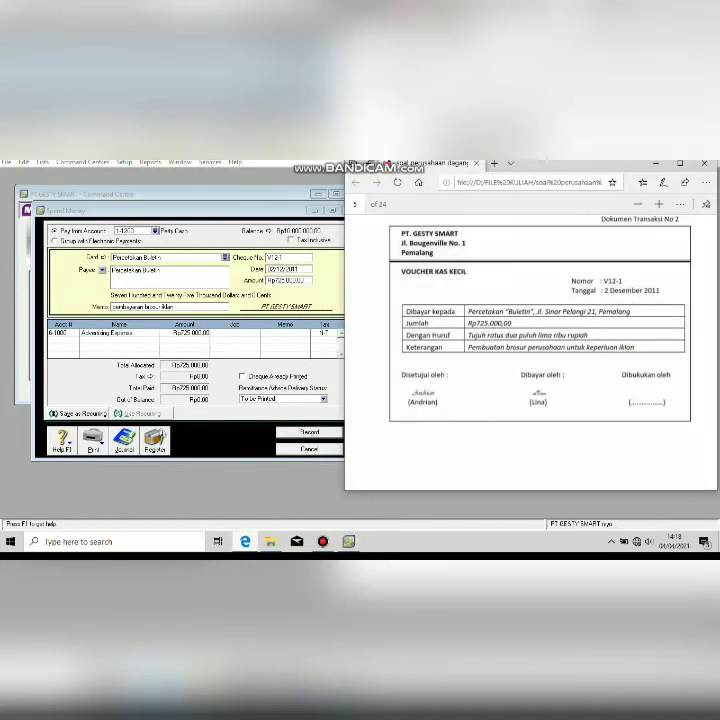
{"action": "key", "text": "alt+Tab"}
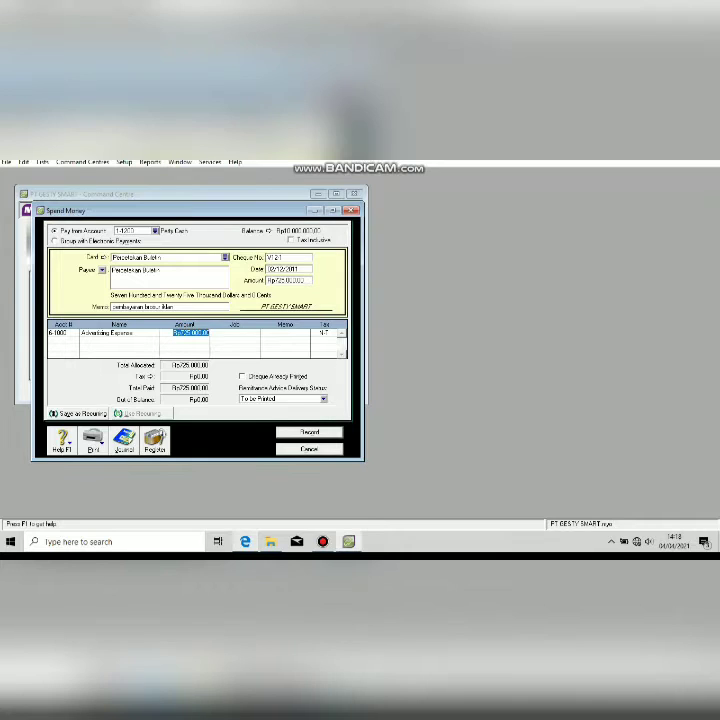
{"action": "key", "text": "Tab"}
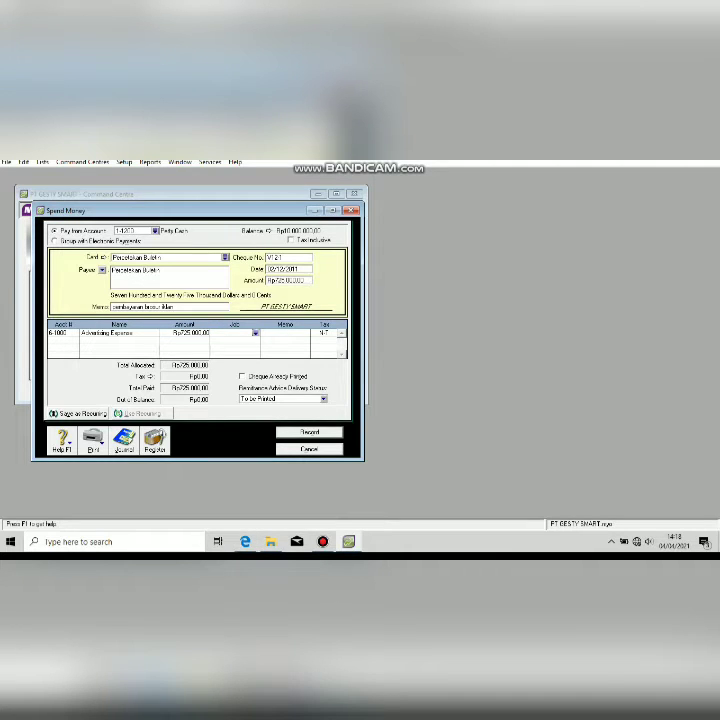
{"action": "key", "text": "Return"}
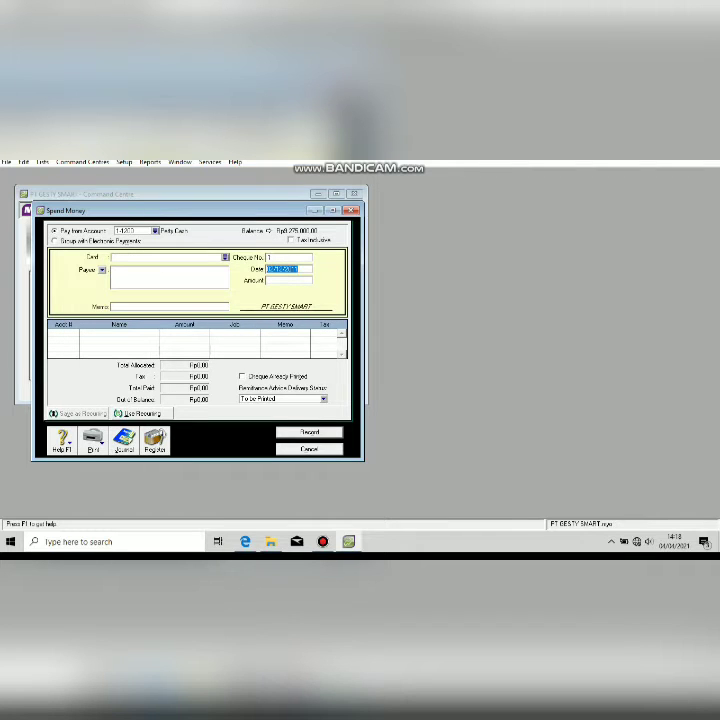
{"action": "key", "text": "Escape"}
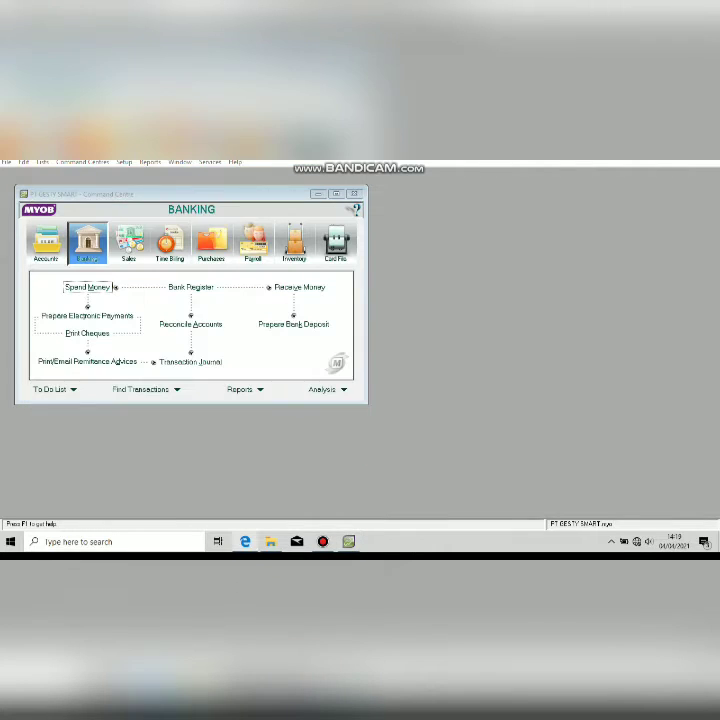
Review receipt voucher BKM12-1, then start a new Receive Payments entry from Sales.
{"action": "key", "text": "alt+Tab"}
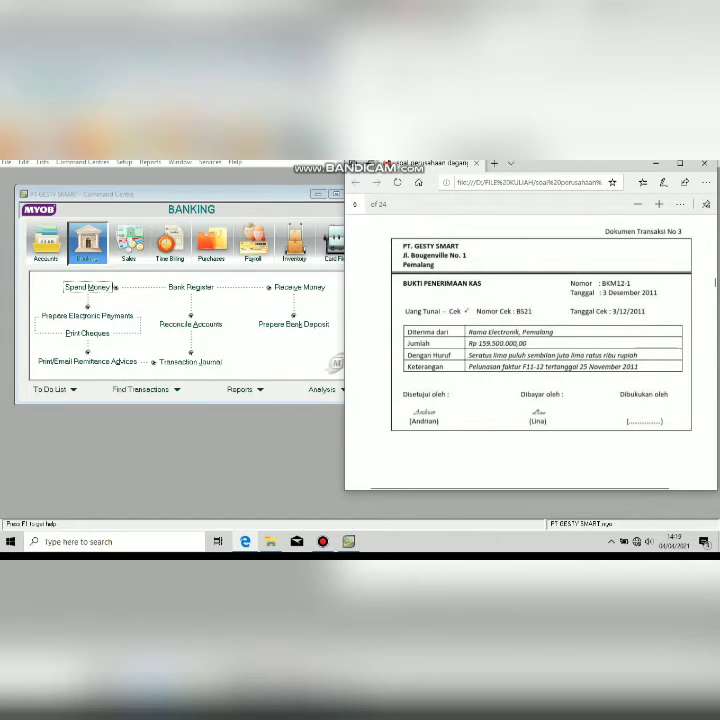
{"action": "left_click", "coordinate": [128, 245]}
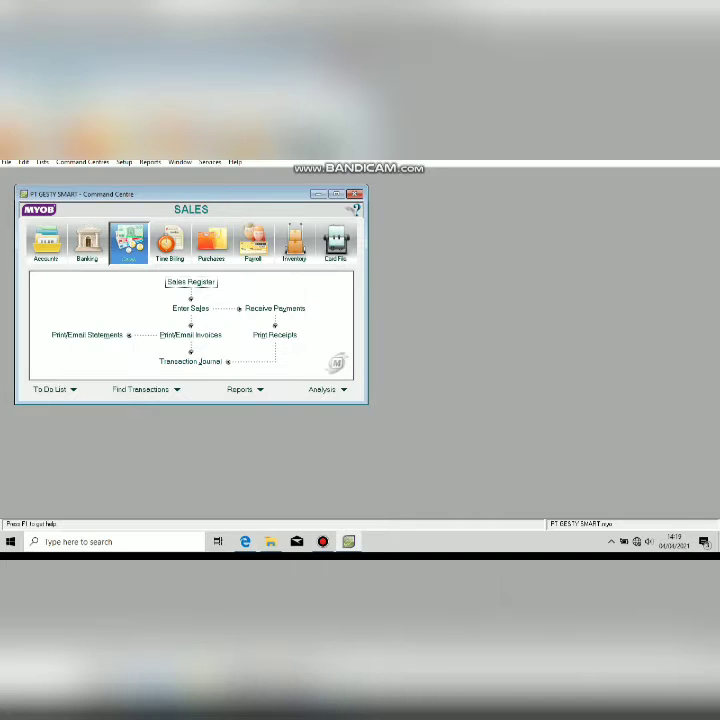
{"action": "left_click", "coordinate": [275, 309]}
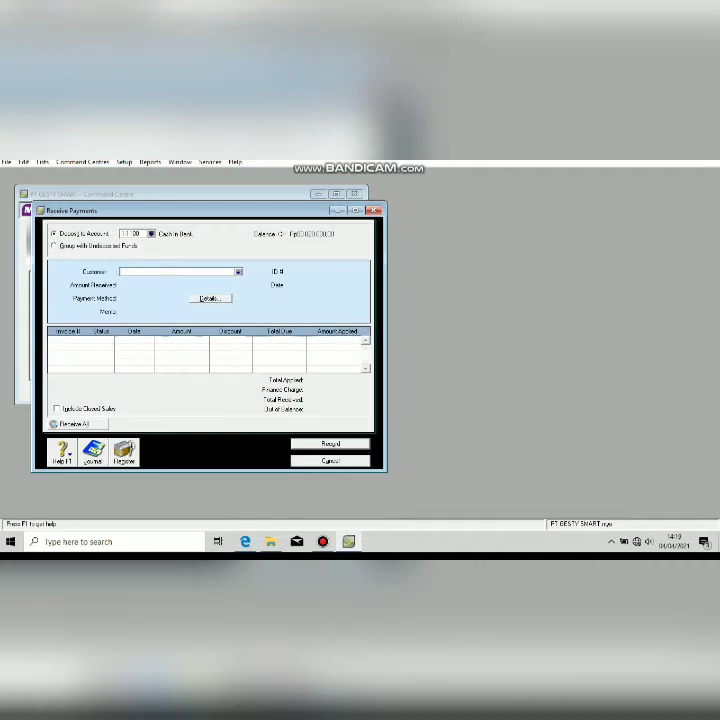
Set customer Rama Elektronik, ID BKM12-1 and date 03/12/2011 on the receipt.
{"action": "left_click", "coordinate": [238, 272]}
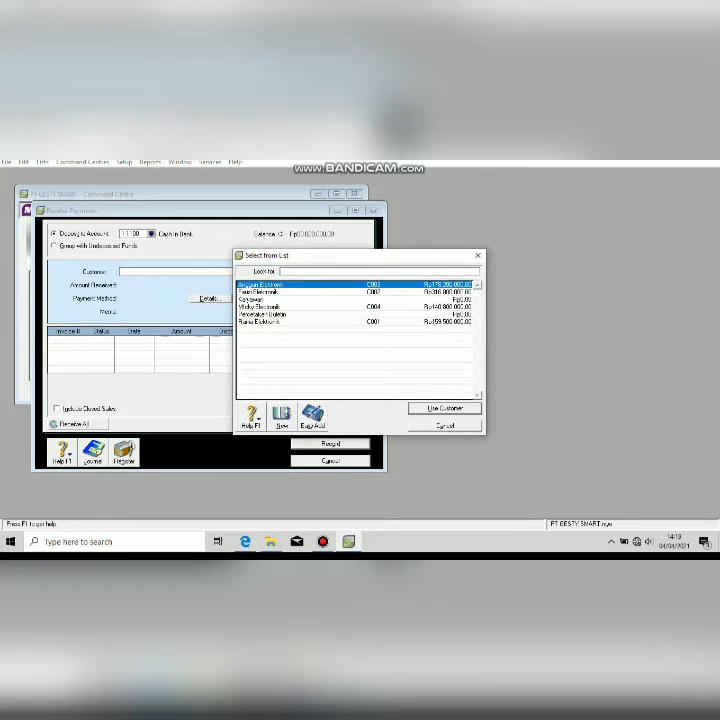
{"action": "double_click", "coordinate": [260, 322]}
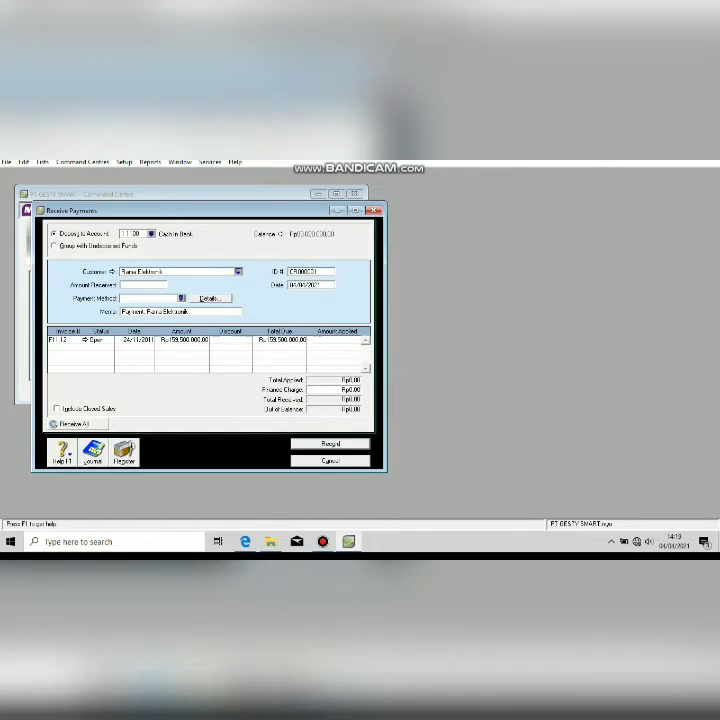
{"action": "double_click", "coordinate": [303, 272]}
{"action": "type", "text": "BKM12-1"}
{"action": "key", "text": "Tab"}
{"action": "key", "text": "alt+Tab"}
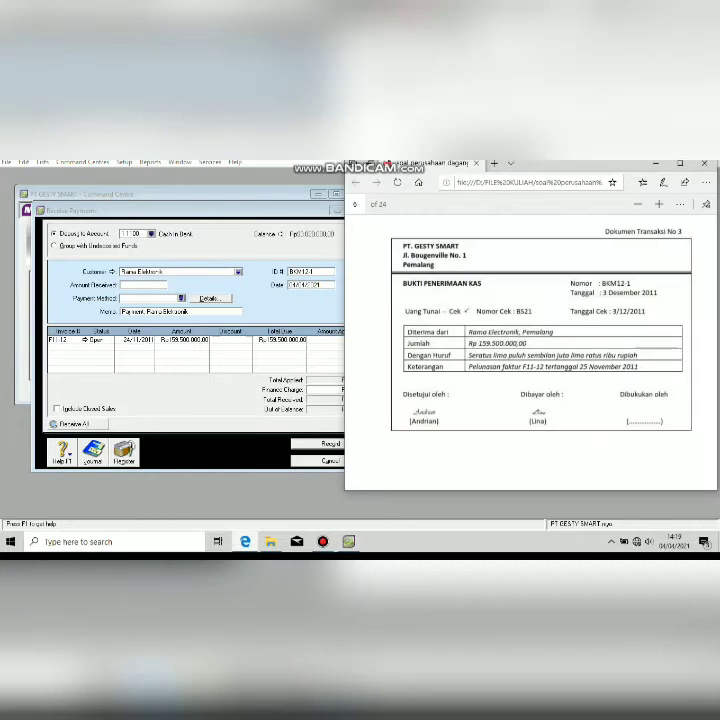
{"action": "key", "text": "alt+Tab"}
{"action": "type", "text": "3/"}
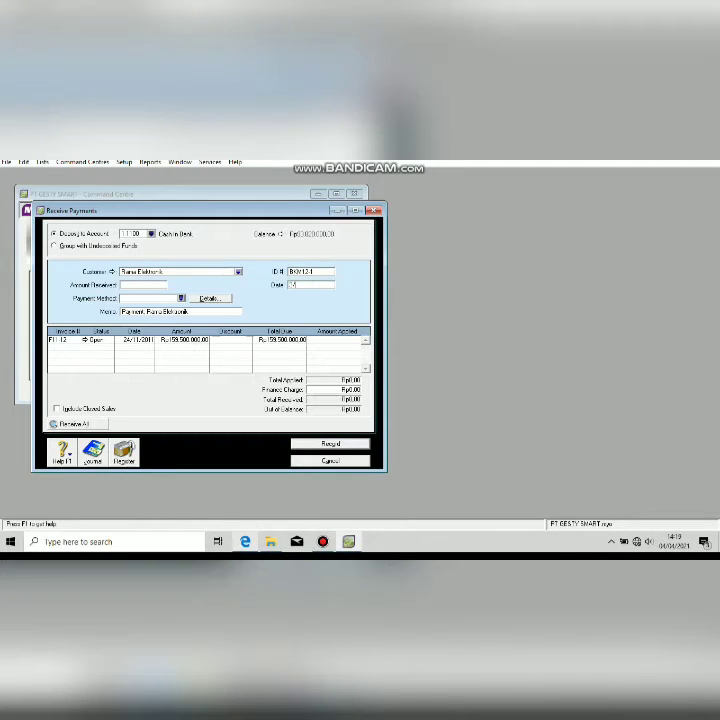
{"action": "type", "text": "12/2011"}
{"action": "key", "text": "Tab"}
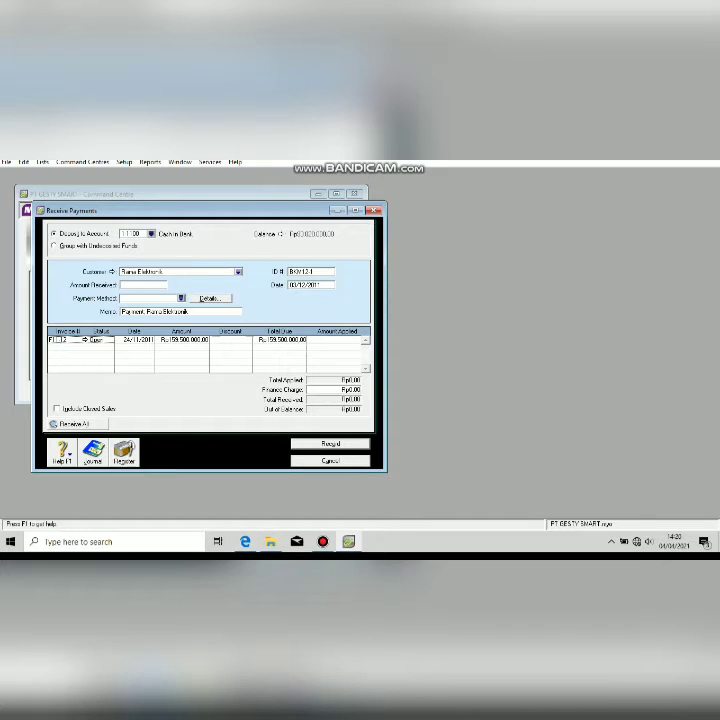
Enter Rp159,500,000 received with memo 'pelunasan piutang' and record the payment.
{"action": "left_click", "coordinate": [143, 285]}
{"action": "type", "text": "159.500.000"}
{"action": "key", "text": "Tab"}
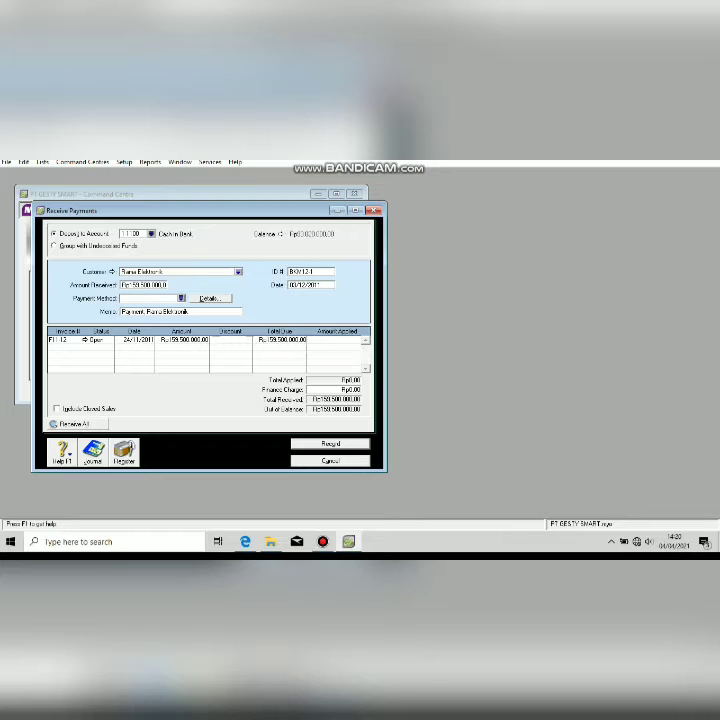
{"action": "key", "text": "Tab"}
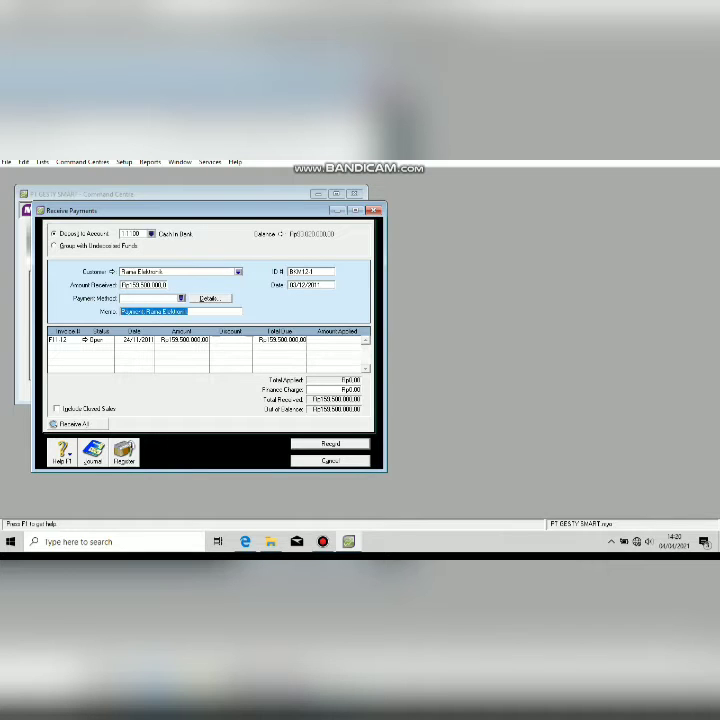
{"action": "type", "text": "pelunasan"}
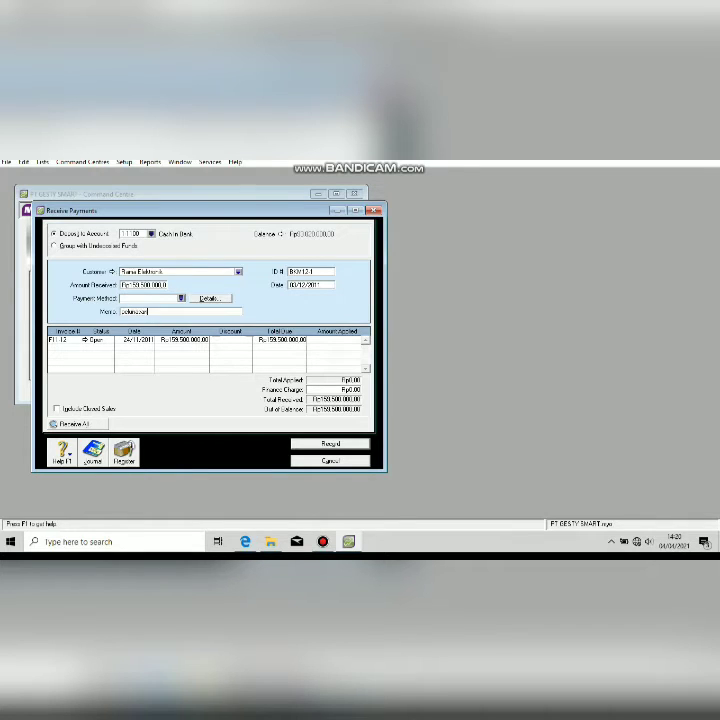
{"action": "type", "text": " piutang"}
{"action": "key", "text": "Tab"}
{"action": "key", "text": "Tab"}
{"action": "key", "text": "Tab"}
{"action": "key", "text": "Tab"}
{"action": "key", "text": "Tab"}
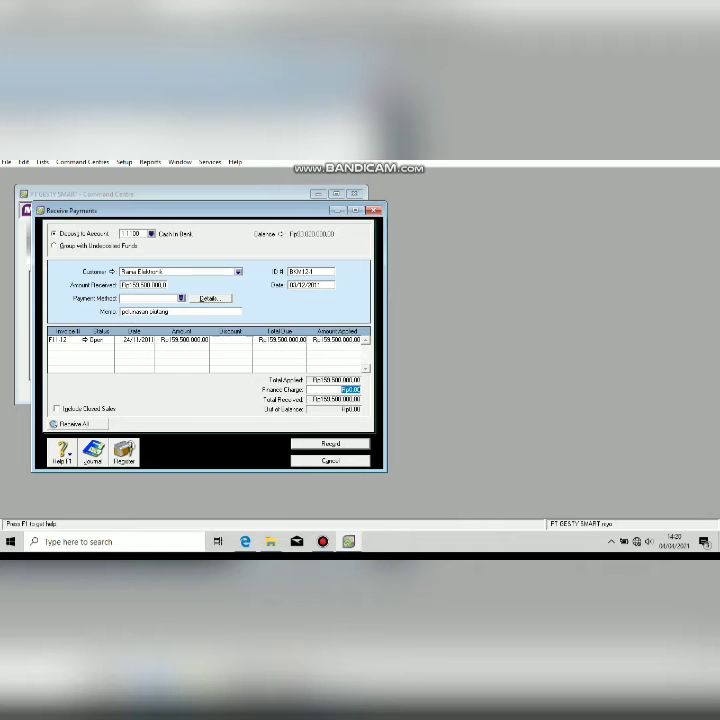
{"action": "key", "text": "Tab"}
{"action": "key", "text": "Return"}
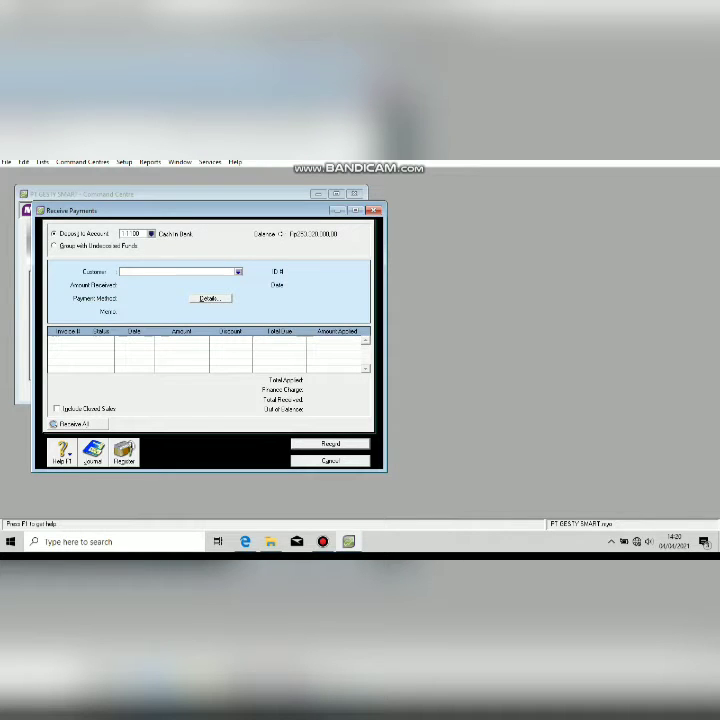
Close Receive Payments, review voucher BKK12-2, and start a blank Spend Money from Cash In Bank.
{"action": "key", "text": "Escape"}
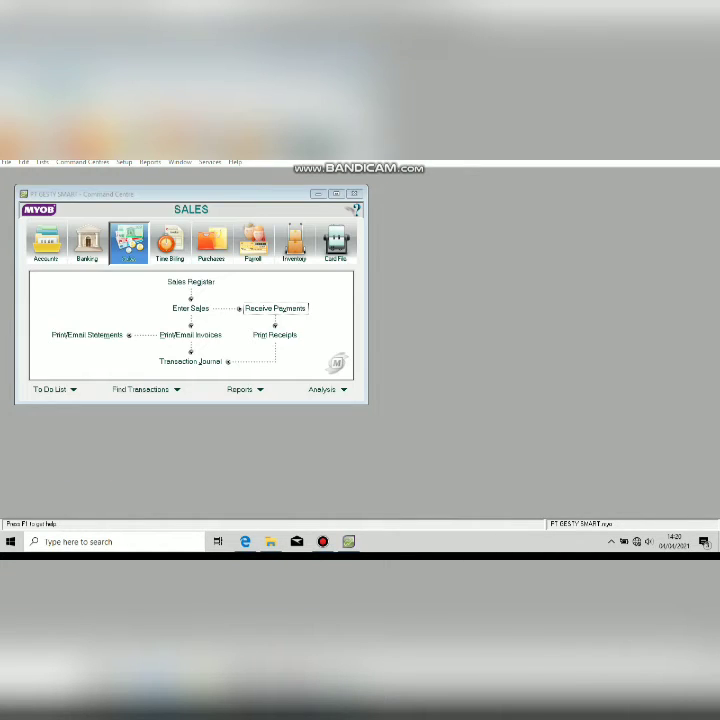
{"action": "left_click", "coordinate": [245, 541]}
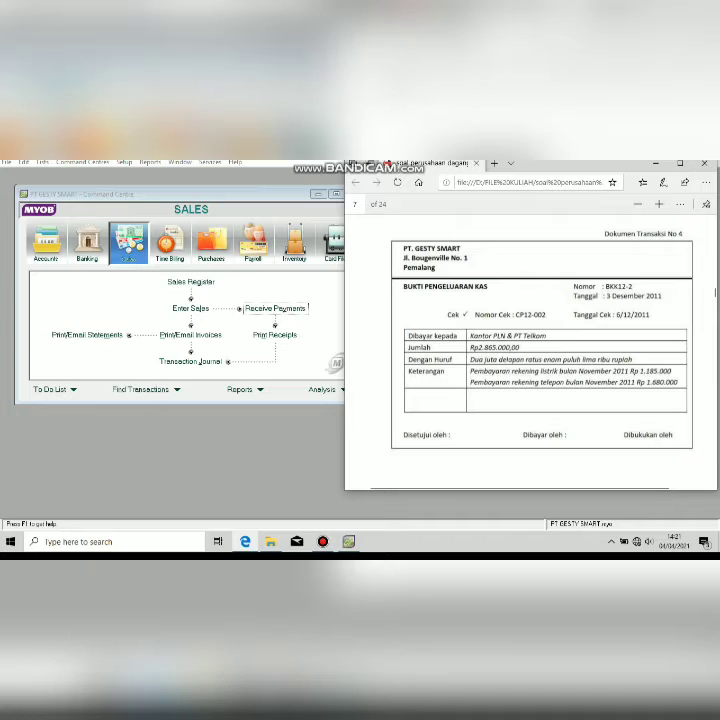
{"action": "left_click", "coordinate": [194, 303]}
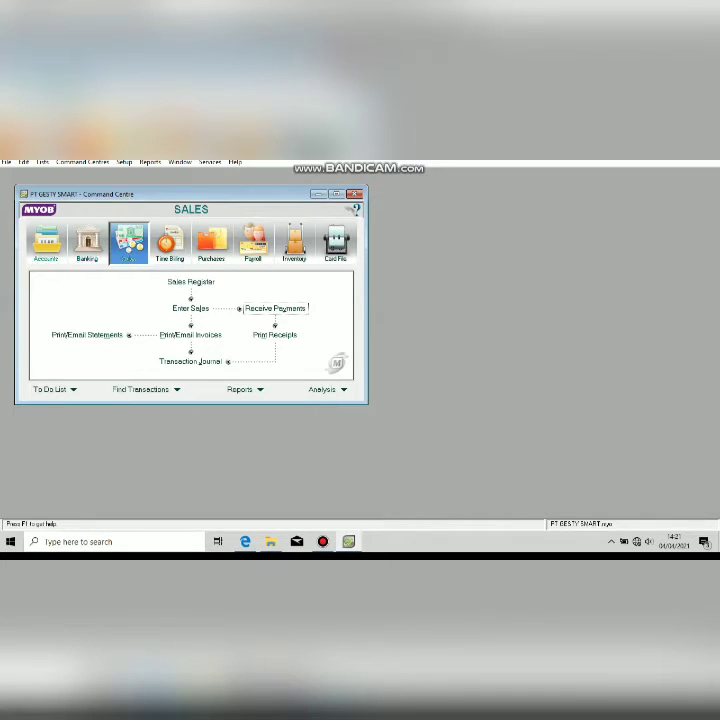
{"action": "left_click", "coordinate": [87, 245]}
{"action": "left_click", "coordinate": [112, 288]}
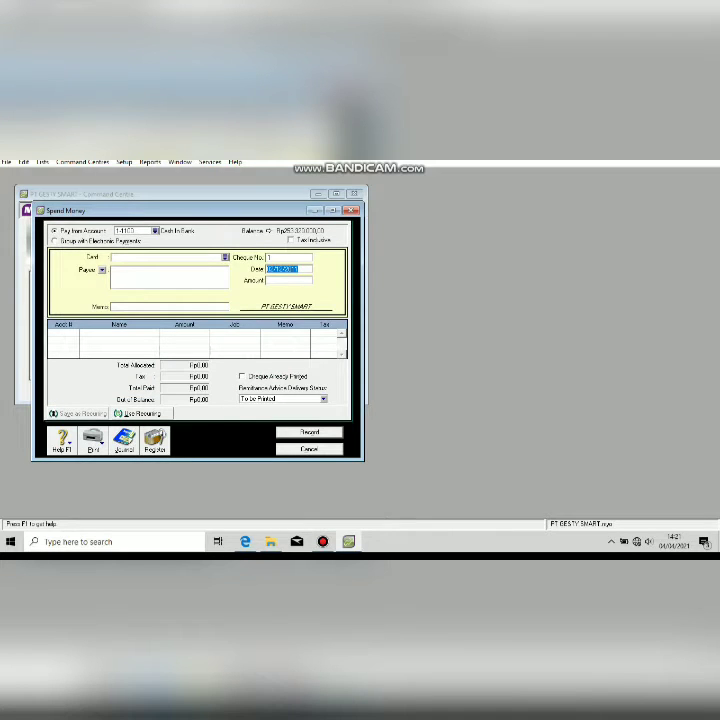
Add a new card named 'Kantor PLN & PT Telkom' from the payee Card list.
{"action": "left_click", "coordinate": [245, 541]}
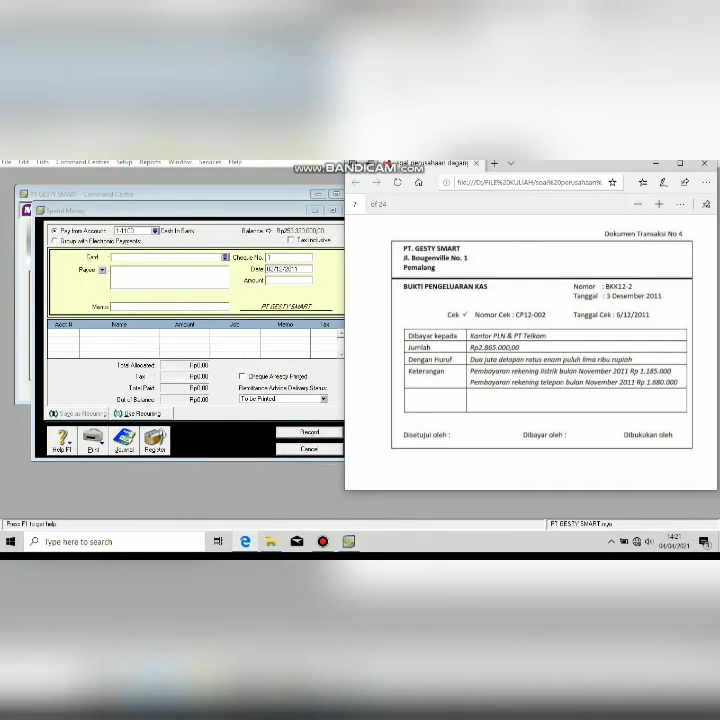
{"action": "key", "text": "alt+Tab"}
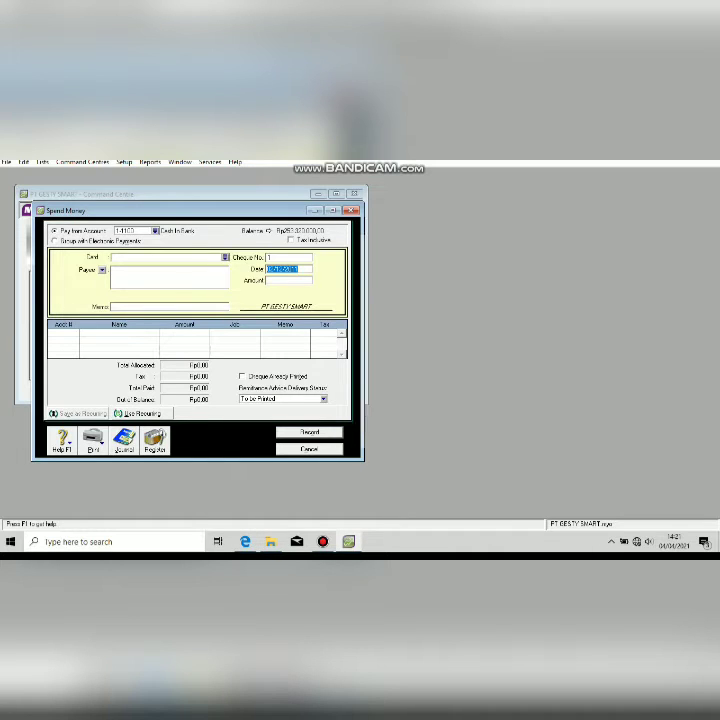
{"action": "left_click", "coordinate": [225, 257]}
{"action": "left_click", "coordinate": [281, 416]}
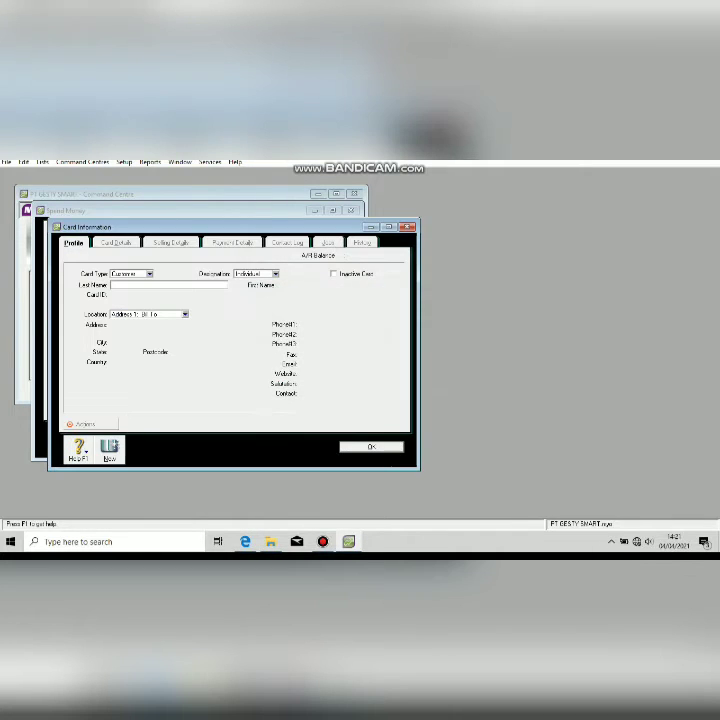
{"action": "type", "text": "Kevi"}
{"action": "type", "text": "n FTK"}
{"action": "type", "text": " & P"}
{"action": "type", "text": "T Te"}
{"action": "type", "text": "lko"}
{"action": "type", "text": "m"}
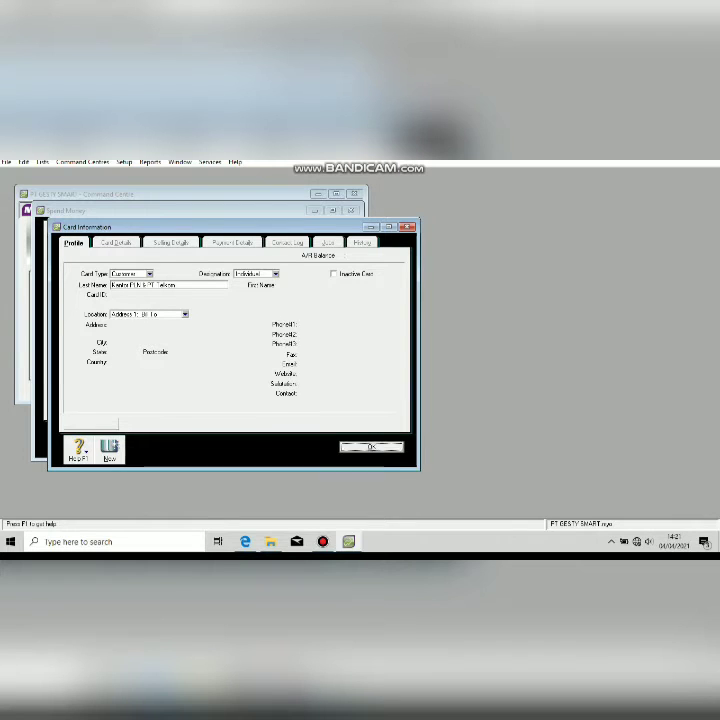
{"action": "key", "text": "Return"}
{"action": "left_click", "coordinate": [225, 257]}
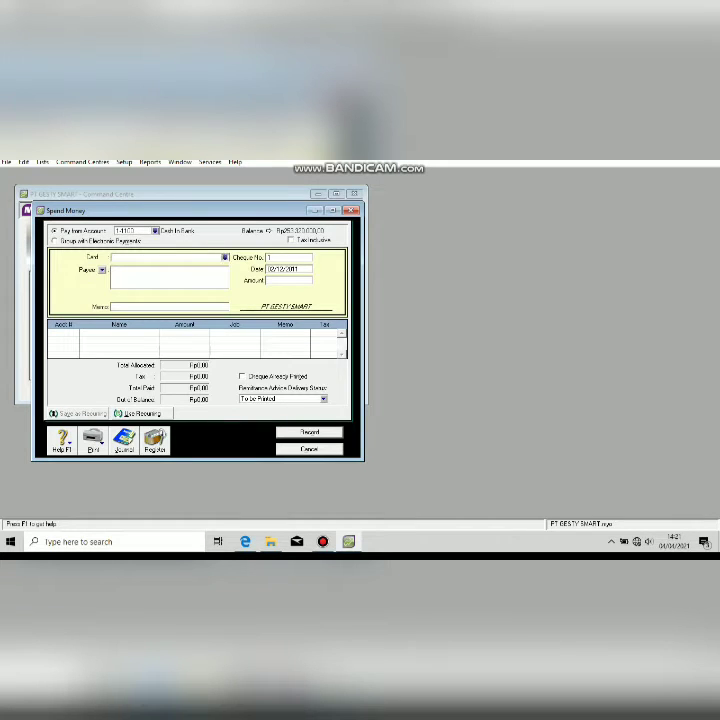
Choose Kantor PLN & PT Telkom as payee with memo 'pembayaran listrik & Telp'.
{"action": "double_click", "coordinate": [269, 307]}
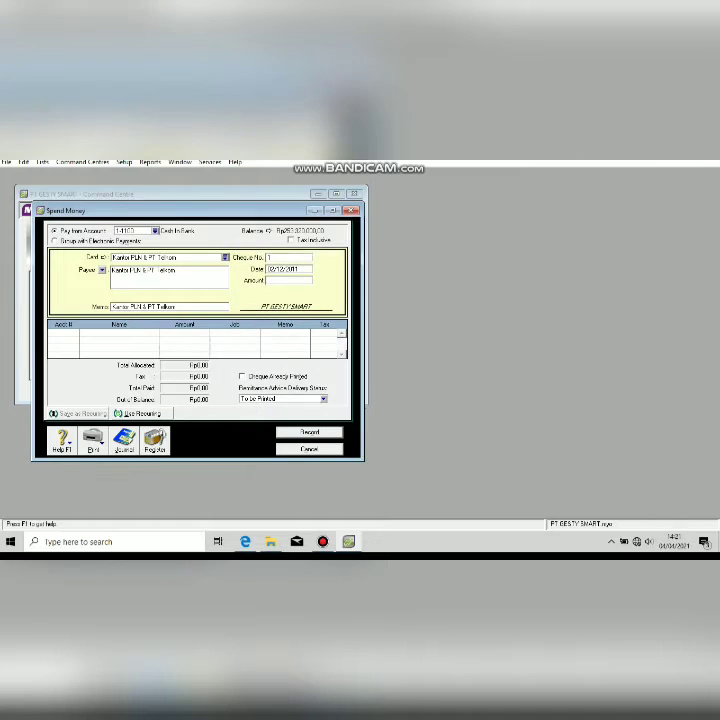
{"action": "key", "text": "Tab"}
{"action": "type", "text": "pembayaran listrik & Telp"}
Enter cheque number BKK12-2, date 03/12/2011 and amount Rp2,865,000.
{"action": "left_click", "coordinate": [288, 257]}
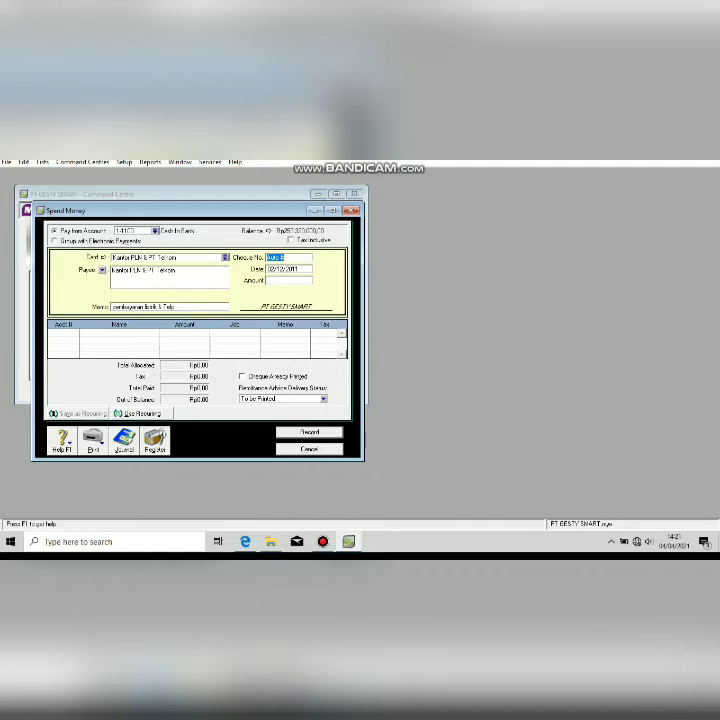
{"action": "type", "text": "BKK12-2"}
{"action": "key", "text": "Tab"}
{"action": "left_click", "coordinate": [268, 269]}
{"action": "key", "text": "Tab"}
{"action": "key", "text": "alt+Tab"}
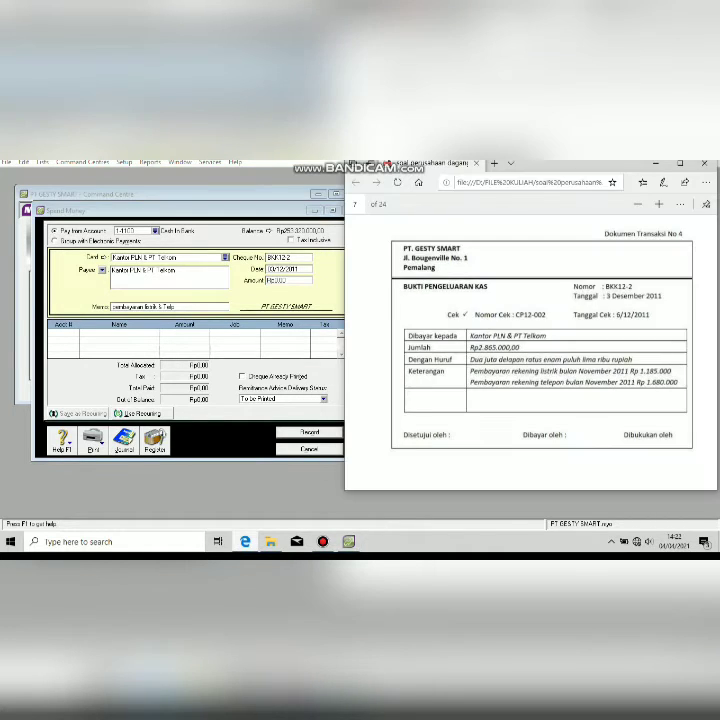
{"action": "key", "text": "alt+Tab"}
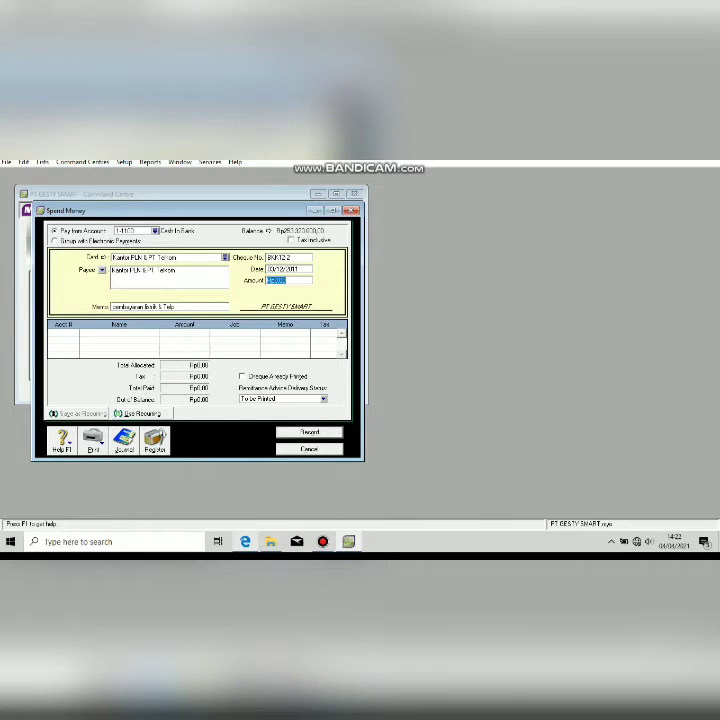
{"action": "type", "text": "2825"}
{"action": "type", "text": "000"}
{"action": "key", "text": "Tab"}
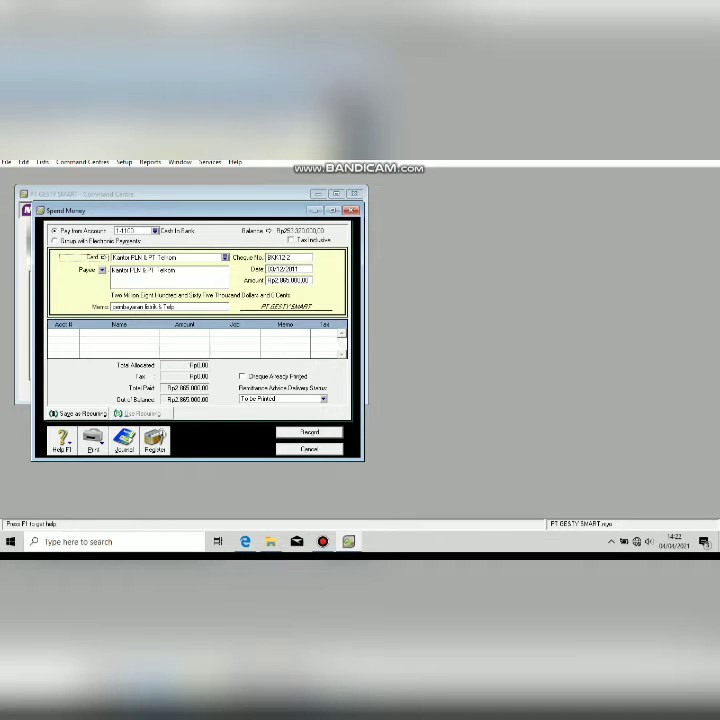
Append 'bulan November' to the payment memo.
{"action": "left_click", "coordinate": [245, 541]}
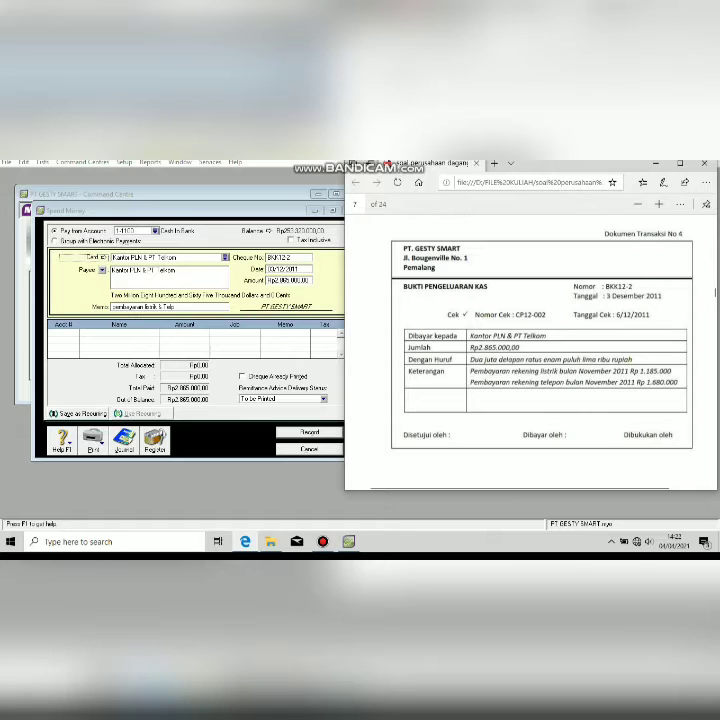
{"action": "key", "text": "alt+Tab"}
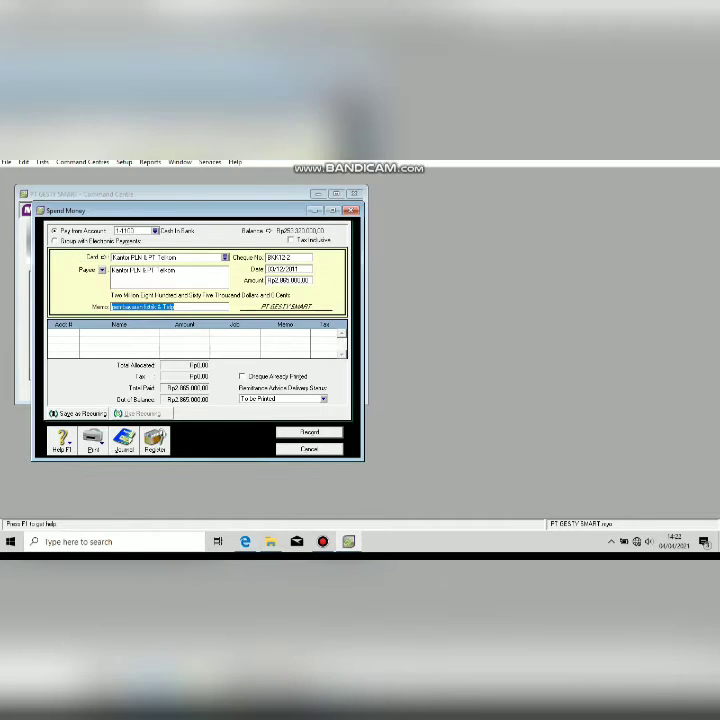
{"action": "key", "text": "Right"}
{"action": "type", "text": "bulan No"}
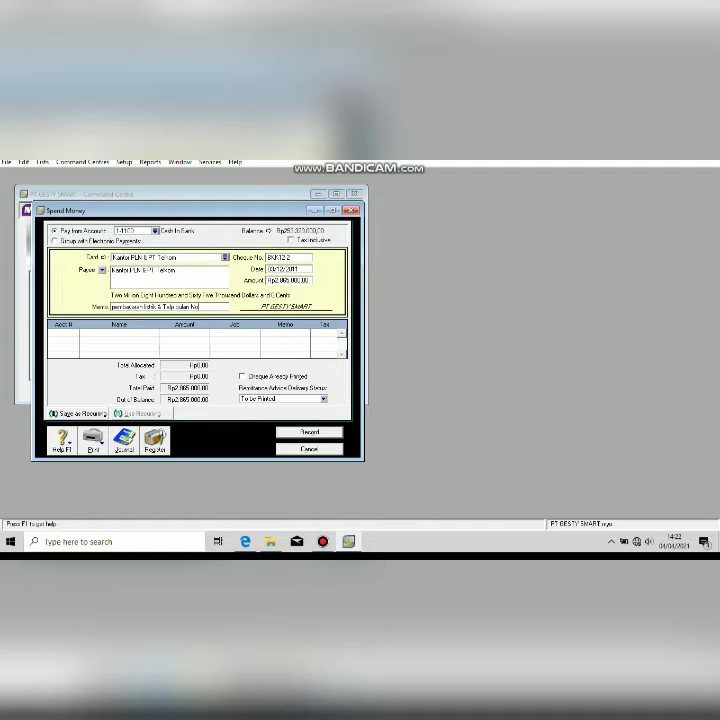
{"action": "type", "text": "vember"}
Allocate the payment to account 2-1200 Expense Payable and record it.
{"action": "key", "text": "Tab"}
{"action": "type", "text": "6"}
{"action": "key", "text": "Tab"}
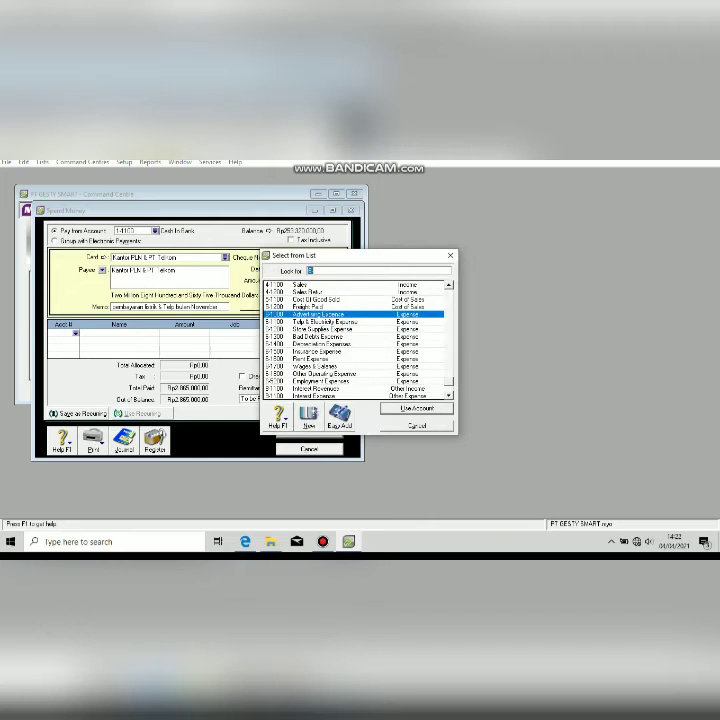
{"action": "type", "text": "2"}
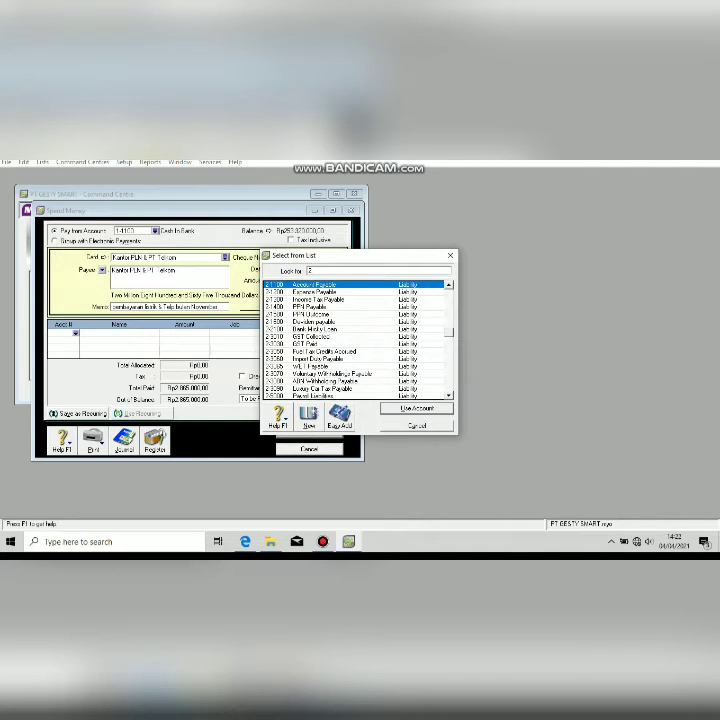
{"action": "key", "text": "Down"}
{"action": "key", "text": "Return"}
{"action": "key", "text": "Tab"}
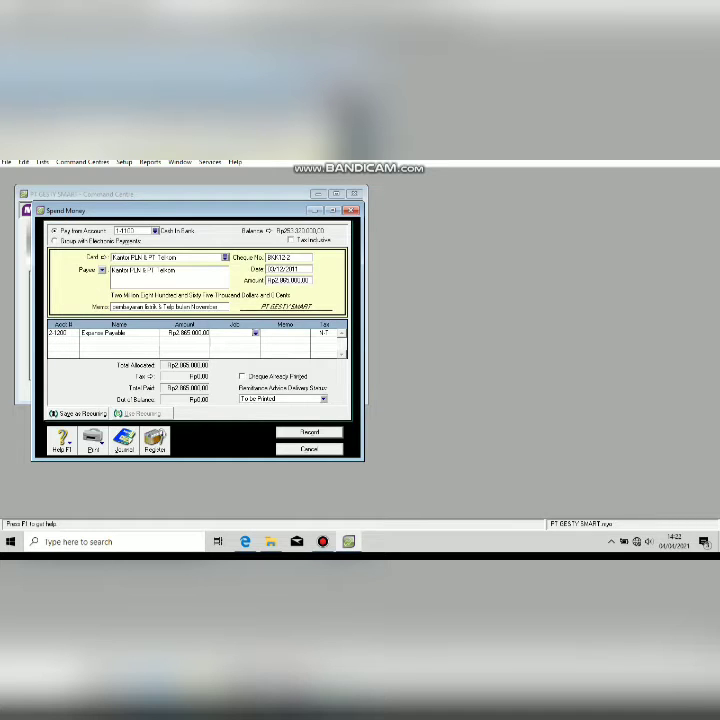
{"action": "key", "text": "Return"}
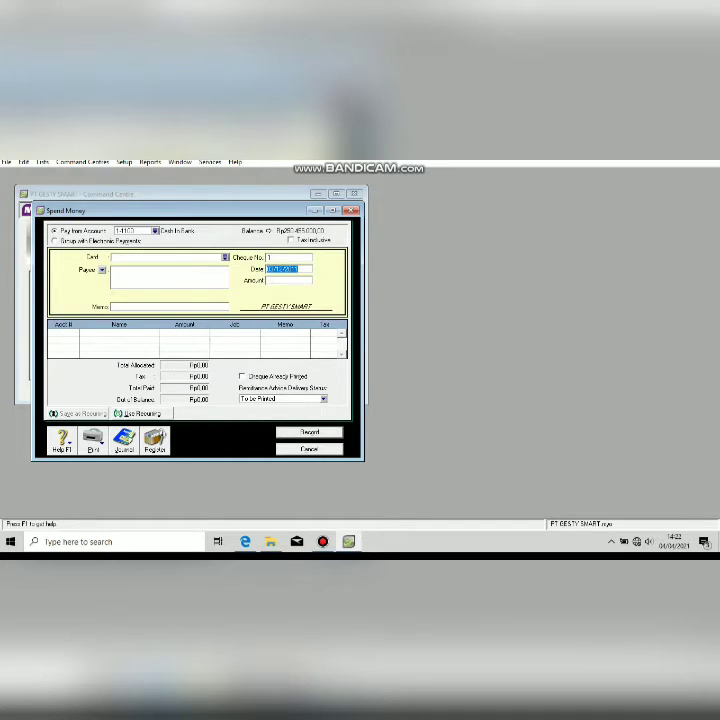
Close Spend Money, review invoice F12-1, and start a new sale from the Sales command centre.
{"action": "key", "text": "Escape"}
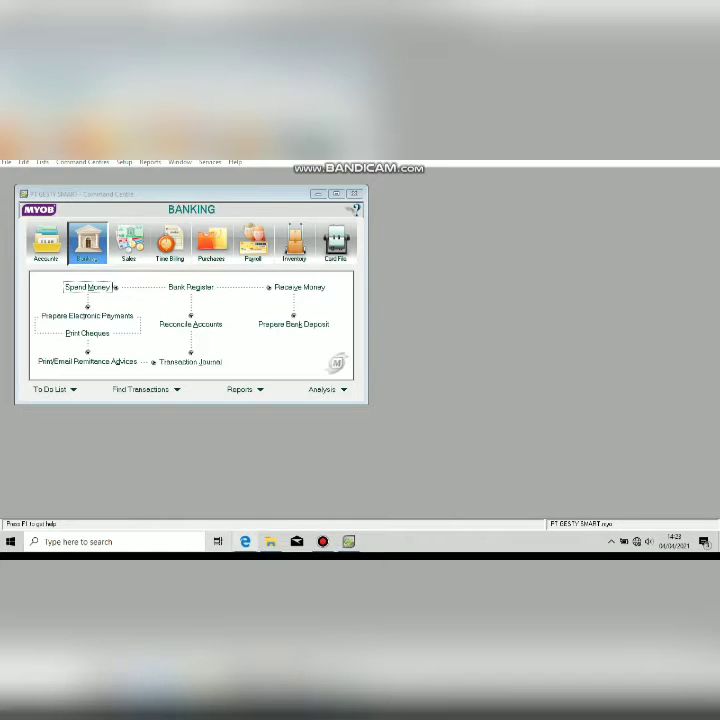
{"action": "key", "text": "alt+Tab"}
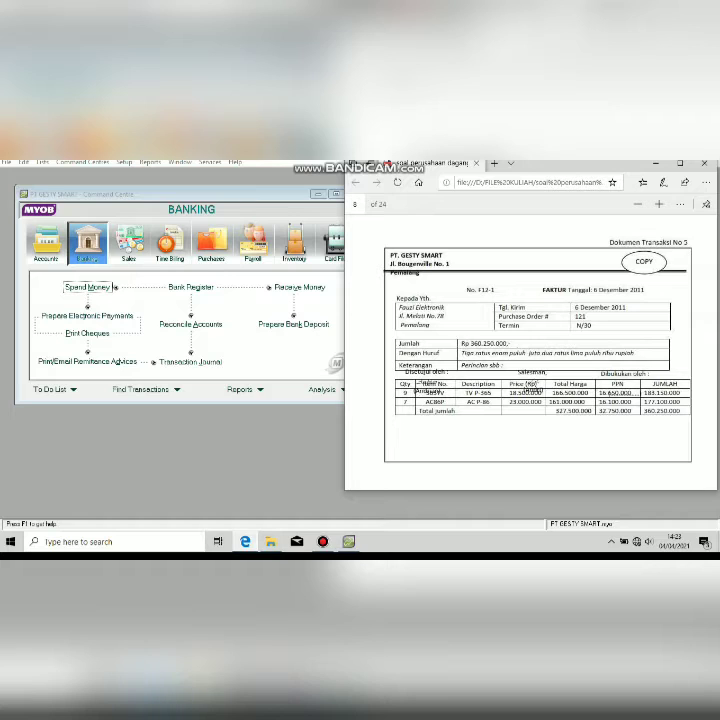
{"action": "key", "text": "alt+Tab"}
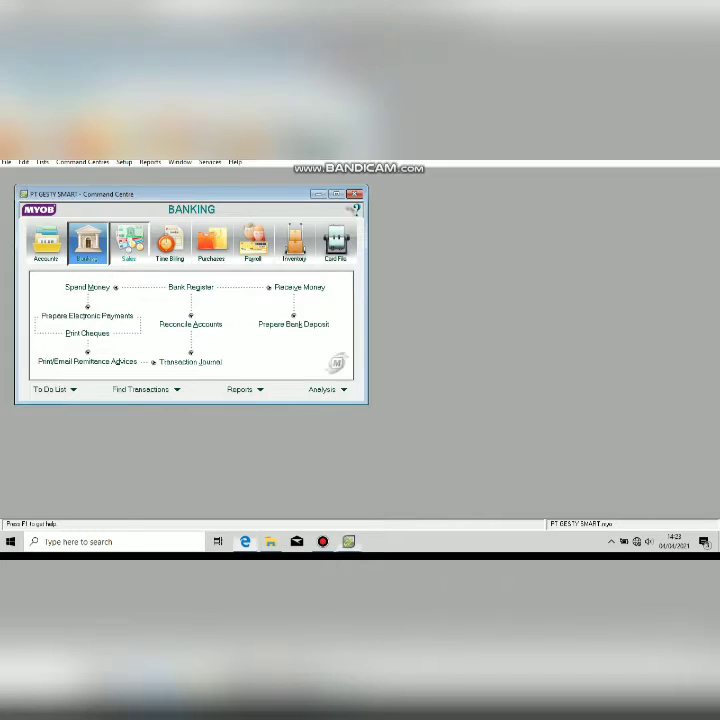
{"action": "left_click", "coordinate": [128, 244]}
{"action": "left_click", "coordinate": [190, 308]}
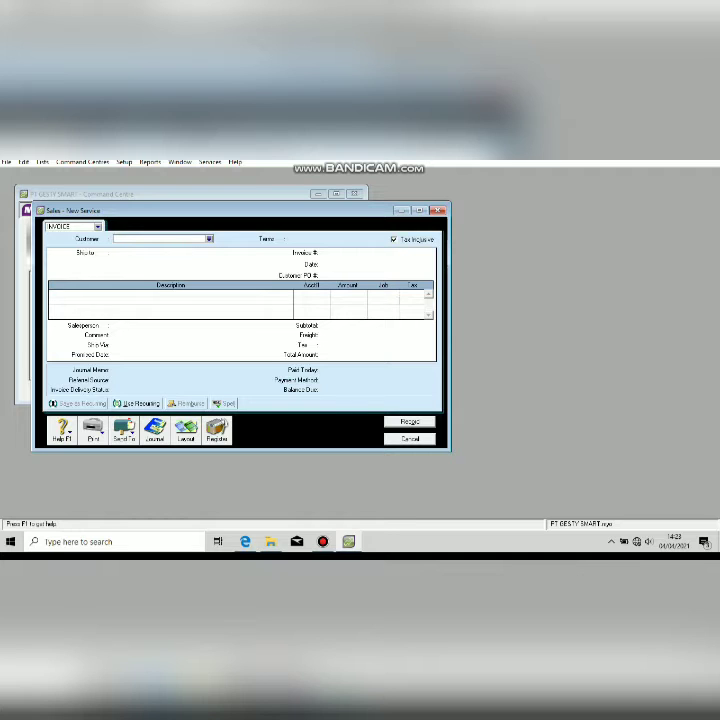
Select Fauzi Elektronik as the invoice customer.
{"action": "key", "text": "alt+Tab"}
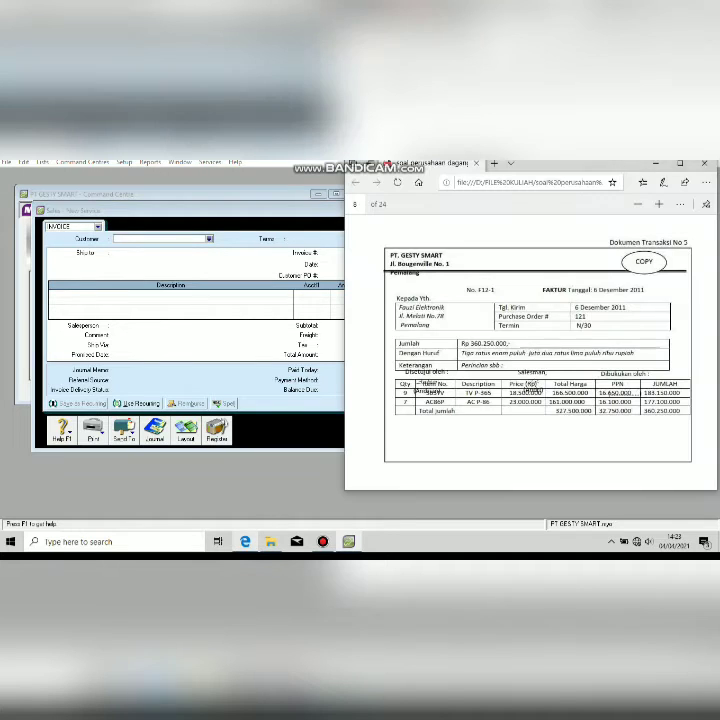
{"action": "key", "text": "alt+Tab"}
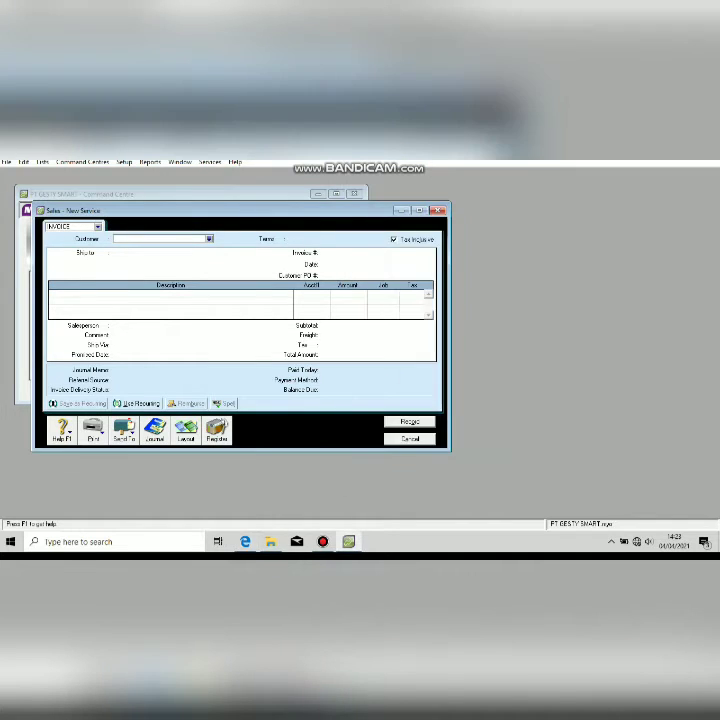
{"action": "left_click", "coordinate": [209, 239]}
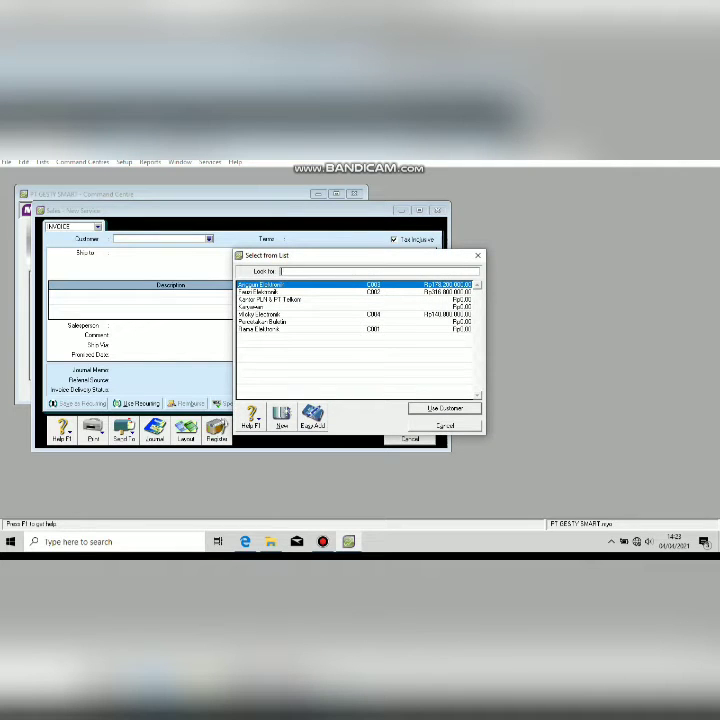
{"action": "double_click", "coordinate": [259, 292]}
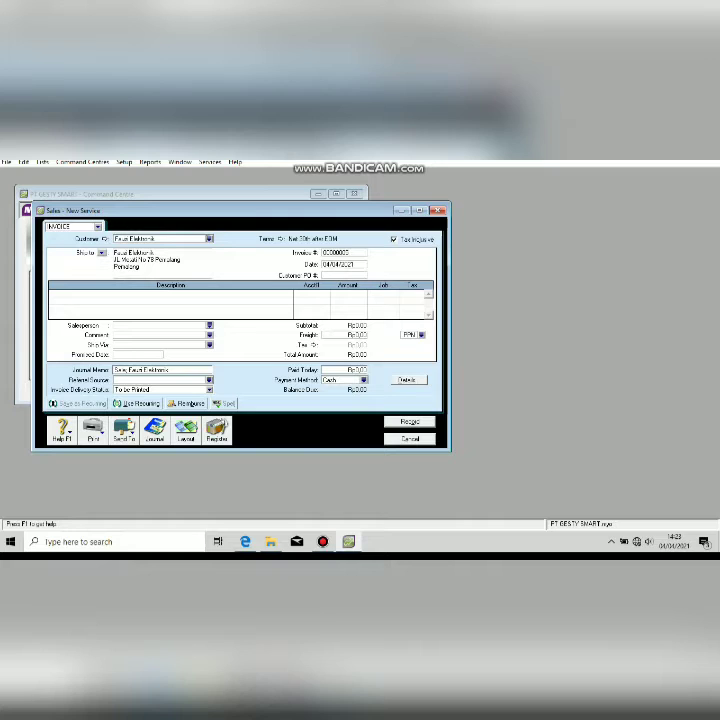
Turn off Tax Inclusive and switch the invoice to the Item layout.
{"action": "left_click", "coordinate": [394, 239]}
{"action": "left_click", "coordinate": [186, 430]}
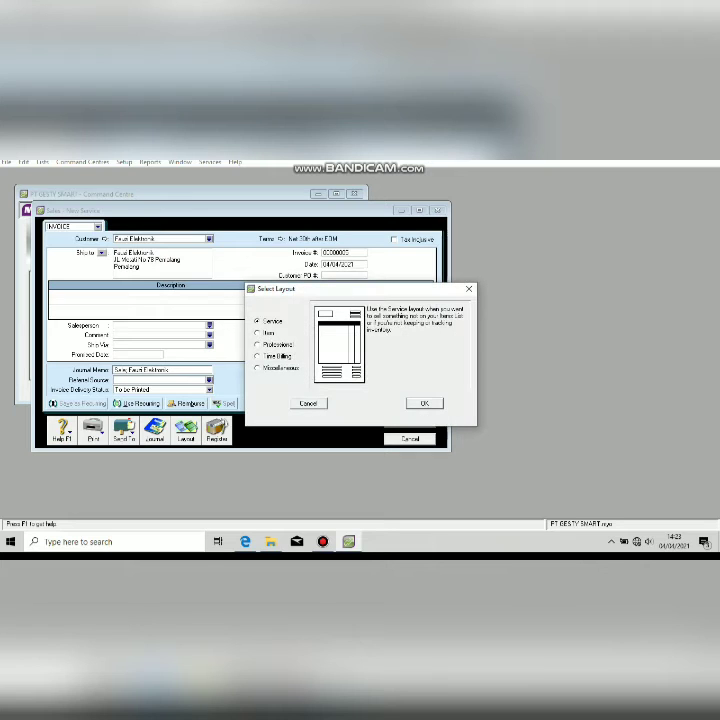
{"action": "left_click", "coordinate": [258, 333]}
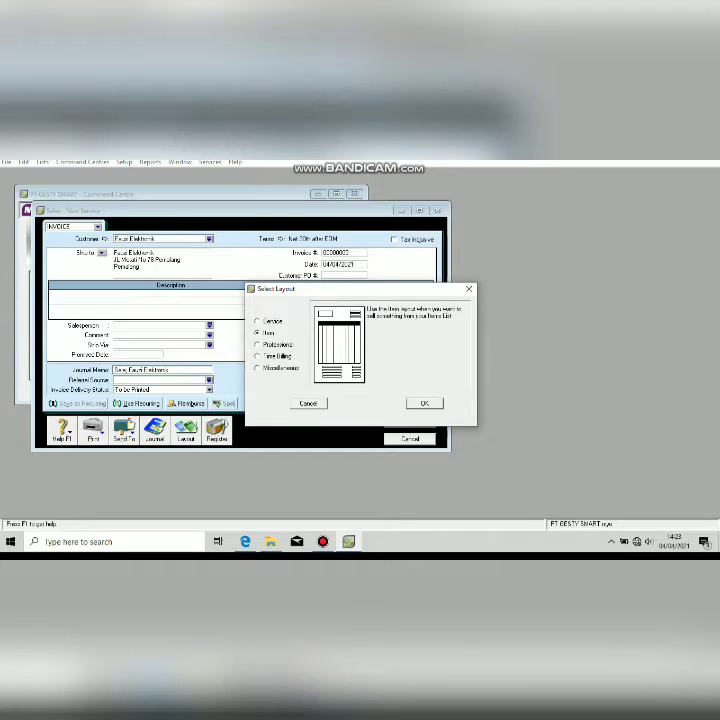
{"action": "left_click", "coordinate": [424, 403]}
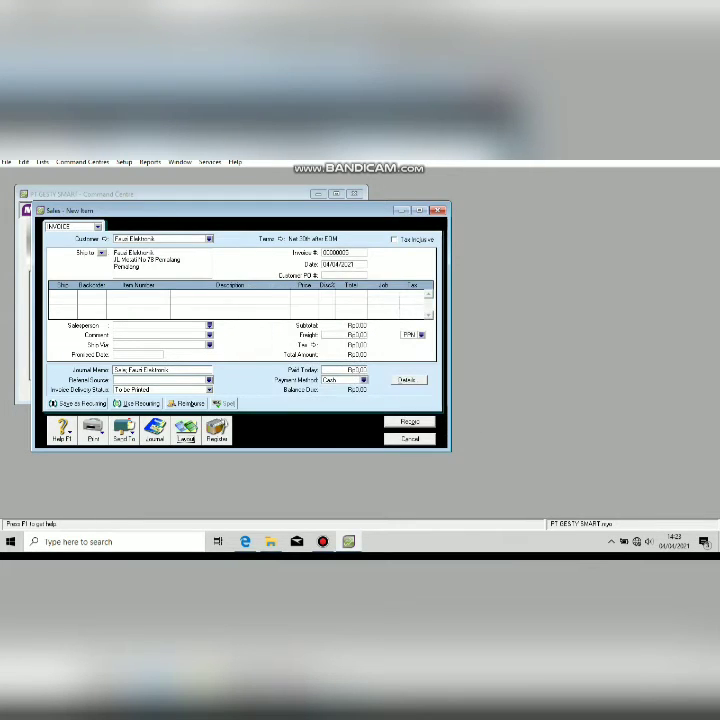
Number the invoice F12-1 and date it 6/12/2011, ready at the first item line.
{"action": "left_click", "coordinate": [343, 253]}
{"action": "type", "text": "F12-1"}
{"action": "key", "text": "Tab"}
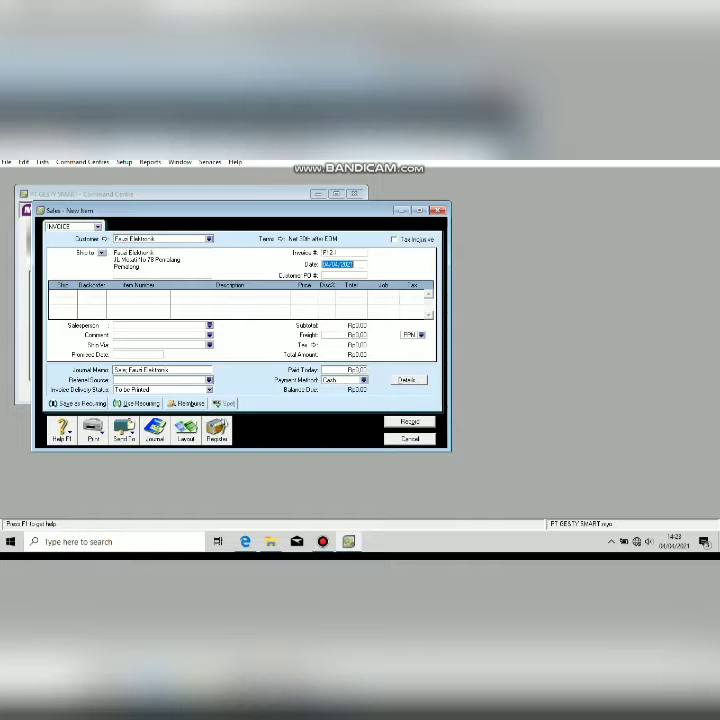
{"action": "key", "text": "alt+Tab"}
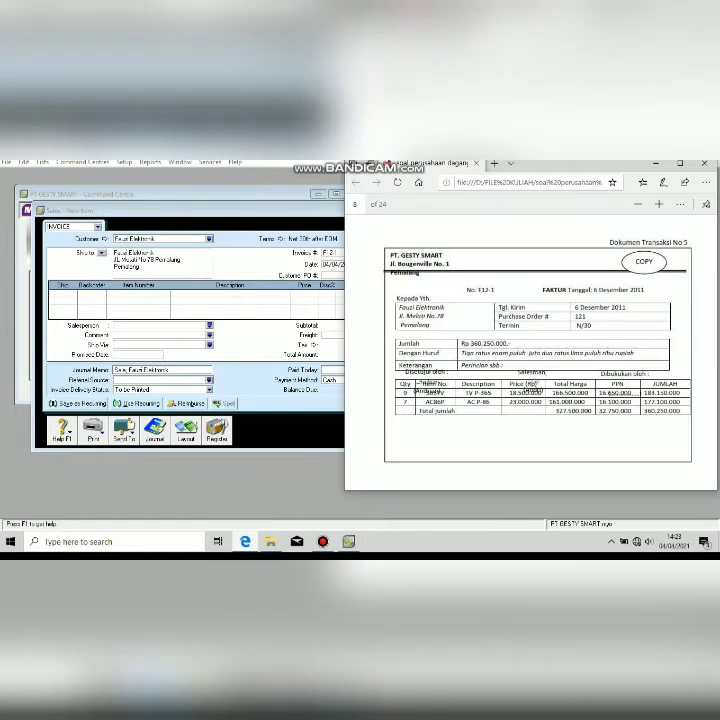
{"action": "key", "text": "alt+Tab"}
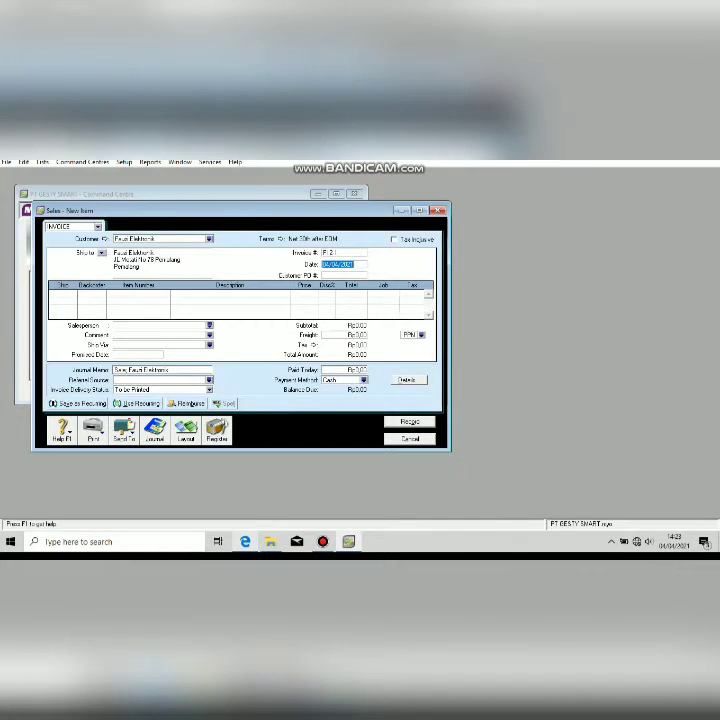
{"action": "type", "text": "6/12/2011"}
{"action": "key", "text": "Tab"}
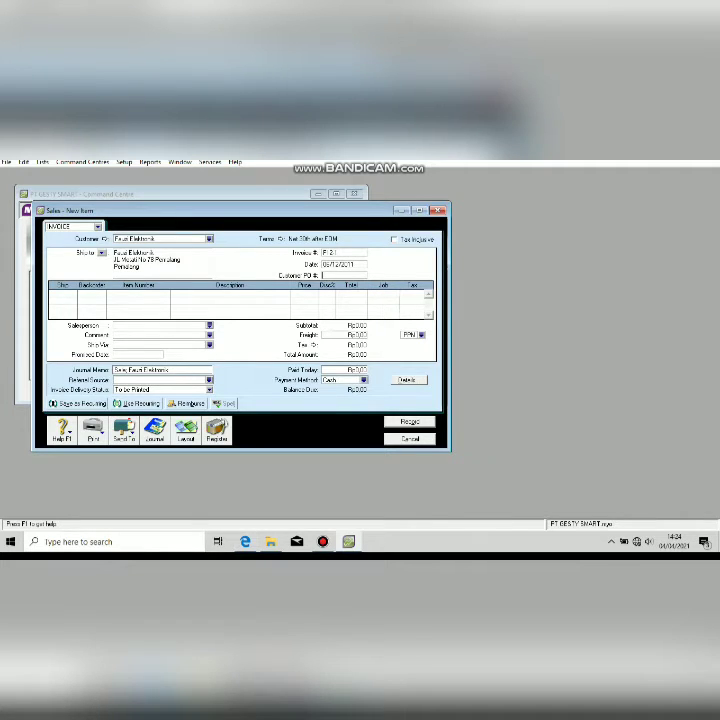
{"action": "key", "text": "Tab"}
{"action": "left_click", "coordinate": [245, 541]}
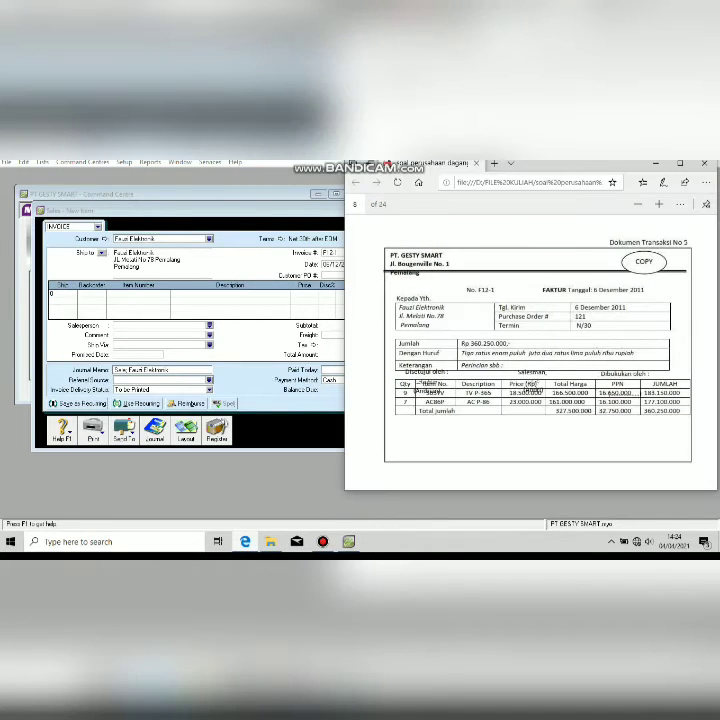
{"action": "left_click", "coordinate": [52, 294]}
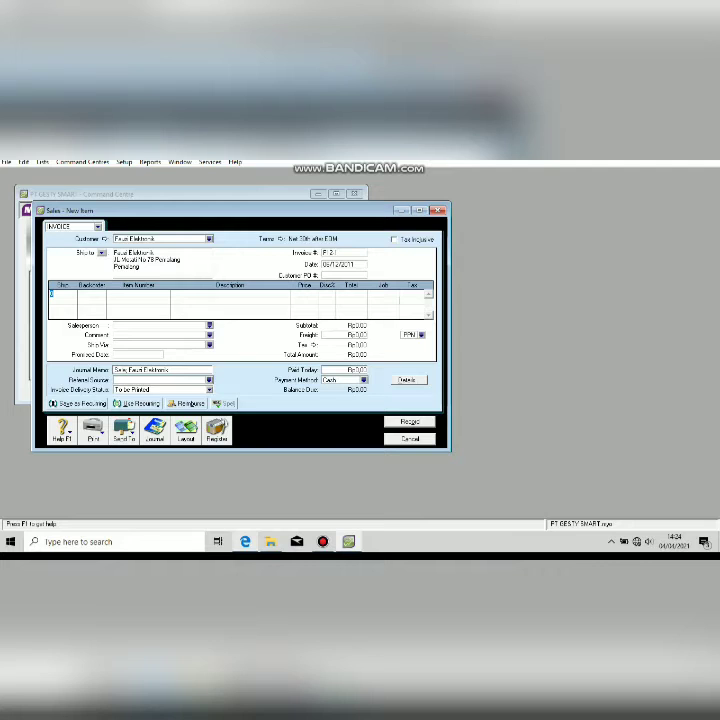
Add a first line of 9 units of item 365TV at price 180000.
{"action": "type", "text": "9"}
{"action": "key", "text": "Tab"}
{"action": "key", "text": "Tab"}
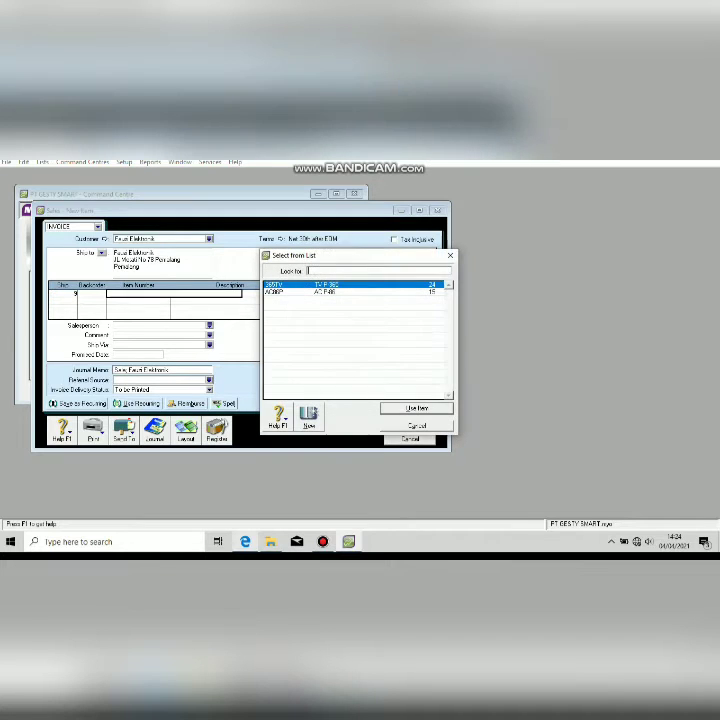
{"action": "double_click", "coordinate": [325, 285]}
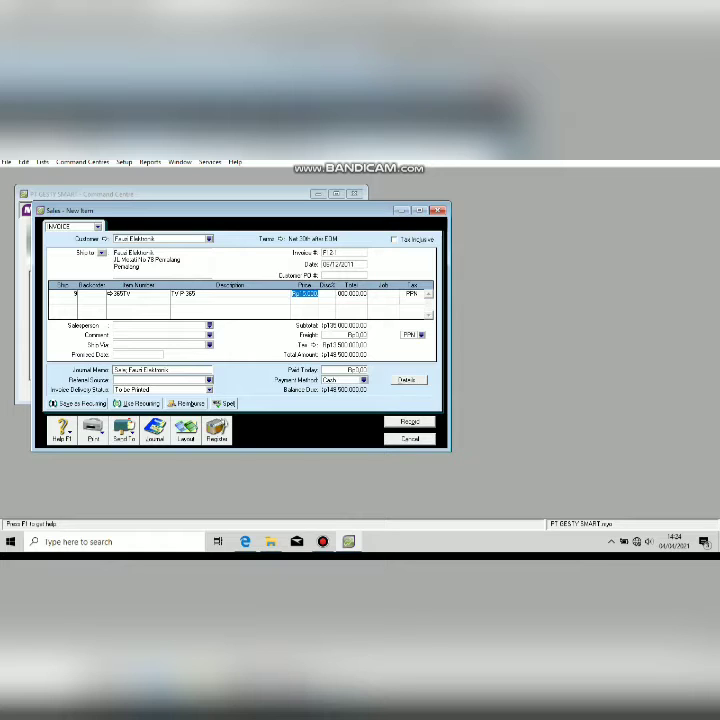
{"action": "type", "text": "180000"}
{"action": "key", "text": "Tab"}
{"action": "key", "text": "Return"}
Add a second line of 7 units of item AC86P at price 23000000.
{"action": "type", "text": "7"}
{"action": "key", "text": "Tab"}
{"action": "key", "text": "Tab"}
{"action": "key", "text": "Tab"}
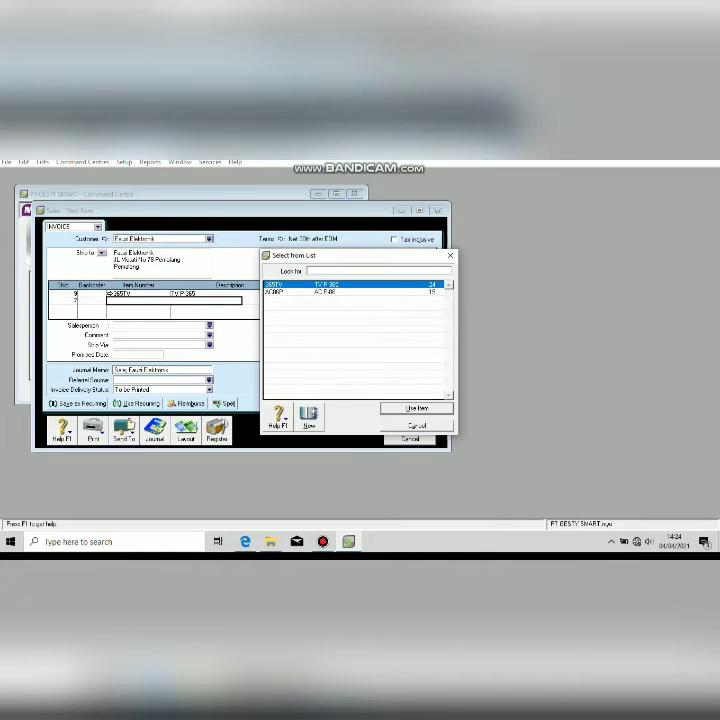
{"action": "key", "text": "Down"}
{"action": "key", "text": "Return"}
{"action": "key", "text": "Tab"}
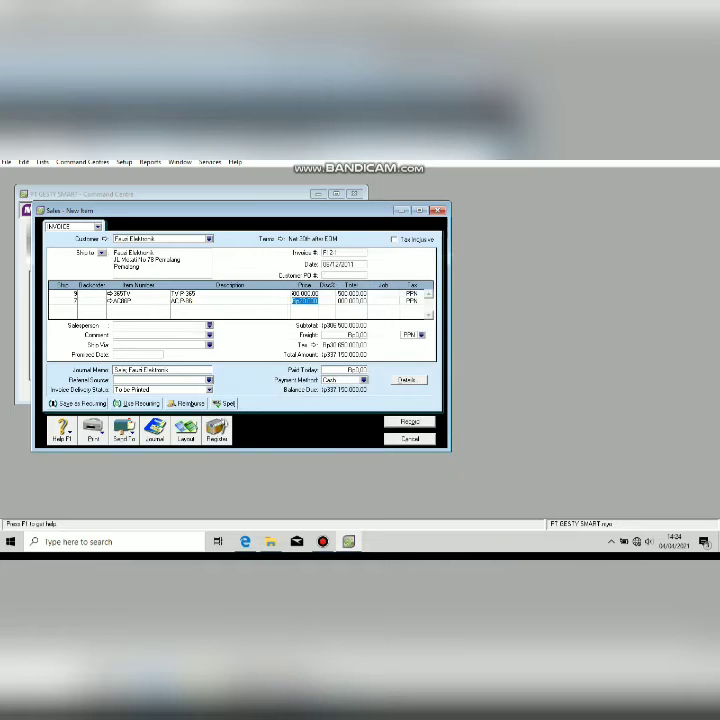
{"action": "left_click", "coordinate": [245, 541]}
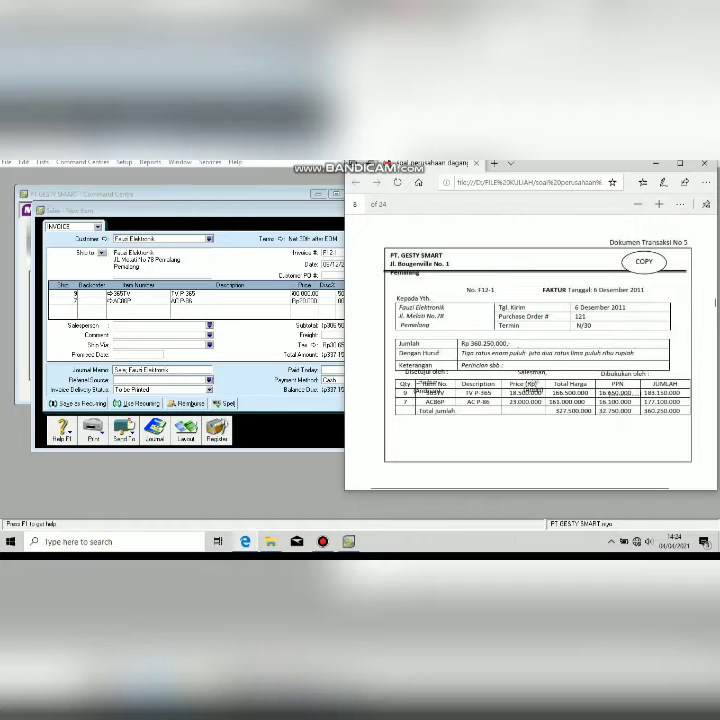
{"action": "left_click", "coordinate": [245, 541]}
{"action": "type", "text": "23000000"}
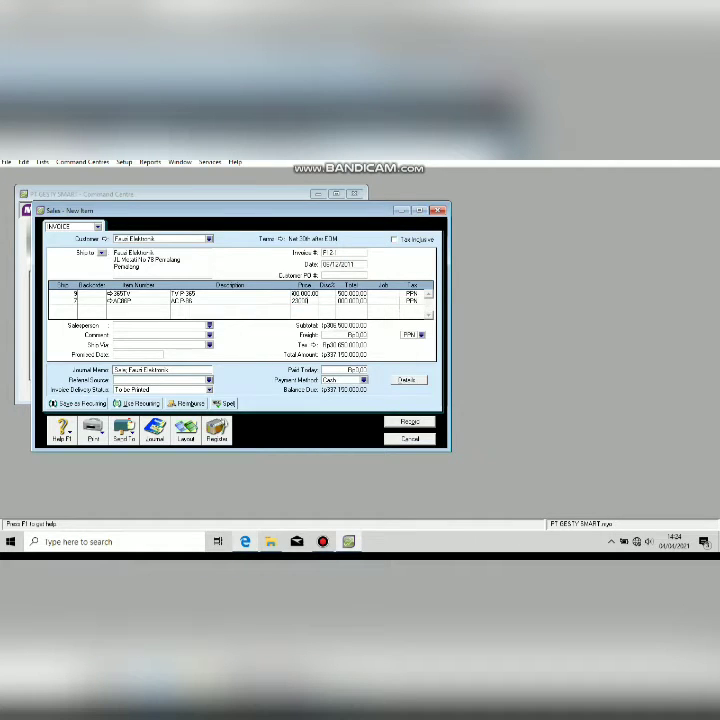
{"action": "key", "text": "Tab"}
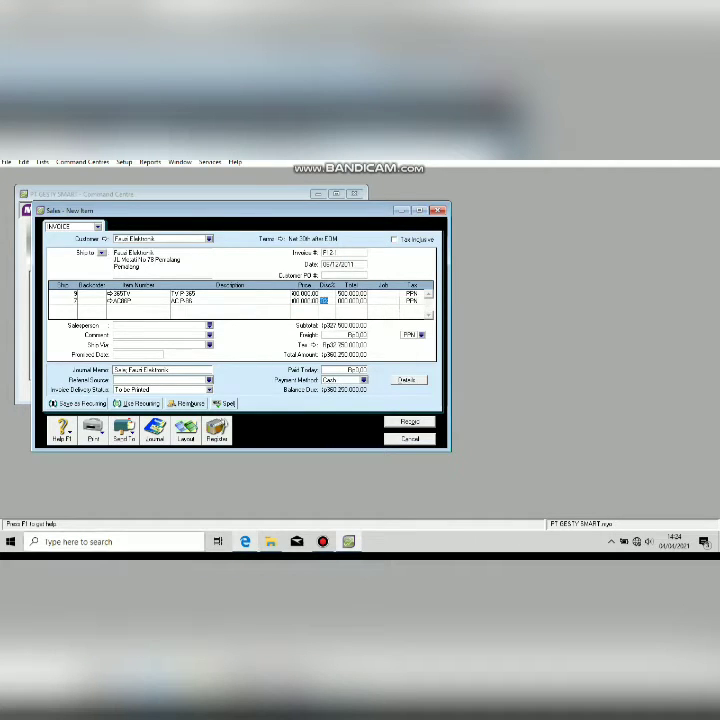
{"action": "left_click", "coordinate": [141, 370]}
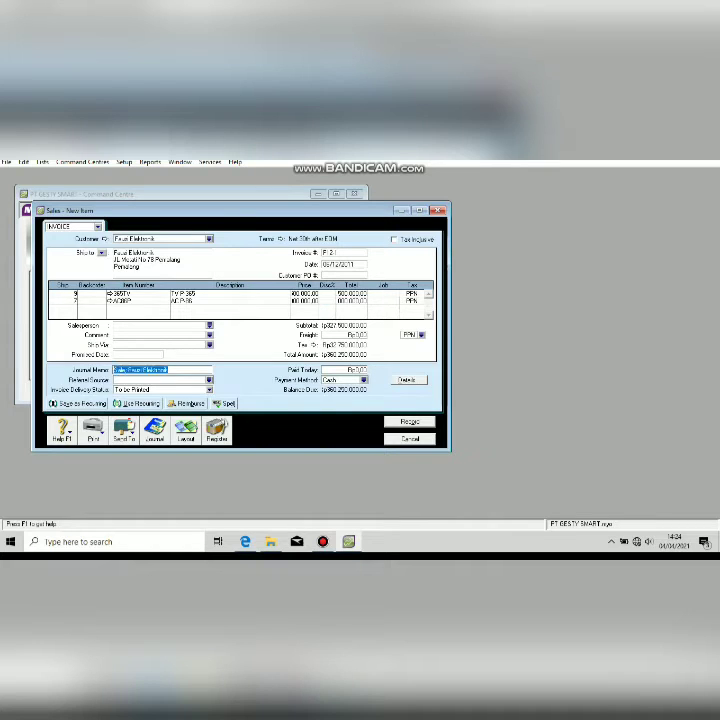
Set journal memo 'penjualan Kredit', record invoice F12-1, and close the sales window.
{"action": "type", "text": "penjualan Kredit"}
{"action": "left_click", "coordinate": [245, 541]}
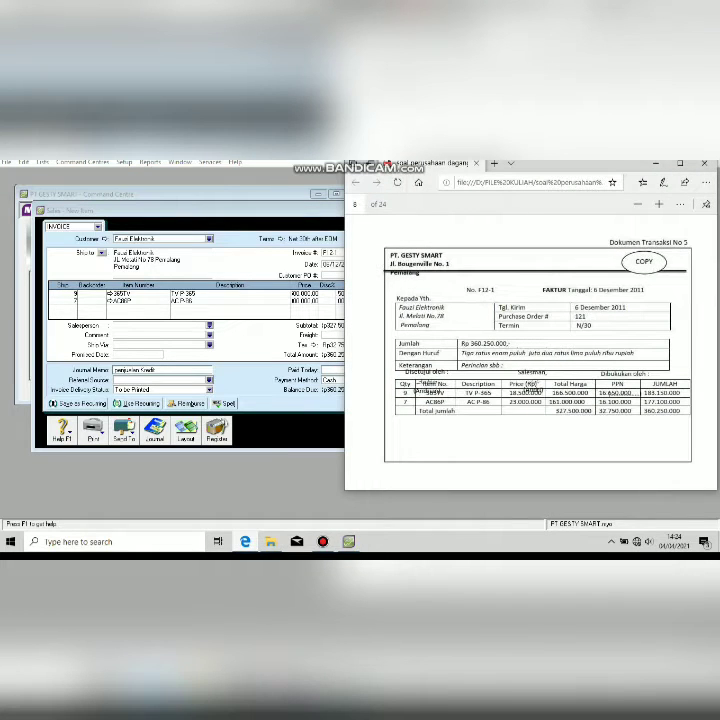
{"action": "left_click", "coordinate": [245, 541]}
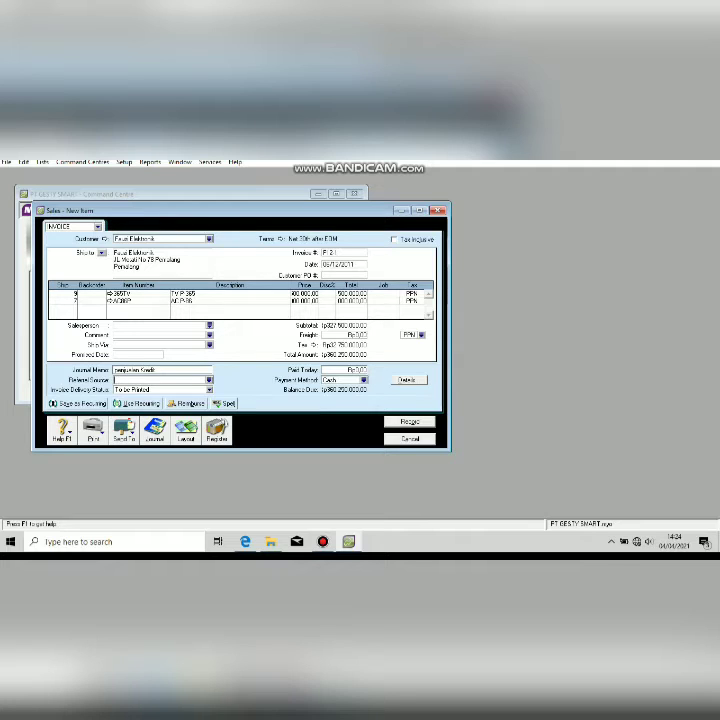
{"action": "left_click", "coordinate": [410, 422]}
{"action": "key", "text": "Escape"}
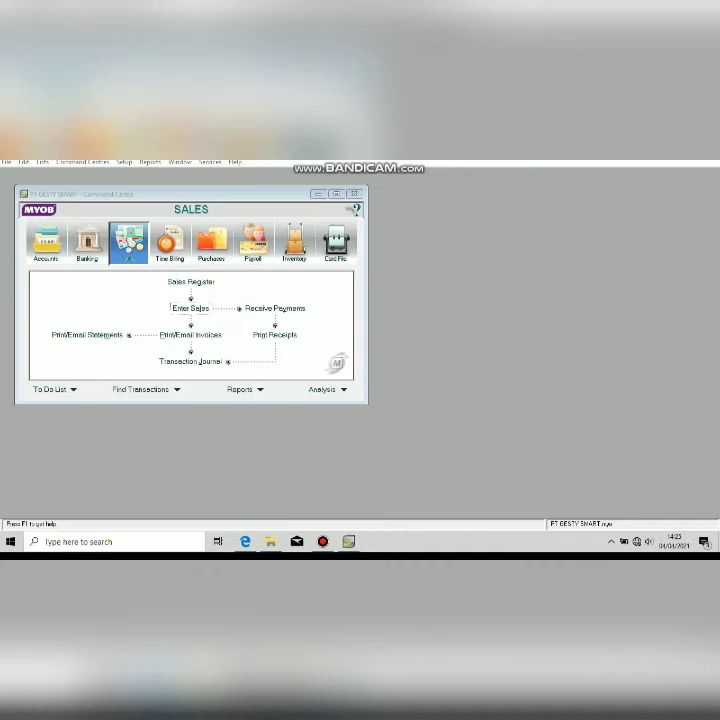
Review credit note NK12-1 and select Fauzi Elektronik as the customer.
{"action": "left_click", "coordinate": [245, 541]}
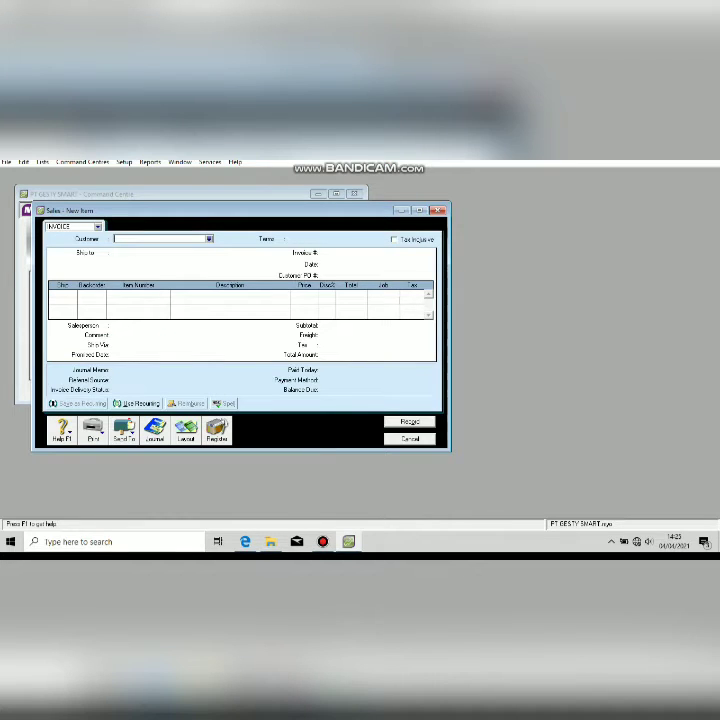
{"action": "left_click", "coordinate": [209, 239]}
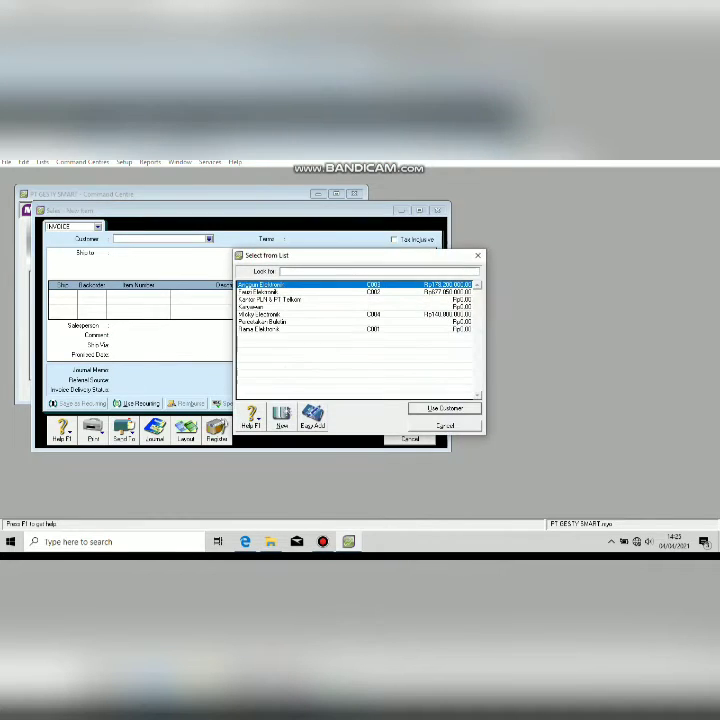
{"action": "double_click", "coordinate": [260, 292]}
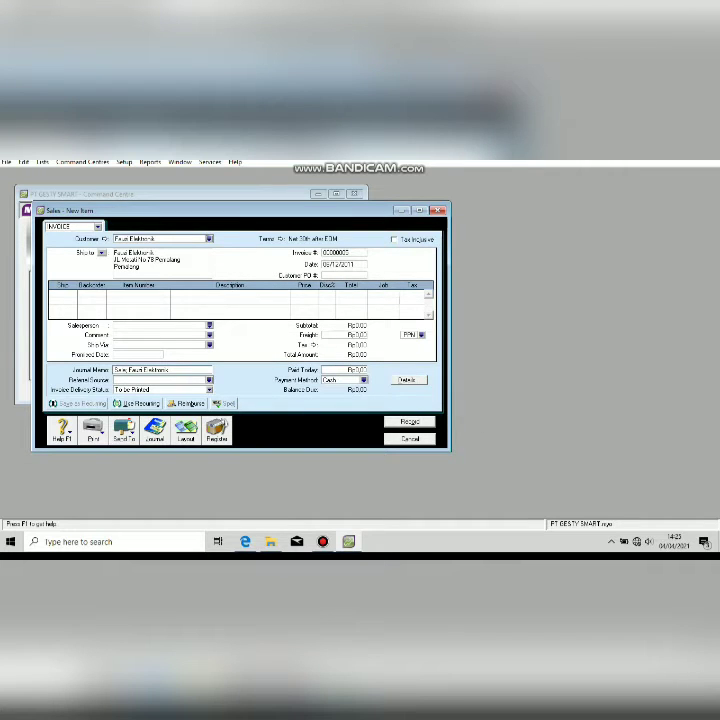
Set the sale number to NK12-1.
{"action": "left_click", "coordinate": [344, 253]}
{"action": "type", "text": "NK"}
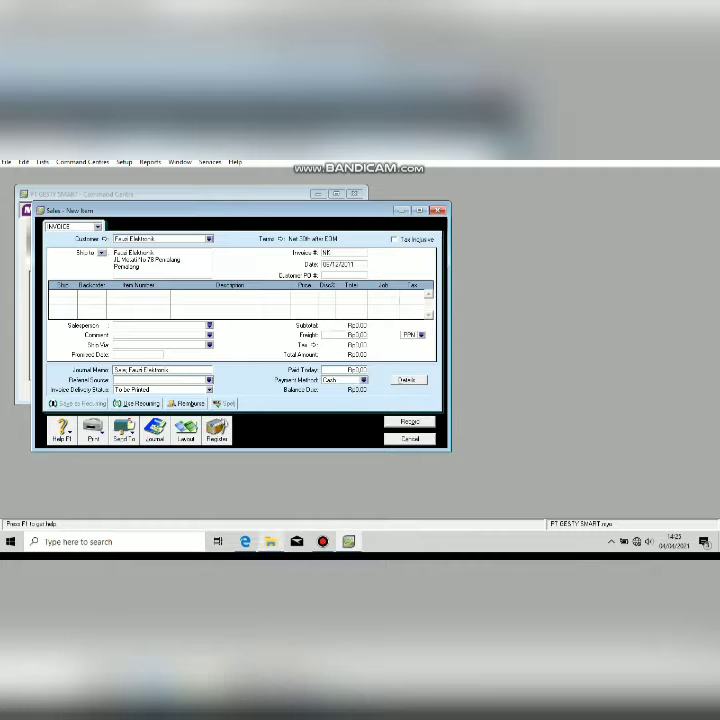
{"action": "mouse_move", "coordinate": [270, 541]}
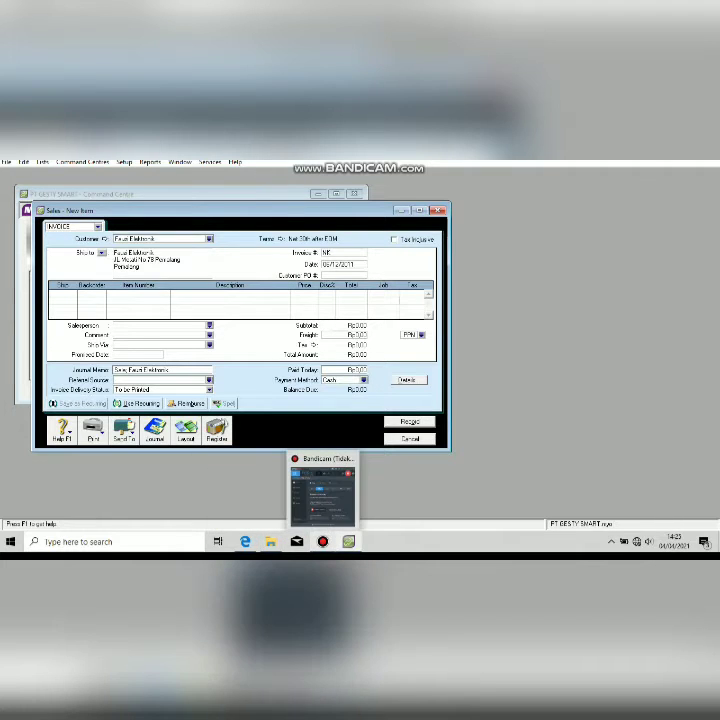
{"action": "left_click", "coordinate": [245, 541]}
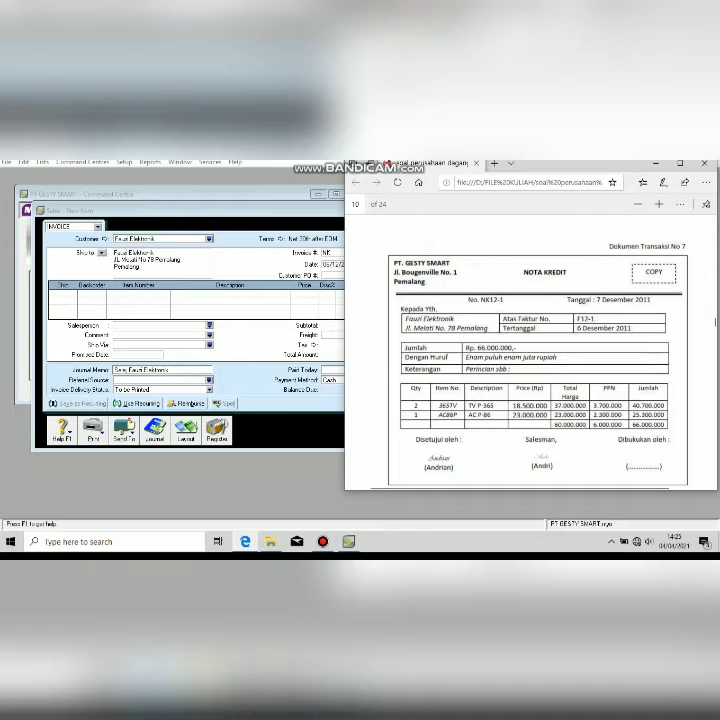
{"action": "key", "text": "alt+Tab"}
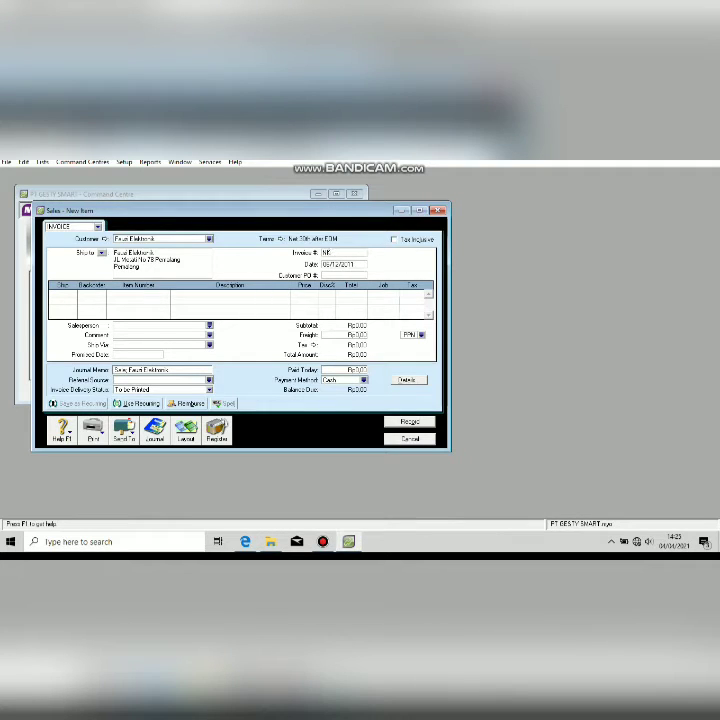
{"action": "type", "text": "12-1"}
{"action": "key", "text": "Tab"}
Correct the sale date to 07/12/2011.
{"action": "left_click", "coordinate": [331, 265]}
{"action": "key", "text": "BackSpace"}
{"action": "type", "text": "/"}
{"action": "key", "text": "BackSpace"}
{"action": "key", "text": "BackSpace"}
{"action": "type", "text": "7/"}
{"action": "left_click", "coordinate": [52, 293]}
Fill the first line with quantity 2 of item 365TV priced at 1800000.
{"action": "left_click", "coordinate": [245, 541]}
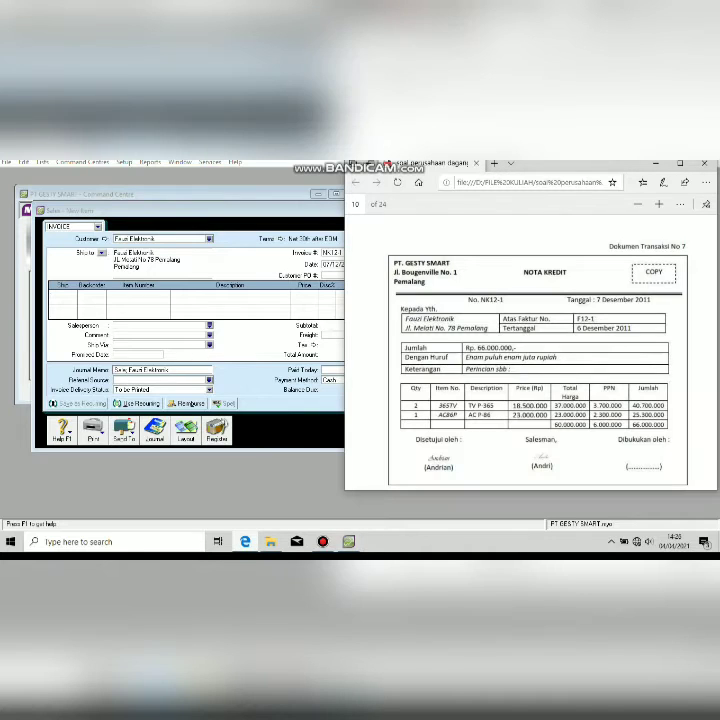
{"action": "key", "text": "alt+Tab"}
{"action": "type", "text": "2"}
{"action": "key", "text": "Tab"}
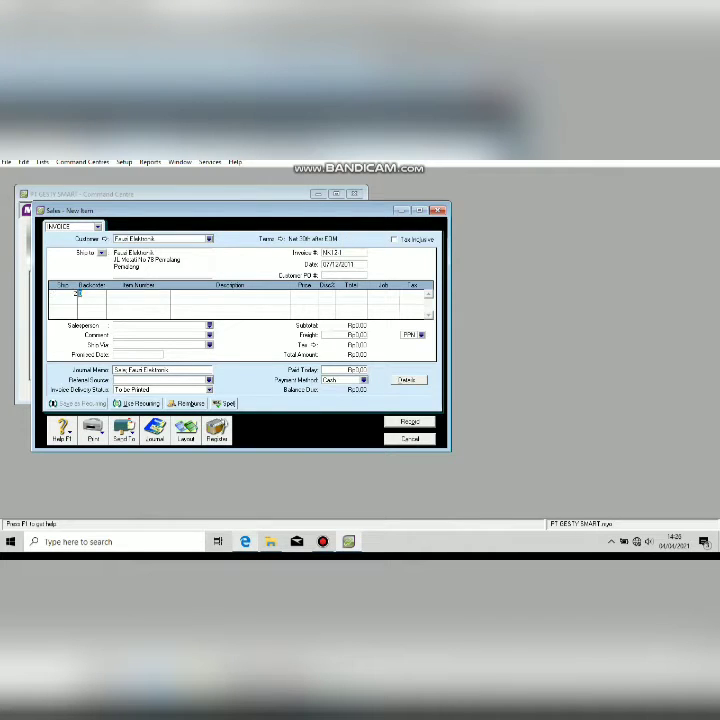
{"action": "key", "text": "Tab"}
{"action": "key", "text": "Tab"}
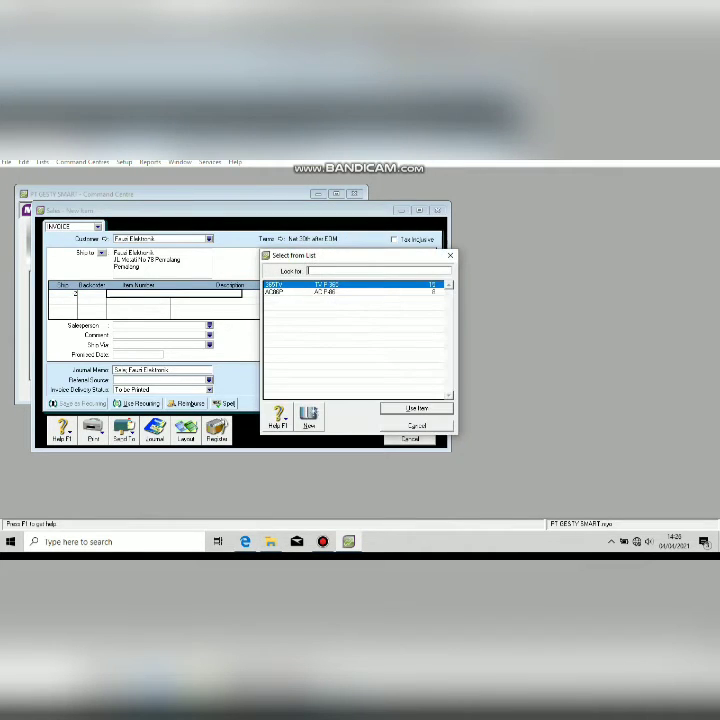
{"action": "key", "text": "Return"}
{"action": "key", "text": "Tab"}
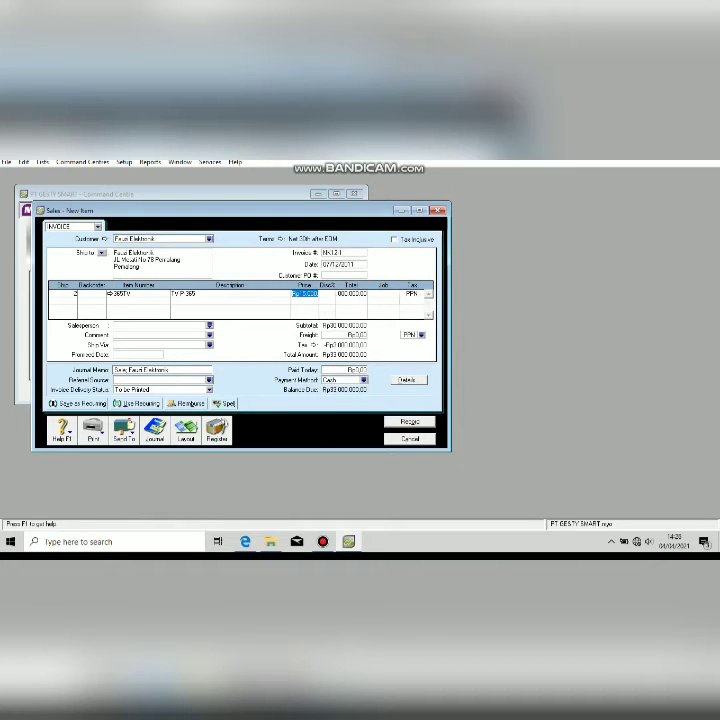
{"action": "type", "text": "1800000"}
{"action": "key", "text": "Tab"}
Add a second line of quantity -1 for air-conditioner item AC86P priced at 2000000.
{"action": "left_click", "coordinate": [53, 300]}
{"action": "type", "text": "-1"}
{"action": "key", "text": "Tab"}
{"action": "key", "text": "Tab"}
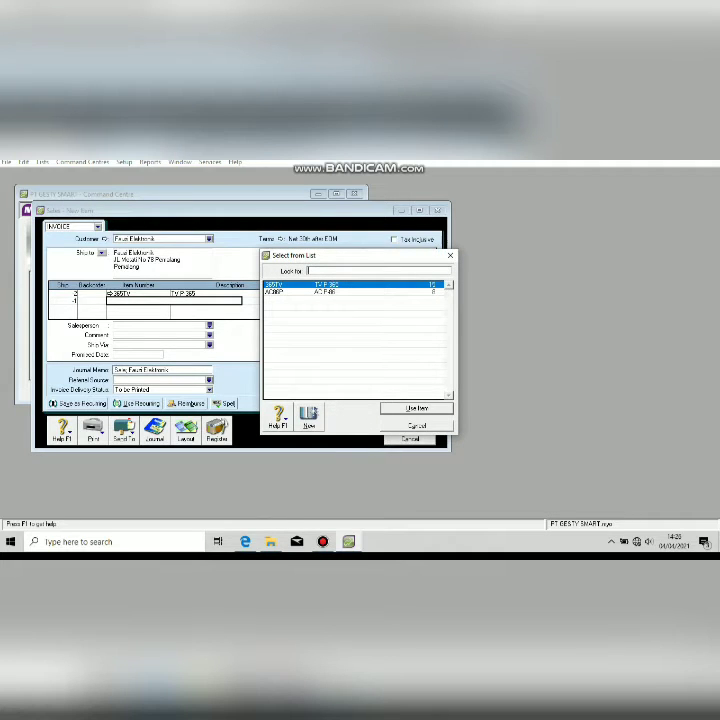
{"action": "key", "text": "Down"}
{"action": "key", "text": "Return"}
{"action": "key", "text": "Tab"}
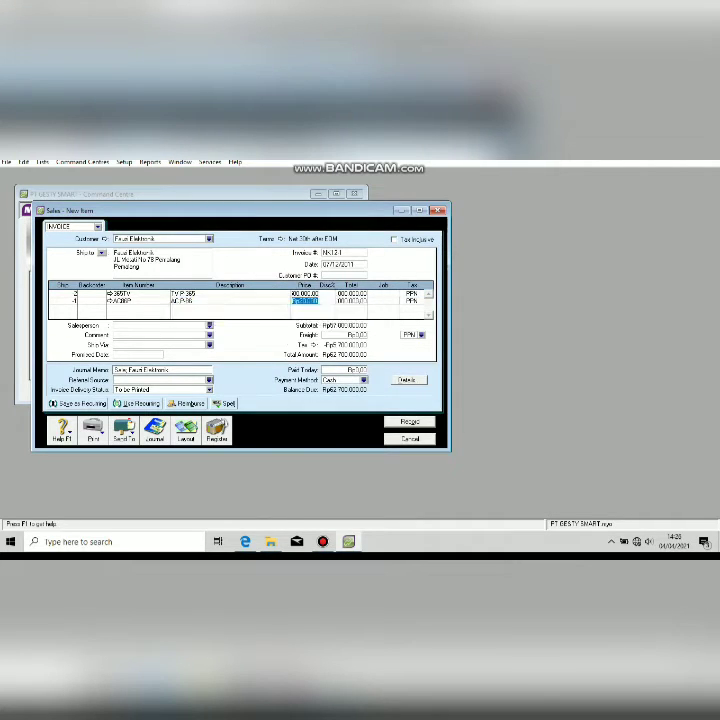
{"action": "type", "text": "2000000"}
{"action": "key", "text": "Tab"}
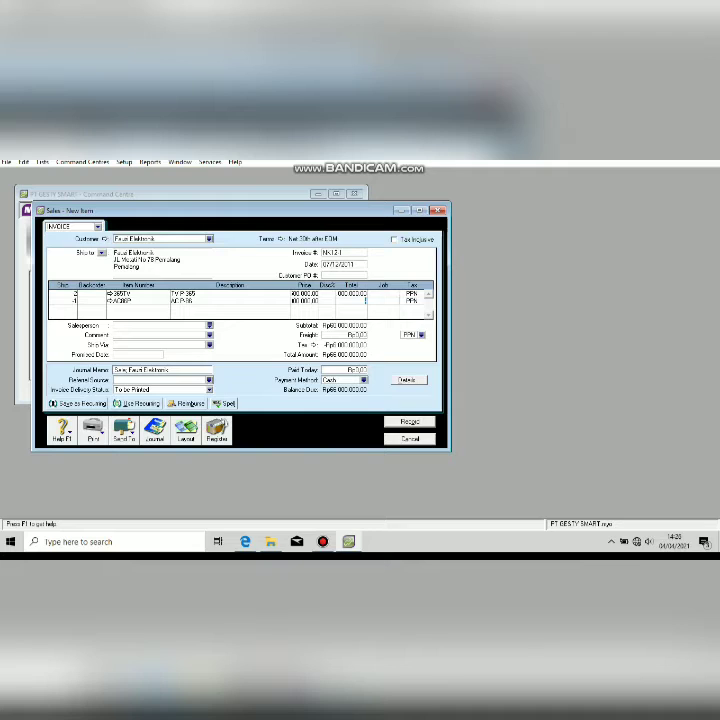
{"action": "left_click", "coordinate": [140, 369]}
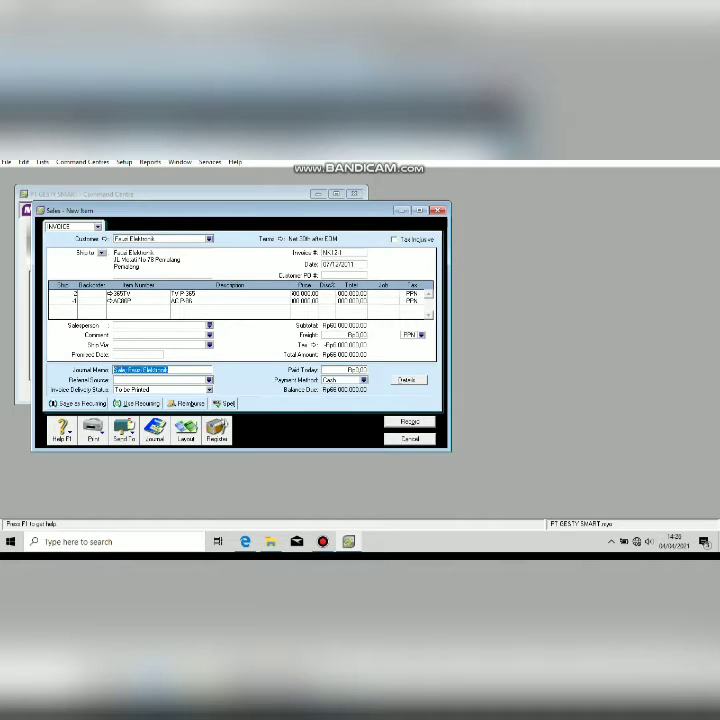
Enter the journal memo 'Retur Penjualan', check the sales register, and record sale NK12-1.
{"action": "type", "text": "Pesar Pe"}
{"action": "type", "text": "njualan"}
{"action": "left_click", "coordinate": [217, 430]}
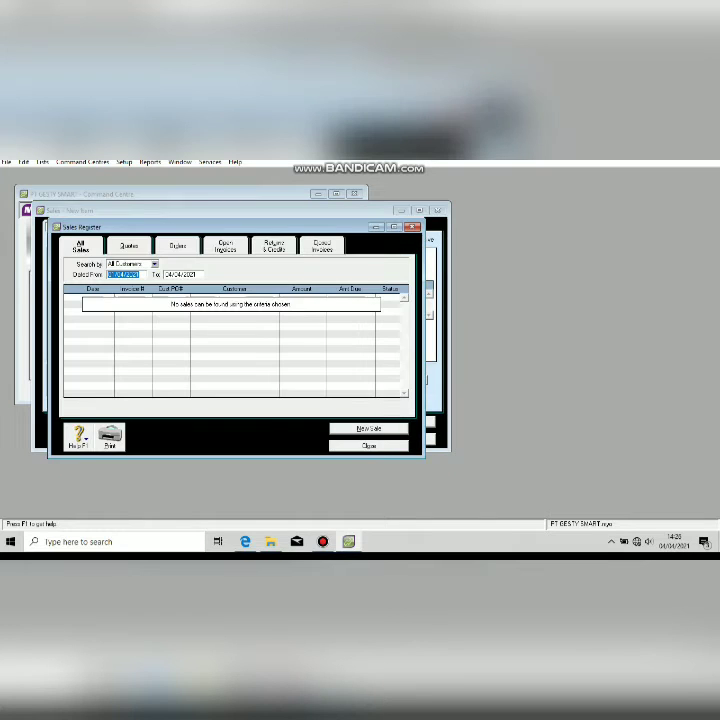
{"action": "left_click", "coordinate": [369, 446]}
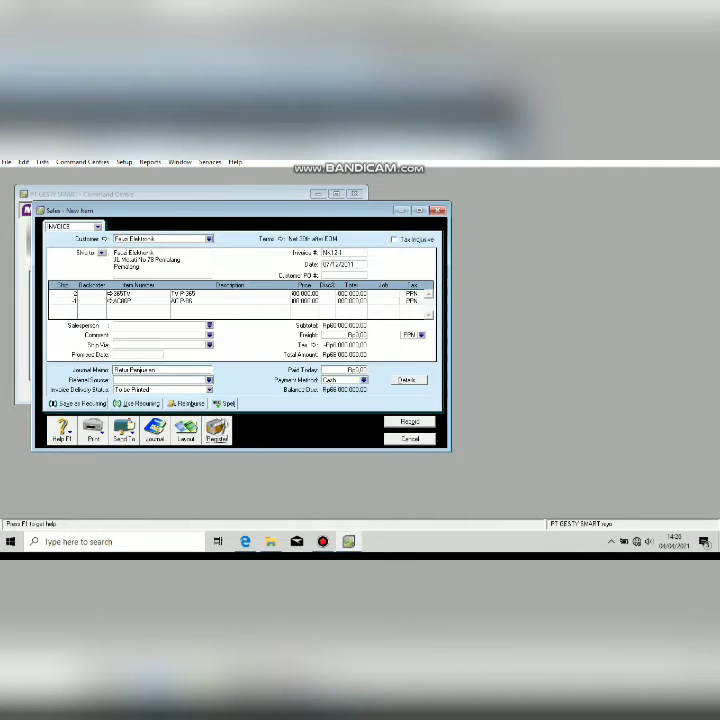
{"action": "left_click", "coordinate": [410, 422]}
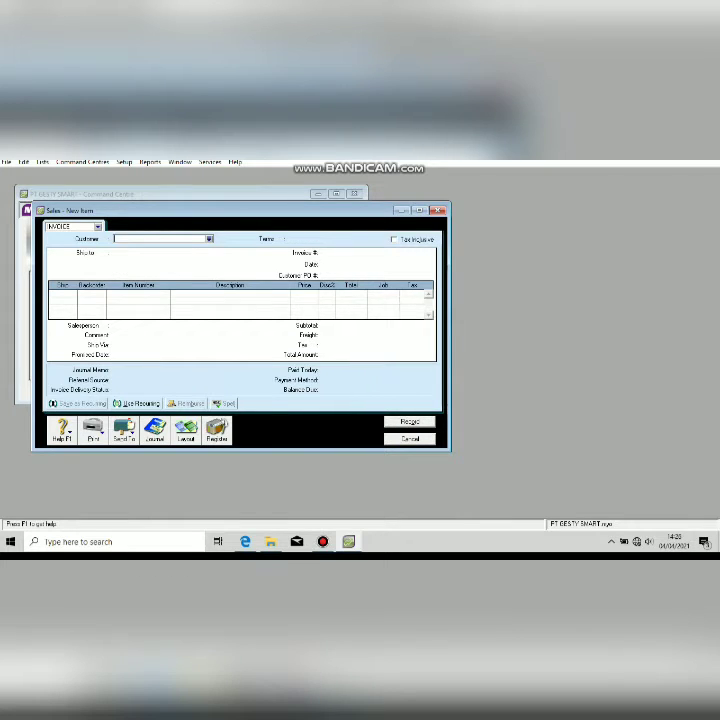
{"action": "key", "text": "Escape"}
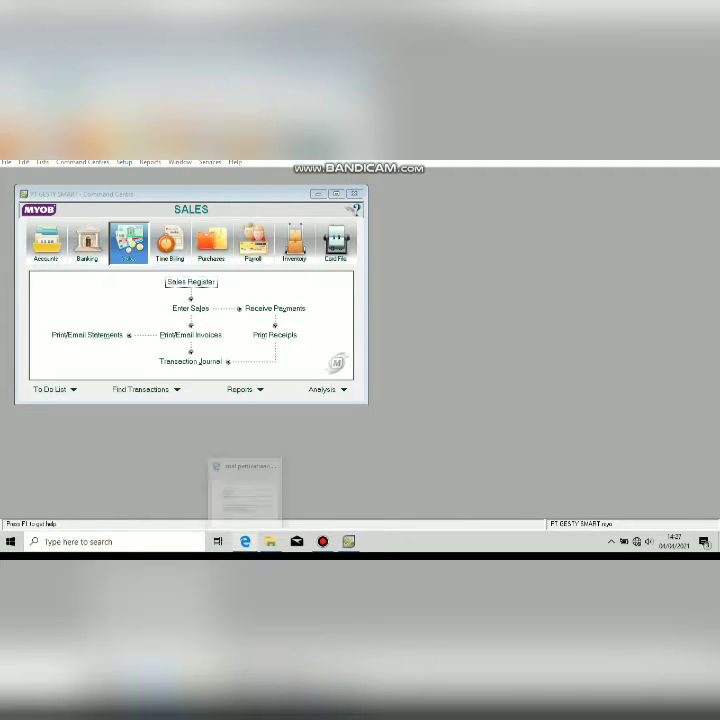
{"action": "left_click", "coordinate": [245, 541]}
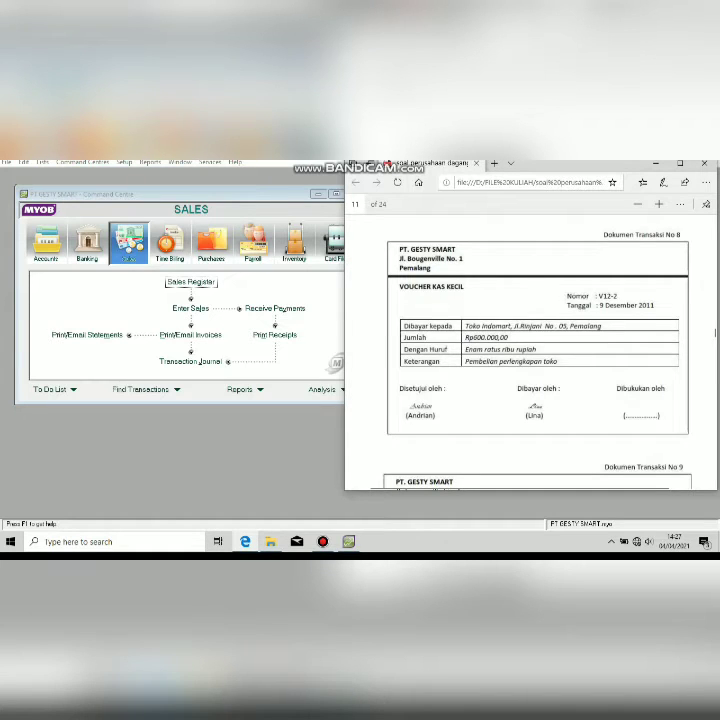
Start a new Spend Money payment from account 1-1200 Petty Cash.
{"action": "left_click", "coordinate": [217, 174]}
{"action": "left_click", "coordinate": [87, 240]}
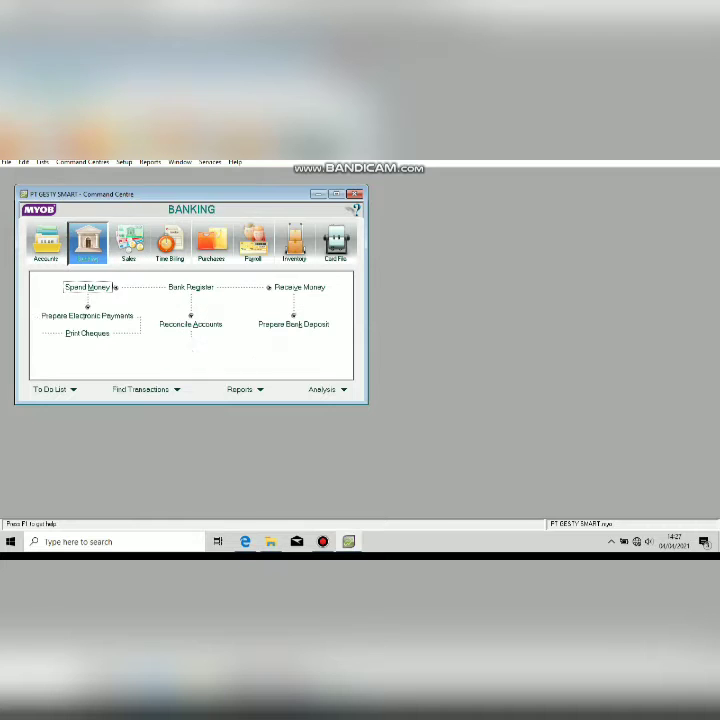
{"action": "left_click", "coordinate": [112, 287]}
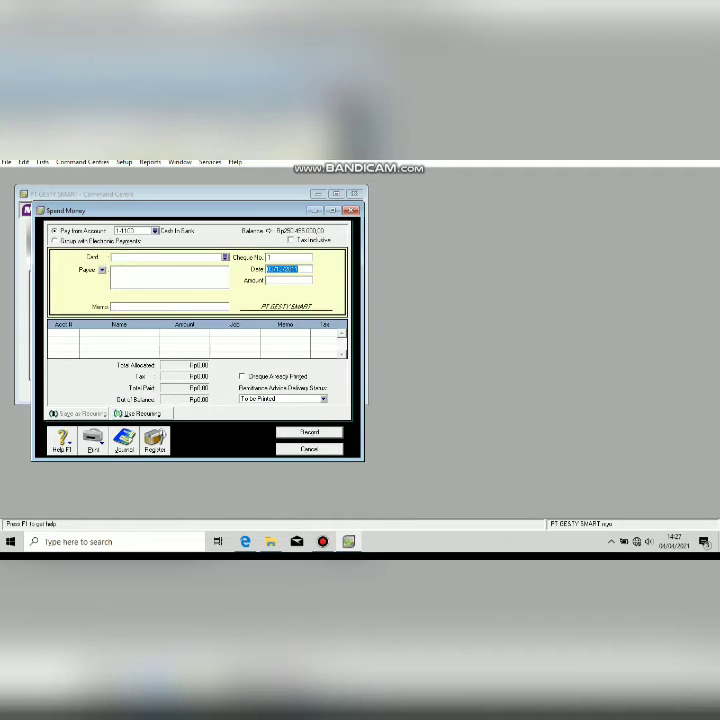
{"action": "left_click", "coordinate": [155, 231]}
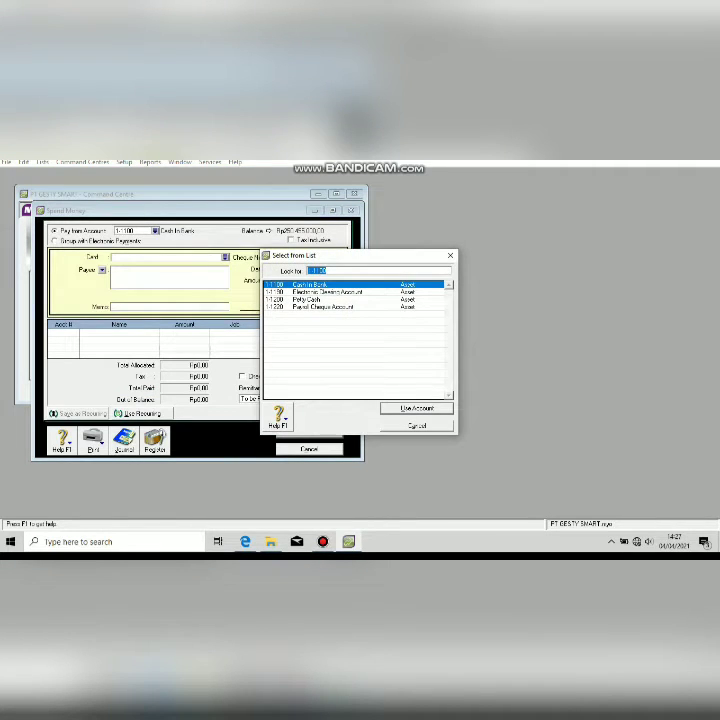
{"action": "double_click", "coordinate": [308, 300]}
Create a new payee card named Indomaret.
{"action": "left_click", "coordinate": [225, 258]}
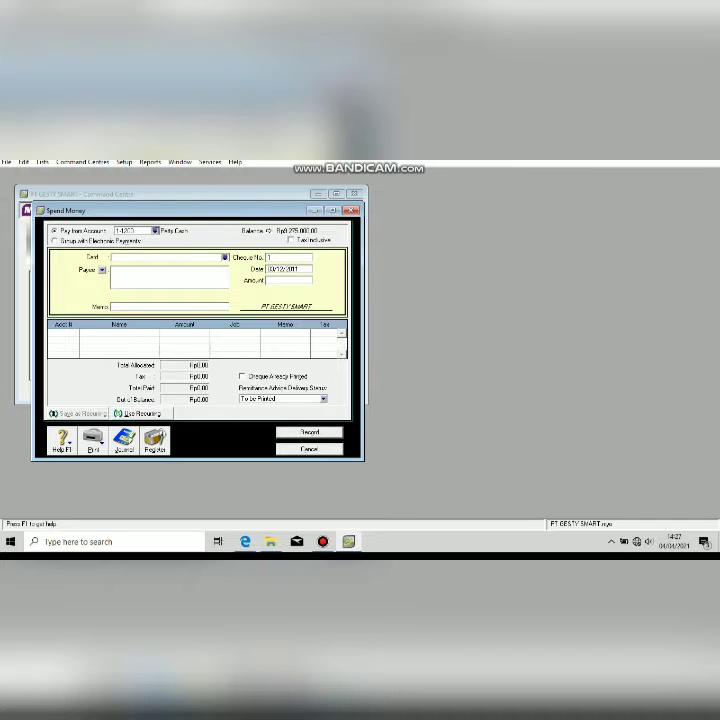
{"action": "left_click", "coordinate": [285, 413]}
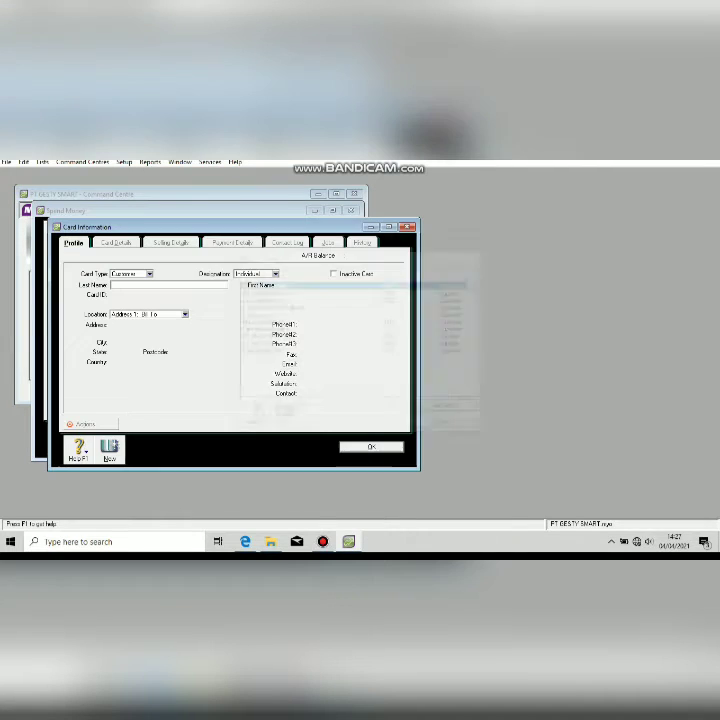
{"action": "type", "text": "D"}
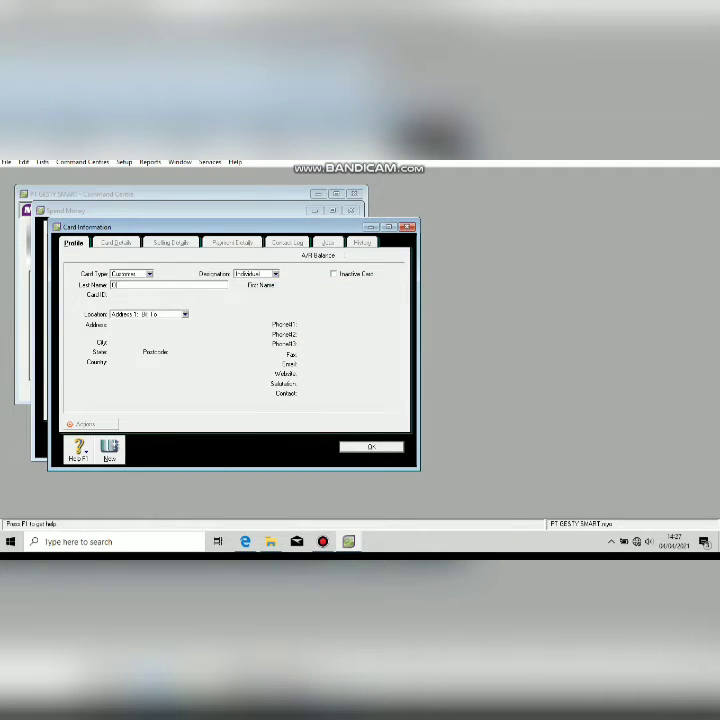
{"action": "type", "text": "ozenaret"}
{"action": "key", "text": "BackSpace"}
{"action": "key", "text": "BackSpace"}
{"action": "key", "text": "BackSpace"}
{"action": "key", "text": "BackSpace"}
{"action": "key", "text": "BackSpace"}
{"action": "key", "text": "BackSpace"}
{"action": "key", "text": "BackSpace"}
{"action": "key", "text": "BackSpace"}
{"action": "key", "text": "BackSpace"}
{"action": "type", "text": "Indonesiat"}
{"action": "key", "text": "Return"}
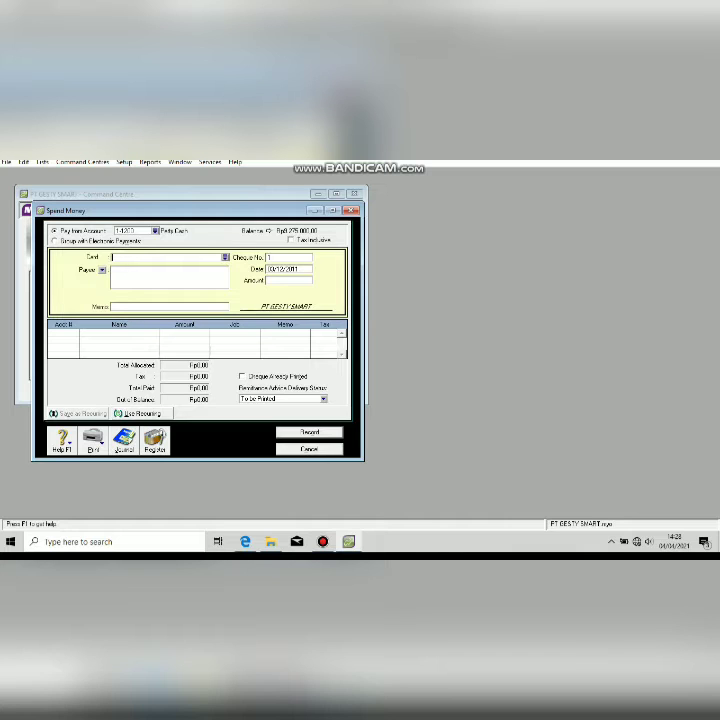
Pay Indomaret with memo 'Pembelian perlengkapan Toko' and cheque number V12-2.
{"action": "key", "text": "Return"}
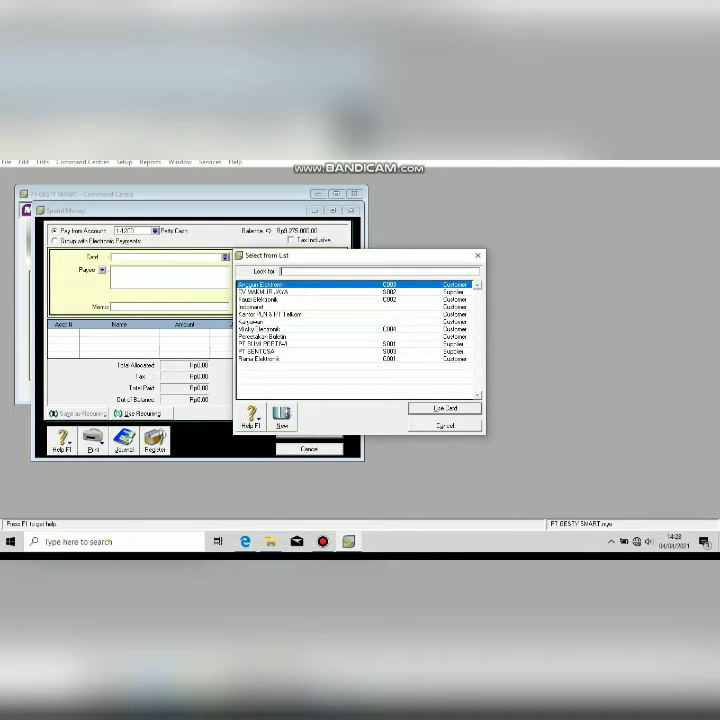
{"action": "double_click", "coordinate": [251, 307]}
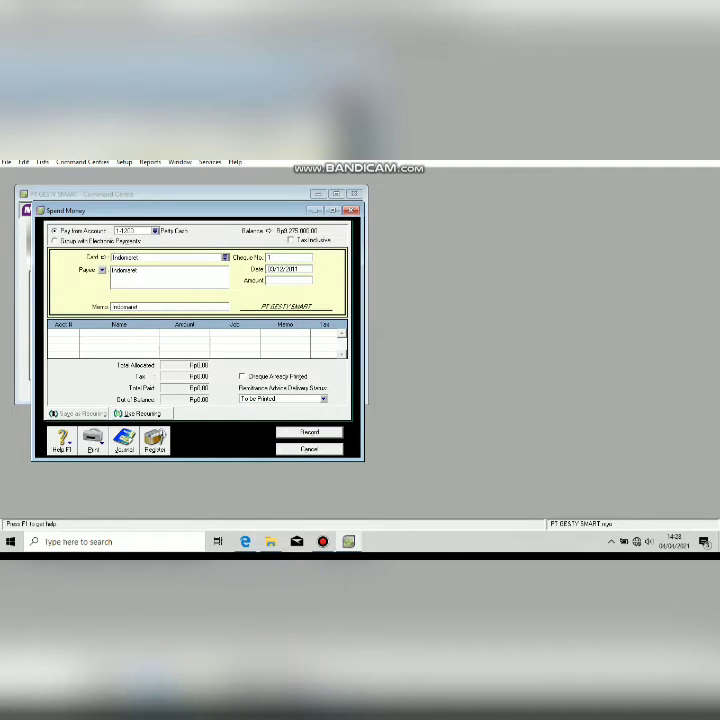
{"action": "key", "text": "Tab"}
{"action": "type", "text": "Pembelian perlengkapan Toko"}
{"action": "key", "text": "Tab"}
{"action": "type", "text": "V2"}
{"action": "key", "text": "BackSpace"}
{"action": "type", "text": "12-2"}
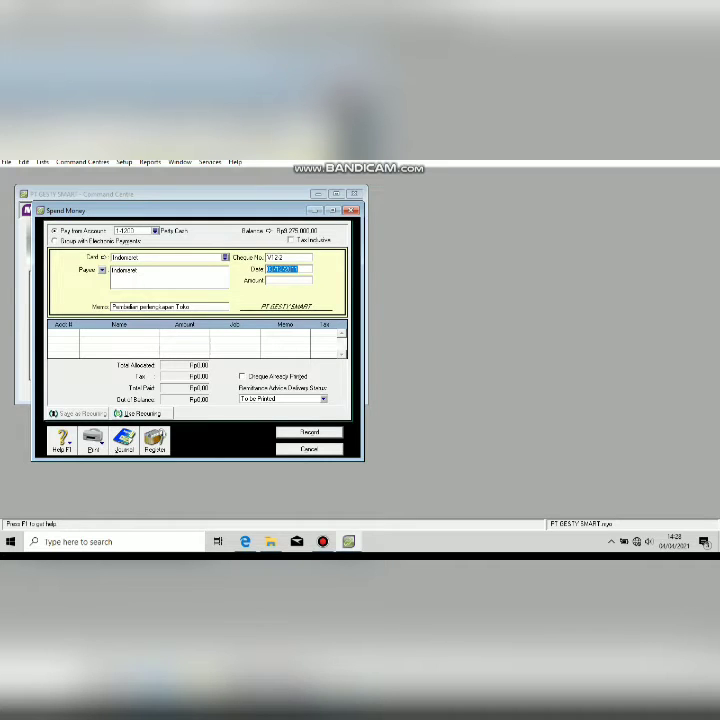
Set the payment date to 09/12/2011 and the amount to Rp600,000.00.
{"action": "left_click", "coordinate": [275, 269]}
{"action": "key", "text": "BackSpace"}
{"action": "left_click", "coordinate": [245, 541]}
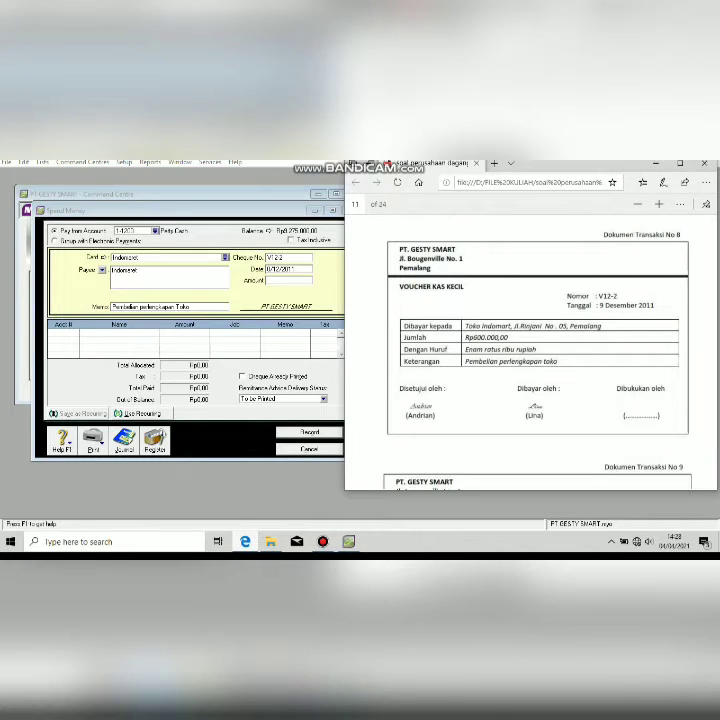
{"action": "left_click", "coordinate": [138, 301]}
{"action": "type", "text": "1"}
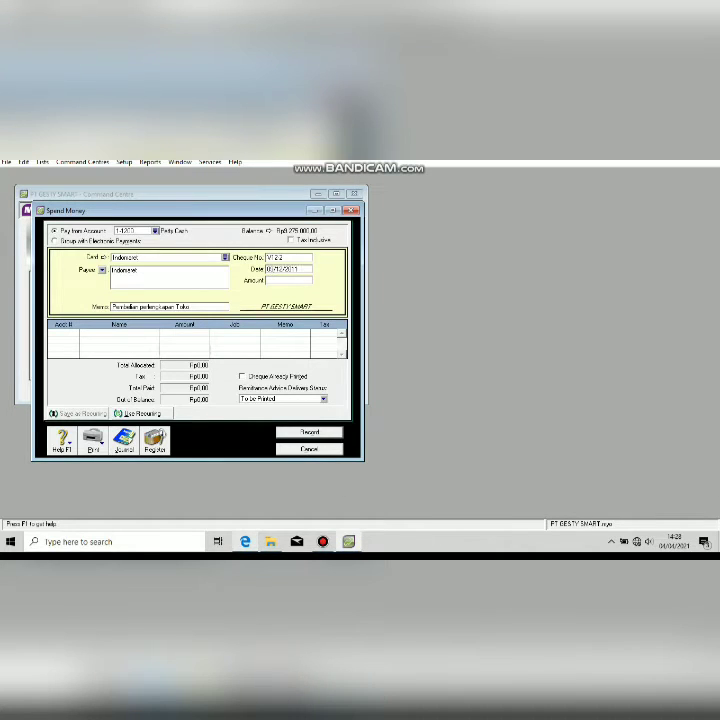
{"action": "key", "text": "Tab"}
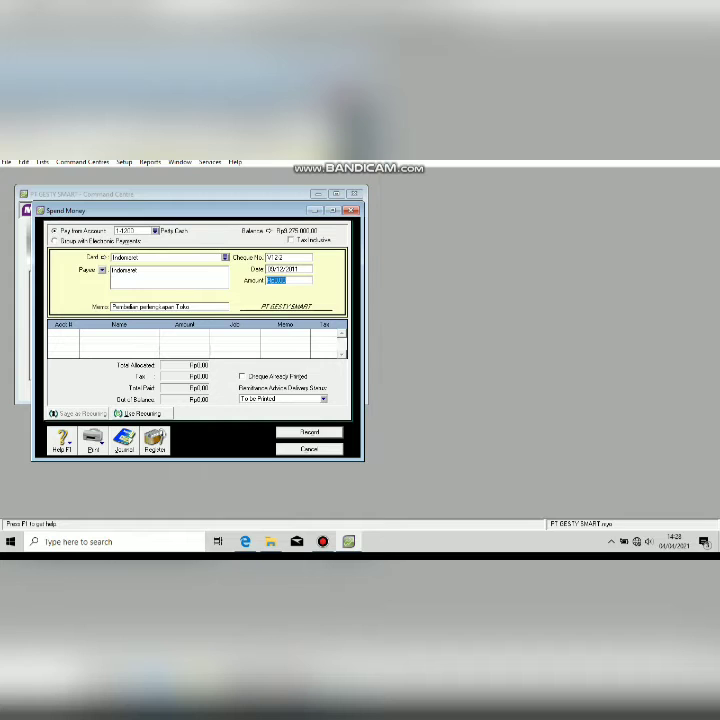
{"action": "key", "text": "alt+Tab"}
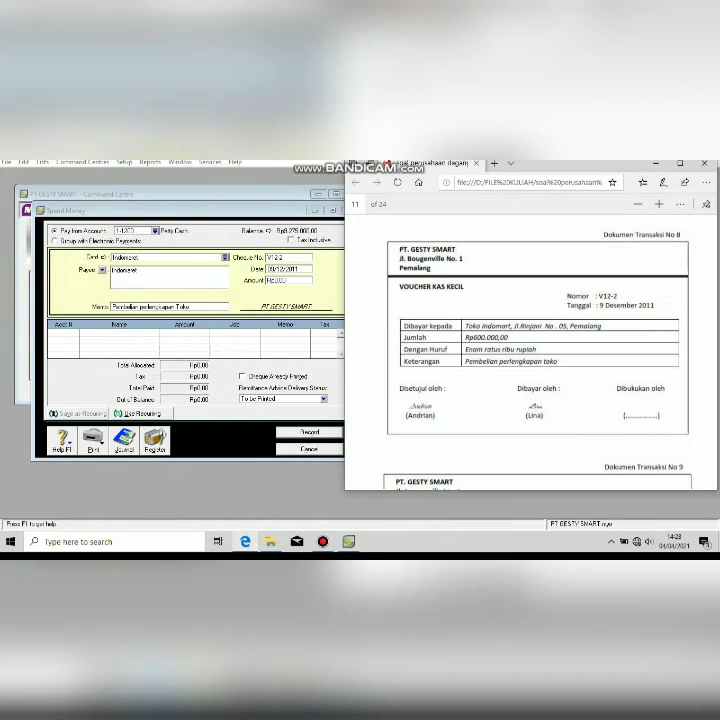
{"action": "key", "text": "alt+Tab"}
{"action": "type", "text": "60.000"}
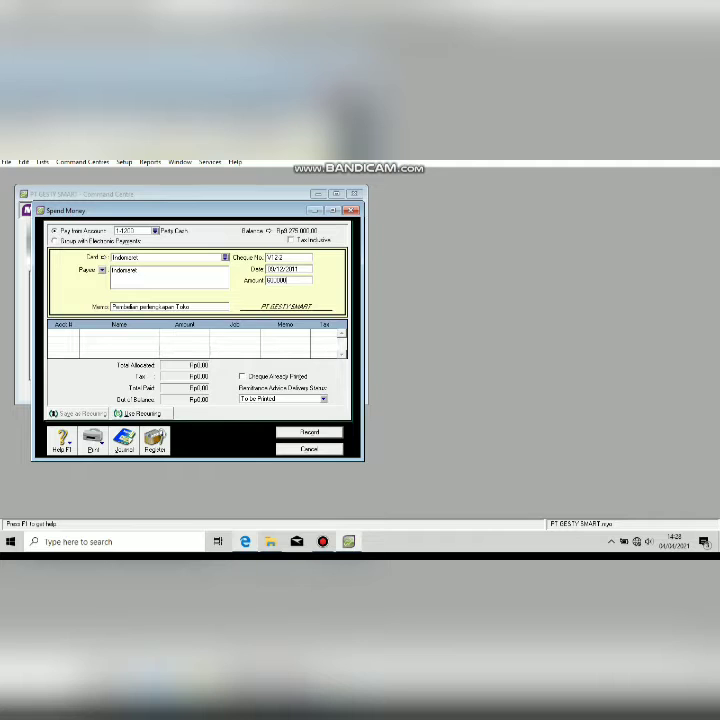
{"action": "key", "text": "Tab"}
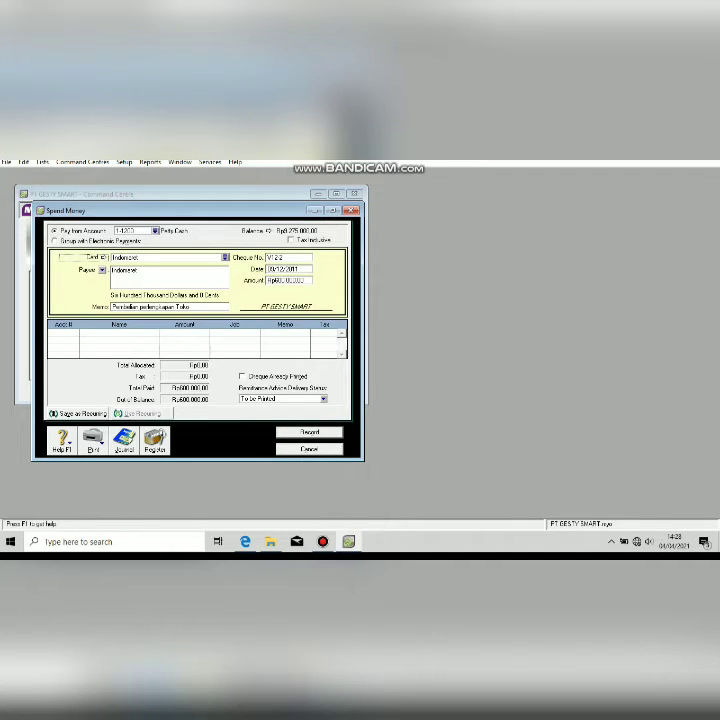
Allocate the Indomaret payment to 1-1600 Store Supplies and record it.
{"action": "left_click", "coordinate": [64, 333]}
{"action": "left_click", "coordinate": [75, 333]}
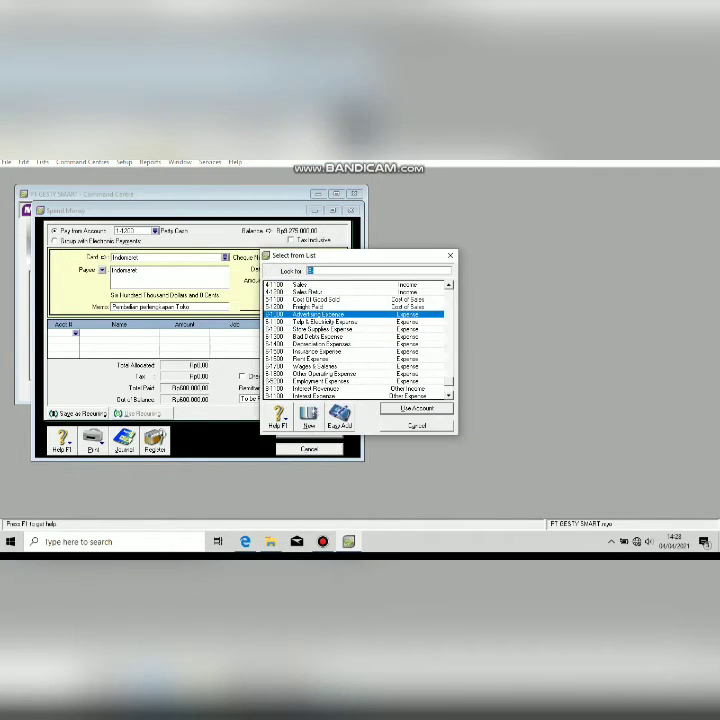
{"action": "key", "text": "BackSpace"}
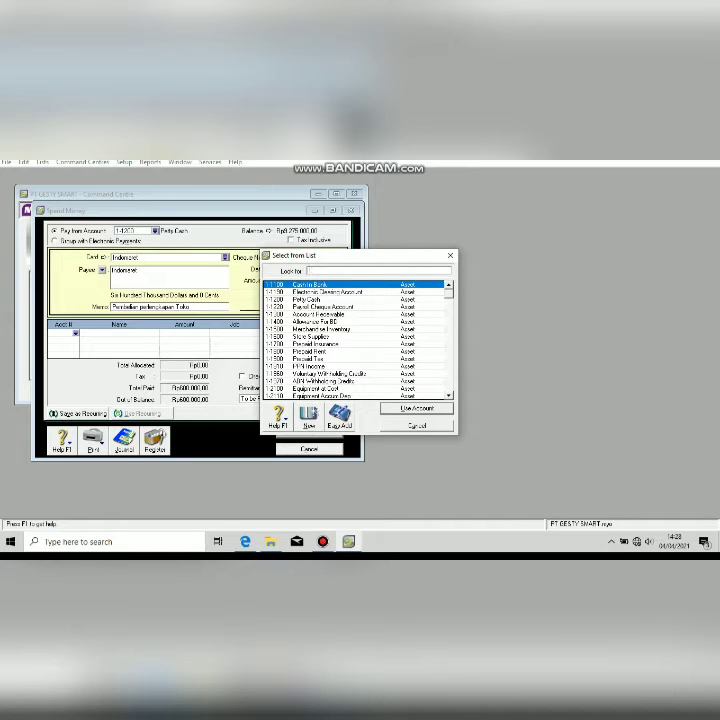
{"action": "double_click", "coordinate": [311, 337]}
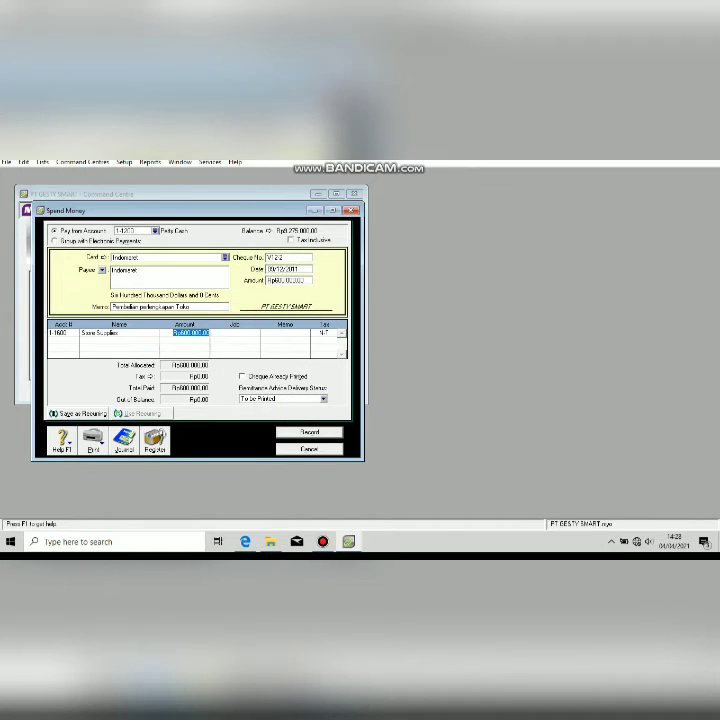
{"action": "key", "text": "Tab"}
{"action": "key", "text": "Return"}
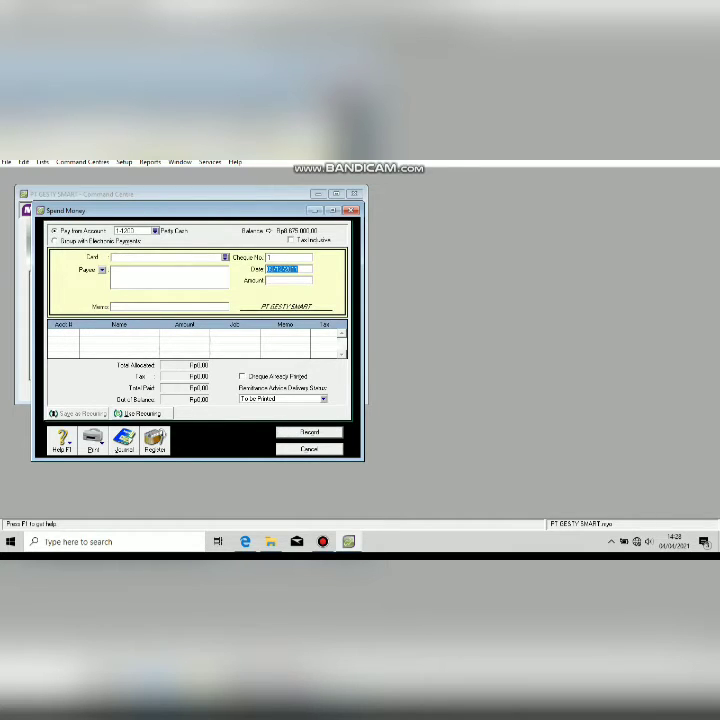
{"action": "key", "text": "Escape"}
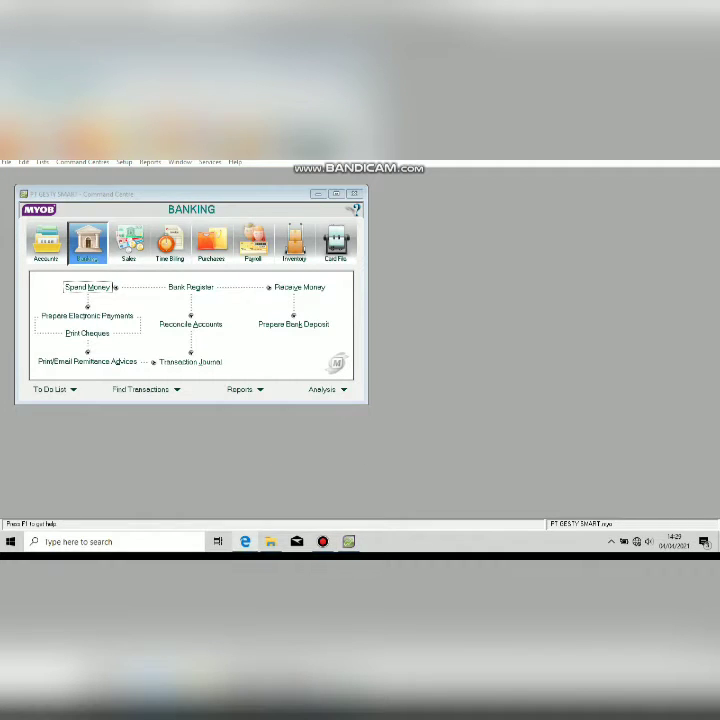
Review voucher BKK12-4, then start a new Pay Bills payment in Purchases.
{"action": "left_click", "coordinate": [245, 541]}
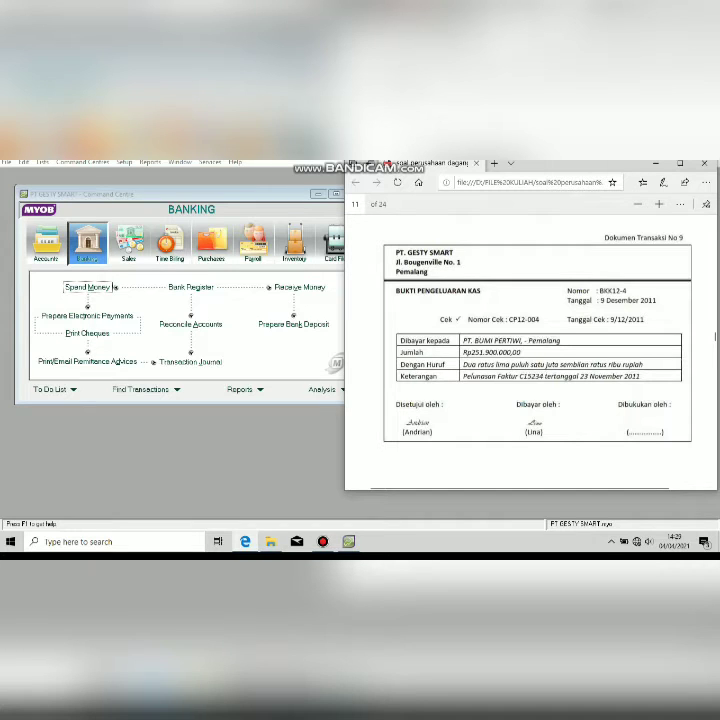
{"action": "key", "text": "alt+Tab"}
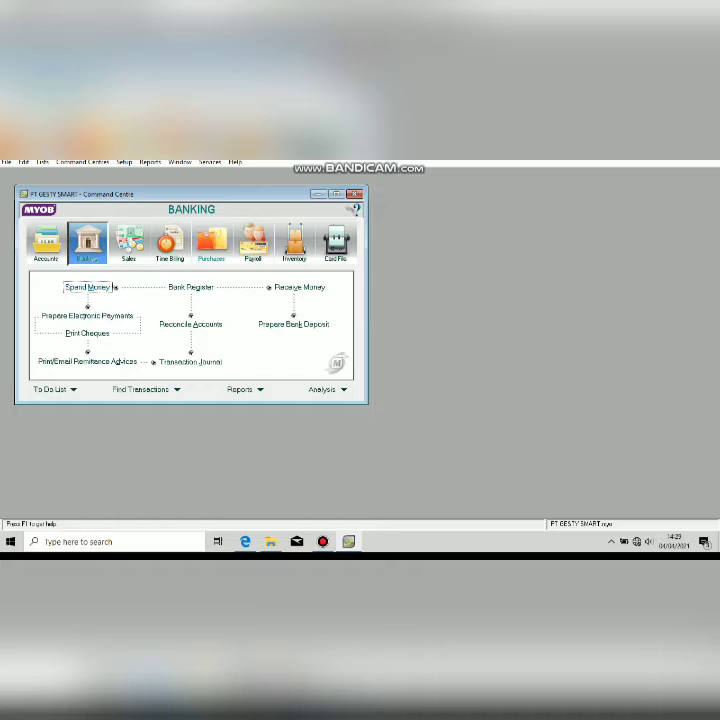
{"action": "left_click", "coordinate": [211, 243]}
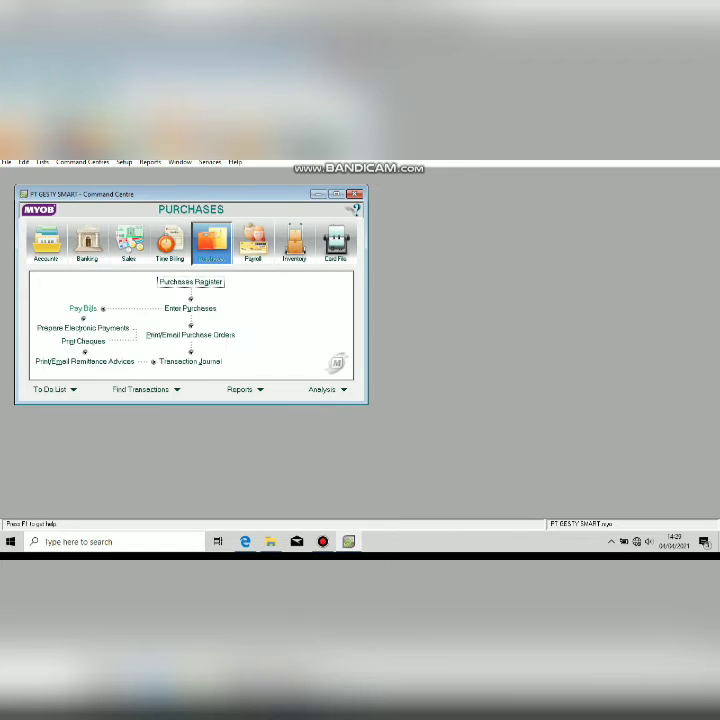
{"action": "left_click", "coordinate": [82, 308]}
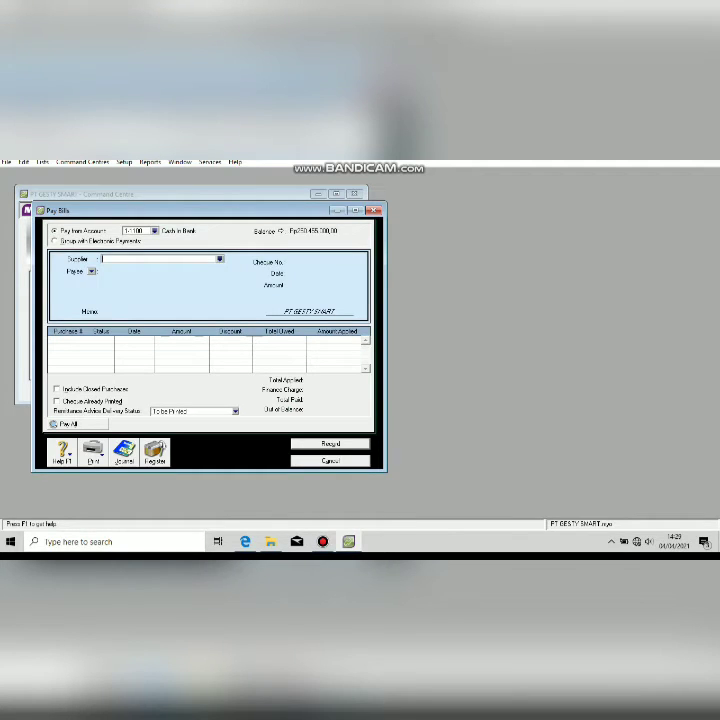
Pay supplier PT BUMI PERTIWI under cheque number BKK12-4.
{"action": "key", "text": "Tab"}
{"action": "double_click", "coordinate": [265, 293]}
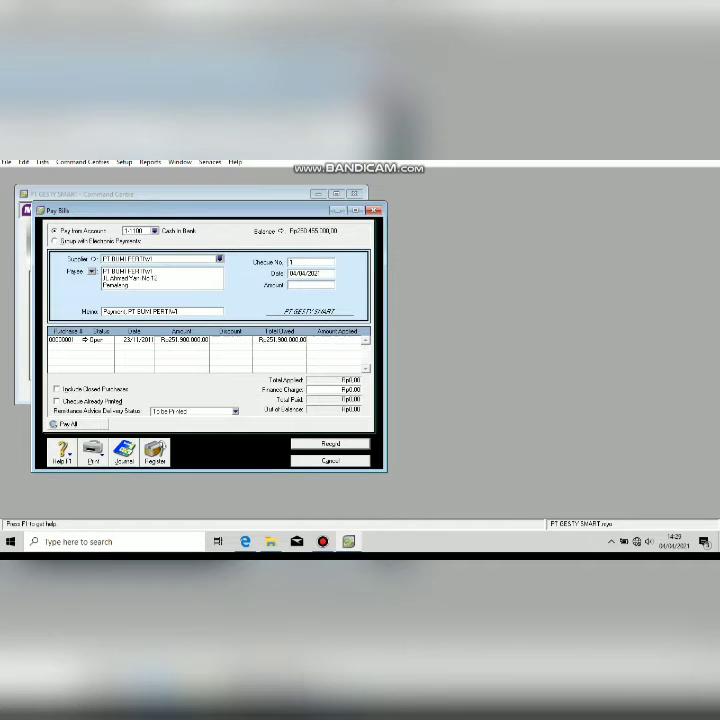
{"action": "left_click", "coordinate": [310, 262]}
{"action": "type", "text": "BKK124"}
{"action": "left_click", "coordinate": [245, 541]}
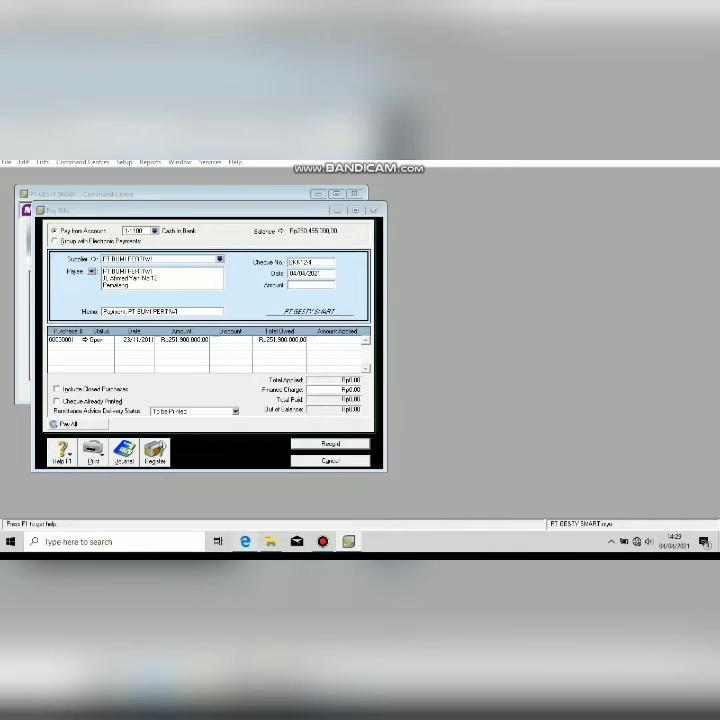
{"action": "left_click", "coordinate": [245, 541]}
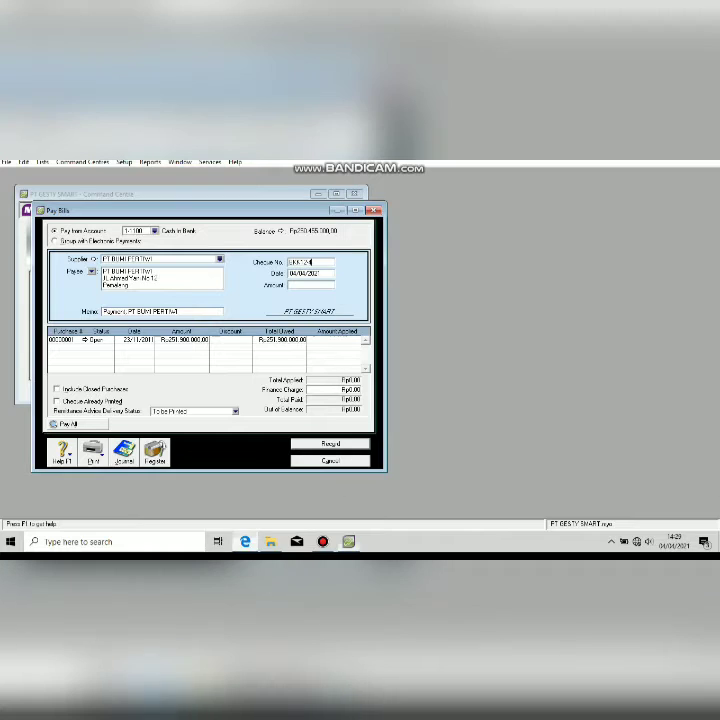
Date the payment 09/12/2011 with an amount of Rp251,900,000.00.
{"action": "key", "text": "Tab"}
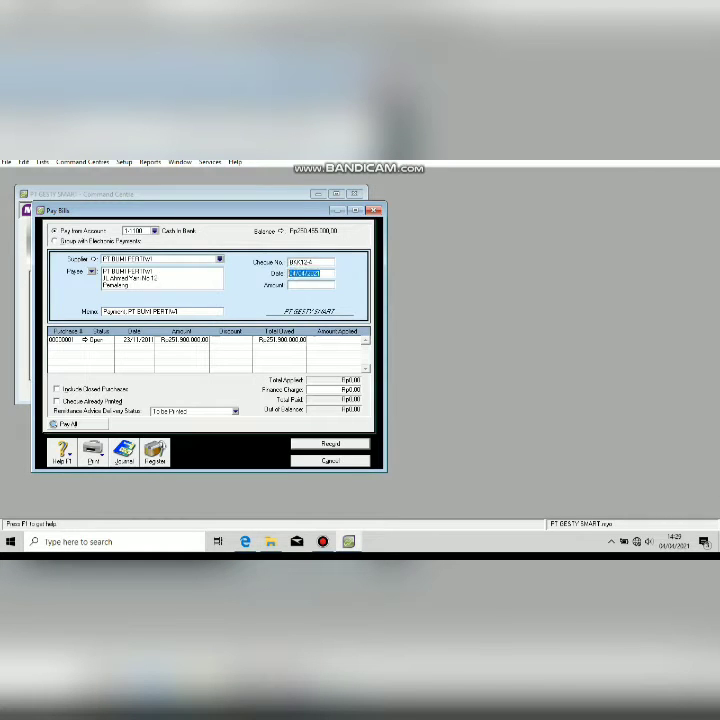
{"action": "type", "text": "5/12/20"}
{"action": "type", "text": "011"}
{"action": "key", "text": "Tab"}
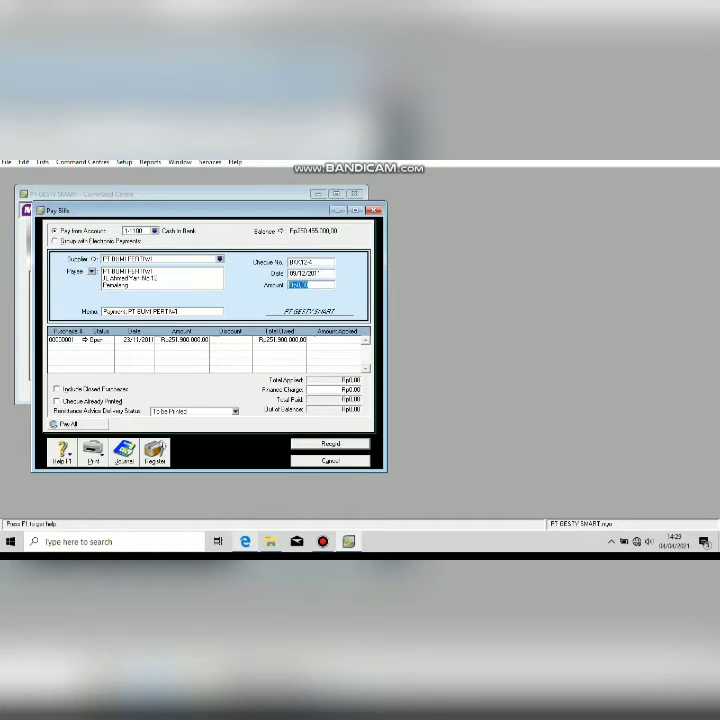
{"action": "key", "text": "alt+Tab"}
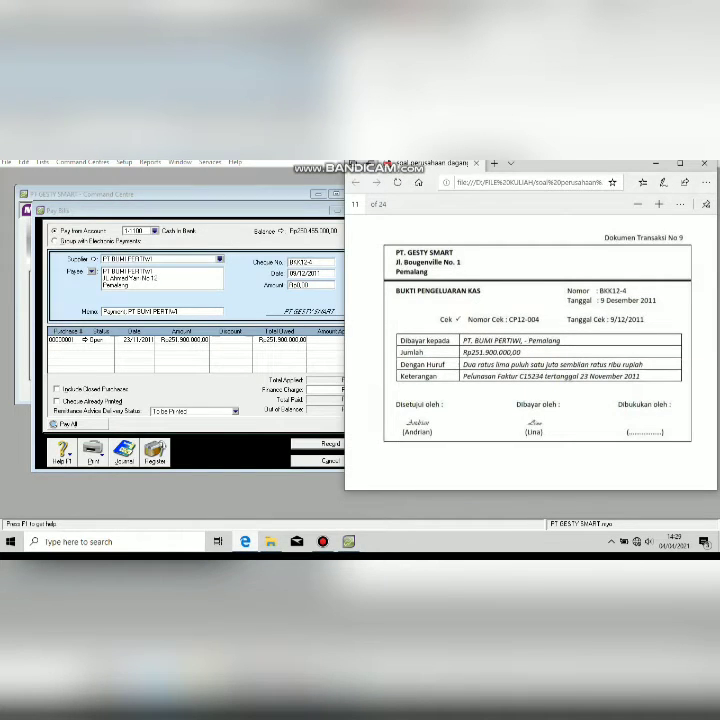
{"action": "key", "text": "alt+Tab"}
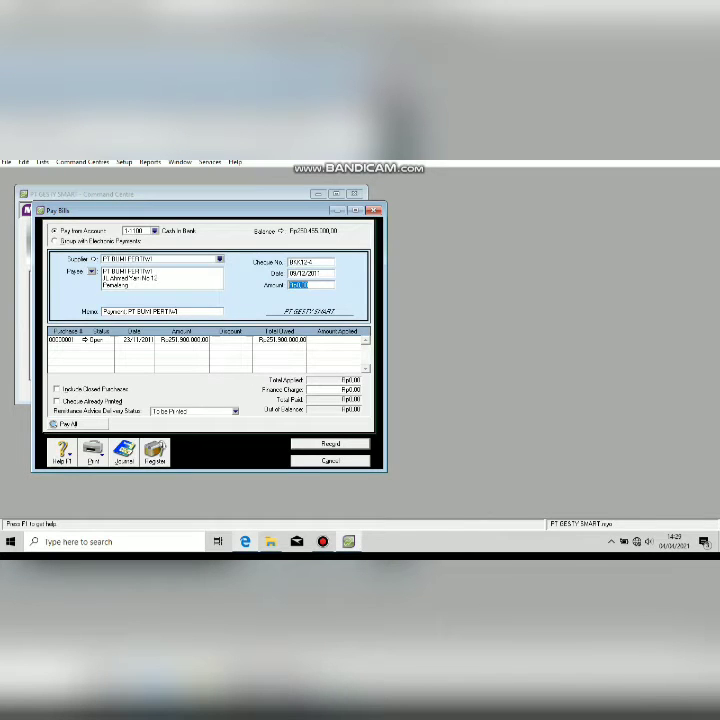
{"action": "type", "text": "251900.00"}
{"action": "key", "text": "Tab"}
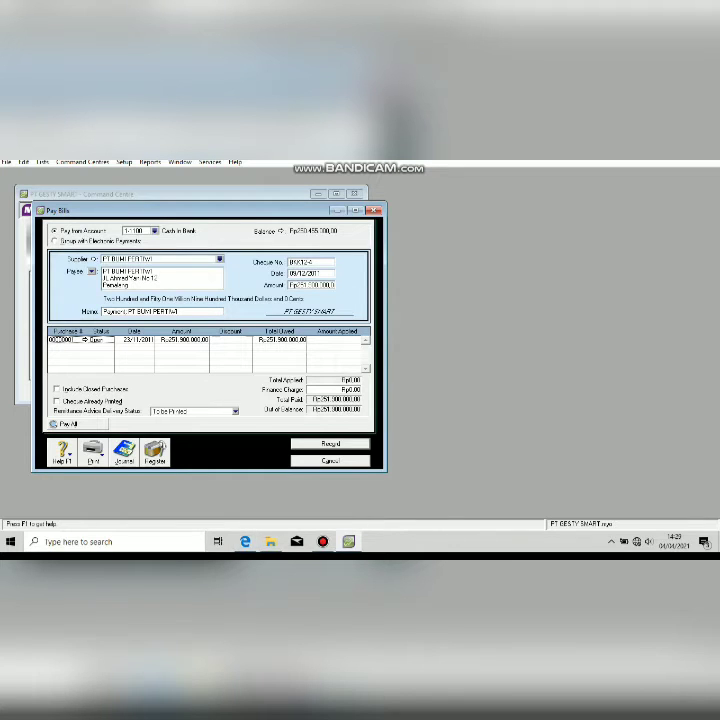
Add memo 'pelunasan utang', apply it to the open bill, and record the payment.
{"action": "key", "text": "shift+Tab"}
{"action": "type", "text": "pelun"}
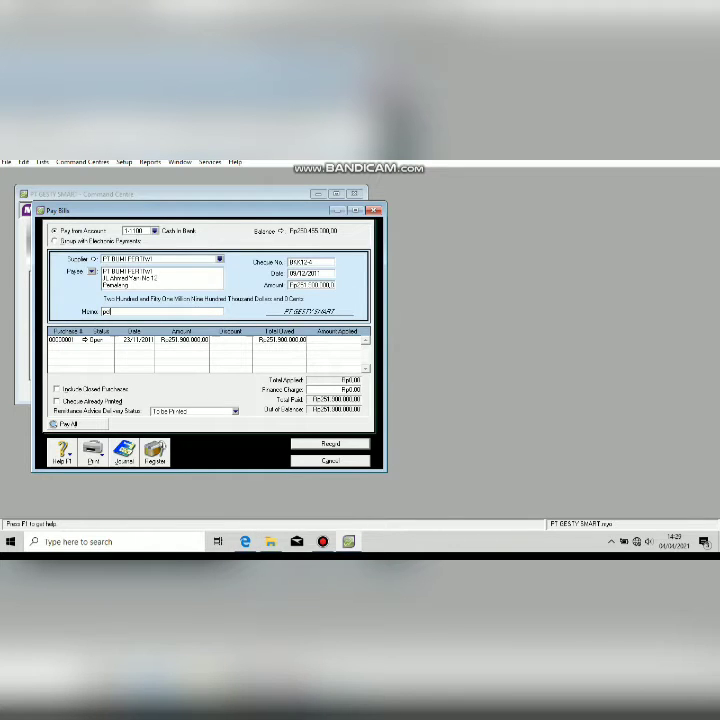
{"action": "type", "text": "asan utang"}
{"action": "key", "text": "Tab"}
{"action": "key", "text": "Tab"}
{"action": "key", "text": "Tab"}
{"action": "key", "text": "Tab"}
{"action": "key", "text": "Tab"}
{"action": "key", "text": "Tab"}
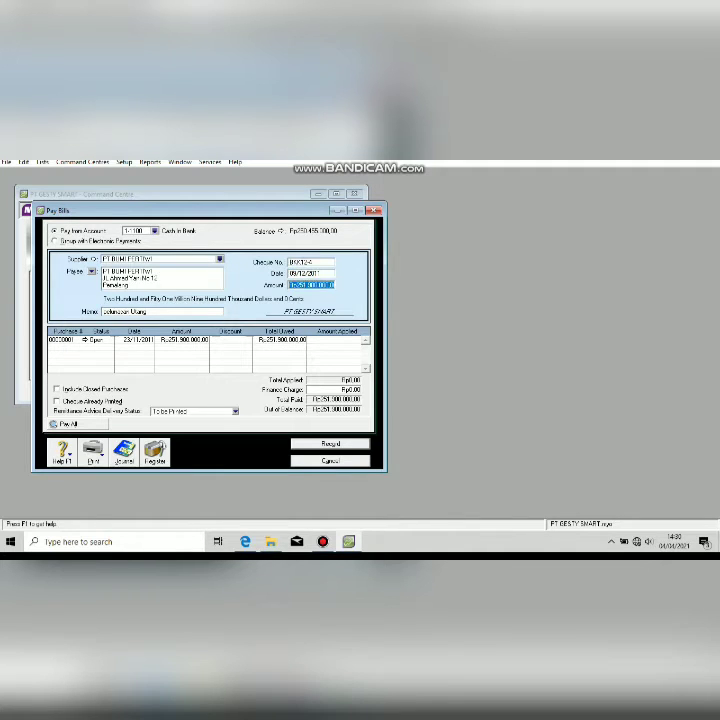
{"action": "key", "text": "Tab"}
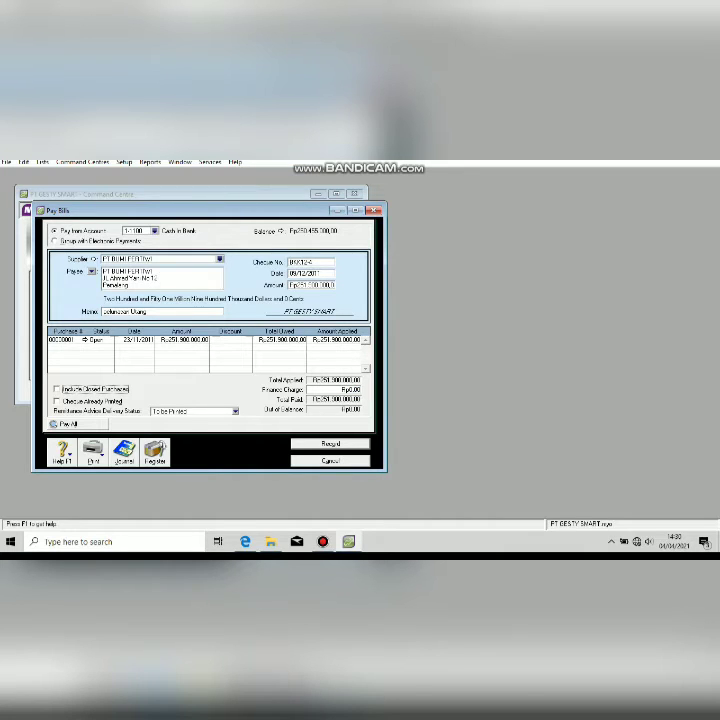
{"action": "key", "text": "Return"}
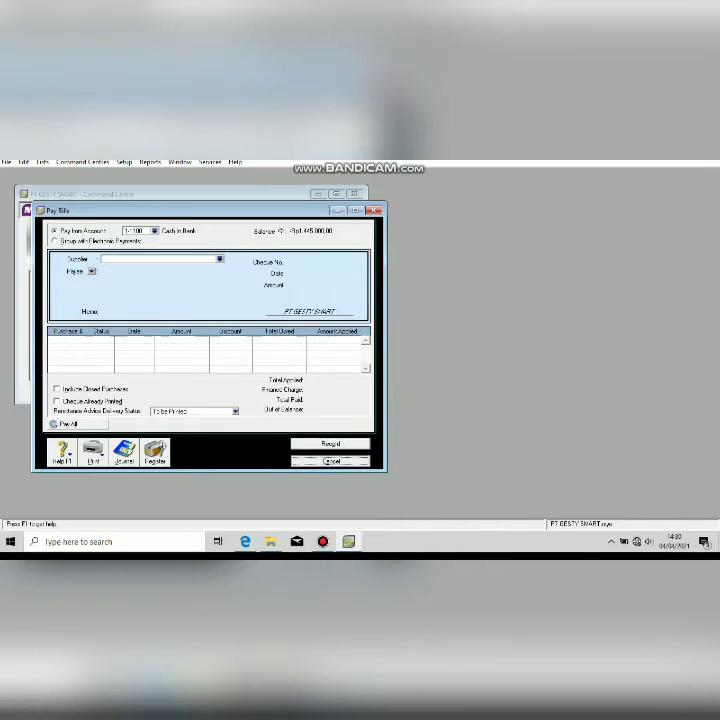
{"action": "key", "text": "Escape"}
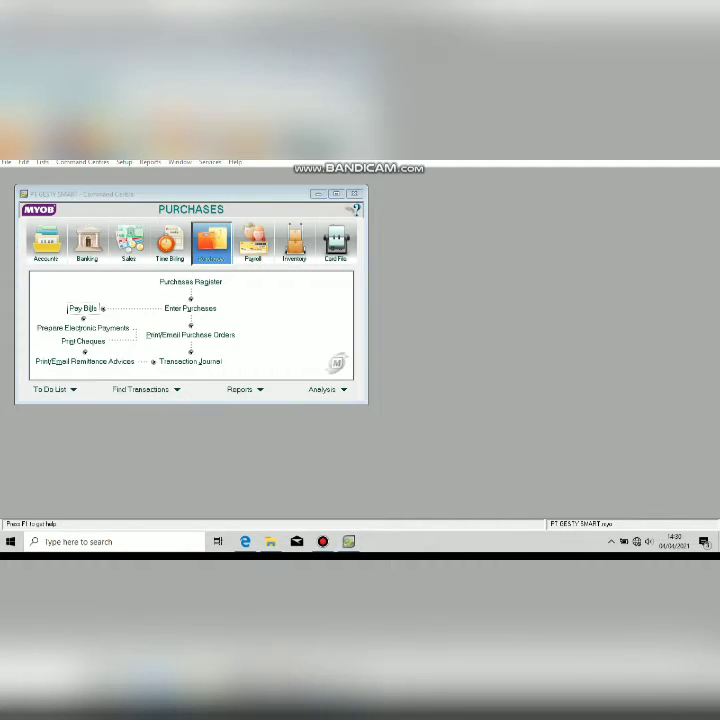
{"action": "key", "text": "alt+Tab"}
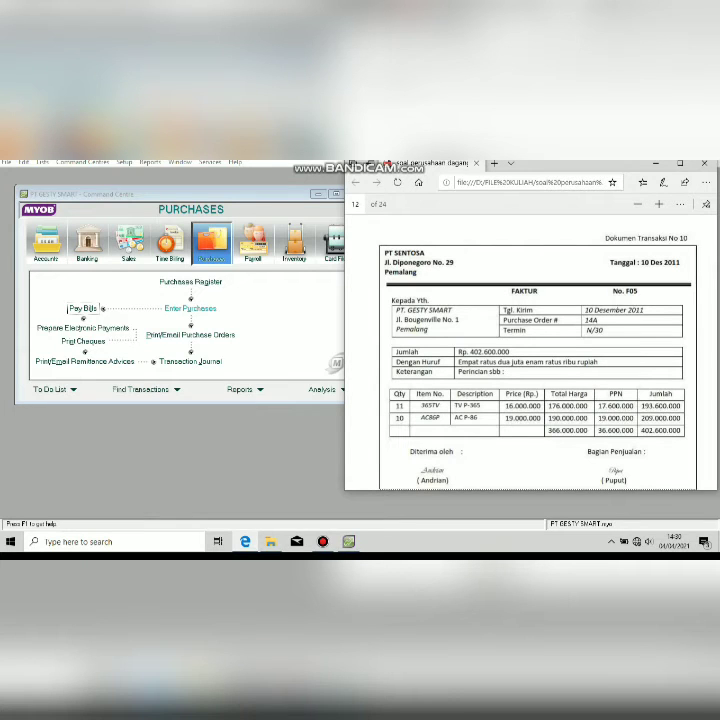
Start a new Item-layout purchase bill with Tax Inclusive unticked and list the suppliers.
{"action": "left_click", "coordinate": [190, 309]}
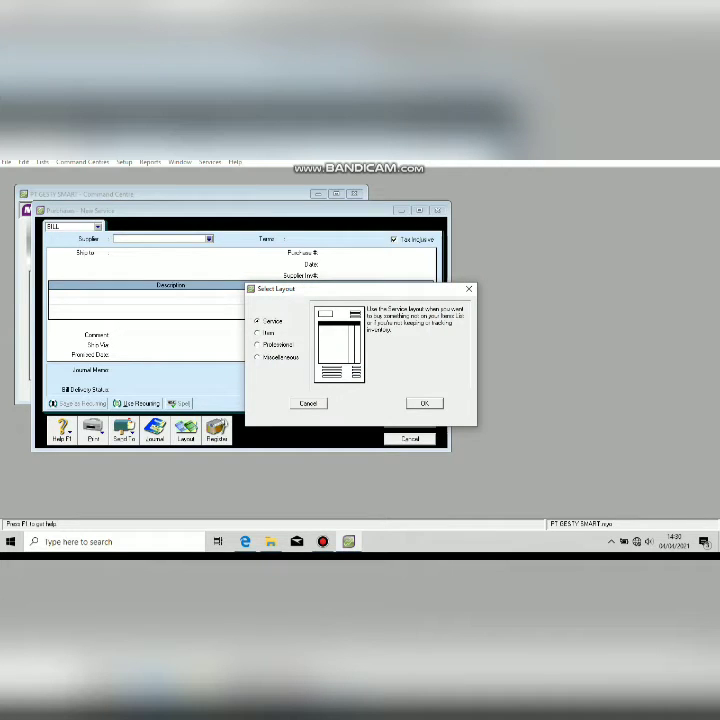
{"action": "key", "text": "Down"}
{"action": "key", "text": "Return"}
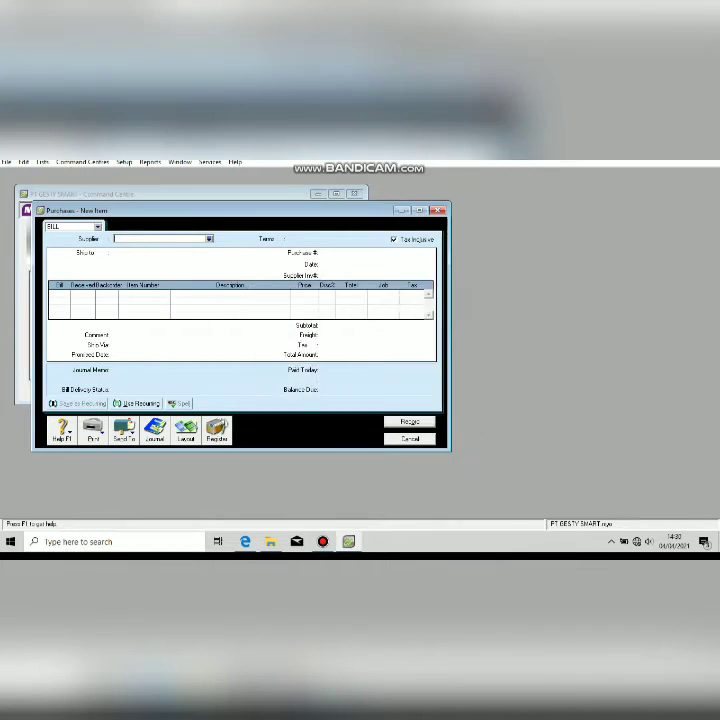
{"action": "left_click", "coordinate": [394, 239]}
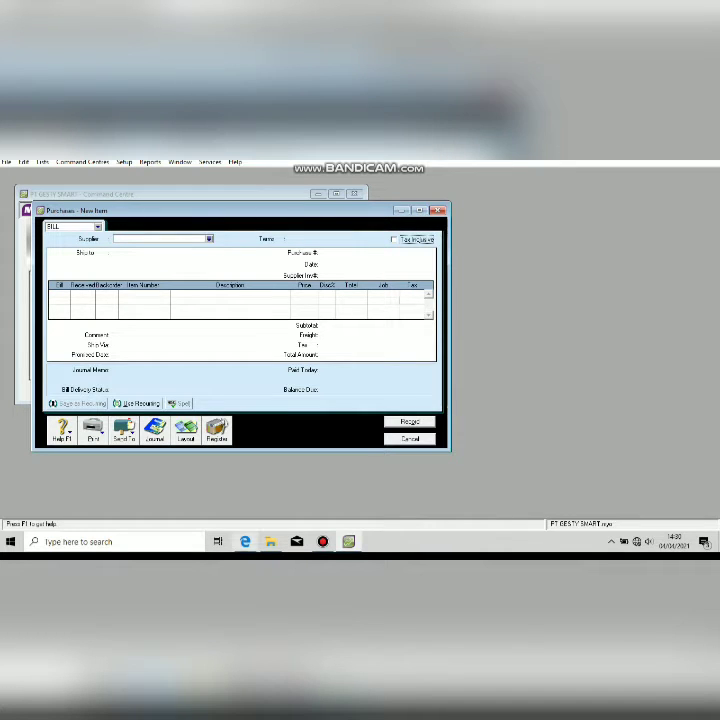
{"action": "key", "text": "alt+Tab"}
{"action": "key", "text": "alt+Tab"}
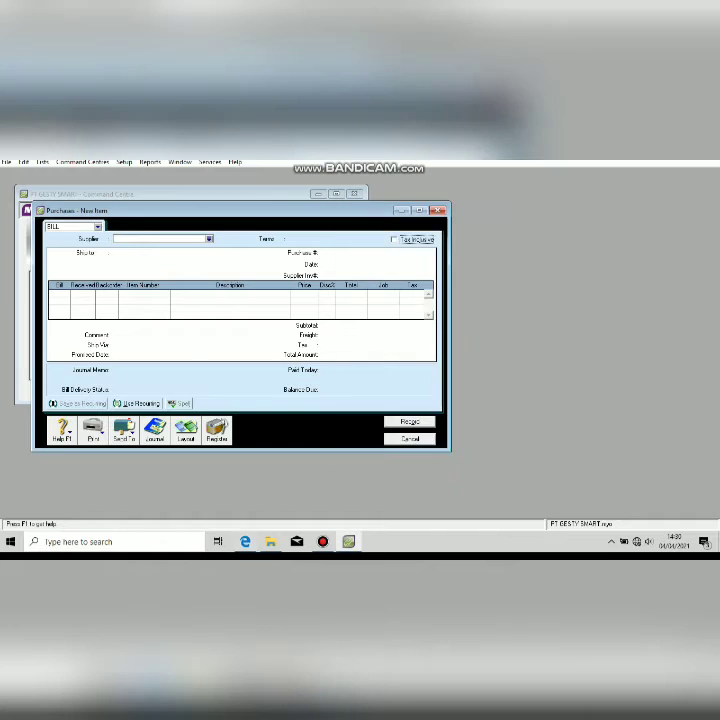
{"action": "key", "text": "Return"}
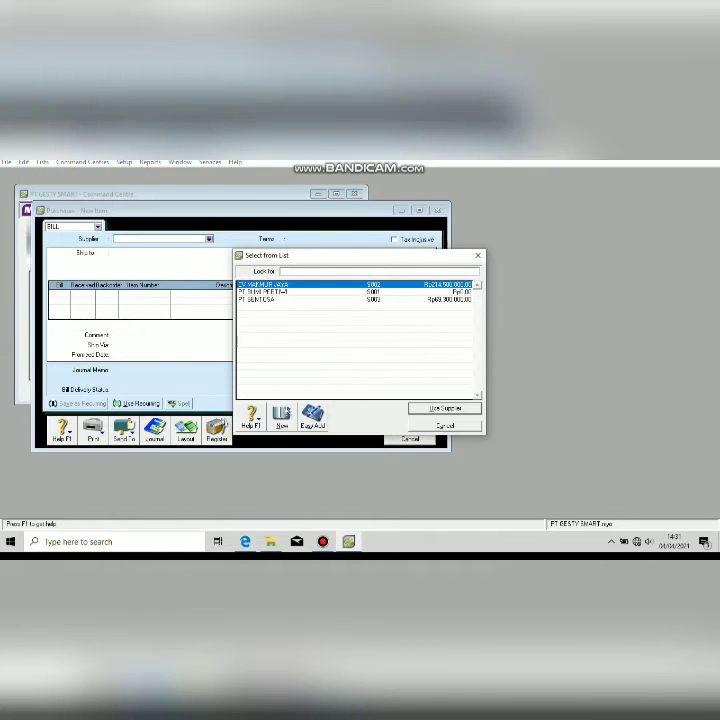
Choose supplier PT SENTOSA and enter purchase number F05.
{"action": "key", "text": "Down"}
{"action": "key", "text": "Down"}
{"action": "key", "text": "Return"}
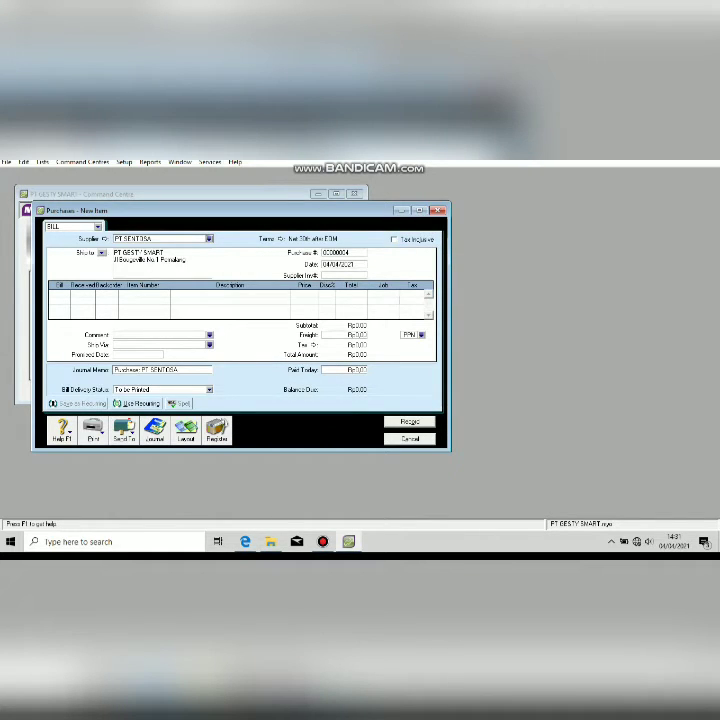
{"action": "key", "text": "Tab"}
{"action": "left_click", "coordinate": [343, 253]}
{"action": "type", "text": "F05"}
{"action": "key", "text": "Tab"}
Date the bill 10/12/2011 from the faktur and check its item quantities.
{"action": "key", "text": "alt+Tab"}
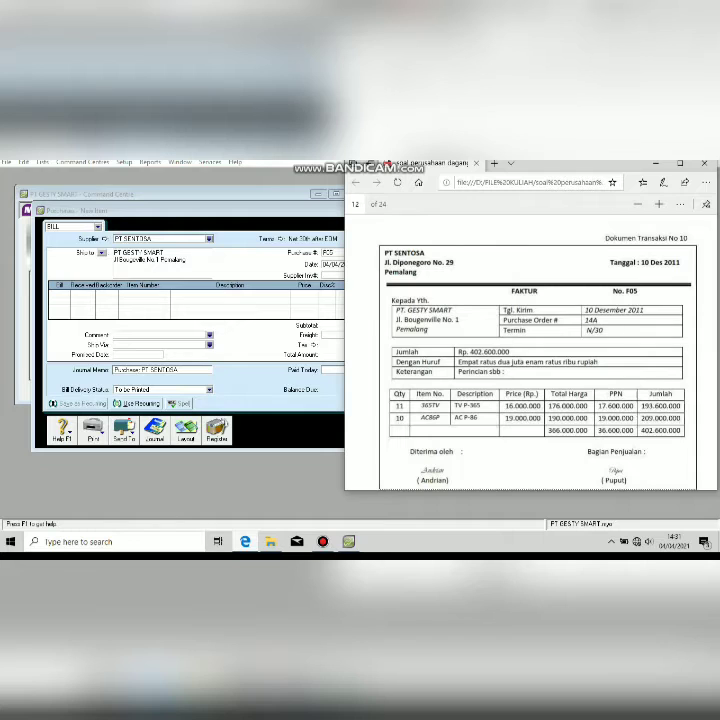
{"action": "key", "text": "alt+Tab"}
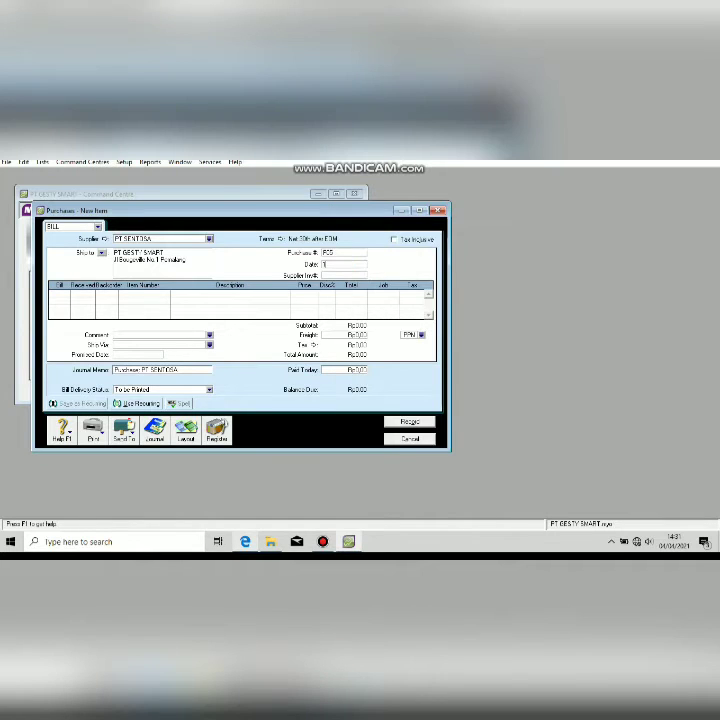
{"action": "type", "text": "10/12/2011"}
{"action": "key", "text": "Tab"}
{"action": "key", "text": "Tab"}
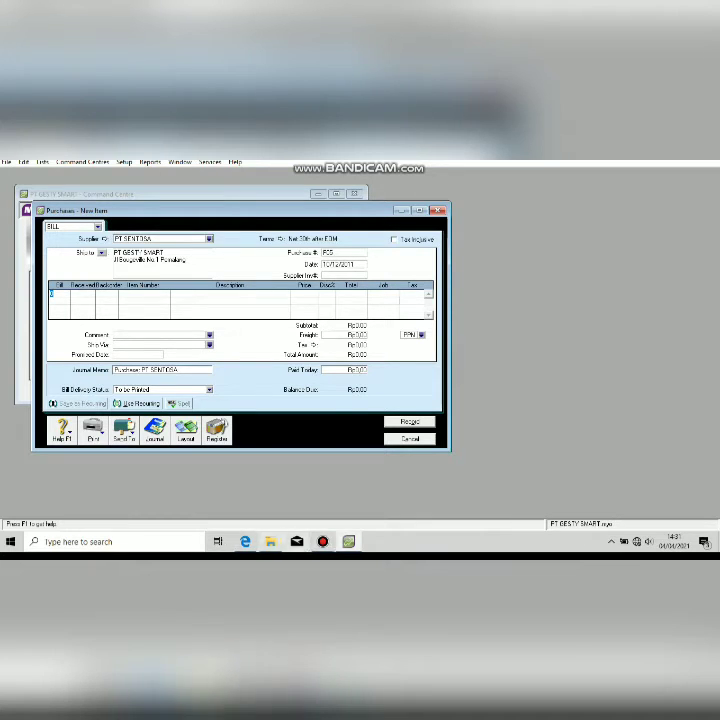
{"action": "key", "text": "alt+Tab"}
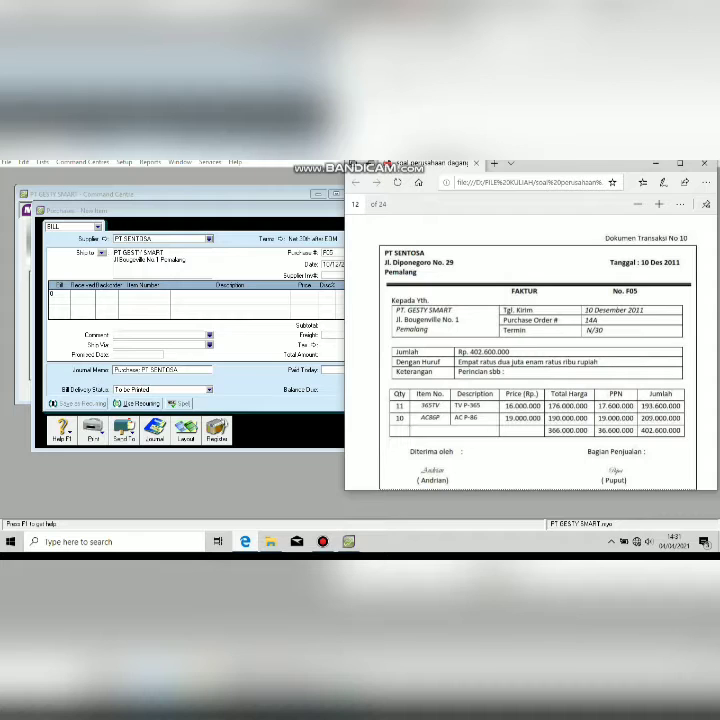
{"action": "key", "text": "alt+Tab"}
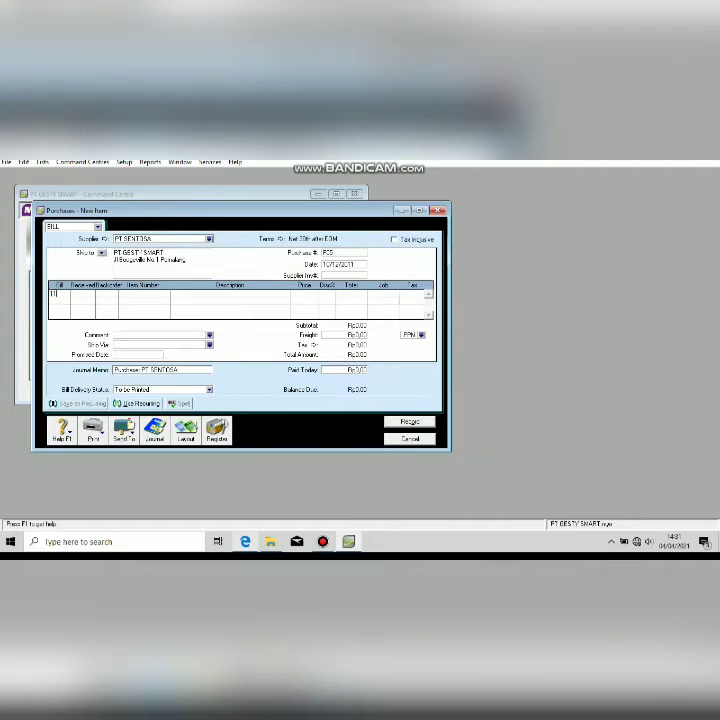
Fill the first bill line with item 385TV priced 160000.
{"action": "key", "text": "Tab"}
{"action": "key", "text": "Tab"}
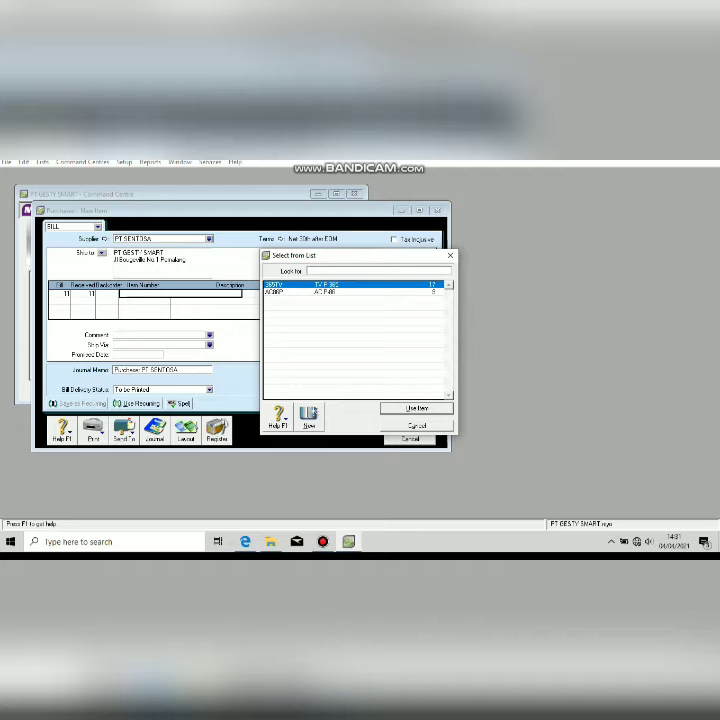
{"action": "key", "text": "Return"}
{"action": "key", "text": "Tab"}
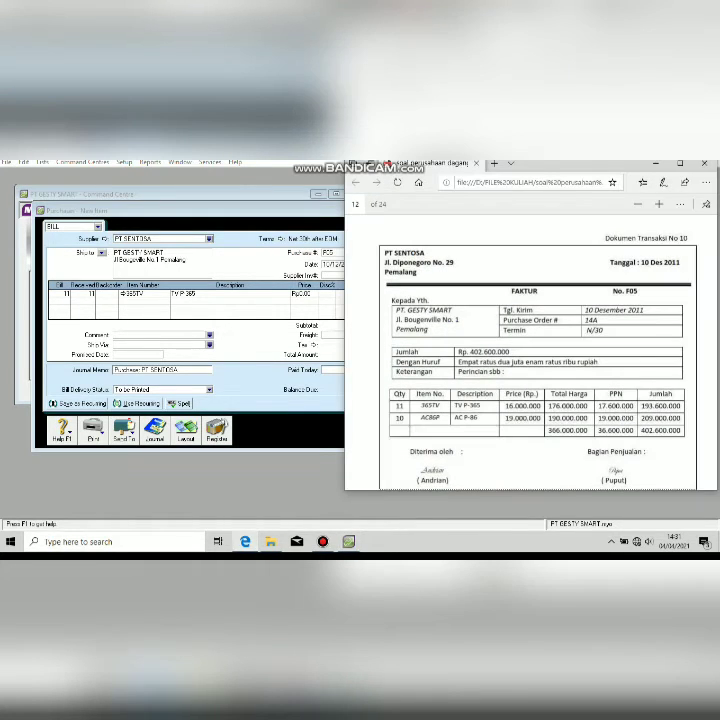
{"action": "type", "text": "160000"}
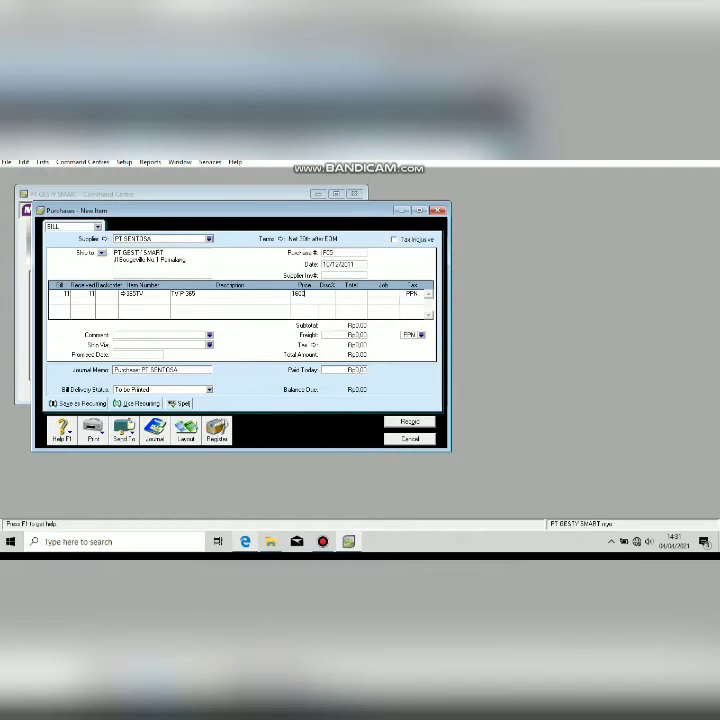
{"action": "key", "text": "Tab"}
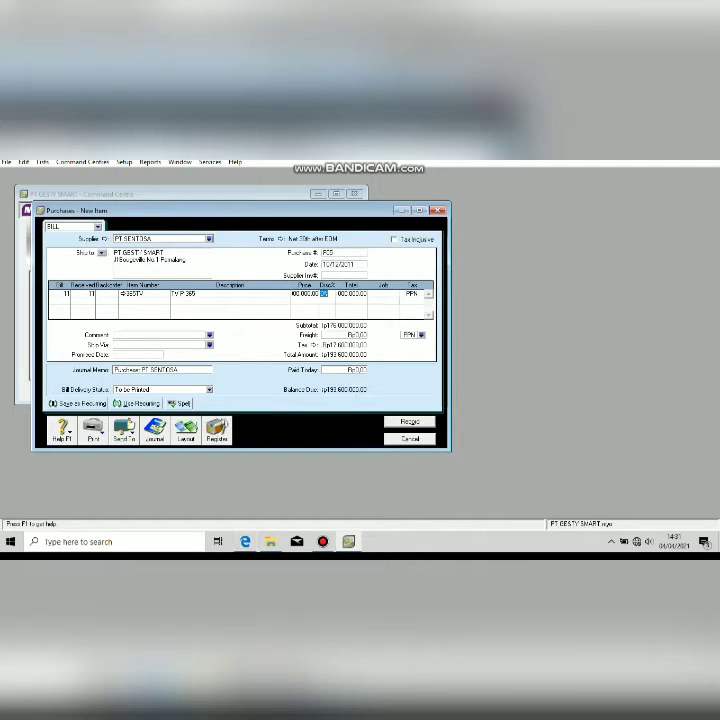
Add a second line: 10 units of AC86P at 19000000 each.
{"action": "left_click", "coordinate": [58, 301]}
{"action": "type", "text": "10"}
{"action": "key", "text": "Tab"}
{"action": "key", "text": "Tab"}
{"action": "key", "text": "Tab"}
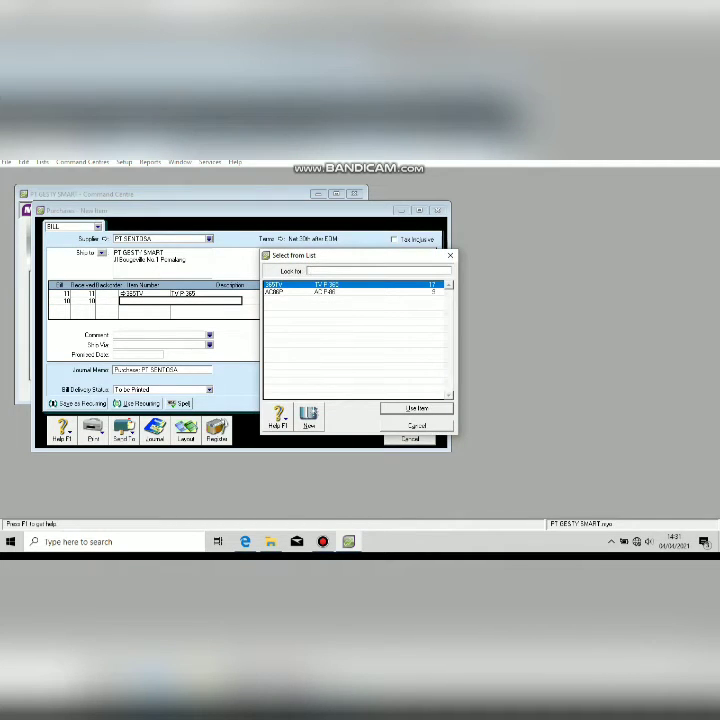
{"action": "key", "text": "Down"}
{"action": "key", "text": "Return"}
{"action": "key", "text": "Tab"}
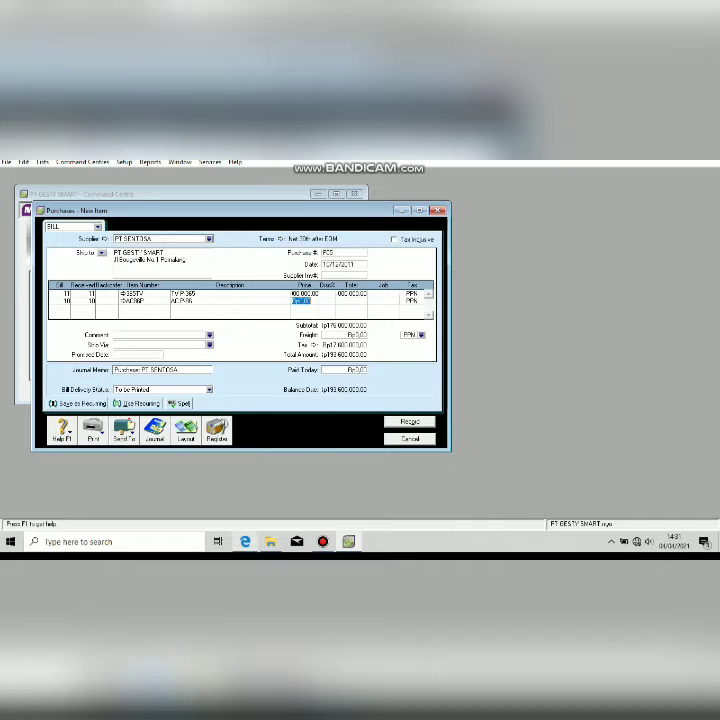
{"action": "left_click", "coordinate": [245, 541]}
{"action": "left_click", "coordinate": [245, 541]}
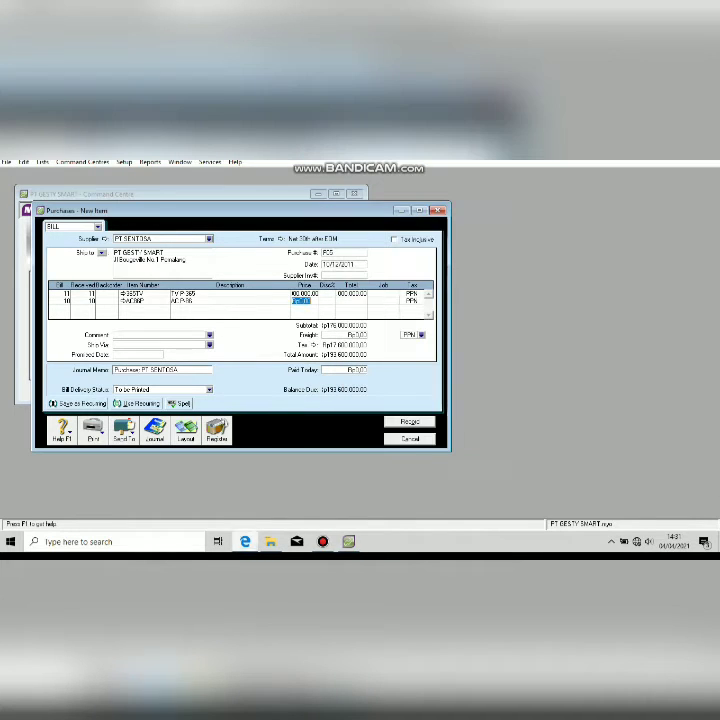
{"action": "type", "text": "19000000"}
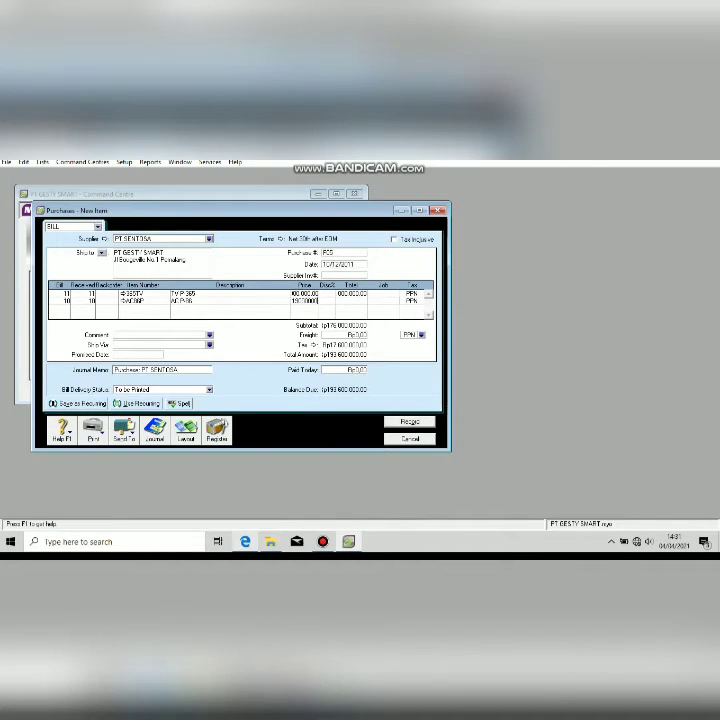
{"action": "key", "text": "Tab"}
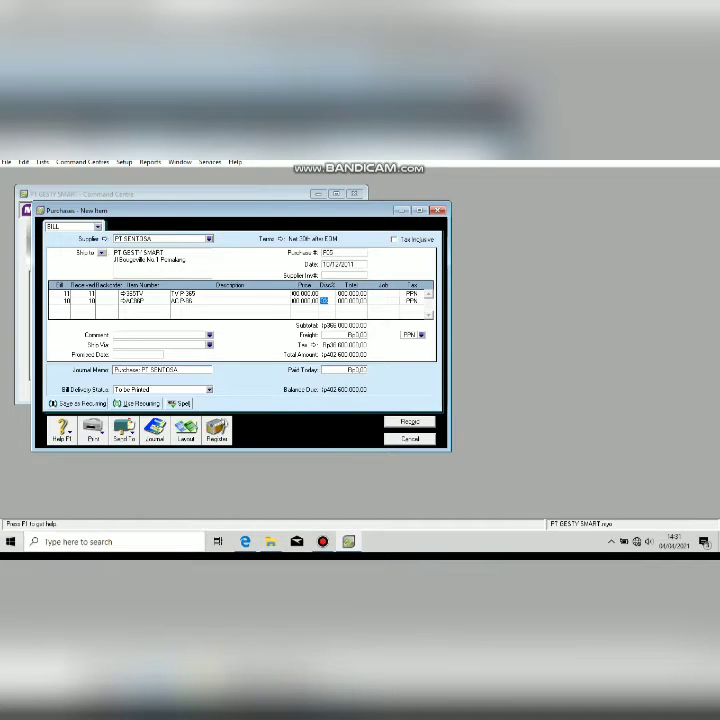
{"action": "left_click", "coordinate": [160, 370]}
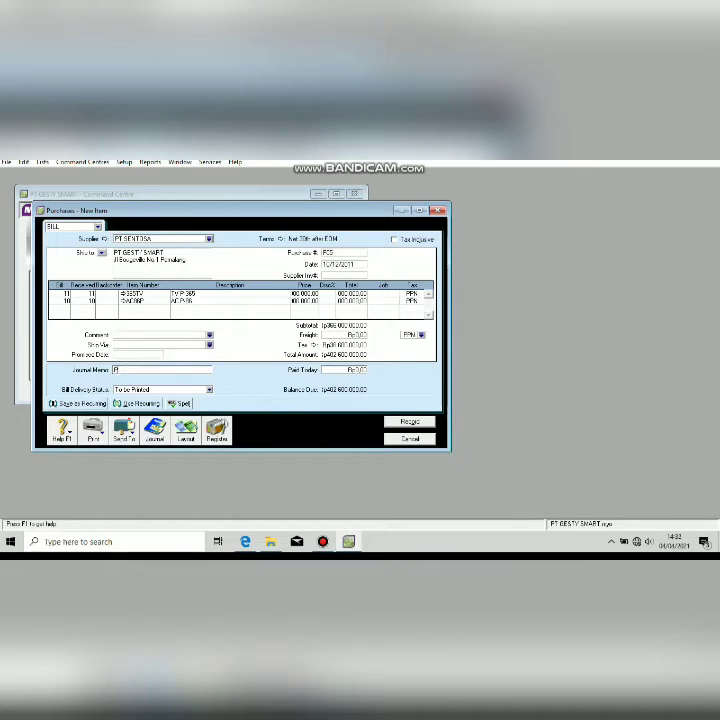
Enter journal memo 'Pembelian Kredit' and record the PT SENTOSA bill, answering the tax-code prompt.
{"action": "type", "text": "Pembelian Kredit"}
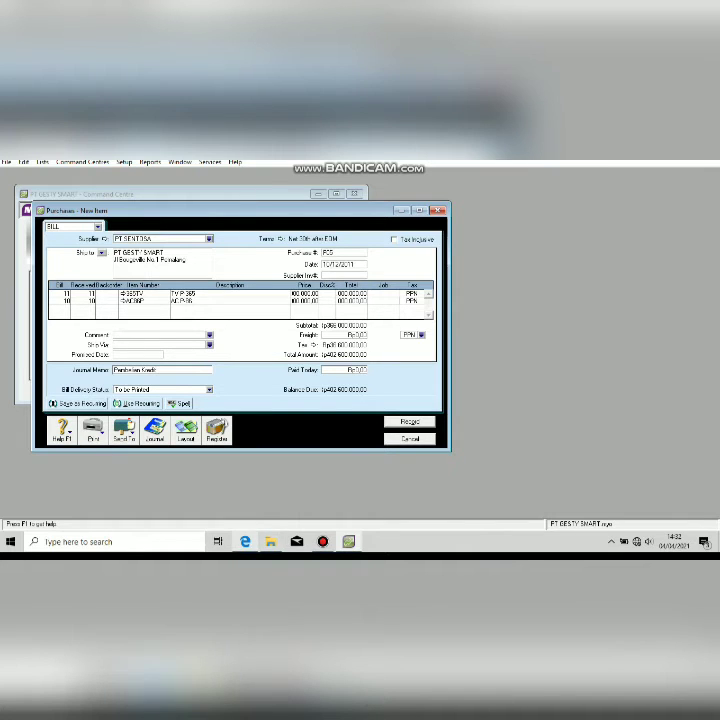
{"action": "key", "text": "alt+Tab"}
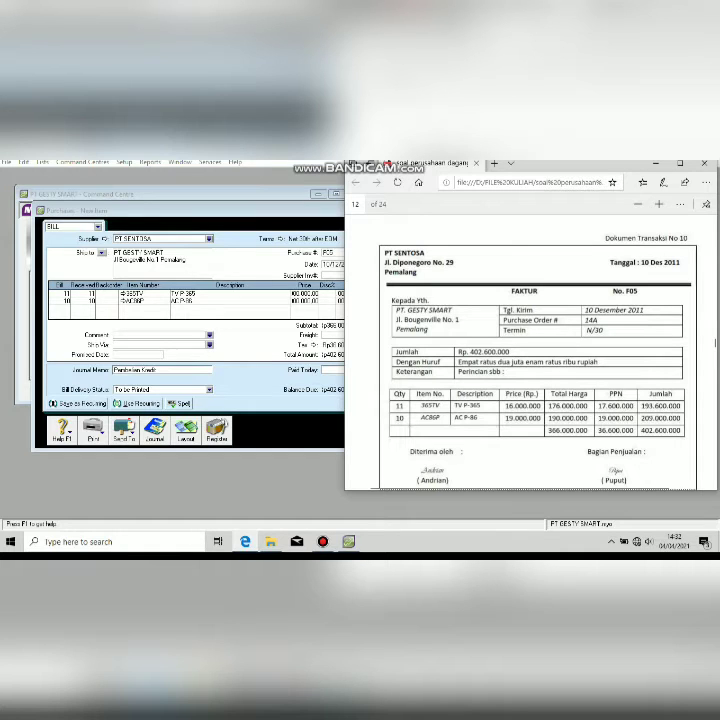
{"action": "key", "text": "alt+Tab"}
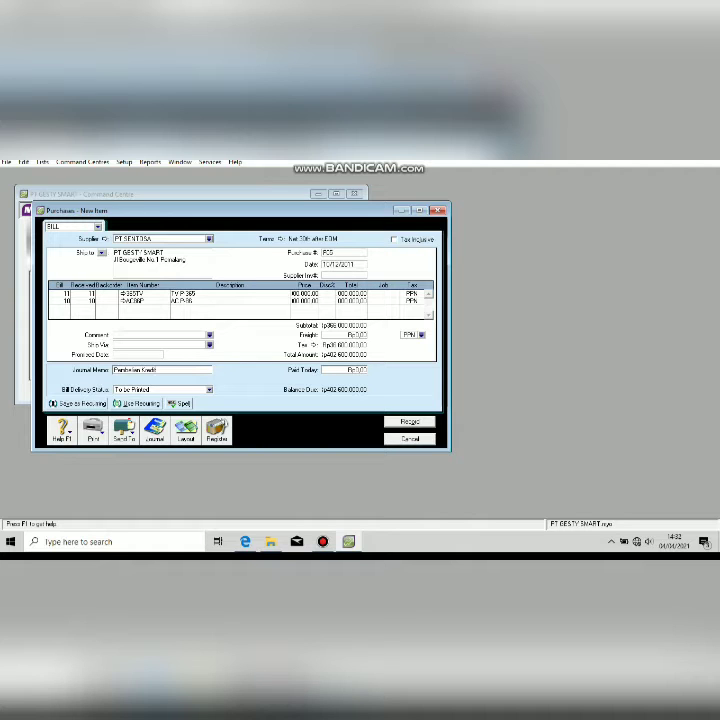
{"action": "left_click", "coordinate": [410, 422]}
{"action": "left_click", "coordinate": [331, 390]}
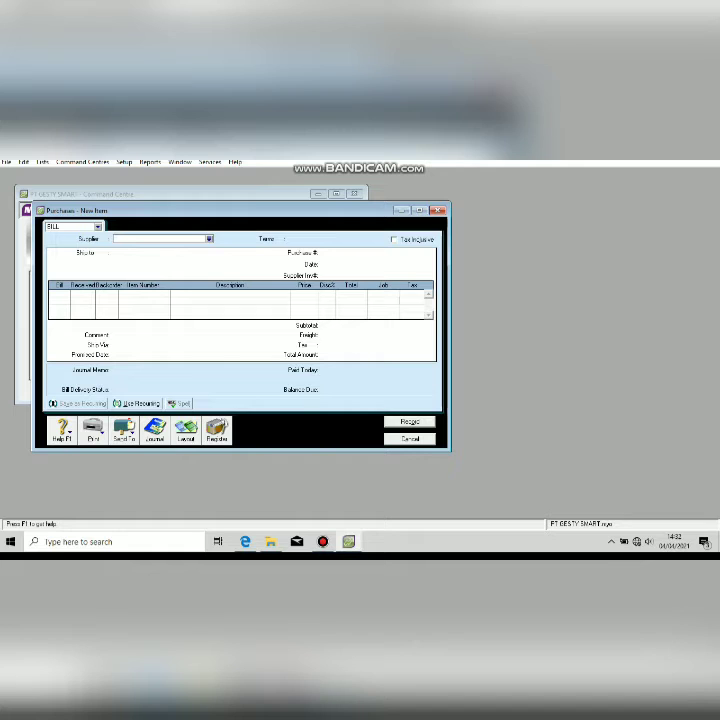
{"action": "key", "text": "Escape"}
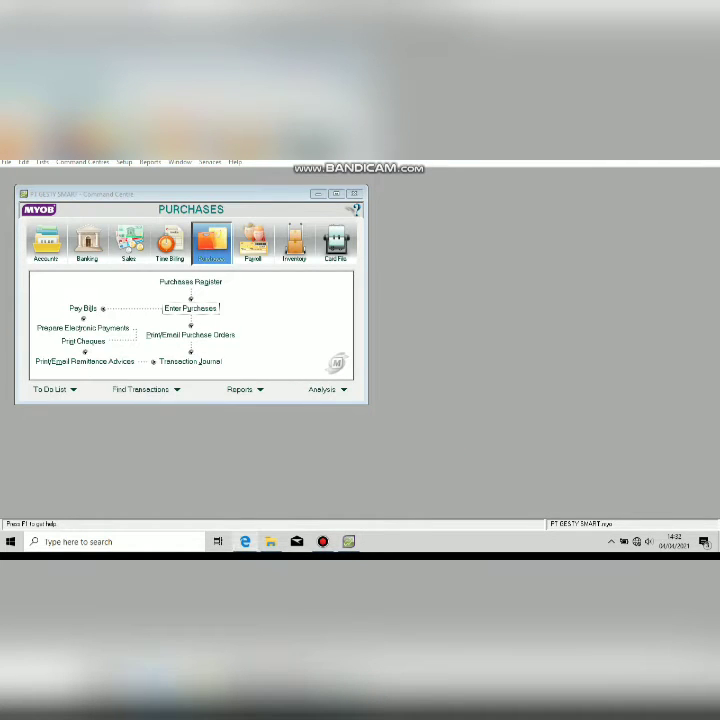
Start a new purchase for the credit-note return with supplier PT SENTOSA.
{"action": "key", "text": "alt+Tab"}
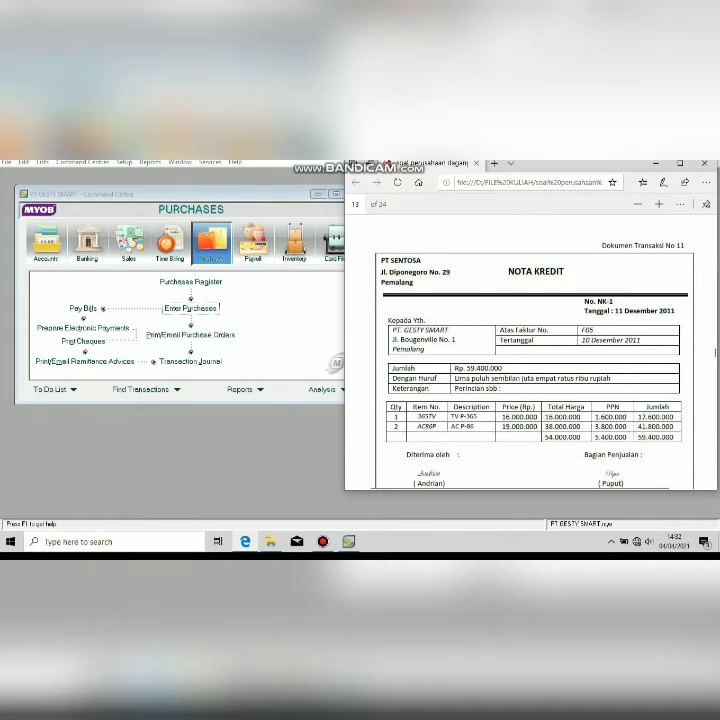
{"action": "key", "text": "alt+Tab"}
{"action": "left_click", "coordinate": [190, 308]}
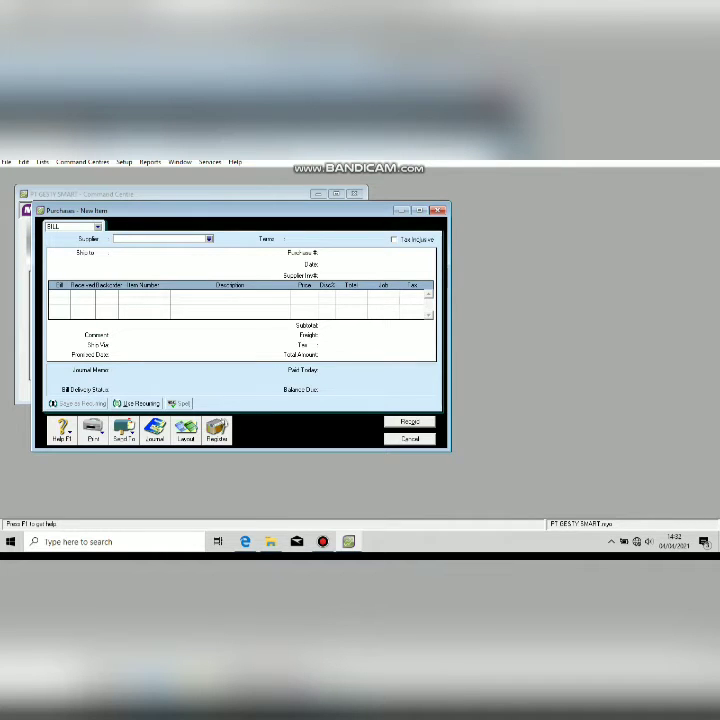
{"action": "key", "text": "Tab"}
{"action": "double_click", "coordinate": [257, 300]}
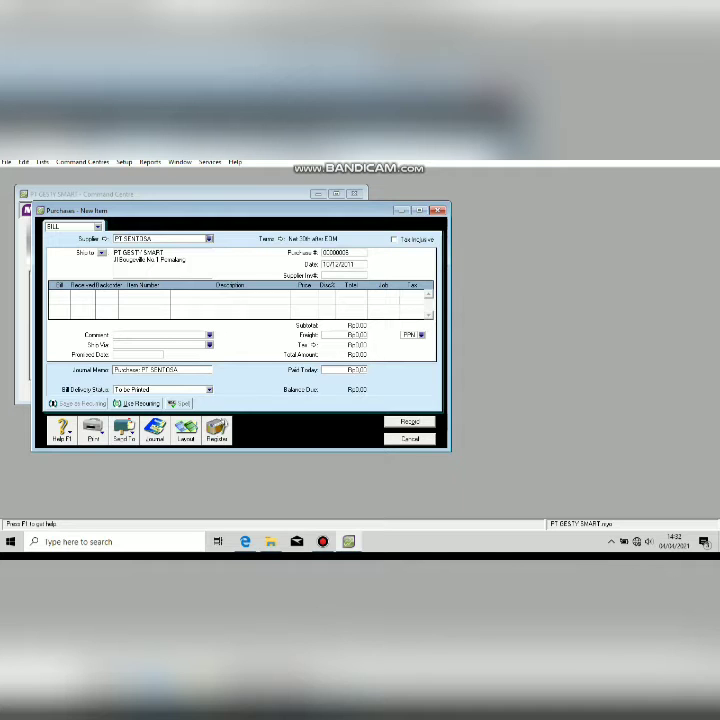
Give the return purchase number nk-1 and date 11/12/2011 from the NOTA KREDIT.
{"action": "left_click", "coordinate": [344, 253]}
{"action": "key", "text": "alt+Tab"}
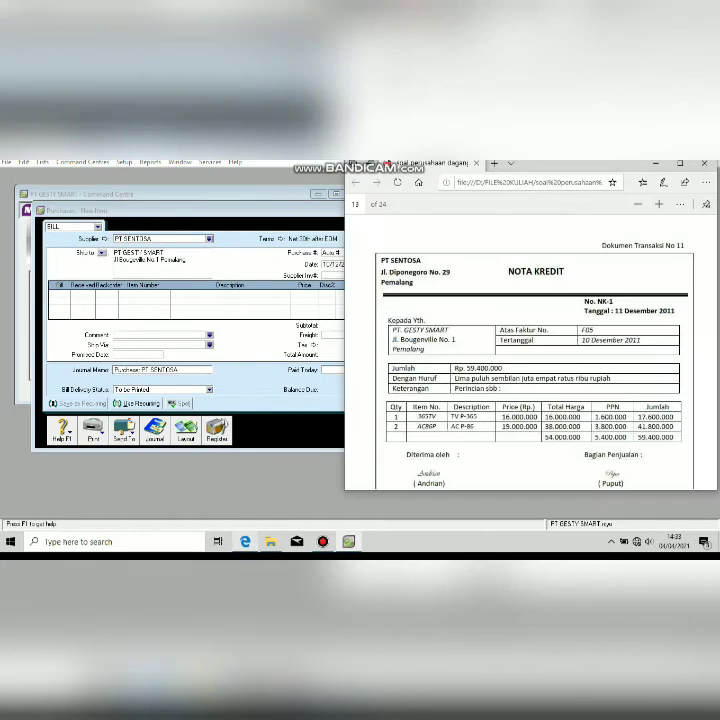
{"action": "key", "text": "alt+Tab"}
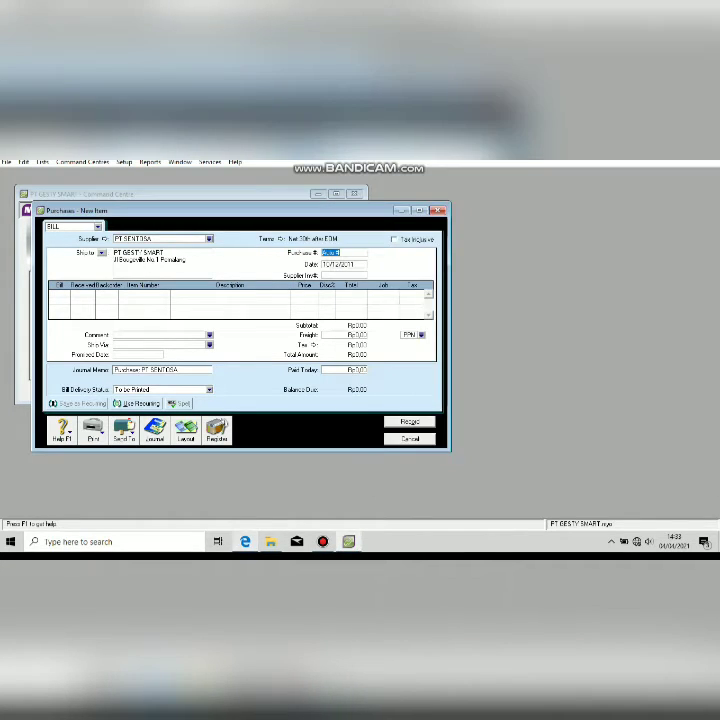
{"action": "type", "text": "nk-"}
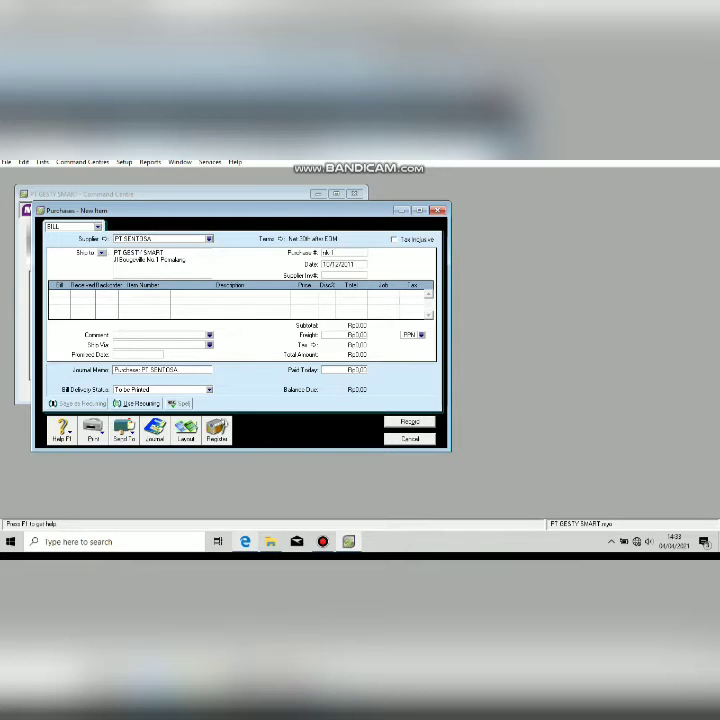
{"action": "type", "text": "1"}
{"action": "key", "text": "Tab"}
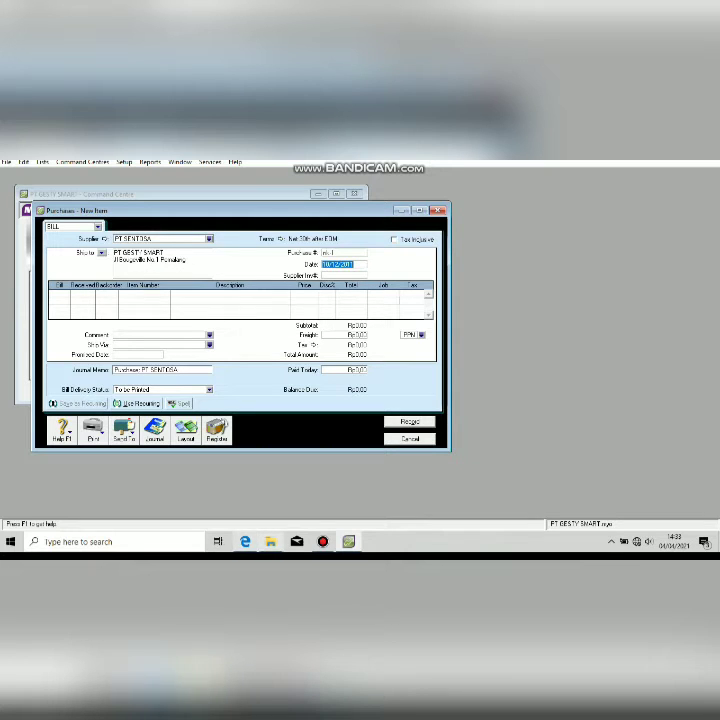
{"action": "key", "text": "alt+Tab"}
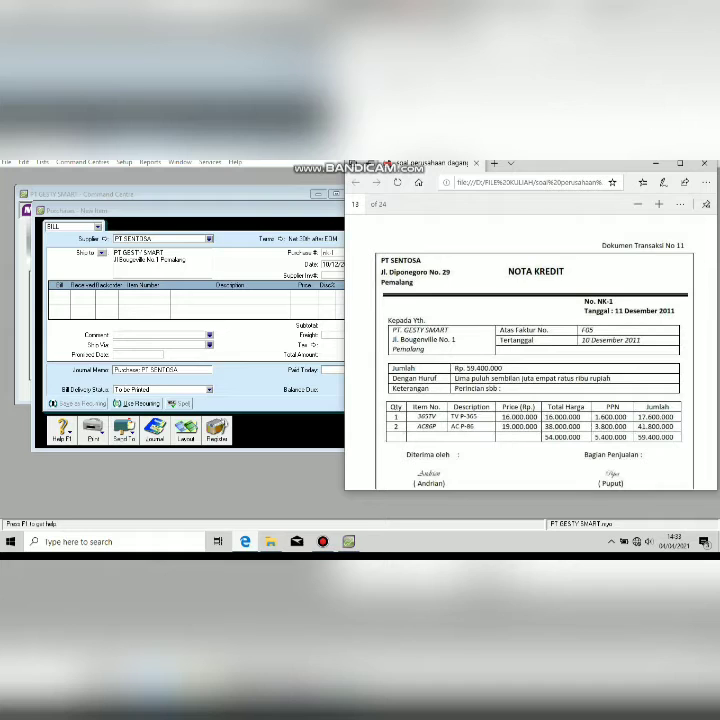
{"action": "key", "text": "alt+Tab"}
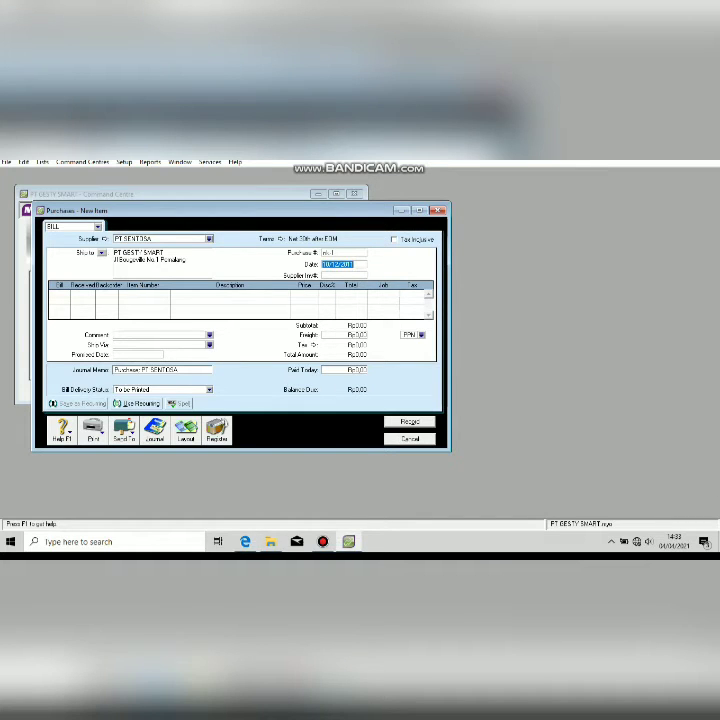
{"action": "type", "text": "11/12/2011"}
{"action": "left_click", "coordinate": [55, 294]}
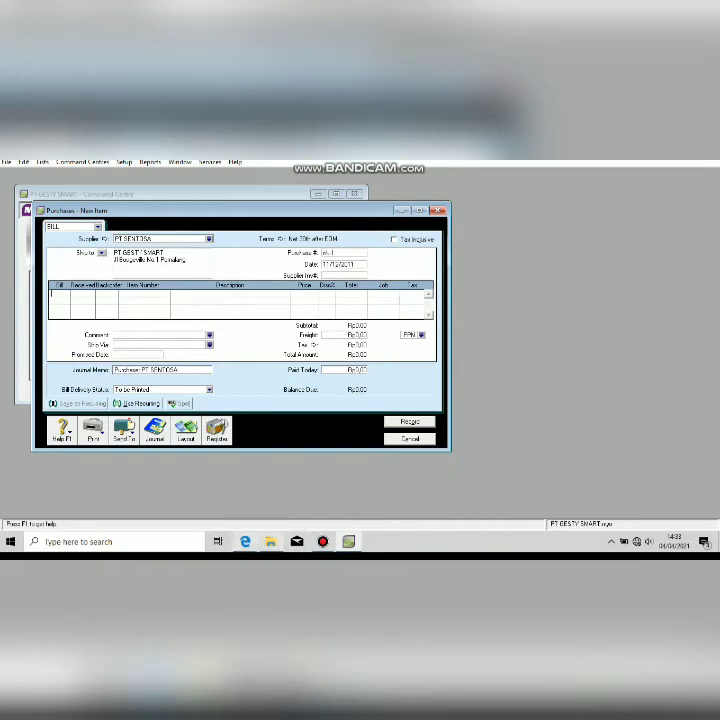
Enter the return lines for items 365TV and AC86P, the second with quantity -2.
{"action": "key", "text": "alt+Tab"}
{"action": "key", "text": "alt+Tab"}
{"action": "key", "text": "Tab"}
{"action": "key", "text": "Tab"}
{"action": "key", "text": "Tab"}
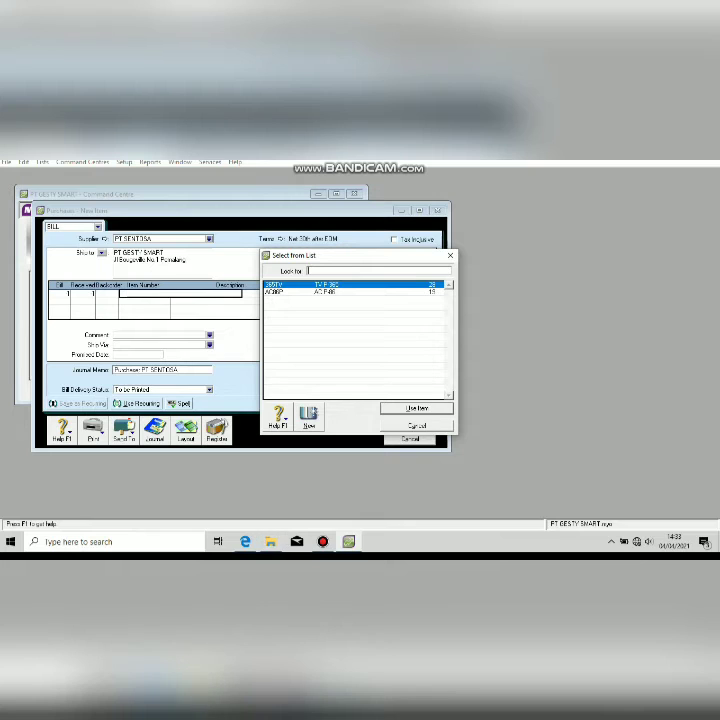
{"action": "type", "text": "365TV"}
{"action": "key", "text": "Return"}
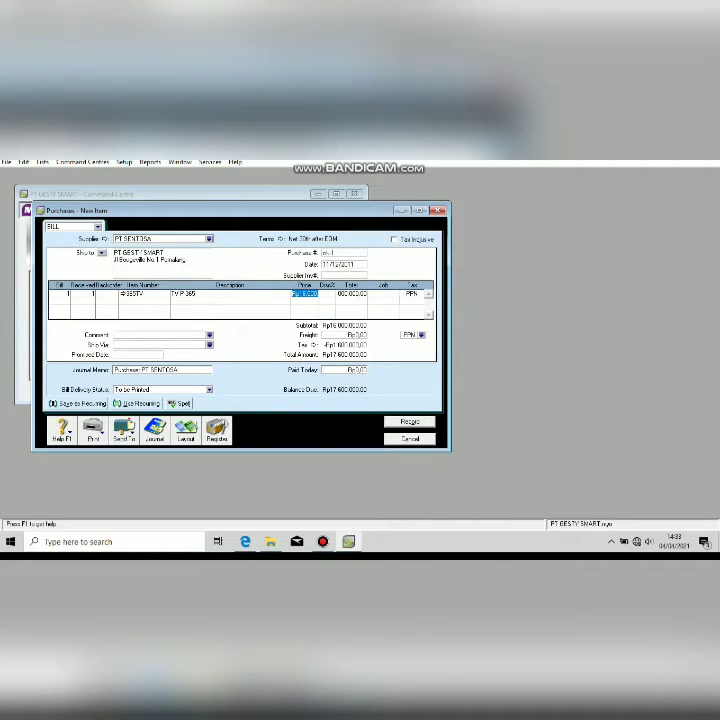
{"action": "left_click", "coordinate": [56, 300]}
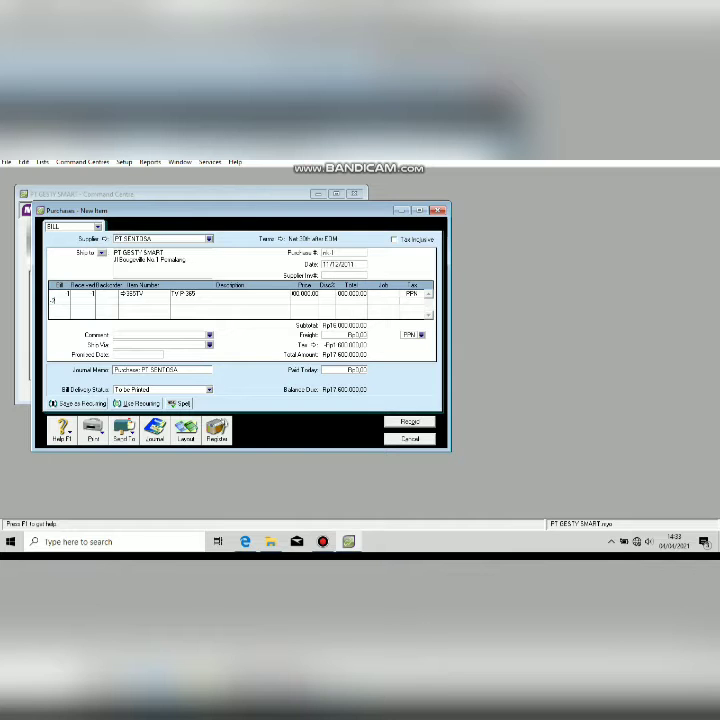
{"action": "type", "text": "-2"}
{"action": "key", "text": "Tab"}
{"action": "key", "text": "Tab"}
{"action": "key", "text": "Tab"}
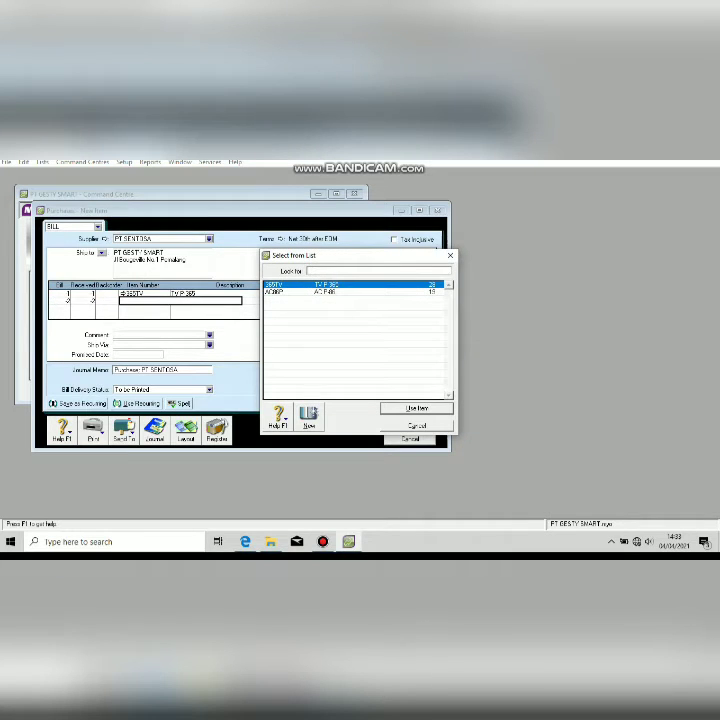
{"action": "key", "text": "Down"}
{"action": "key", "text": "Return"}
{"action": "key", "text": "Tab"}
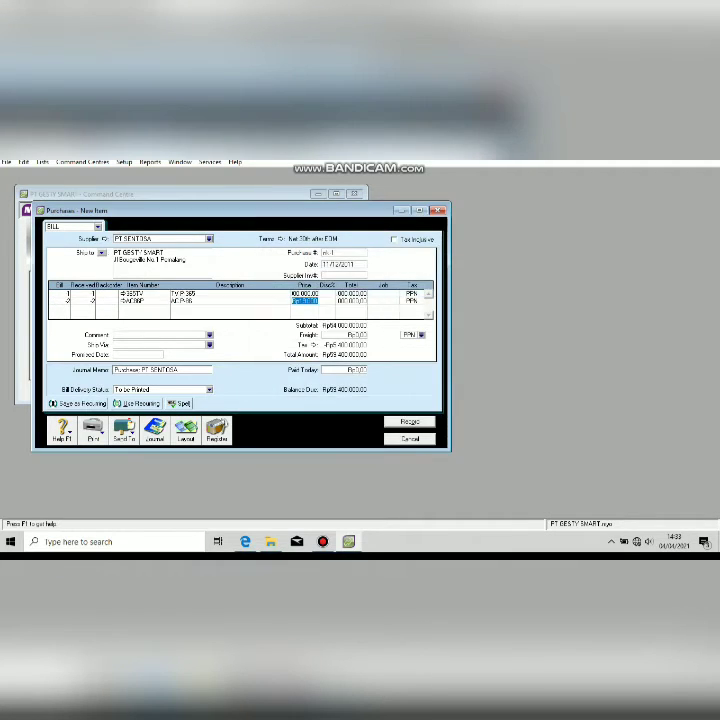
{"action": "key", "text": "Tab"}
Set the journal memo to 'Retur Pembelian' and record the return bill.
{"action": "left_click", "coordinate": [146, 370]}
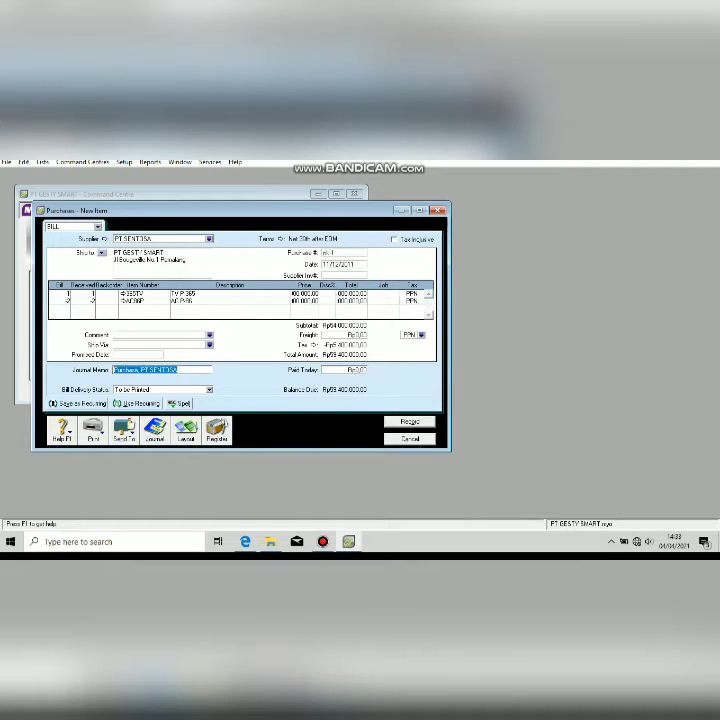
{"action": "type", "text": "rETUR p"}
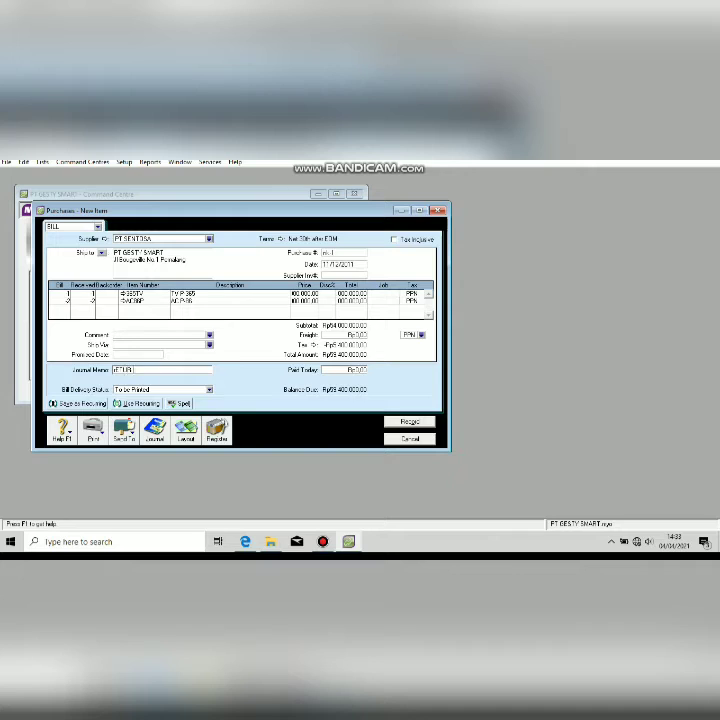
{"action": "type", "text": "EMBELIAN"}
{"action": "key", "text": "BackSpace"}
{"action": "key", "text": "BackSpace"}
{"action": "key", "text": "BackSpace"}
{"action": "key", "text": "BackSpace"}
{"action": "key", "text": "BackSpace"}
{"action": "key", "text": "BackSpace"}
{"action": "key", "text": "BackSpace"}
{"action": "key", "text": "BackSpace"}
{"action": "key", "text": "BackSpace"}
{"action": "key", "text": "BackSpace"}
{"action": "key", "text": "BackSpace"}
{"action": "key", "text": "BackSpace"}
{"action": "key", "text": "BackSpace"}
{"action": "key", "text": "BackSpace"}
{"action": "key", "text": "BackSpace"}
{"action": "type", "text": "Retur Pembelian"}
{"action": "key", "text": "Return"}
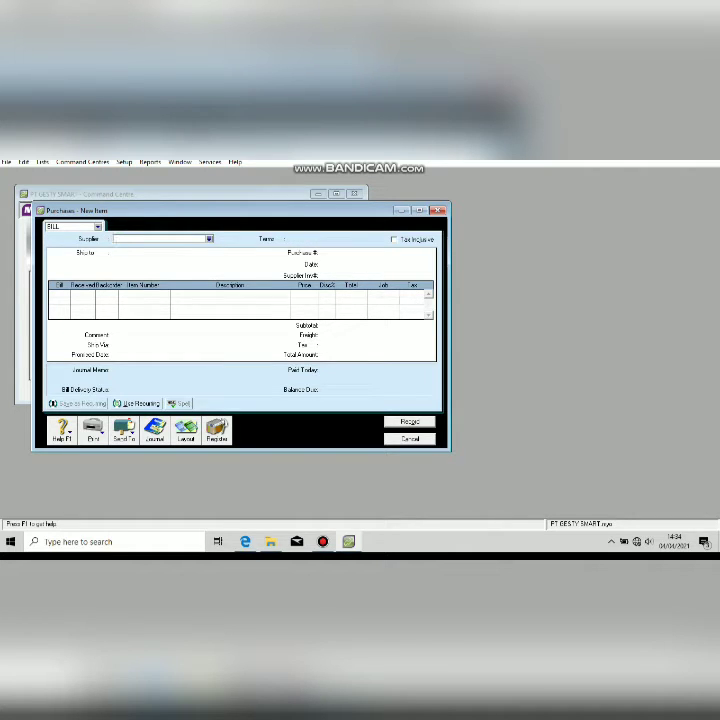
{"action": "key", "text": "Escape"}
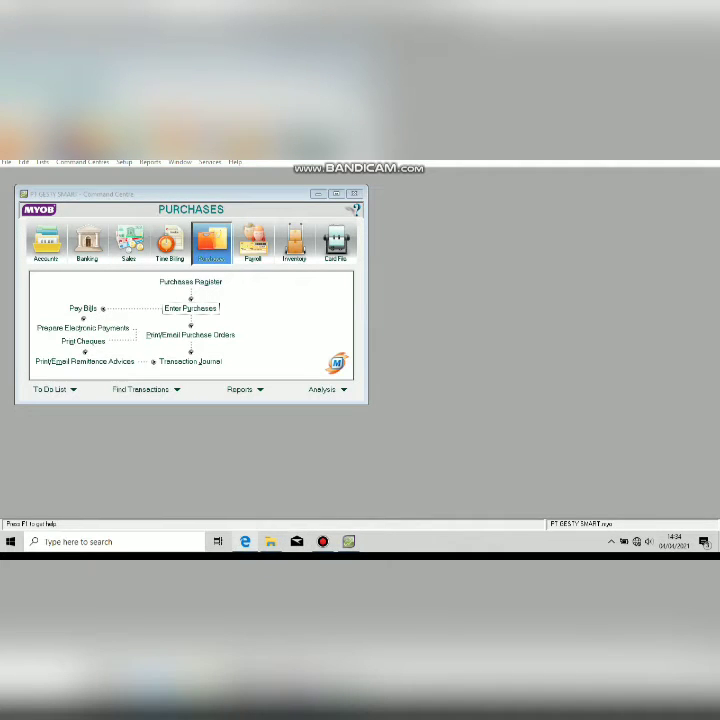
Open Receive Payments under Sales and select customer Fauzi Elektronik.
{"action": "left_click", "coordinate": [245, 541]}
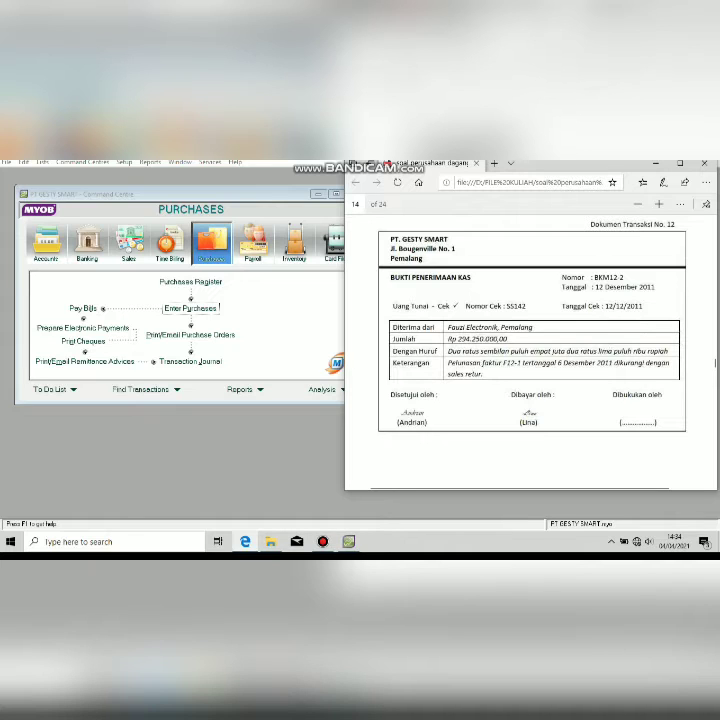
{"action": "left_click", "coordinate": [336, 364]}
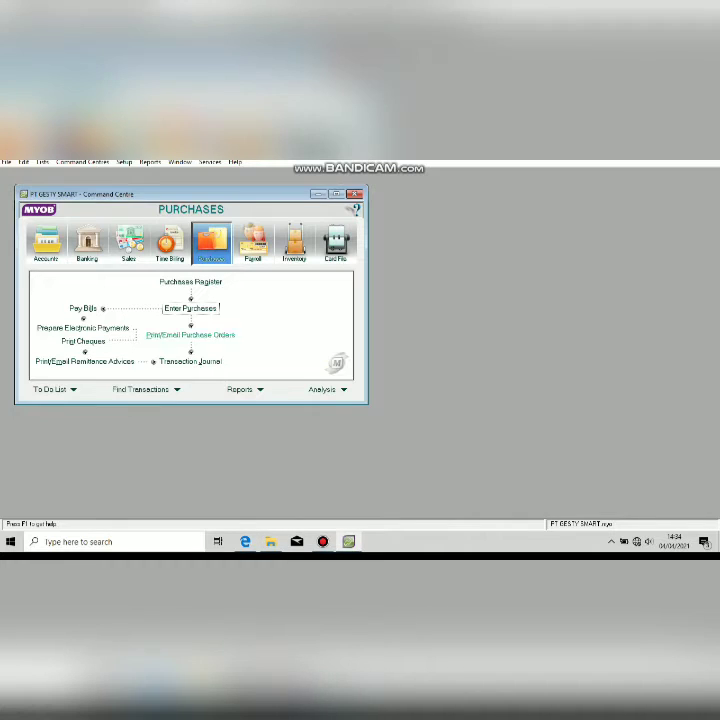
{"action": "left_click", "coordinate": [129, 243]}
{"action": "left_click", "coordinate": [275, 309]}
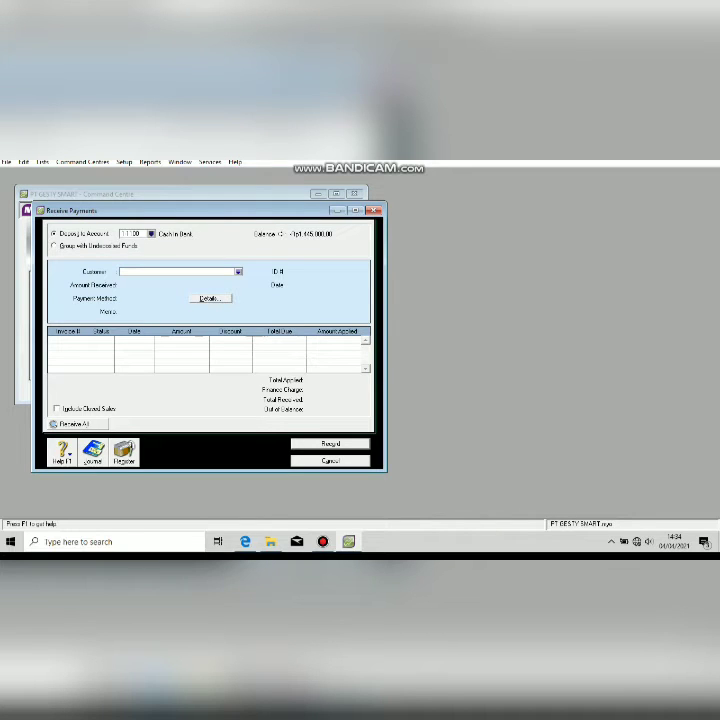
{"action": "left_click", "coordinate": [238, 272]}
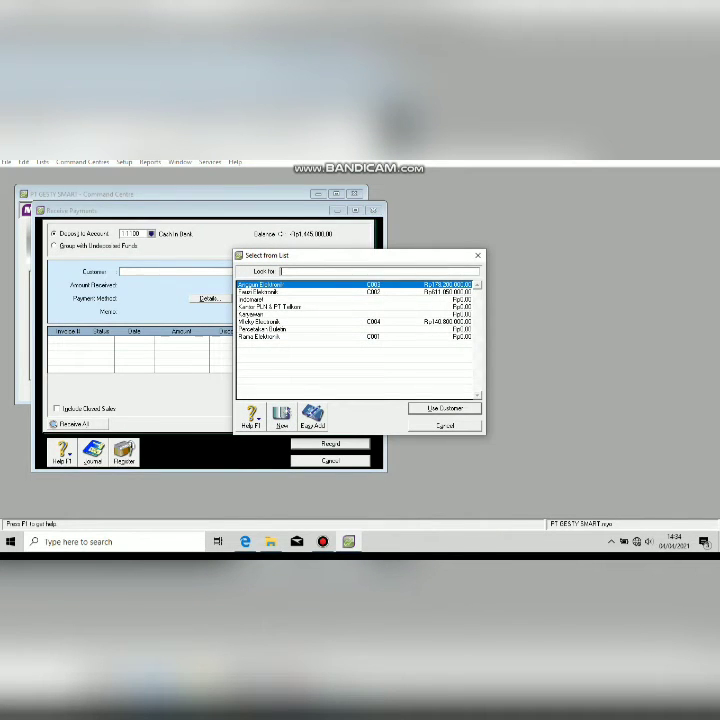
{"action": "double_click", "coordinate": [260, 292]}
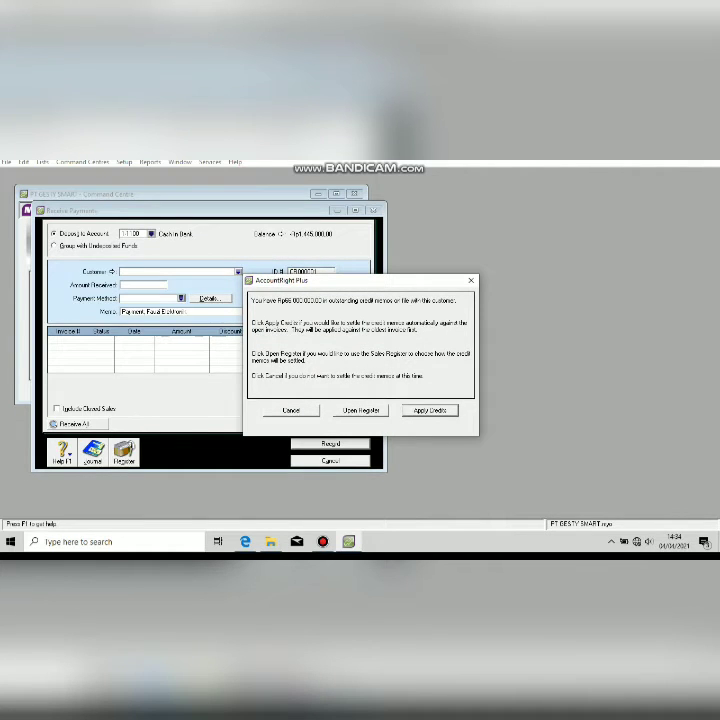
From the sales register, start settling credit NK12-1 and give it ID NK12-1.
{"action": "left_click", "coordinate": [361, 410]}
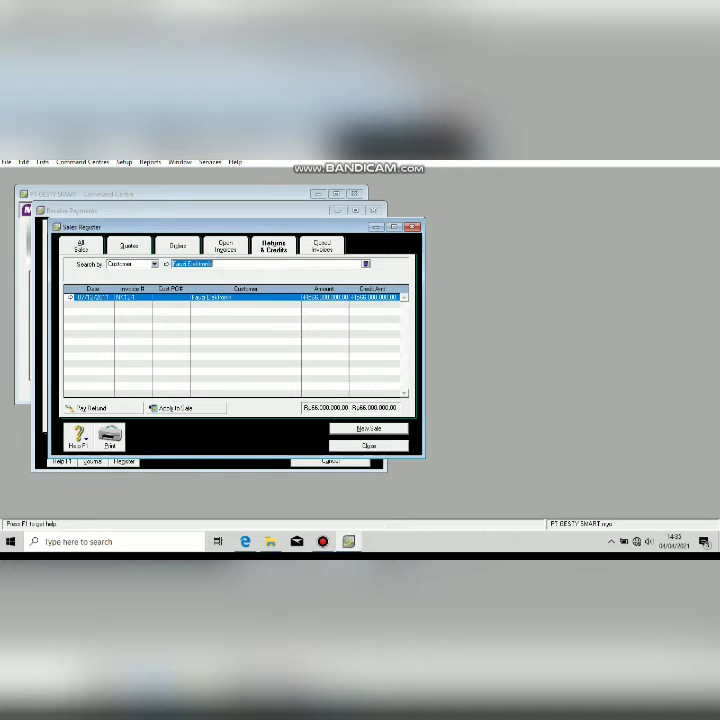
{"action": "left_click", "coordinate": [70, 297]}
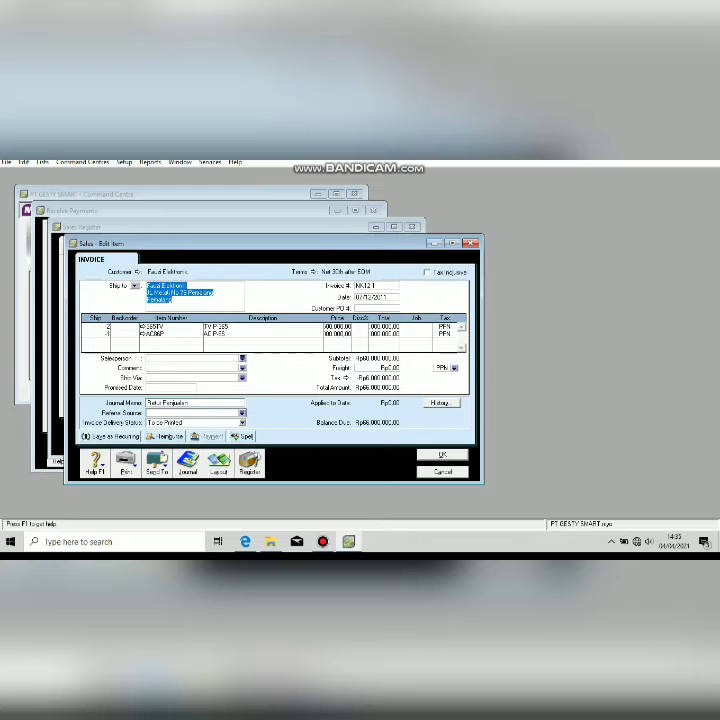
{"action": "left_click", "coordinate": [442, 454]}
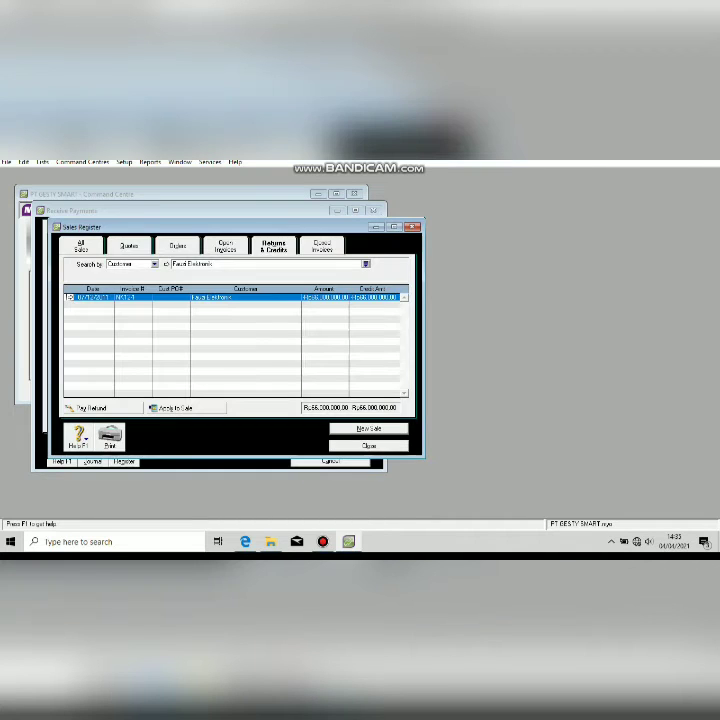
{"action": "left_click", "coordinate": [170, 408]}
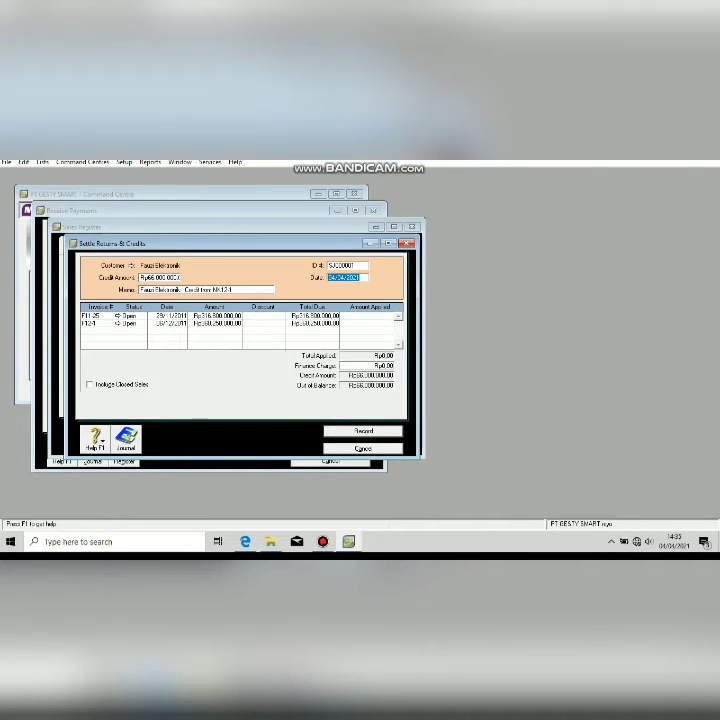
{"action": "left_click", "coordinate": [345, 265]}
{"action": "type", "text": "NK12-1"}
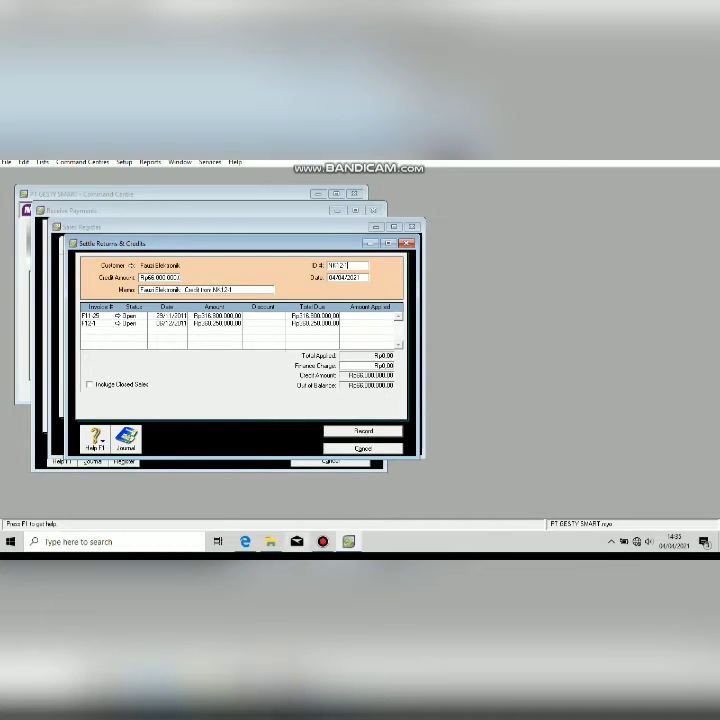
{"action": "key", "text": "alt+Tab"}
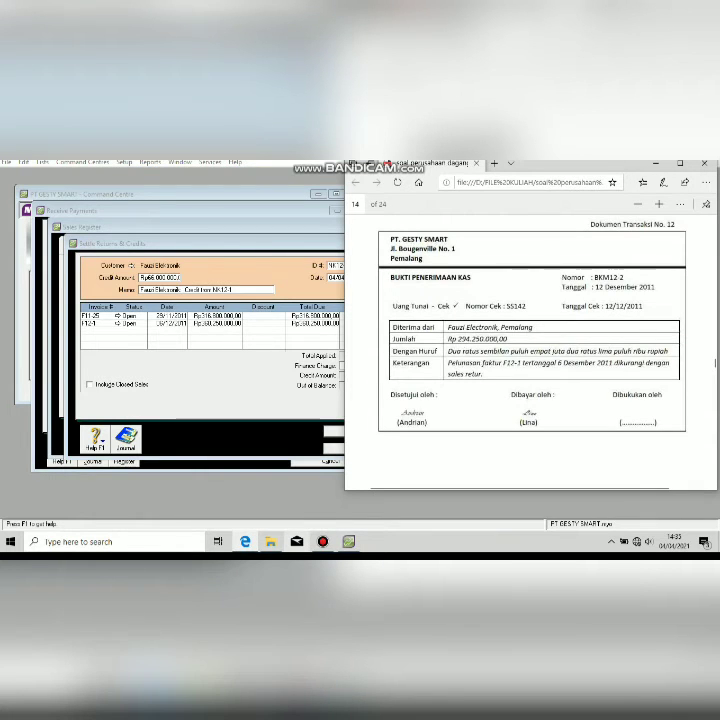
Page back through the exercise PDF to the NOTA KREDIT NK12-1 on page 10.
{"action": "key", "text": "Page_Up"}
{"action": "key", "text": "Page_Up"}
{"action": "key", "text": "Page_Up"}
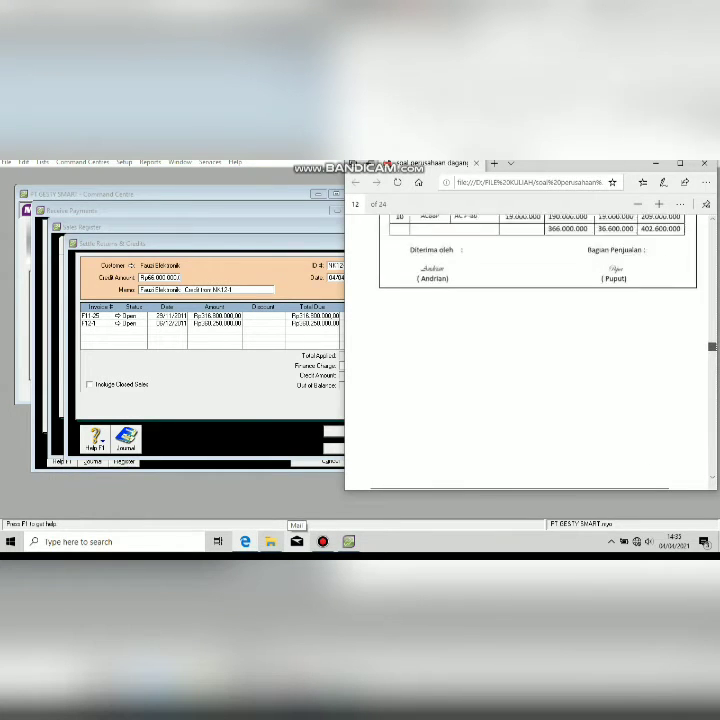
{"action": "key", "text": "Page_Up"}
{"action": "key", "text": "Page_Up"}
{"action": "key", "text": "Page_Up"}
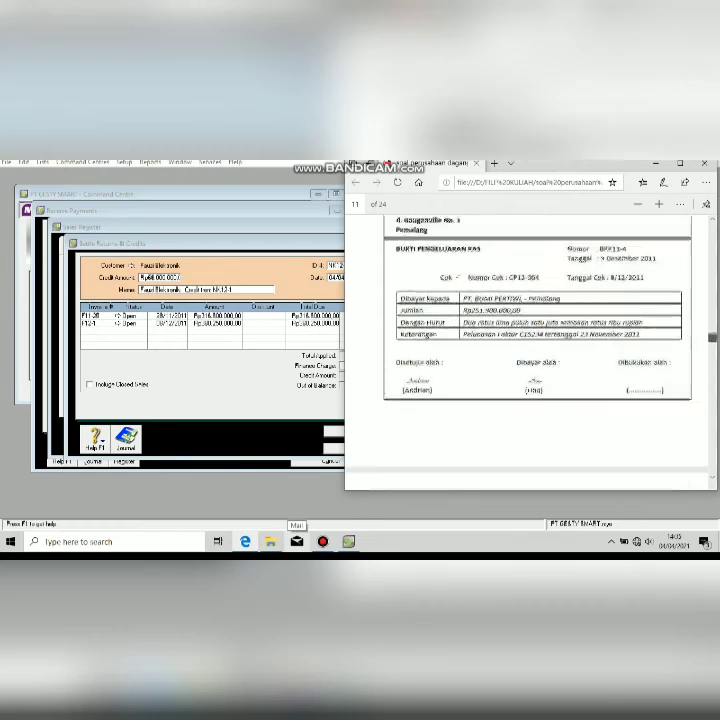
{"action": "key", "text": "Page_Up"}
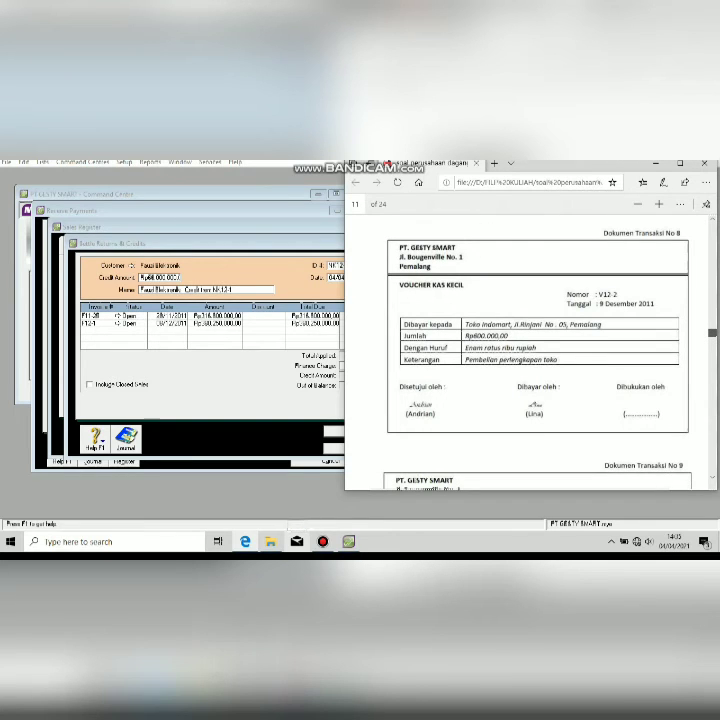
{"action": "key", "text": "Page_Up"}
{"action": "key", "text": "Page_Up"}
{"action": "key", "text": "Page_Up"}
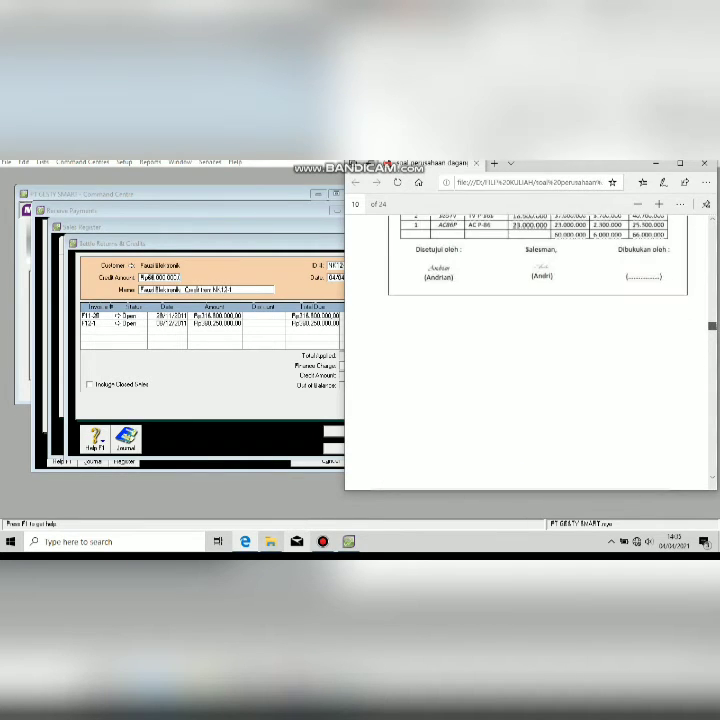
{"action": "key", "text": "Up"}
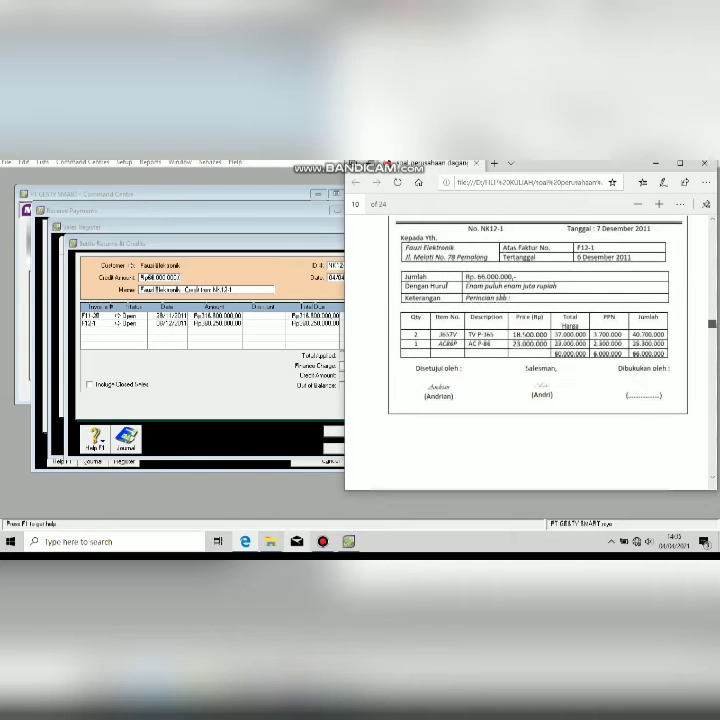
{"action": "key", "text": "Up"}
{"action": "key", "text": "Up"}
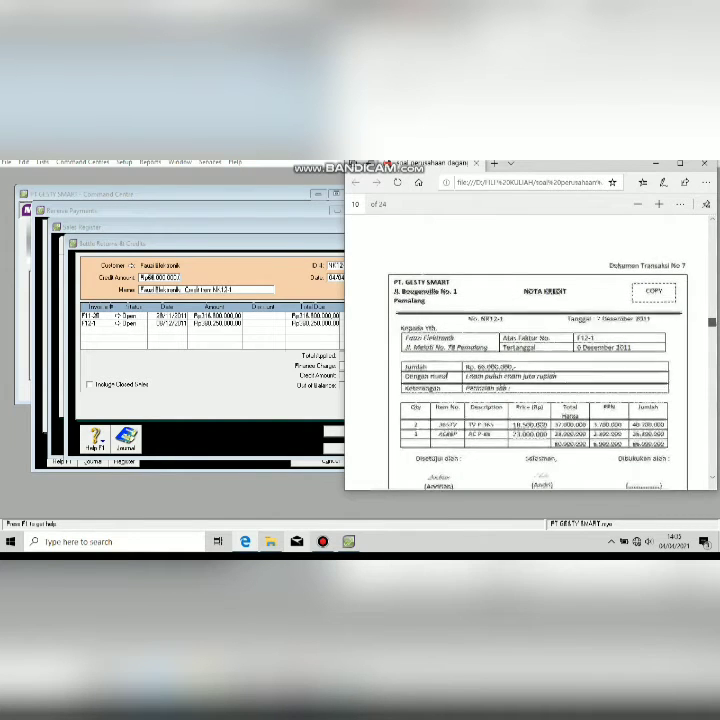
{"action": "key", "text": "alt+Tab"}
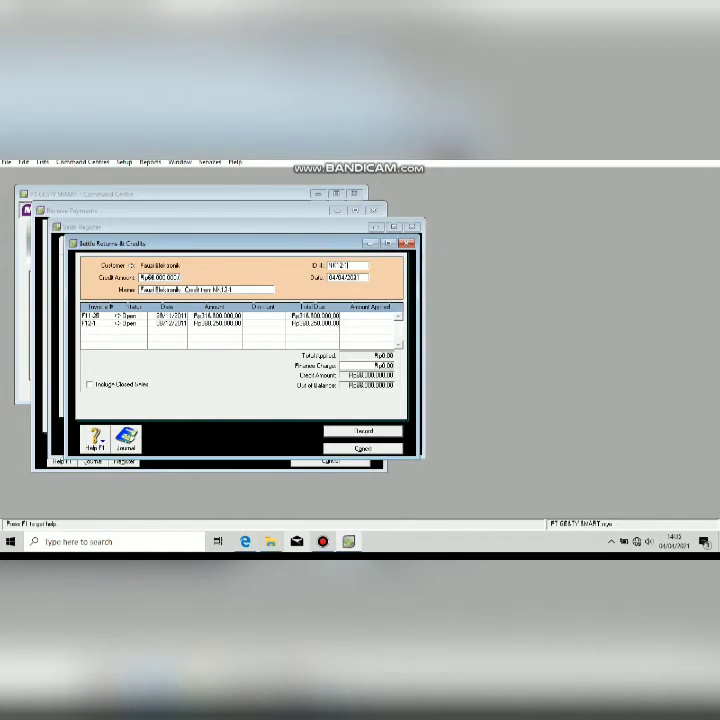
Date the NK12-1 settlement 07/12/2011, apply the credit to invoice F12-1, and record it.
{"action": "key", "text": "Tab"}
{"action": "key", "text": "alt+Tab"}
{"action": "key", "text": "alt+Tab"}
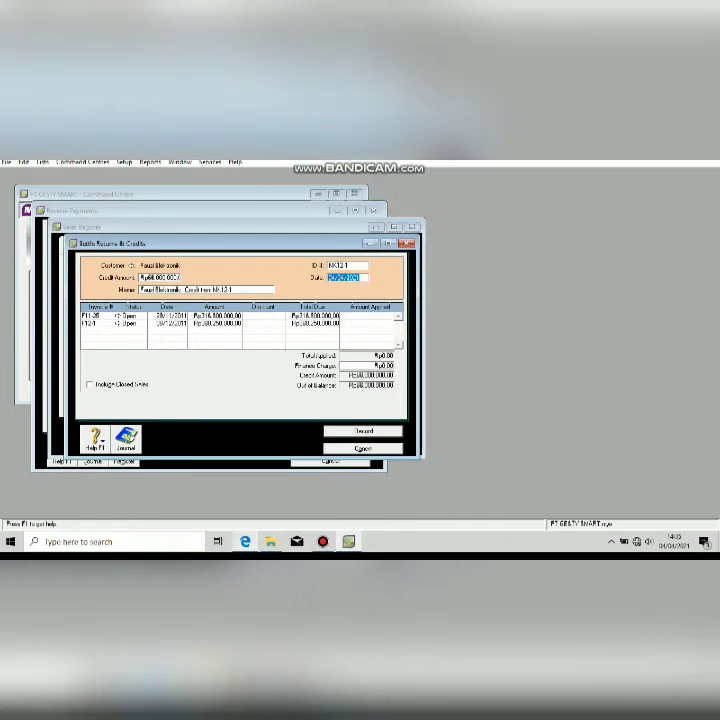
{"action": "type", "text": "27/12/2011"}
{"action": "left_click", "coordinate": [369, 323]}
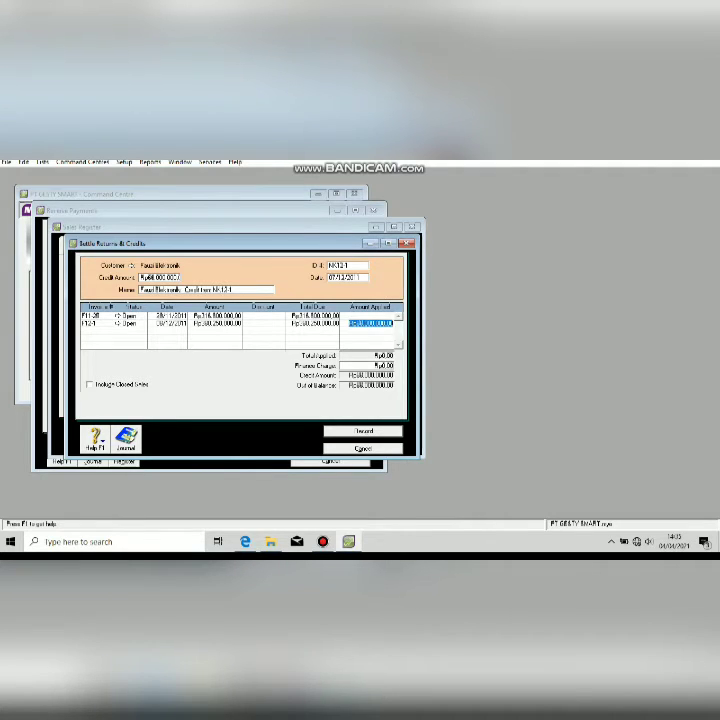
{"action": "type", "text": "1"}
{"action": "type", "text": "880"}
{"action": "key", "text": "Tab"}
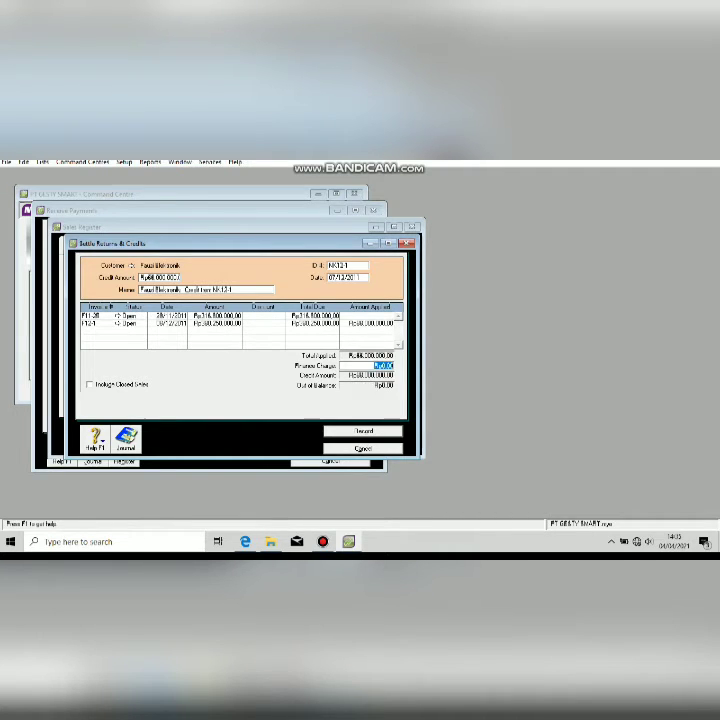
{"action": "key", "text": "Tab"}
{"action": "key", "text": "Return"}
{"action": "key", "text": "Escape"}
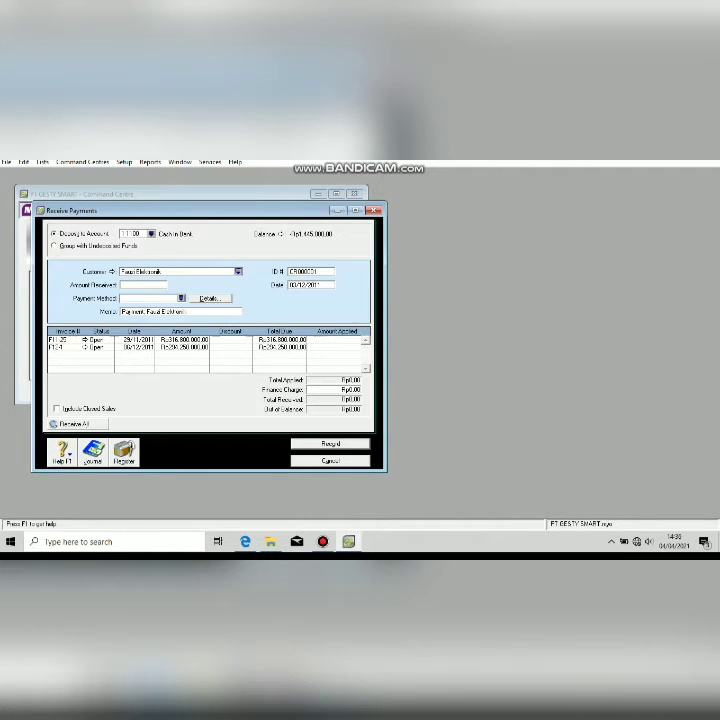
Enter Fauzi Elektronik's amount received, apply it to invoice F12-1, record it and close Receive Payments.
{"action": "left_click", "coordinate": [342, 347]}
{"action": "left_click", "coordinate": [143, 285]}
{"action": "type", "text": "3"}
{"action": "type", "text": "1"}
{"action": "type", "text": "6"}
{"action": "type", "text": "250.000"}
{"action": "key", "text": "Tab"}
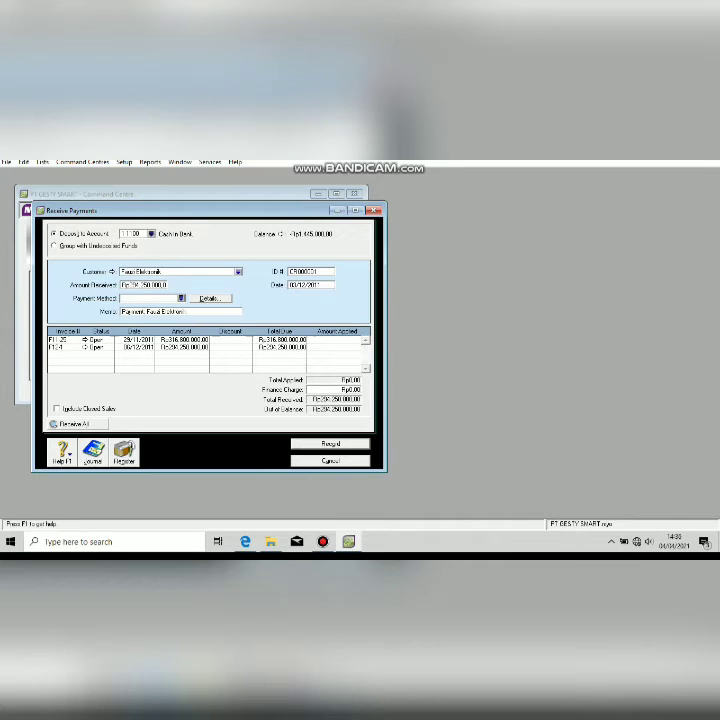
{"action": "key", "text": "Tab"}
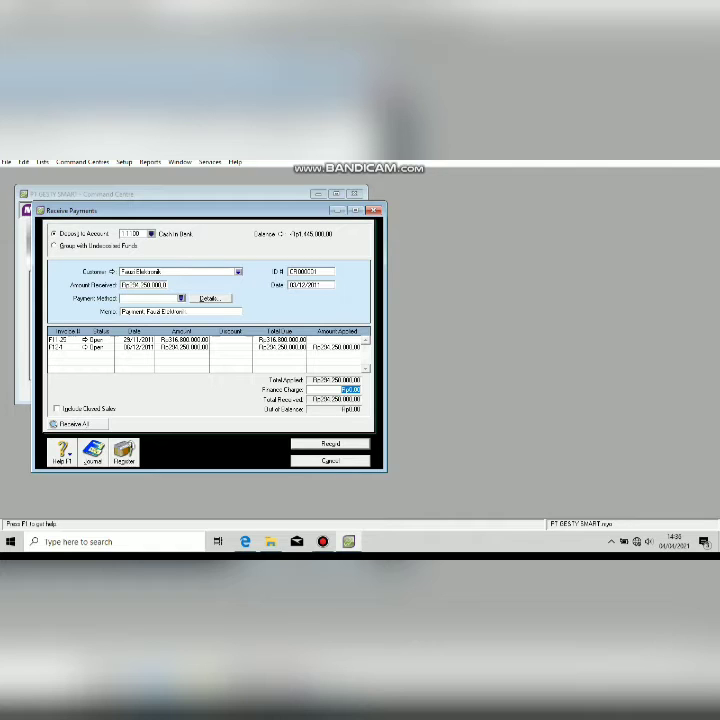
{"action": "key", "text": "Return"}
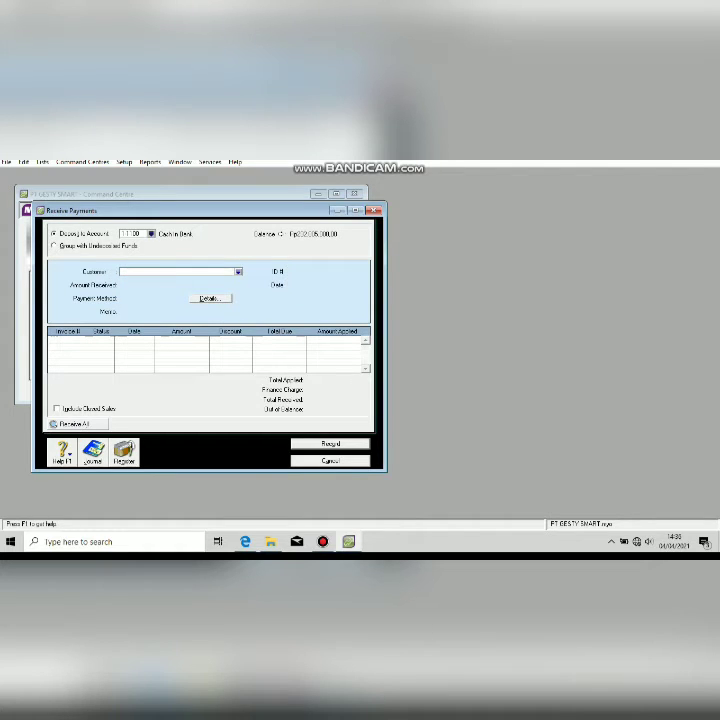
{"action": "key", "text": "Escape"}
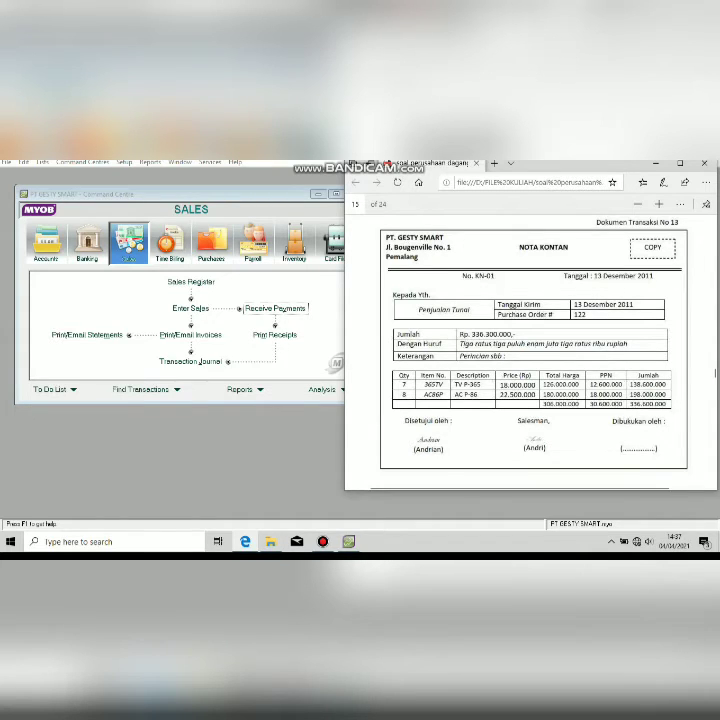
Start a new sale, add a company customer card, and select Penjualan Tunai as the customer.
{"action": "left_click", "coordinate": [226, 440]}
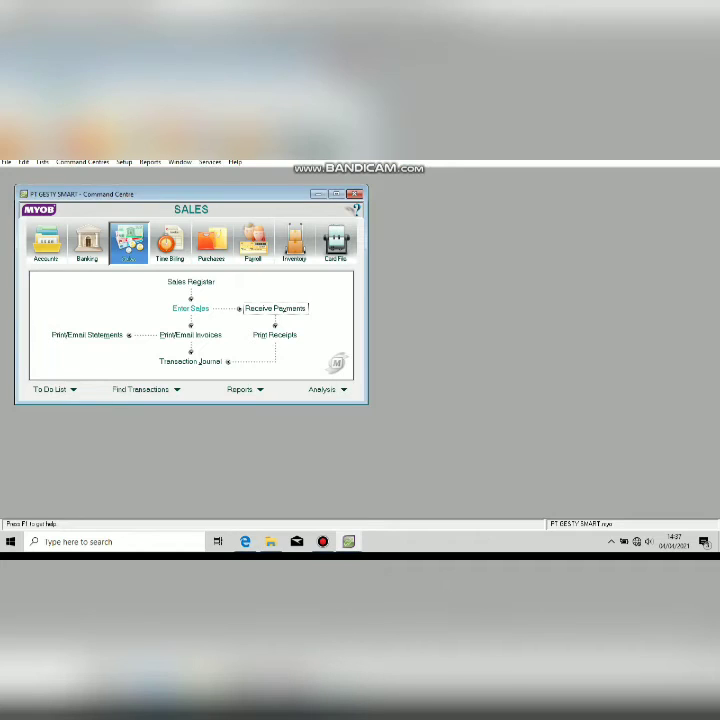
{"action": "left_click", "coordinate": [190, 309]}
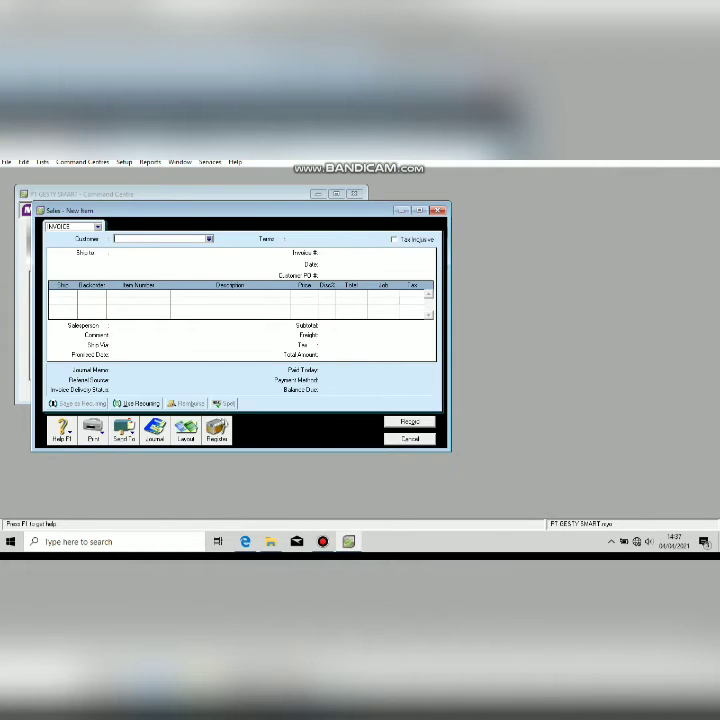
{"action": "left_click", "coordinate": [209, 239]}
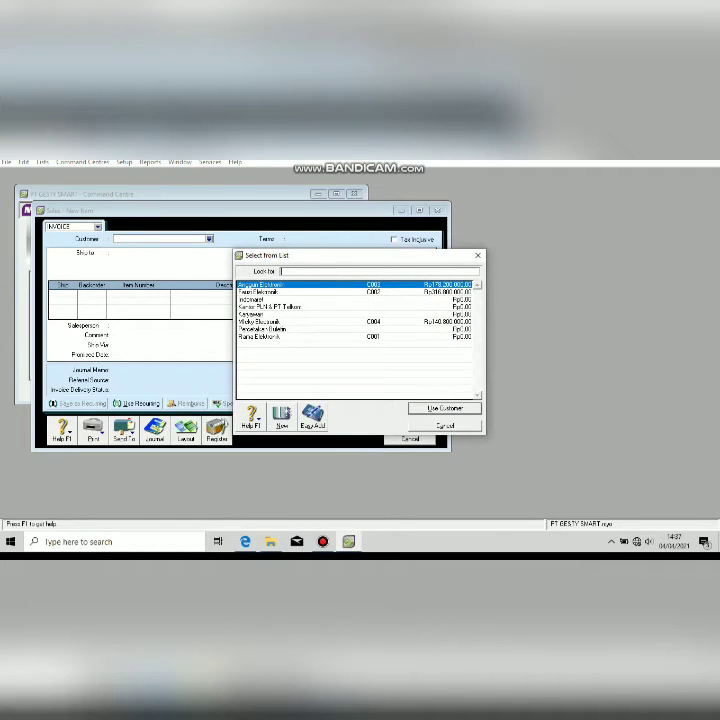
{"action": "left_click", "coordinate": [282, 416]}
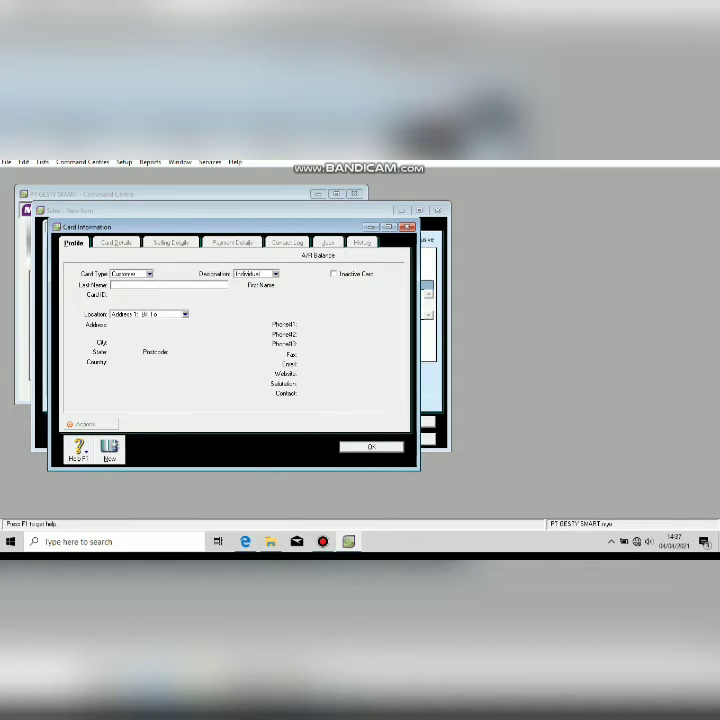
{"action": "type", "text": "People on Tues"}
{"action": "left_click", "coordinate": [276, 274]}
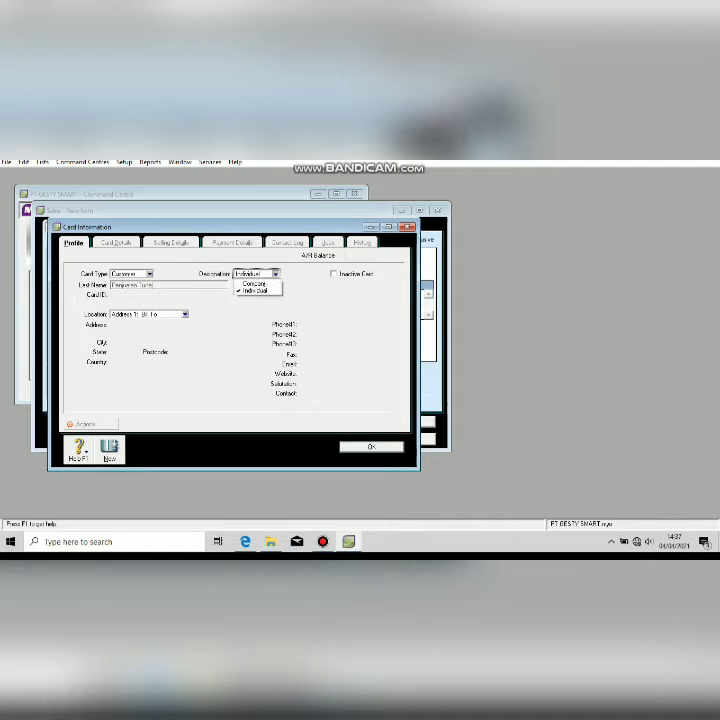
{"action": "key", "text": "Return"}
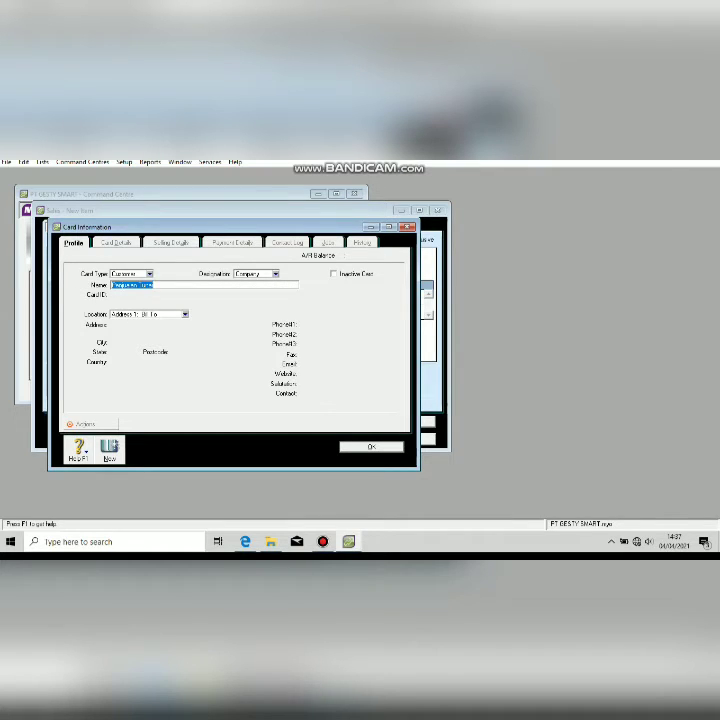
{"action": "left_click", "coordinate": [371, 447]}
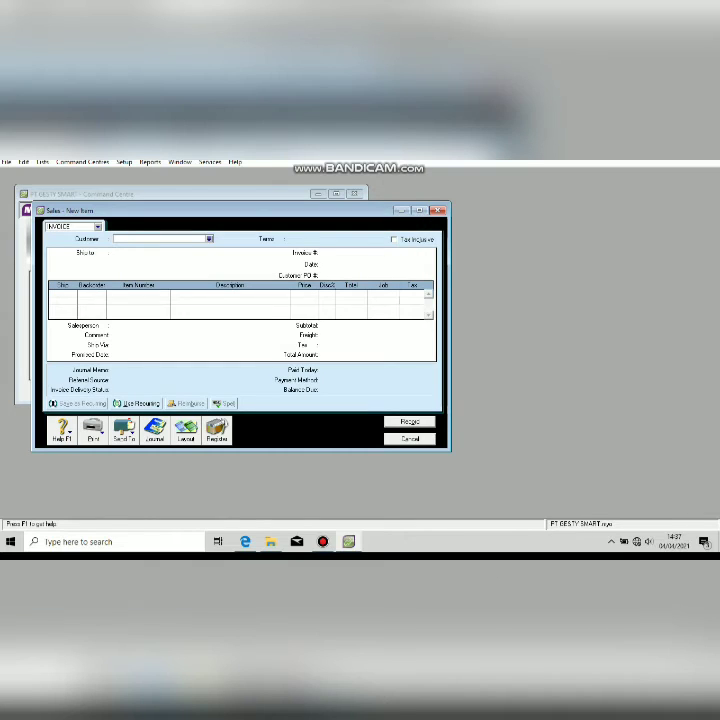
{"action": "key", "text": "Return"}
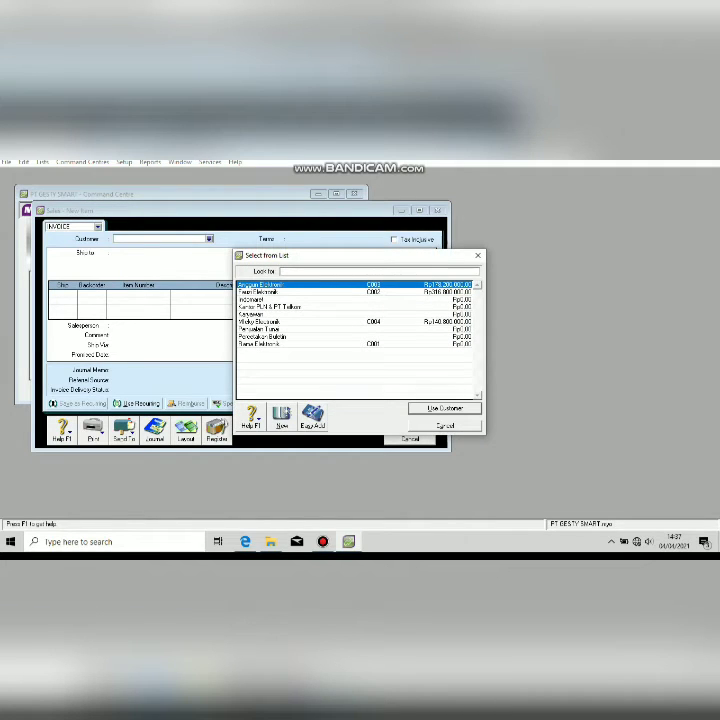
{"action": "double_click", "coordinate": [260, 329]}
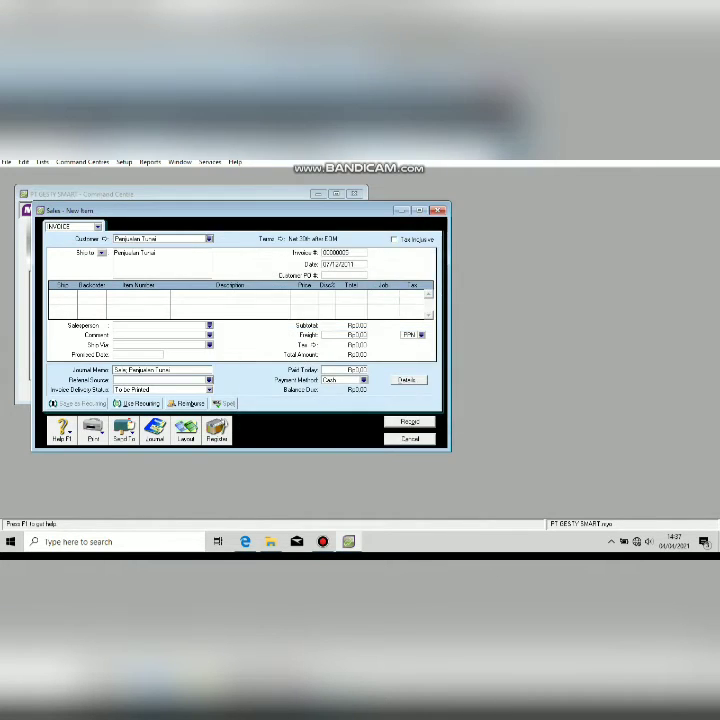
Set invoice number KN-01 and date 13/12/2011 from the Nota Kontan PDF.
{"action": "left_click", "coordinate": [342, 253]}
{"action": "left_click", "coordinate": [245, 542]}
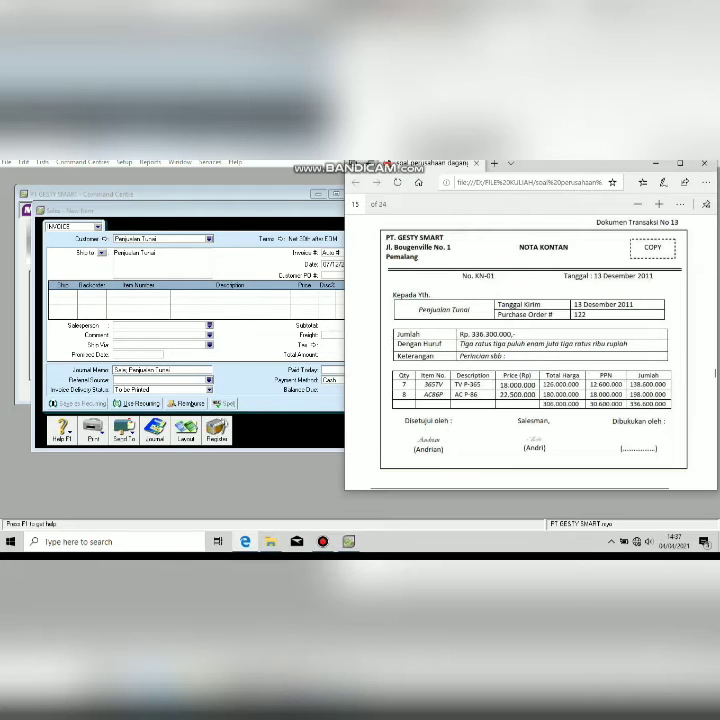
{"action": "key", "text": "alt+Tab"}
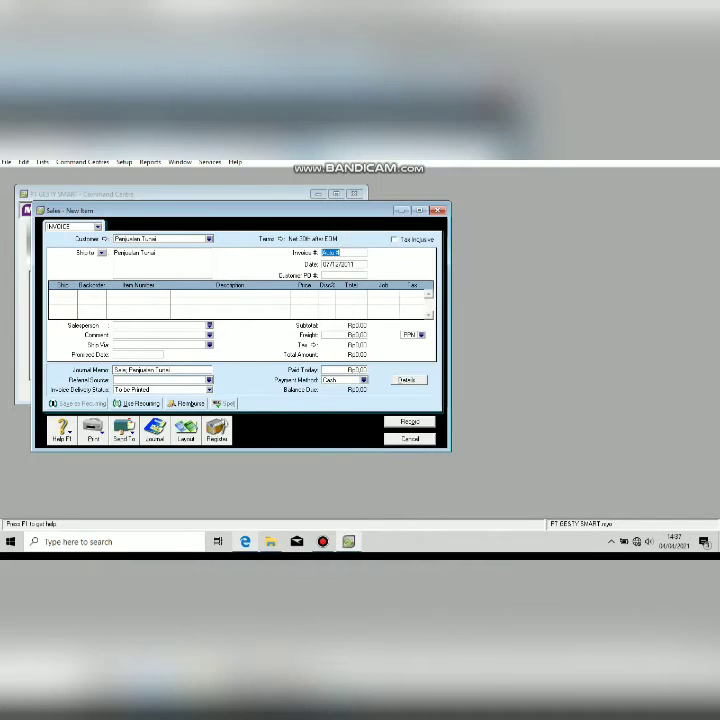
{"action": "type", "text": "00"}
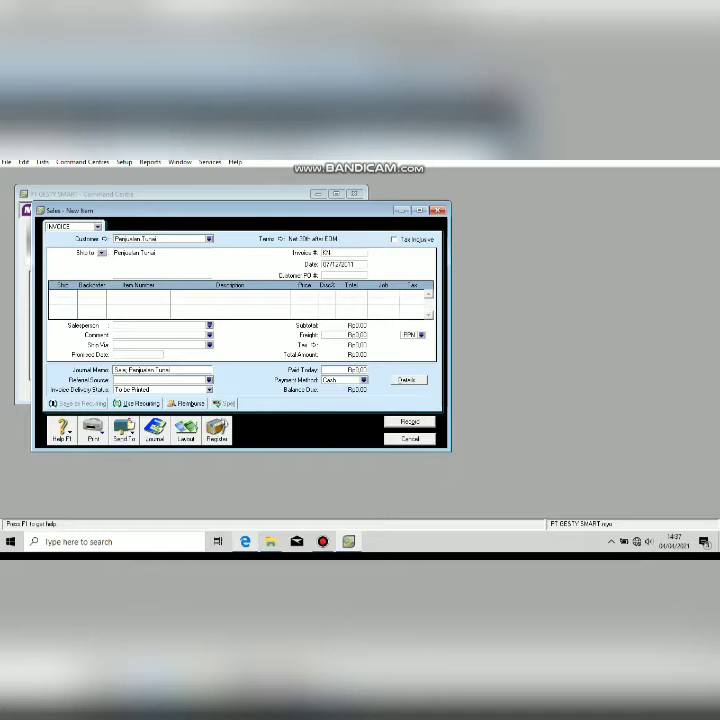
{"action": "type", "text": "10"}
{"action": "key", "text": "alt+Tab"}
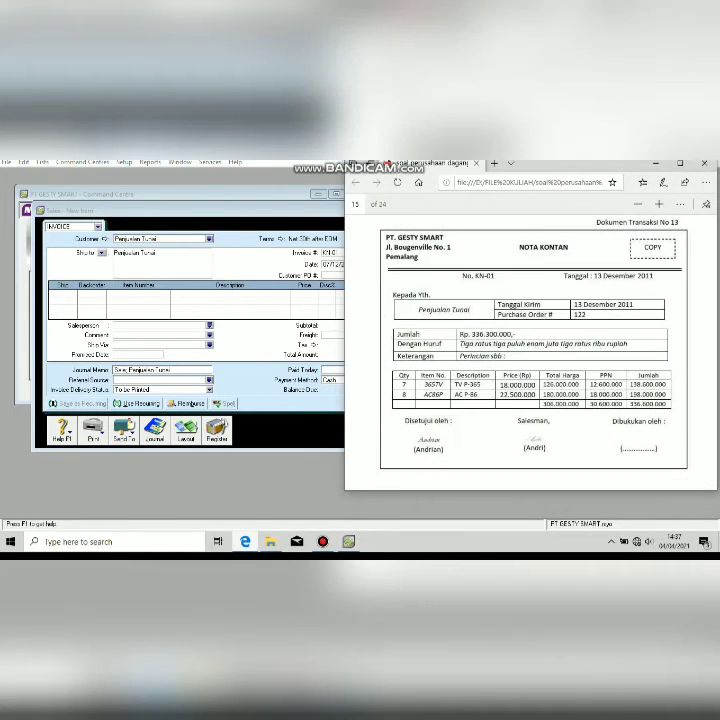
{"action": "key", "text": "alt+Tab"}
{"action": "key", "text": "Tab"}
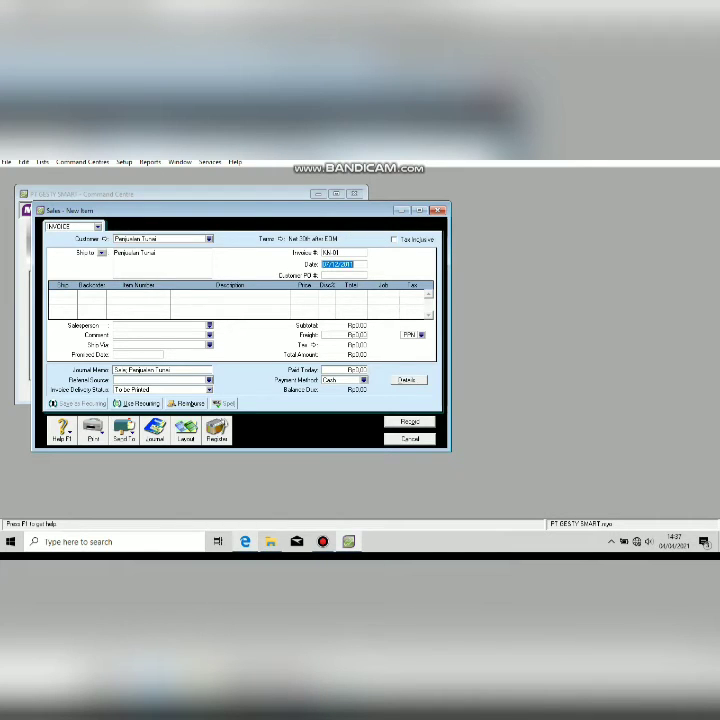
{"action": "type", "text": "13/12/2011"}
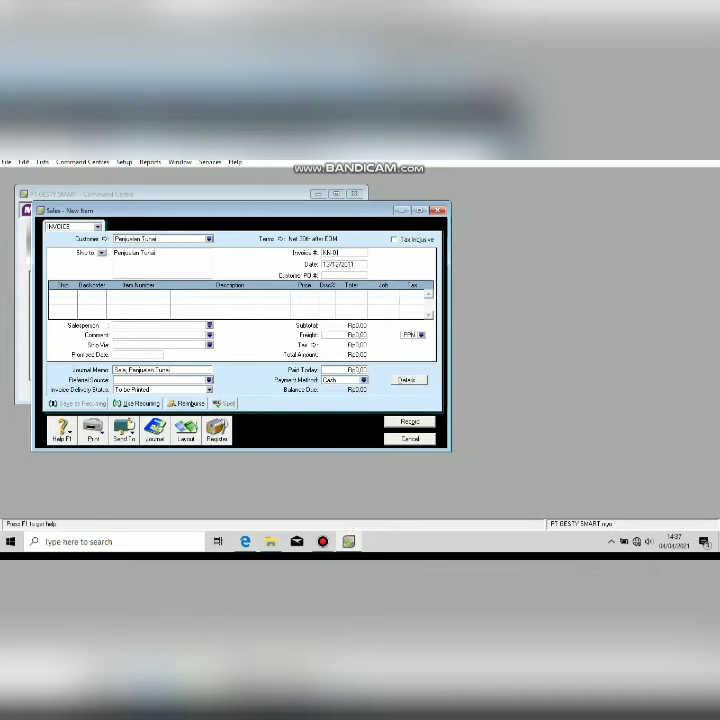
{"action": "key", "text": "Tab"}
Change Payment is Due to C.O.D. in the invoice terms and confirm the Item layout.
{"action": "left_click", "coordinate": [281, 239]}
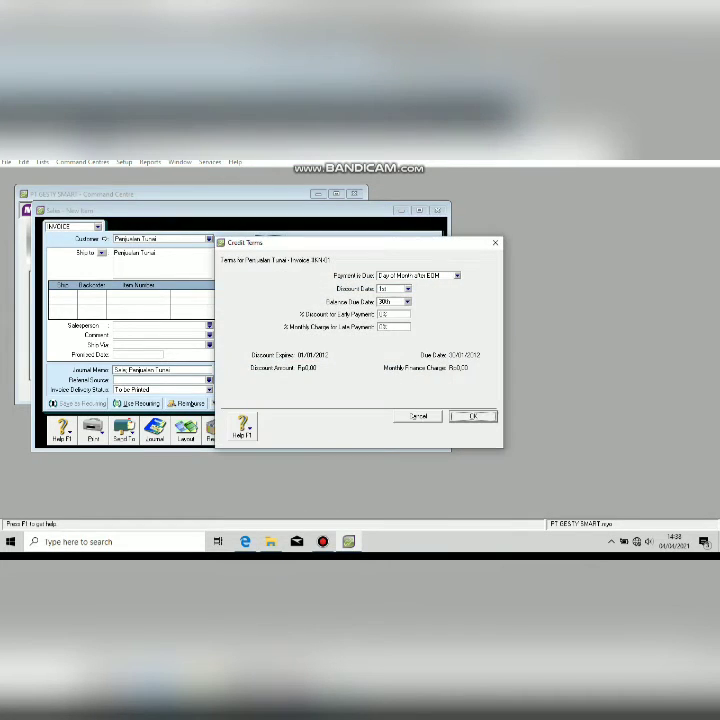
{"action": "left_click", "coordinate": [457, 276]}
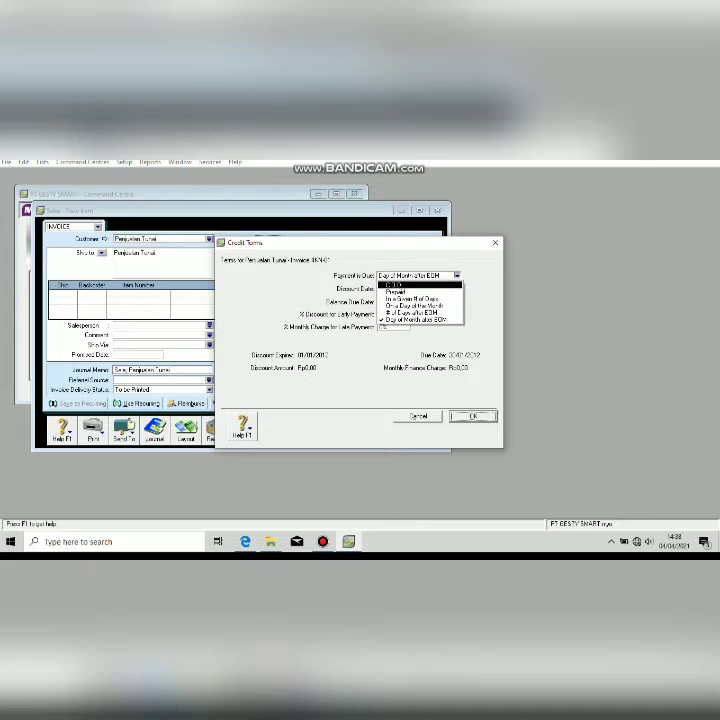
{"action": "left_click", "coordinate": [400, 285]}
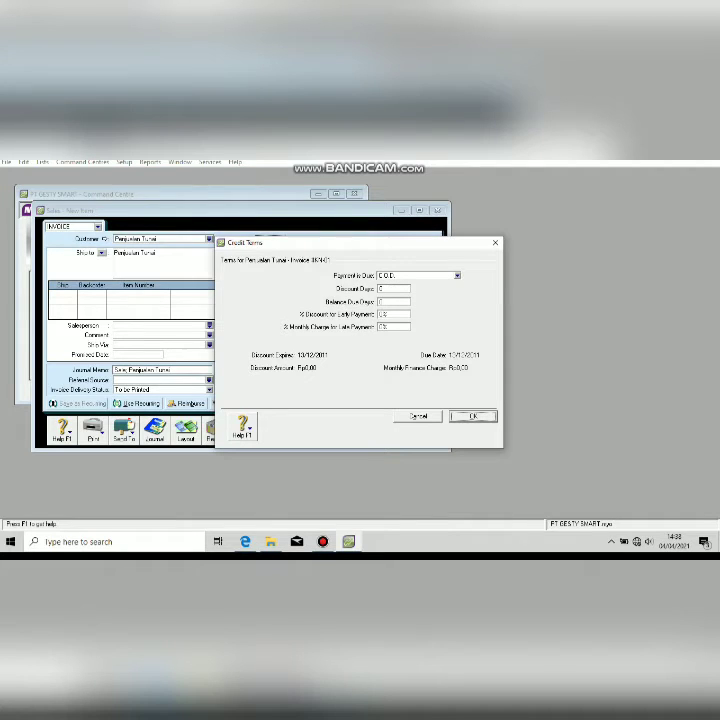
{"action": "key", "text": "Return"}
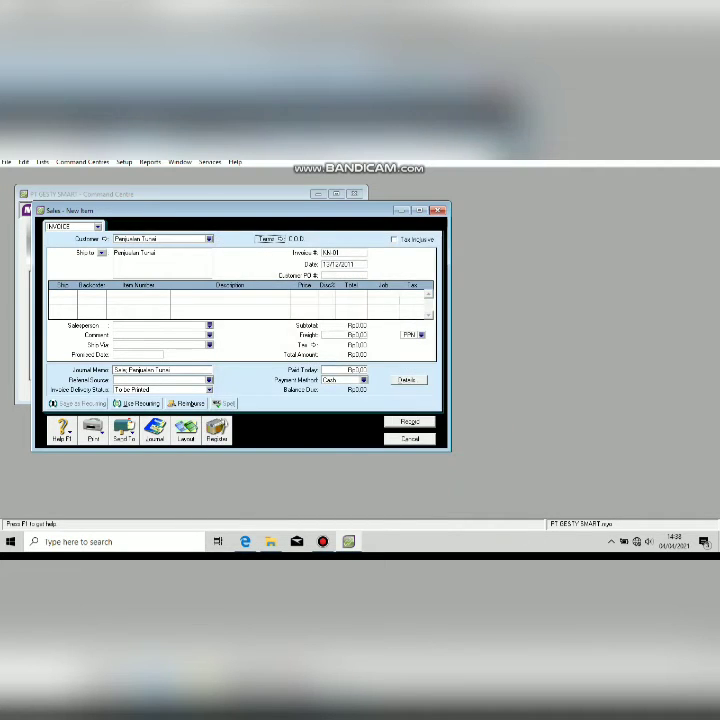
{"action": "left_click", "coordinate": [217, 430]}
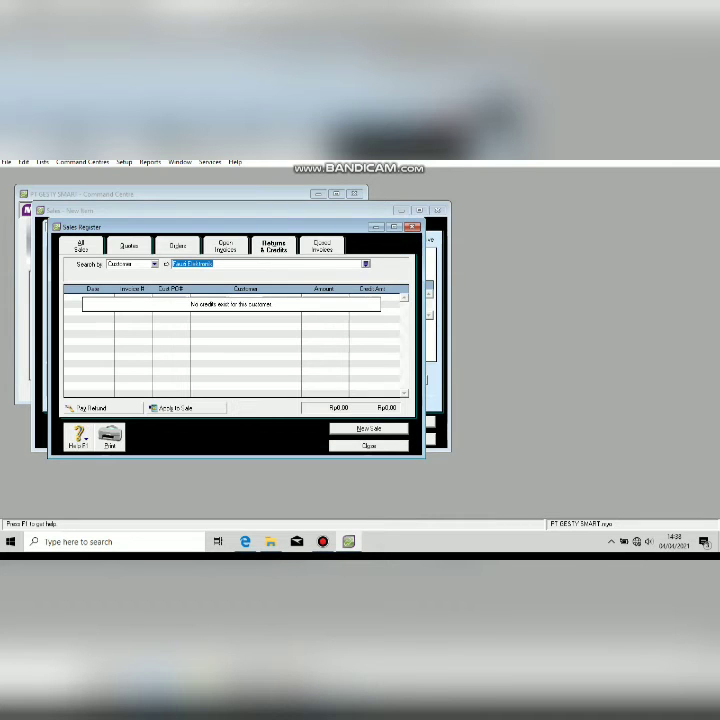
{"action": "left_click", "coordinate": [369, 446]}
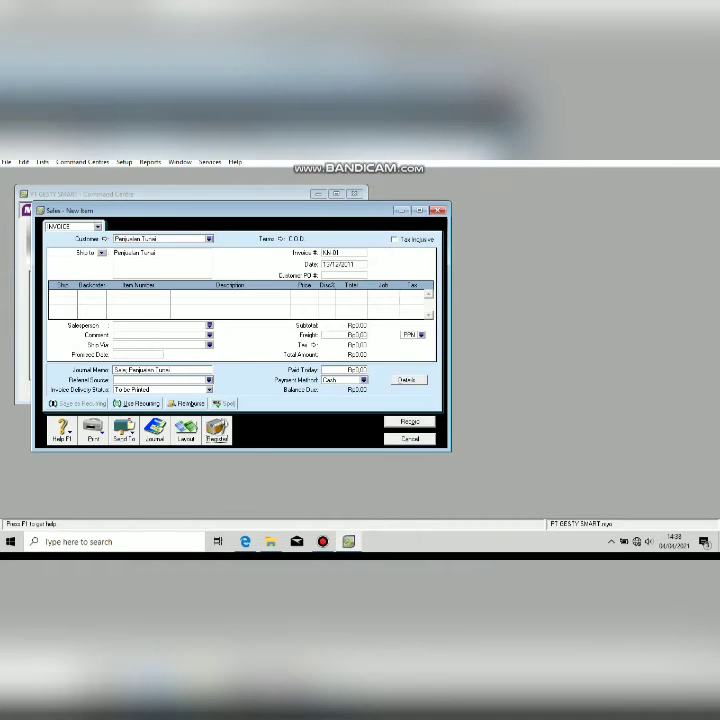
{"action": "left_click", "coordinate": [186, 430]}
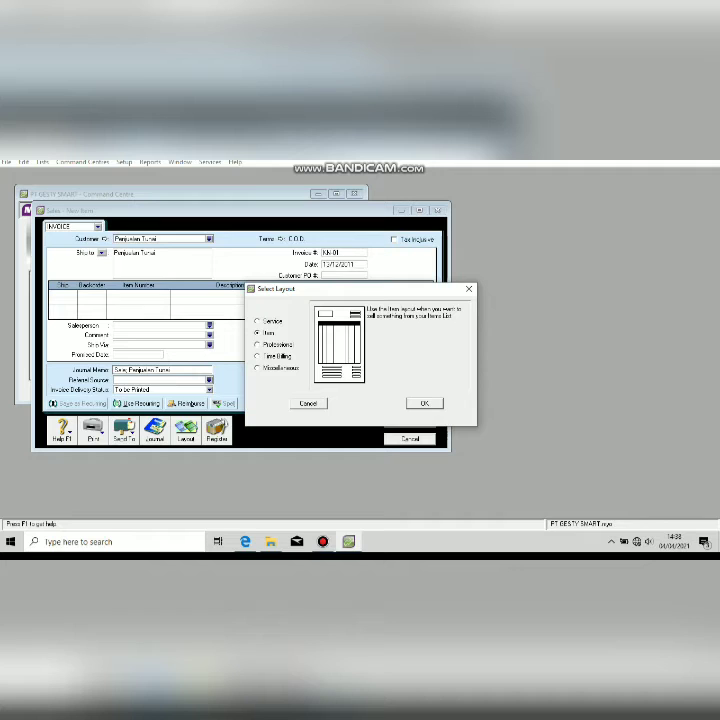
{"action": "key", "text": "Return"}
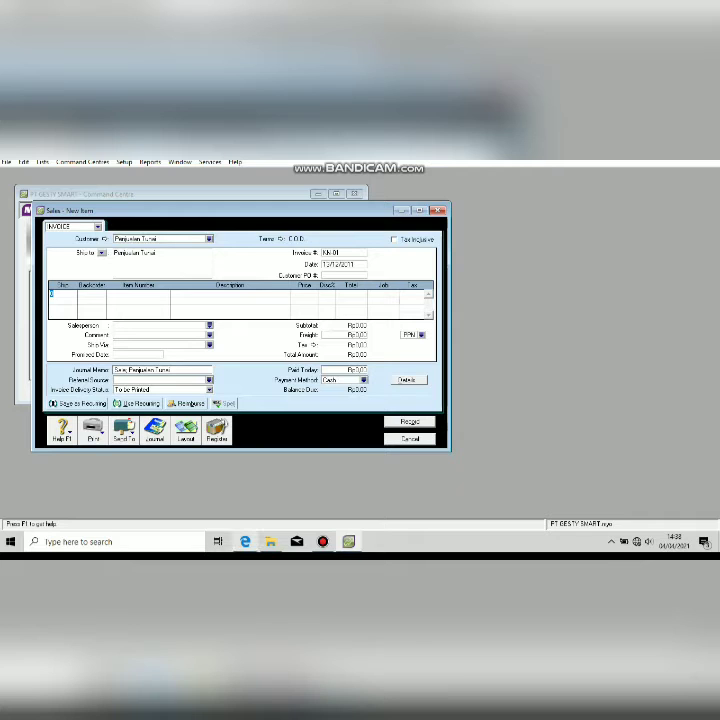
Add the first line: 7 TV P-365 at 18,000,000.
{"action": "left_click", "coordinate": [245, 541]}
{"action": "left_click", "coordinate": [196, 304]}
{"action": "type", "text": "7"}
{"action": "key", "text": "Tab"}
{"action": "key", "text": "Tab"}
{"action": "key", "text": "Tab"}
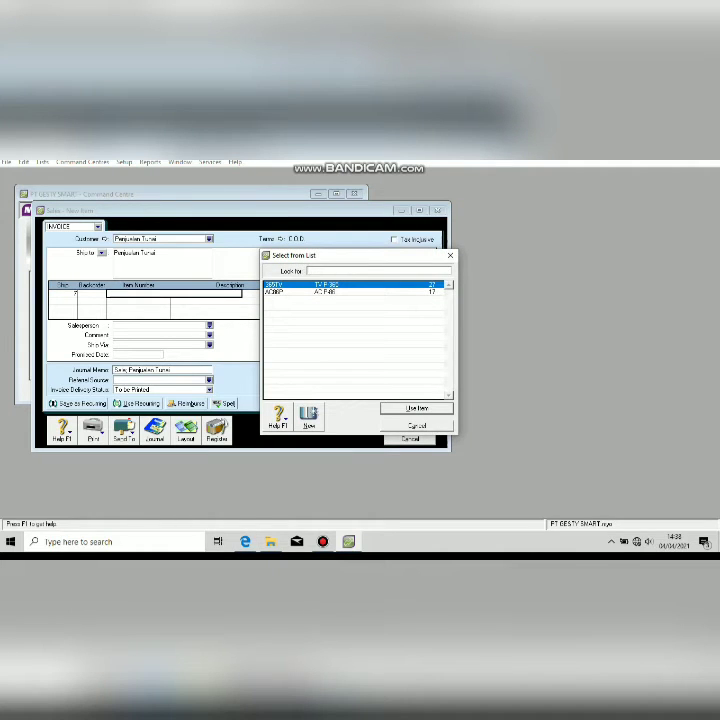
{"action": "key", "text": "Return"}
{"action": "key", "text": "Tab"}
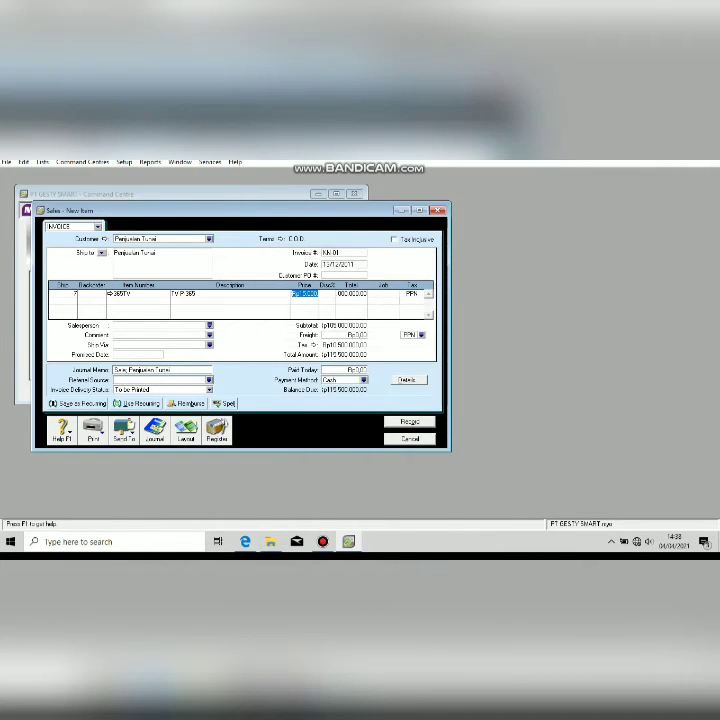
{"action": "key", "text": "alt+Tab"}
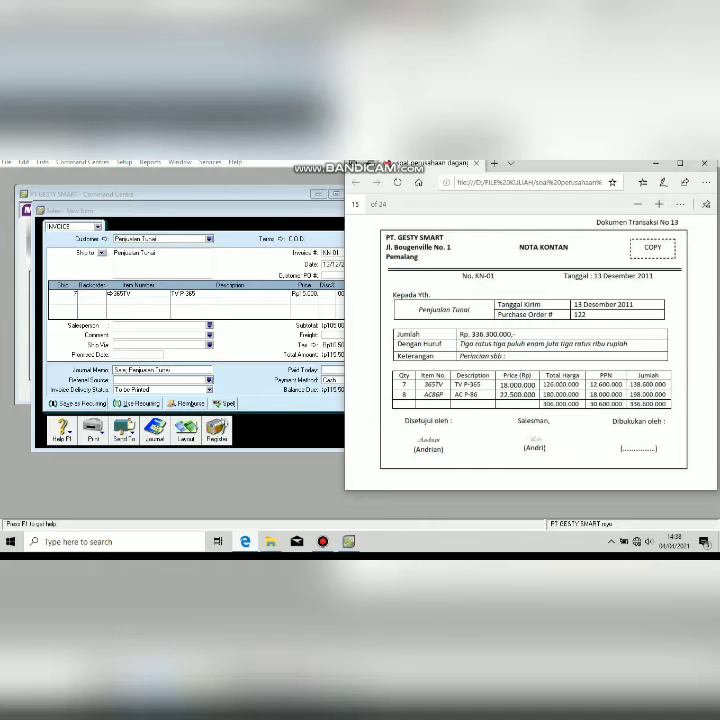
{"action": "key", "text": "alt+Tab"}
{"action": "type", "text": "18"}
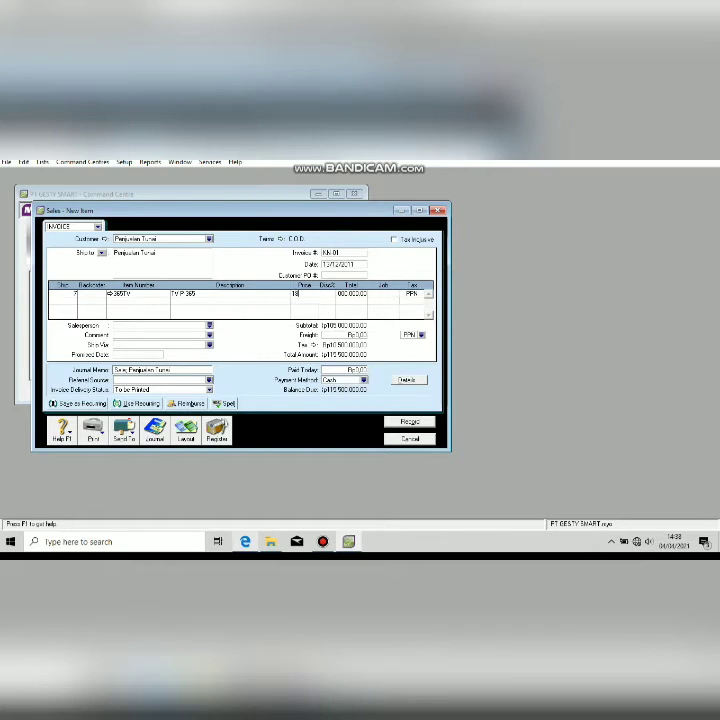
{"action": "type", "text": "000000"}
{"action": "key", "text": "Tab"}
Add the second line: 8 AC P-86 at 22,500,000.
{"action": "key", "text": "alt+Tab"}
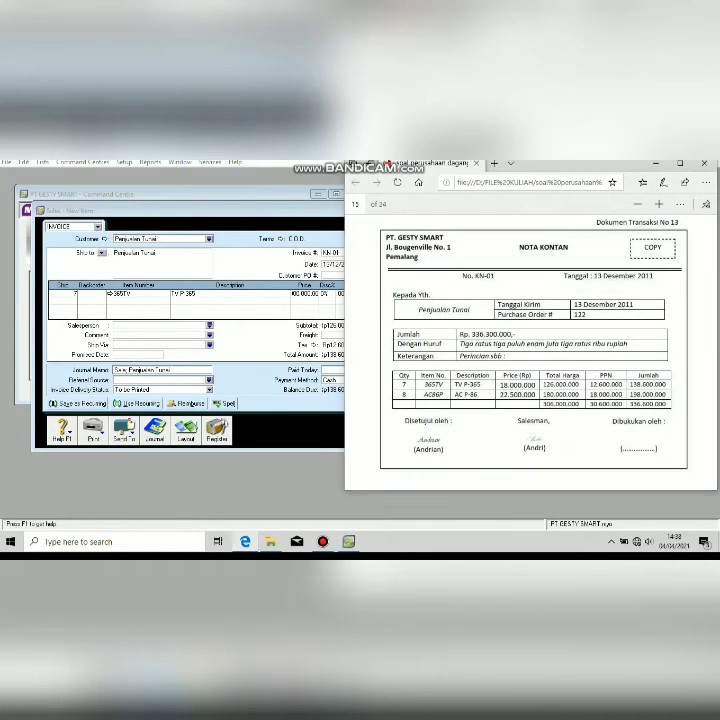
{"action": "key", "text": "alt+Tab"}
{"action": "key", "text": "alt+Tab"}
{"action": "key", "text": "alt+Tab"}
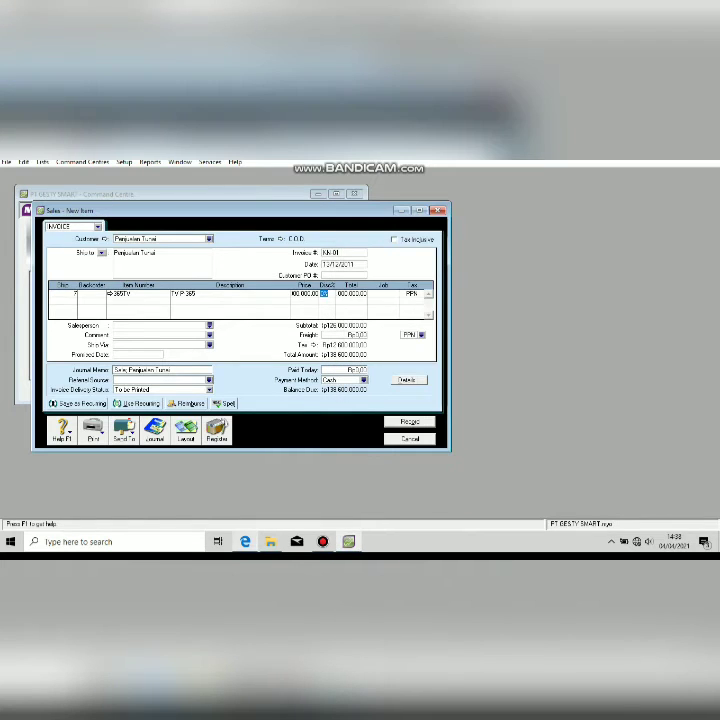
{"action": "key", "text": "Tab"}
{"action": "key", "text": "Tab"}
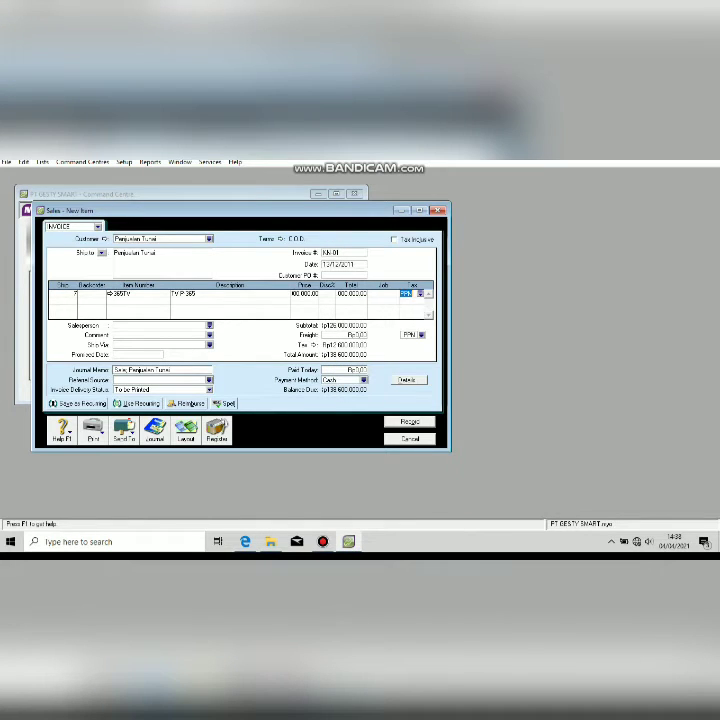
{"action": "type", "text": "8"}
{"action": "key", "text": "Tab"}
{"action": "key", "text": "Tab"}
{"action": "key", "text": "Tab"}
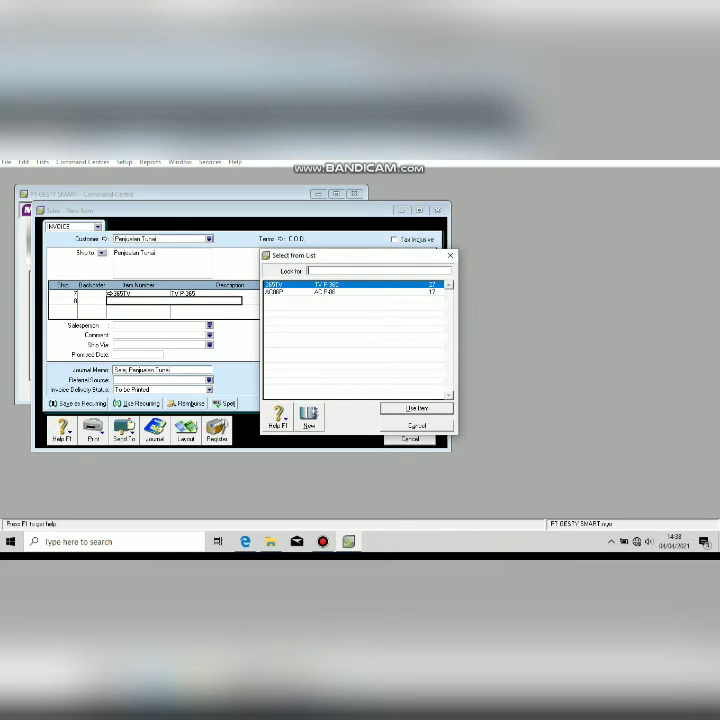
{"action": "key", "text": "Down"}
{"action": "key", "text": "Return"}
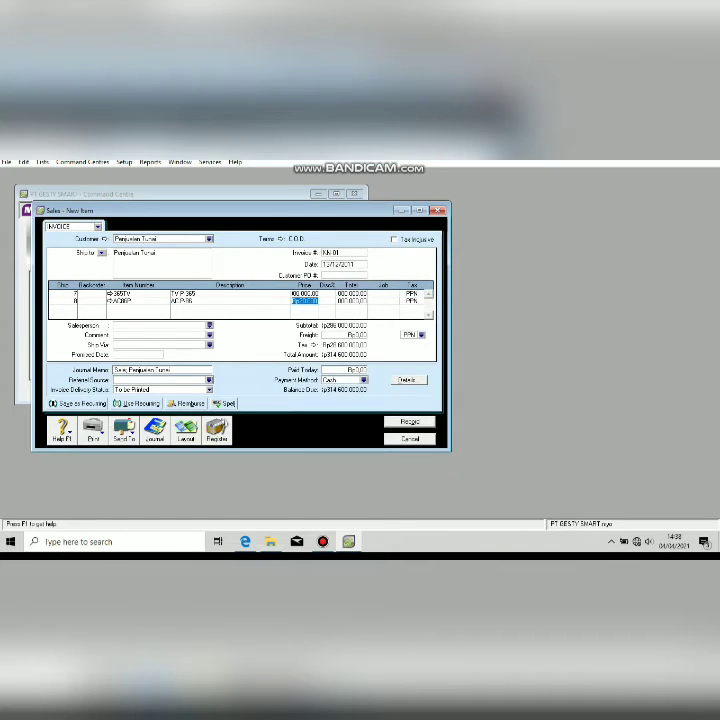
{"action": "key", "text": "alt+Tab"}
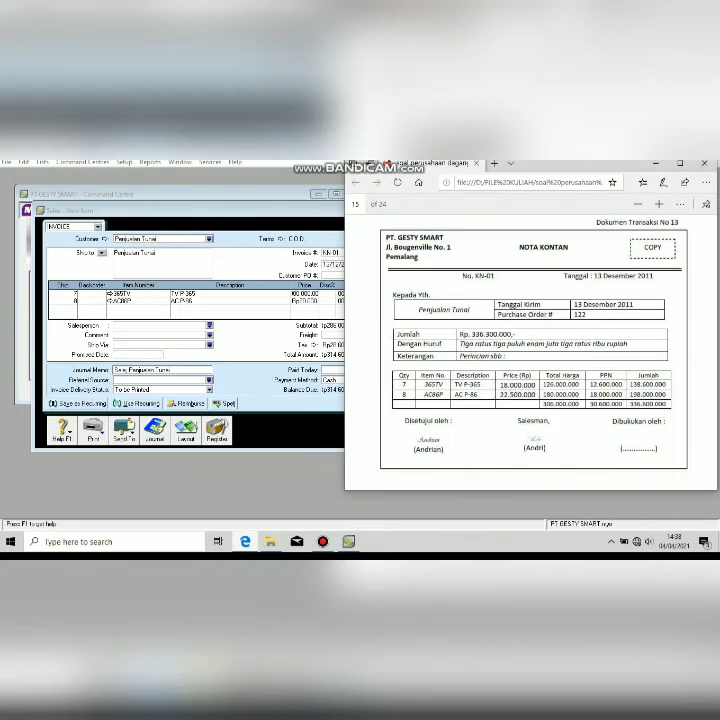
{"action": "key", "text": "alt+Tab"}
{"action": "type", "text": "225"}
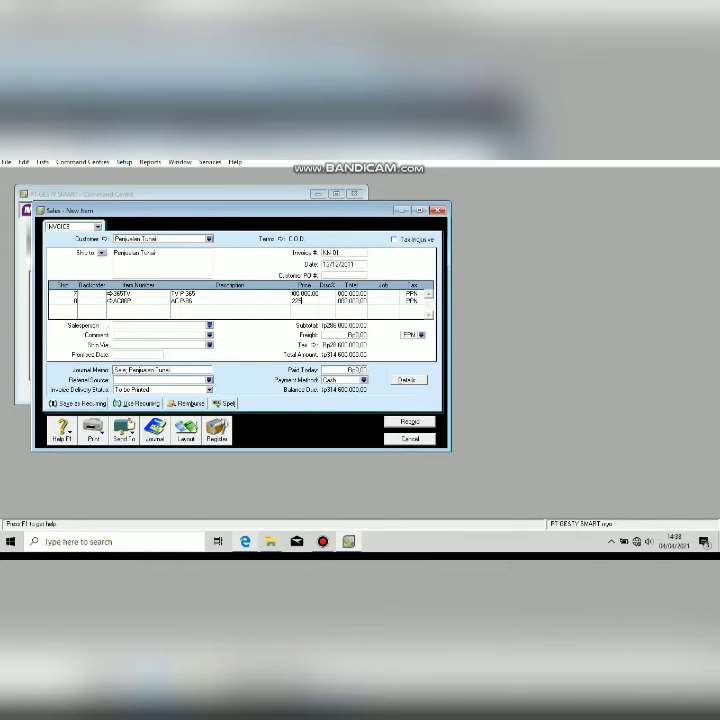
{"action": "type", "text": "00000"}
{"action": "key", "text": "Tab"}
{"action": "key", "text": "Tab"}
{"action": "key", "text": "Tab"}
Enter full Rp336,600,000 cash payment, memo 'Penjualan Tunai', and record the sale.
{"action": "left_click", "coordinate": [345, 370]}
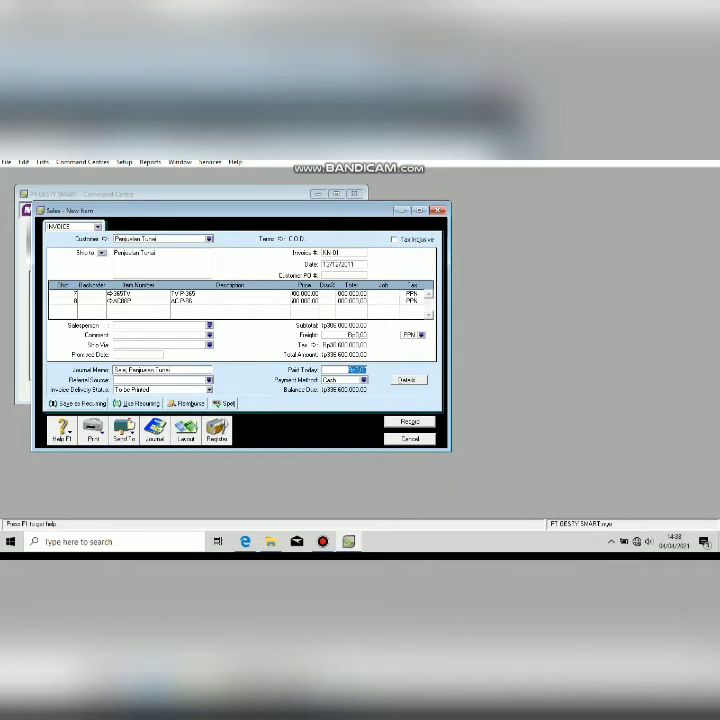
{"action": "key", "text": "alt+Tab"}
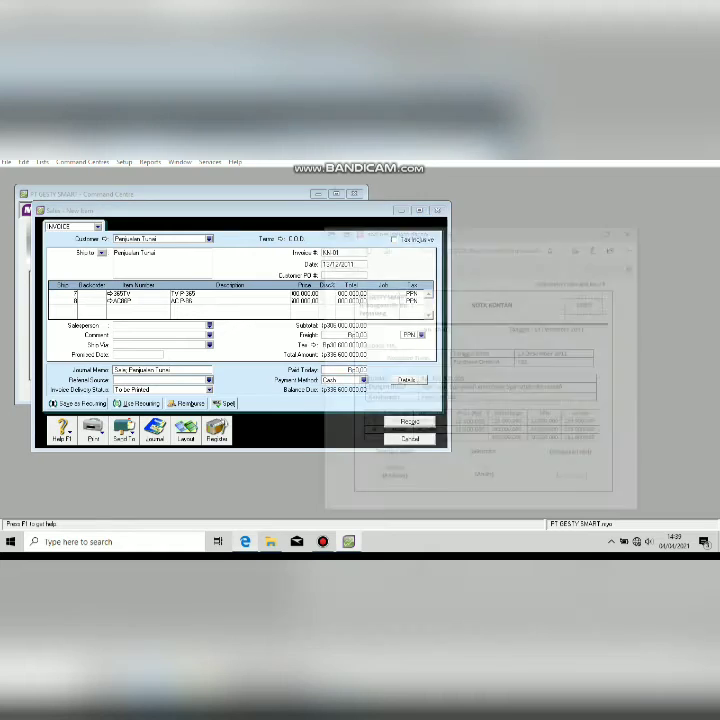
{"action": "key", "text": "super+Down"}
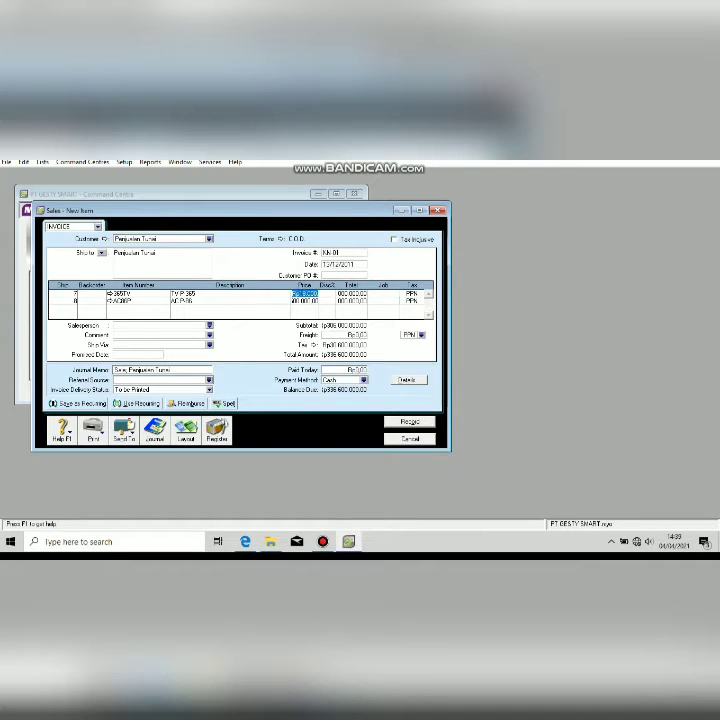
{"action": "key", "text": "alt+Tab"}
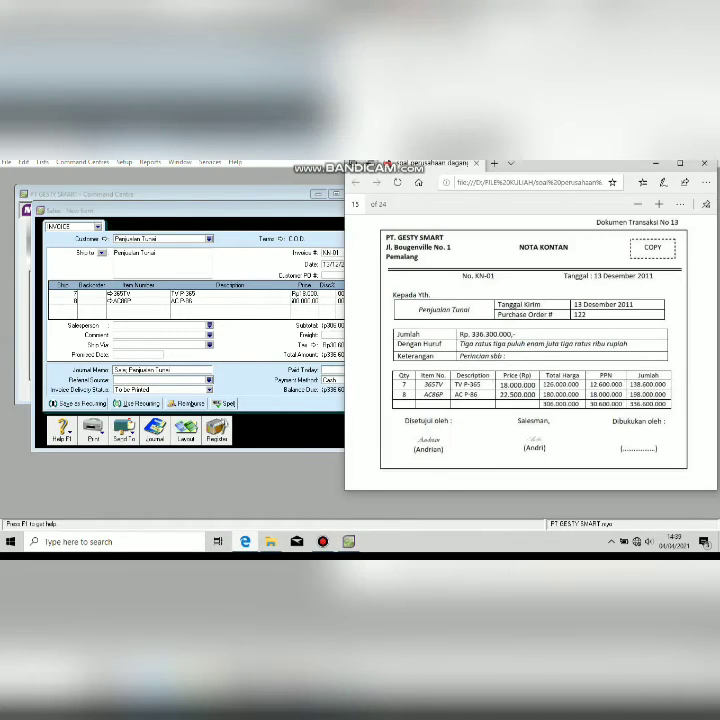
{"action": "key", "text": "alt+Tab"}
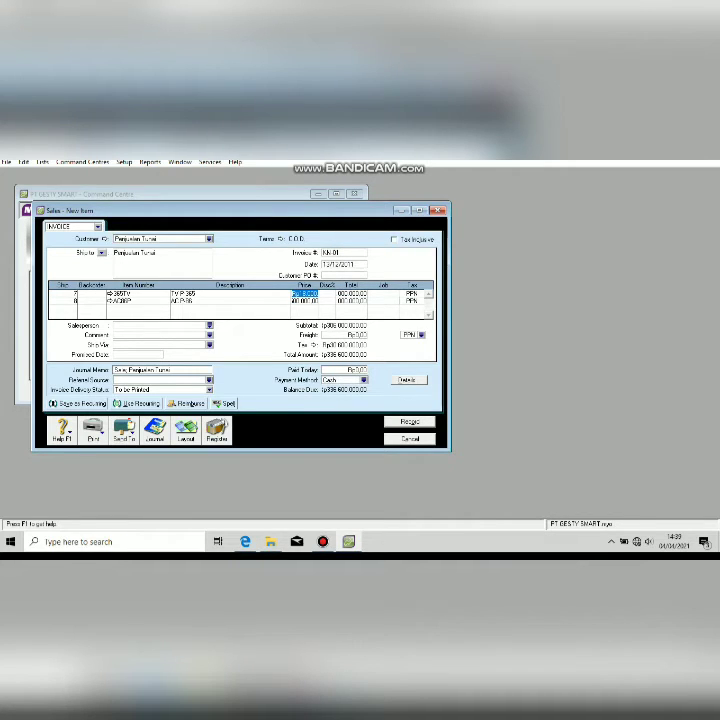
{"action": "left_click", "coordinate": [350, 370]}
{"action": "type", "text": "3366"}
{"action": "key", "text": "Tab"}
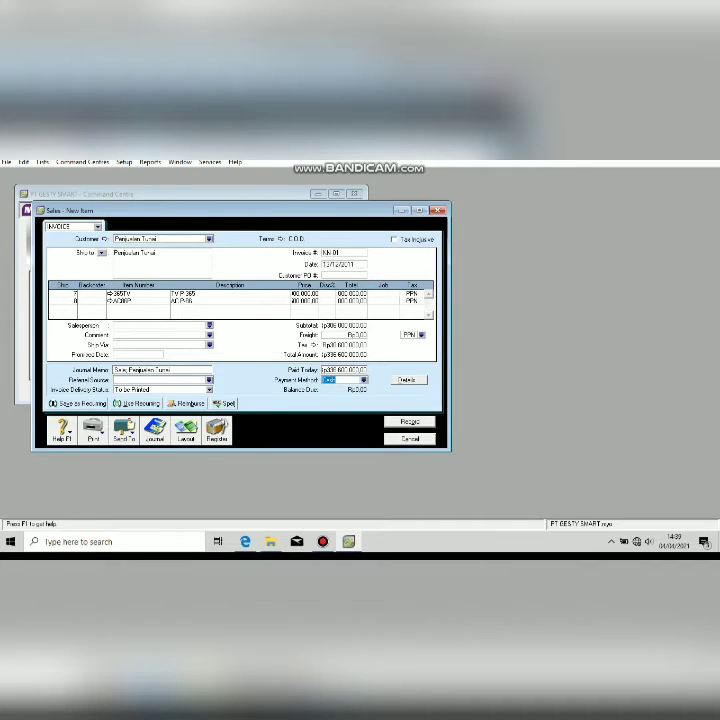
{"action": "key", "text": "Tab"}
{"action": "key", "text": "Tab"}
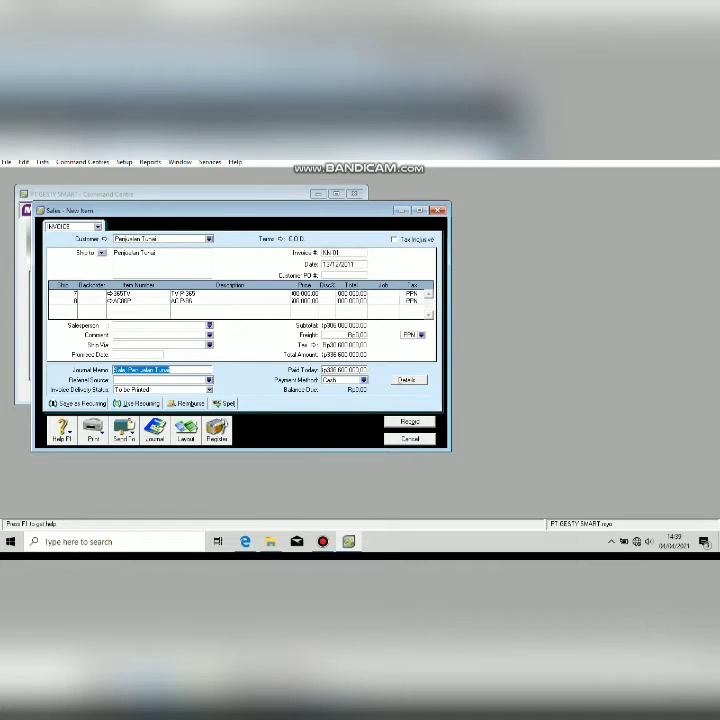
{"action": "type", "text": "Penjualan Tunai"}
{"action": "key", "text": "Return"}
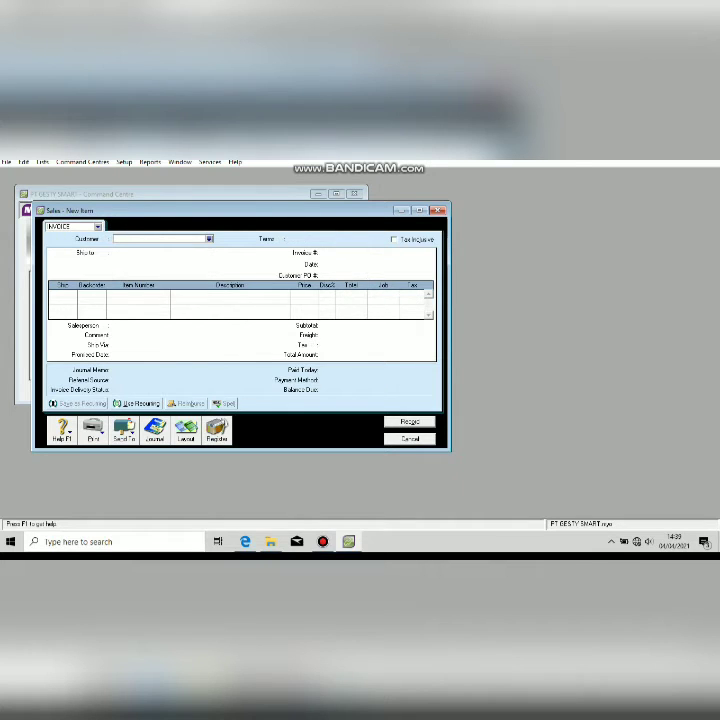
Close the blank sales form, check the source PDF, and start a Receive Payments entry.
{"action": "key", "text": "Escape"}
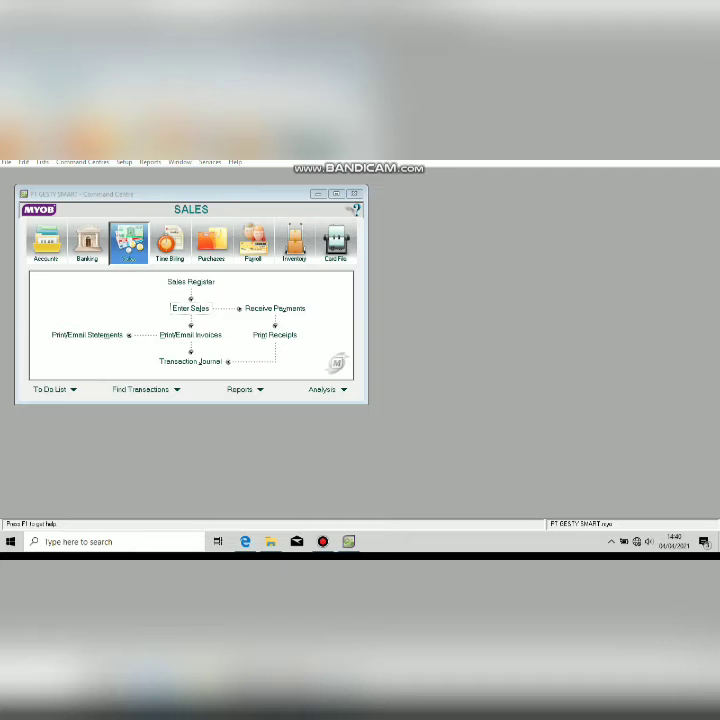
{"action": "key", "text": "alt+Tab"}
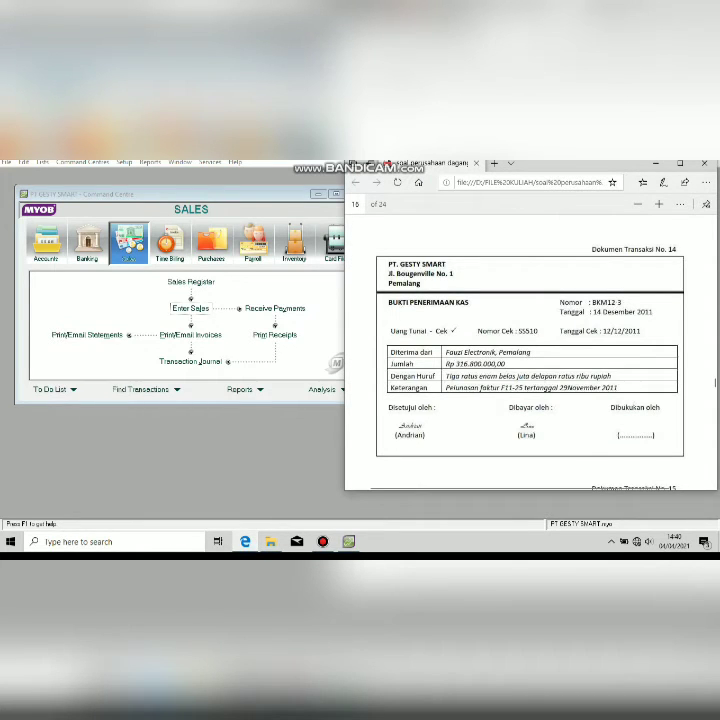
{"action": "key", "text": "alt+Tab"}
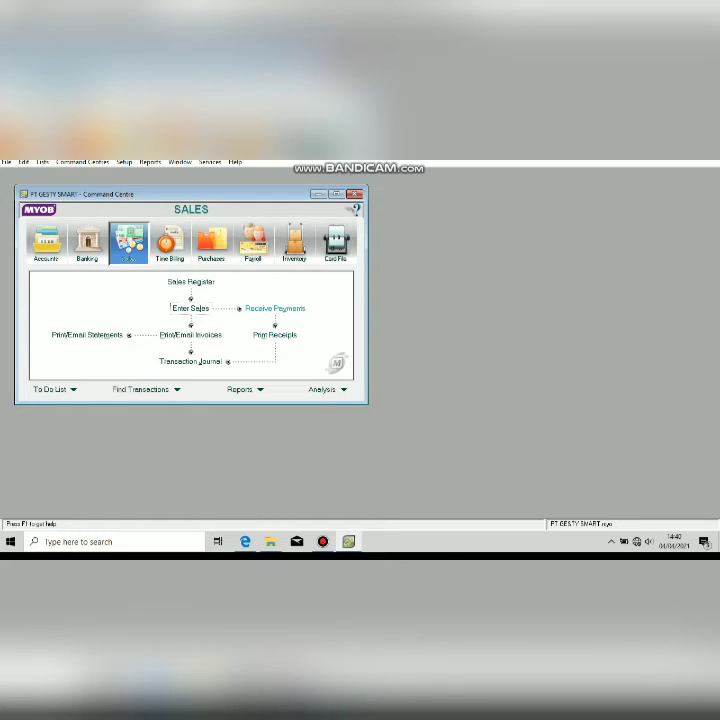
{"action": "left_click", "coordinate": [275, 308]}
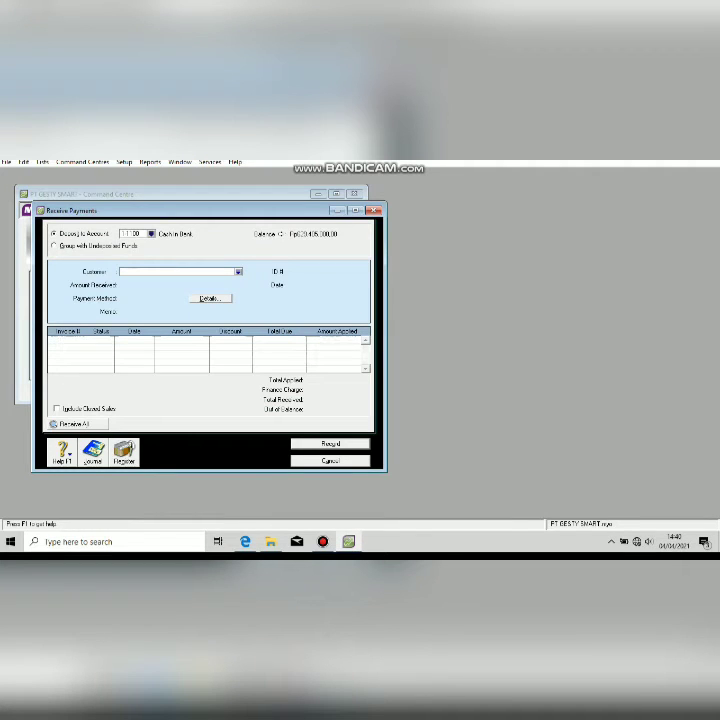
Choose Fauzi Elektronik, set receipt ID BKM12-3 and date 14/12/2011.
{"action": "left_click", "coordinate": [238, 272]}
{"action": "double_click", "coordinate": [262, 293]}
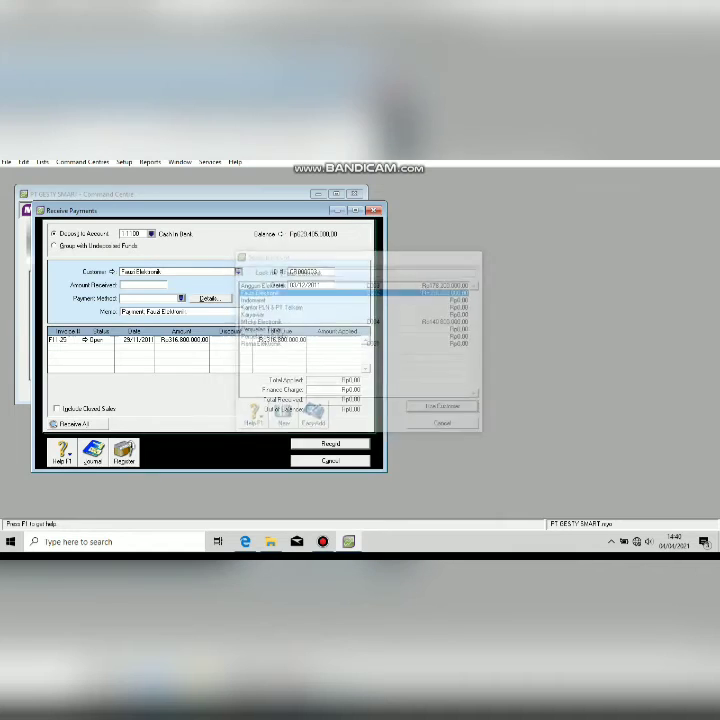
{"action": "left_click", "coordinate": [304, 272]}
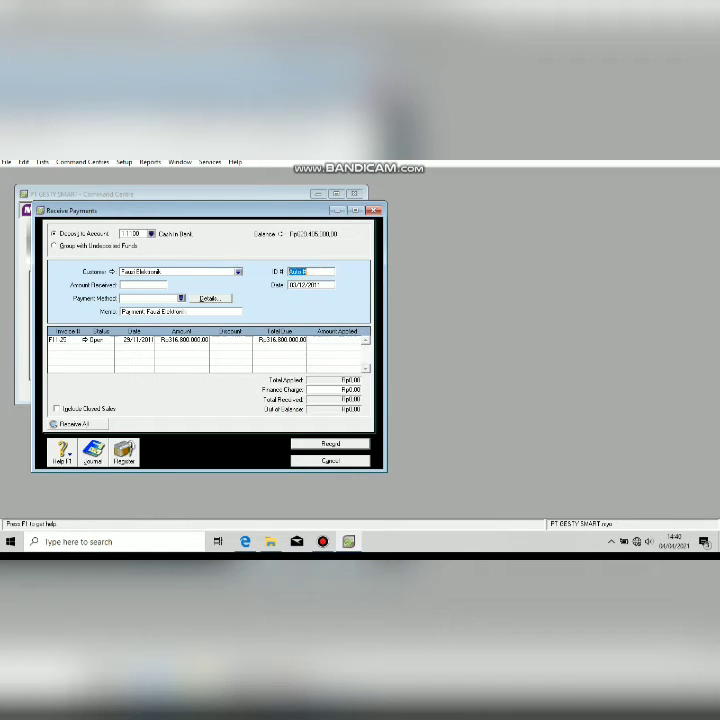
{"action": "type", "text": "BKM12"}
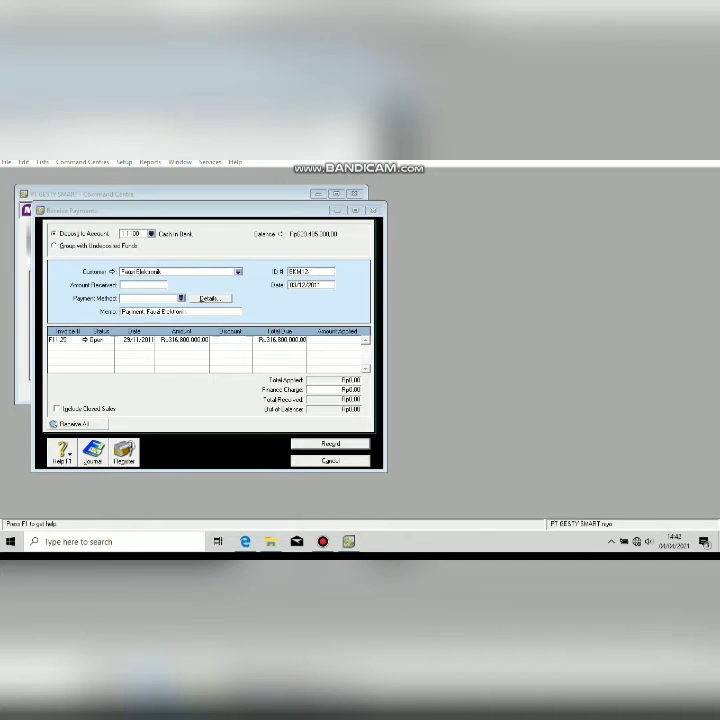
{"action": "type", "text": "-"}
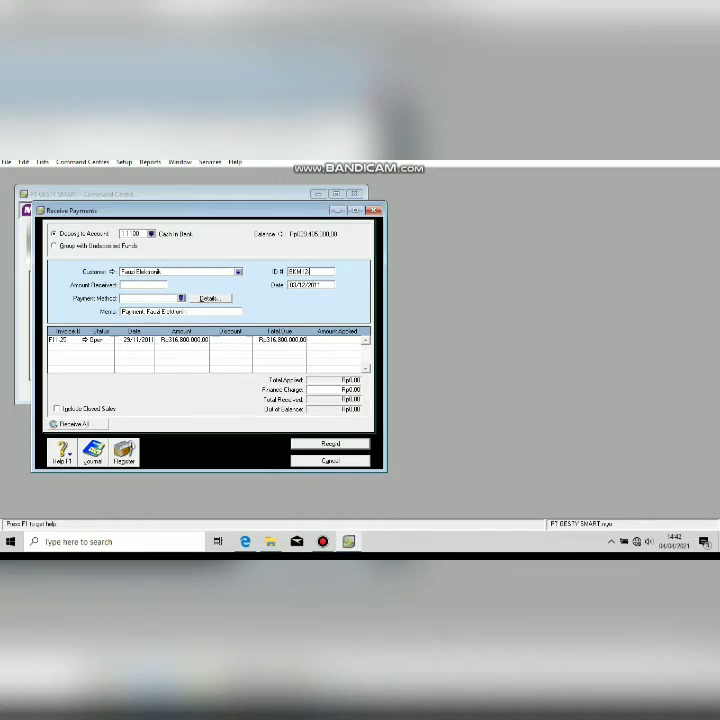
{"action": "type", "text": "3"}
{"action": "key", "text": "Tab"}
{"action": "key", "text": "Delete"}
{"action": "key", "text": "Delete"}
{"action": "type", "text": "14"}
{"action": "key", "text": "Tab"}
Enter Rp316,800,000 with memo Pelunasan Piutang, apply it to the open invoice, and record.
{"action": "type", "text": "316"}
{"action": "type", "text": "800000"}
{"action": "key", "text": "Tab"}
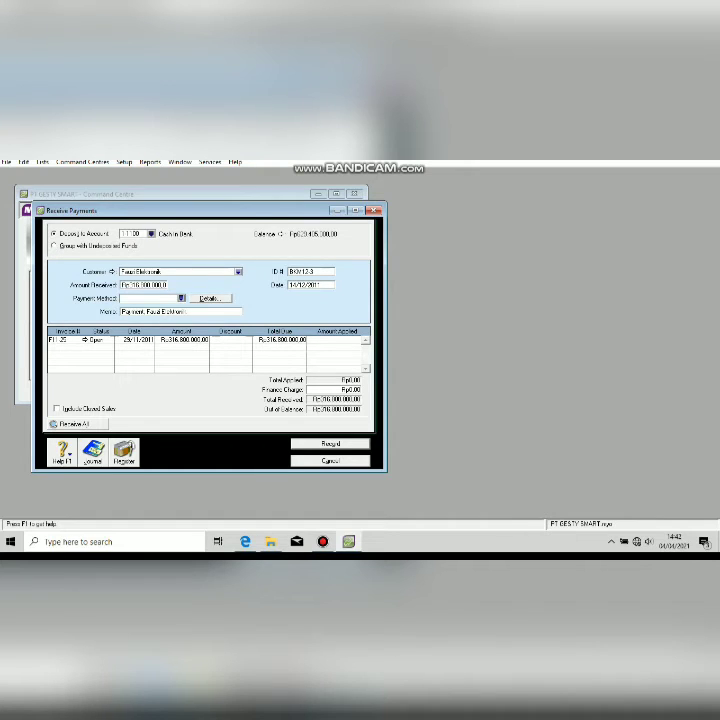
{"action": "key", "text": "Tab"}
{"action": "type", "text": "pelu"}
{"action": "type", "text": "nasan FI"}
{"action": "type", "text": "utan"}
{"action": "key", "text": "Tab"}
{"action": "key", "text": "Tab"}
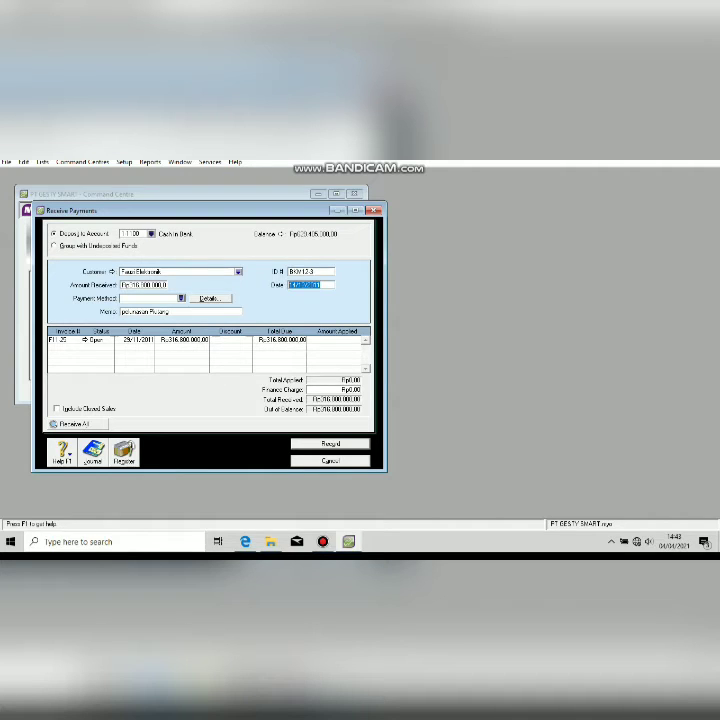
{"action": "key", "text": "Tab"}
{"action": "key", "text": "Tab"}
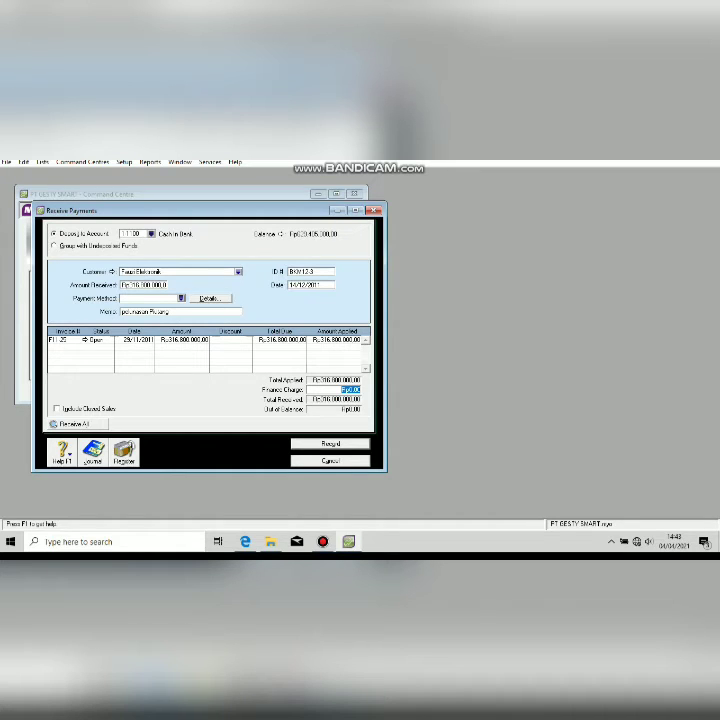
{"action": "key", "text": "Return"}
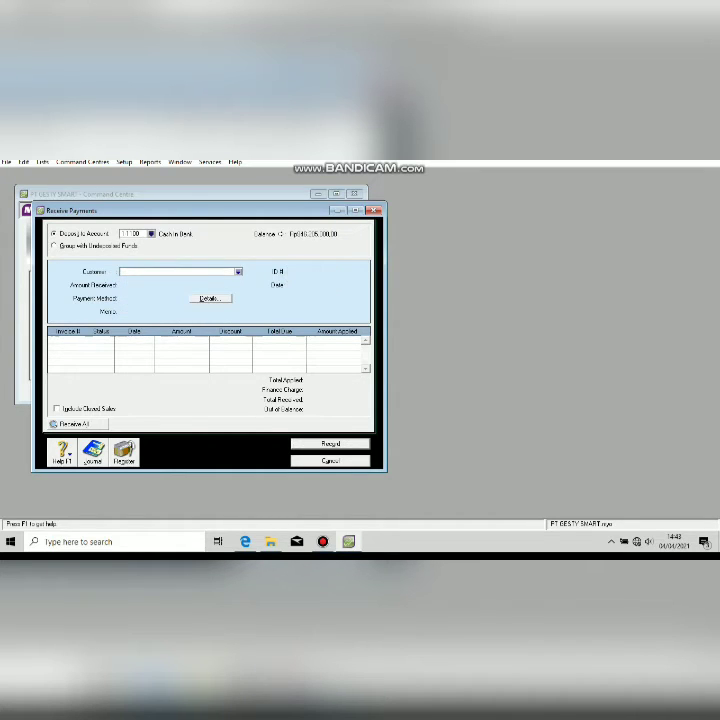
Close Receive Payments and start a new Spend Money transaction from Banking.
{"action": "key", "text": "Escape"}
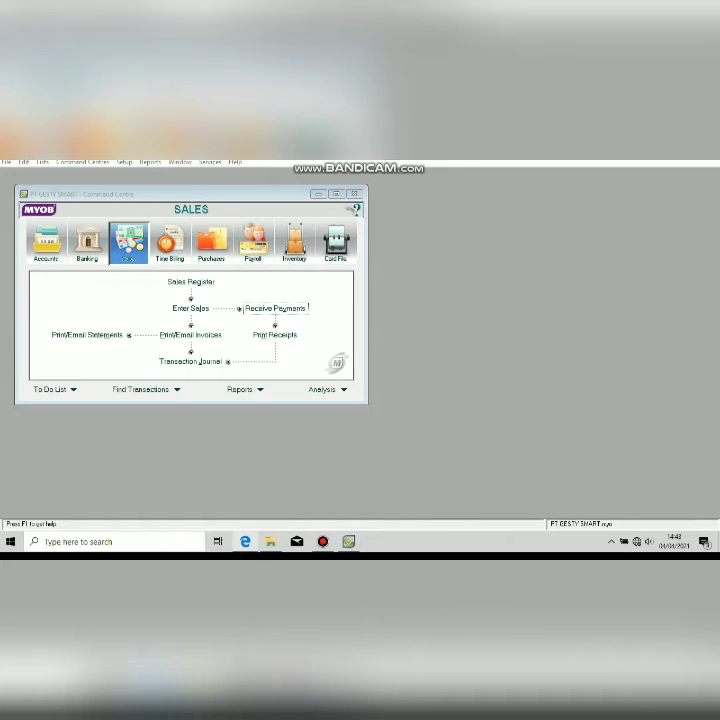
{"action": "key", "text": "alt+Tab"}
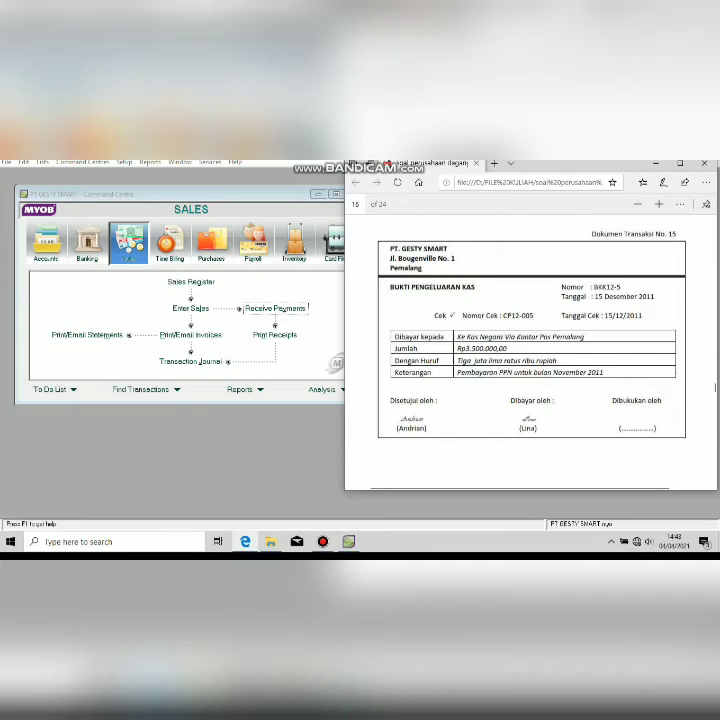
{"action": "key", "text": "alt+Tab"}
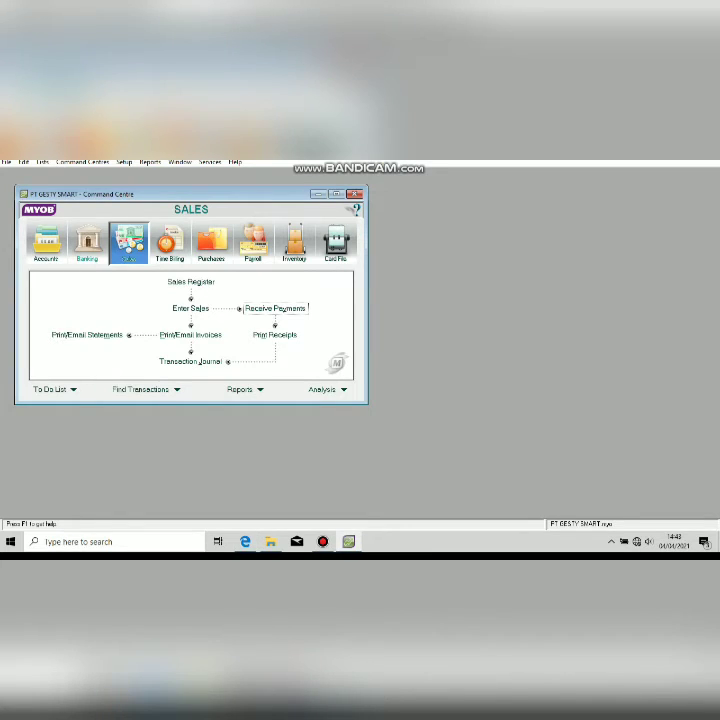
{"action": "left_click", "coordinate": [88, 248]}
{"action": "left_click", "coordinate": [88, 287]}
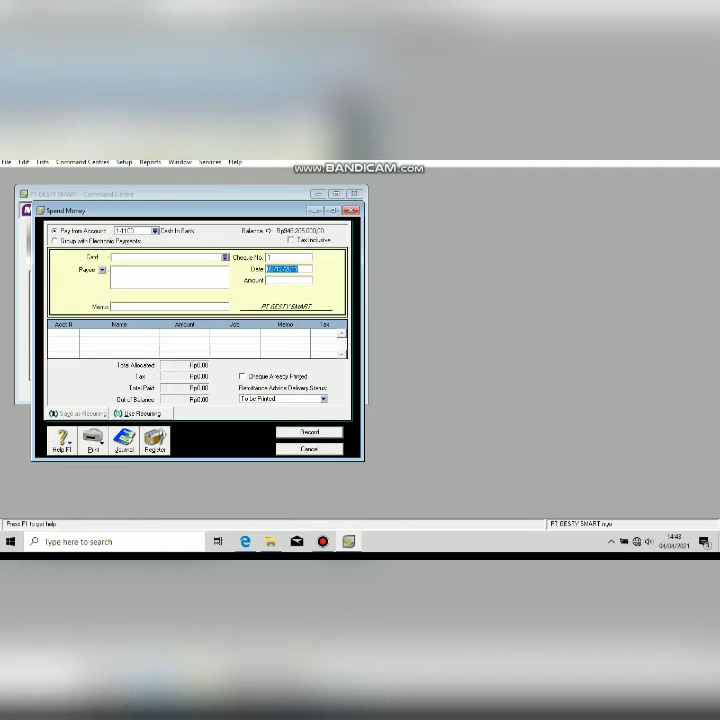
Create a new Kas Negara card and select it as the payee.
{"action": "left_click", "coordinate": [225, 257]}
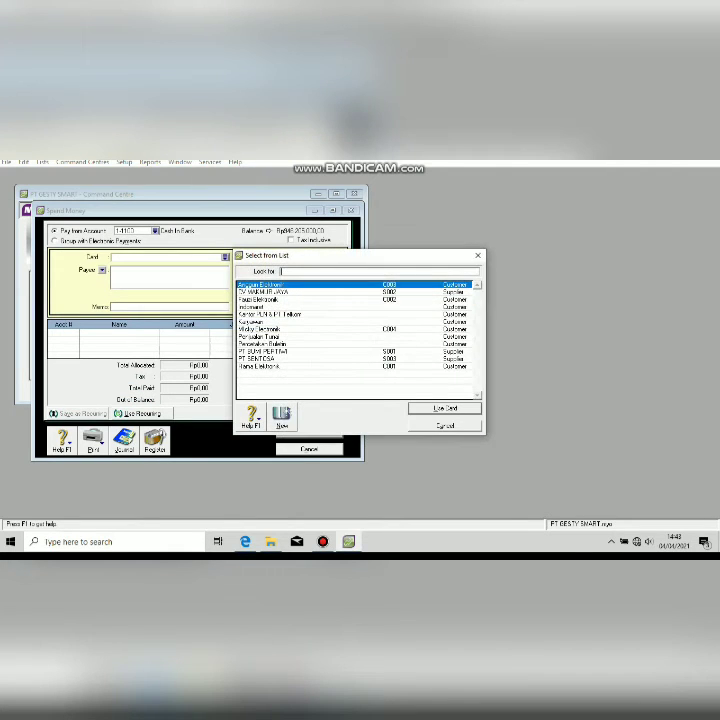
{"action": "left_click", "coordinate": [285, 413]}
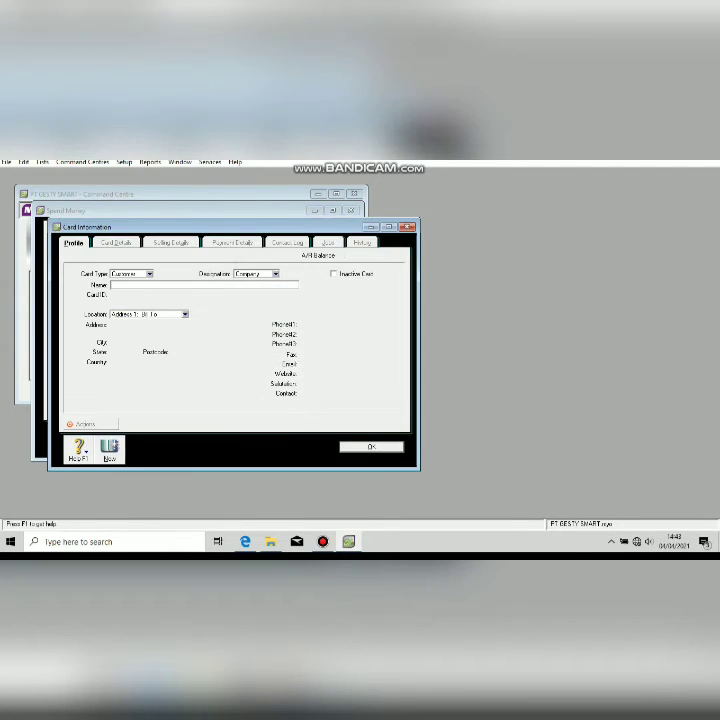
{"action": "type", "text": "Kac Nen"}
{"action": "type", "text": "gara"}
{"action": "key", "text": "Return"}
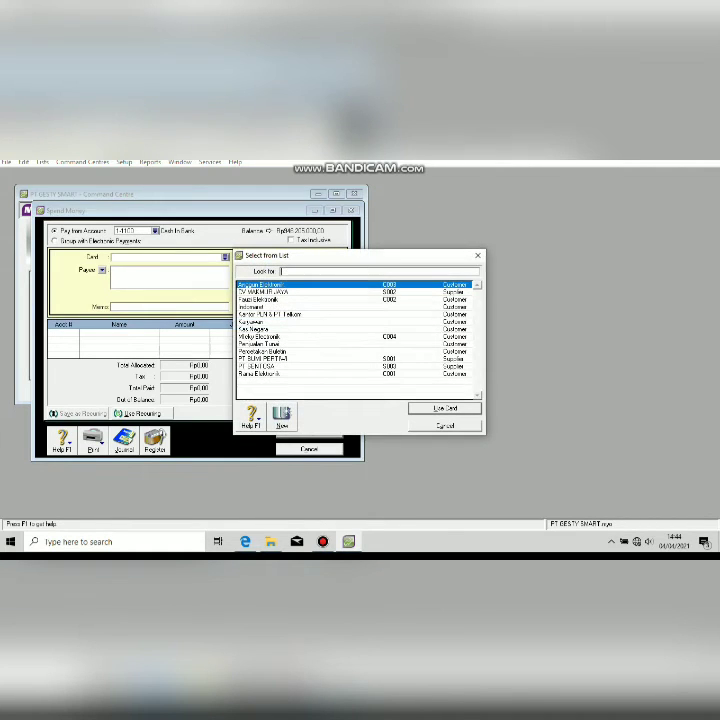
{"action": "double_click", "coordinate": [254, 329]}
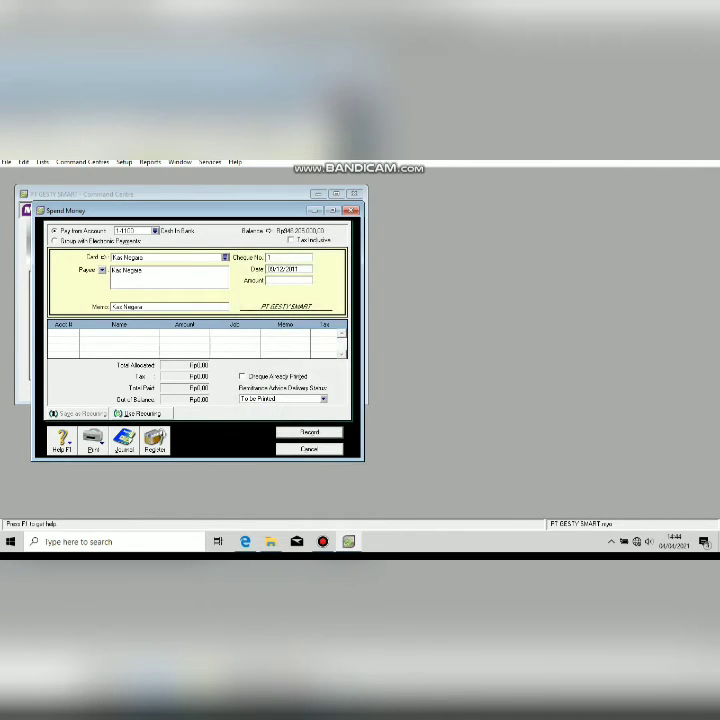
Enter memo 'pembayaran PPN Bulan November', cheque number BKK12-5 and the voucher date.
{"action": "key", "text": "Tab"}
{"action": "type", "text": "pembayaran PPN Bulan November"}
{"action": "key", "text": "Tab"}
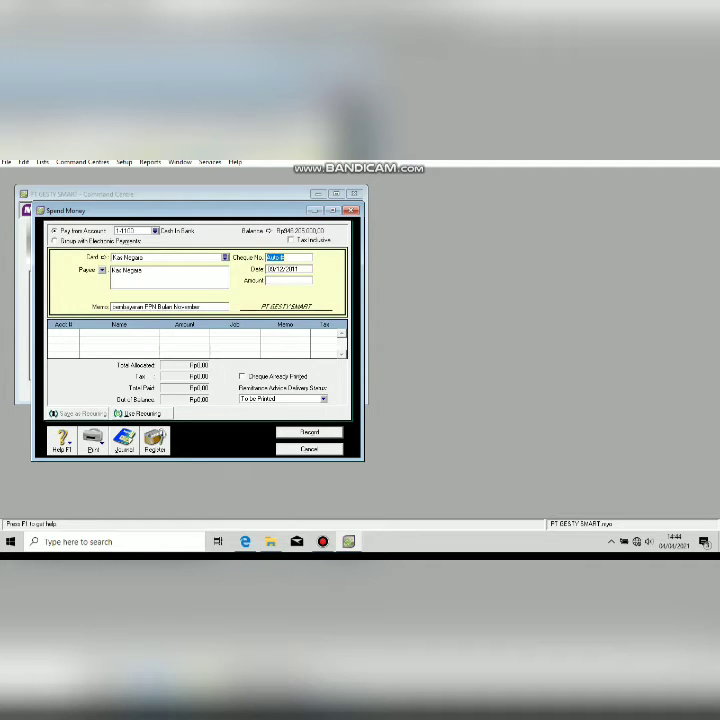
{"action": "type", "text": "BKK12-4"}
{"action": "key", "text": "alt+Tab"}
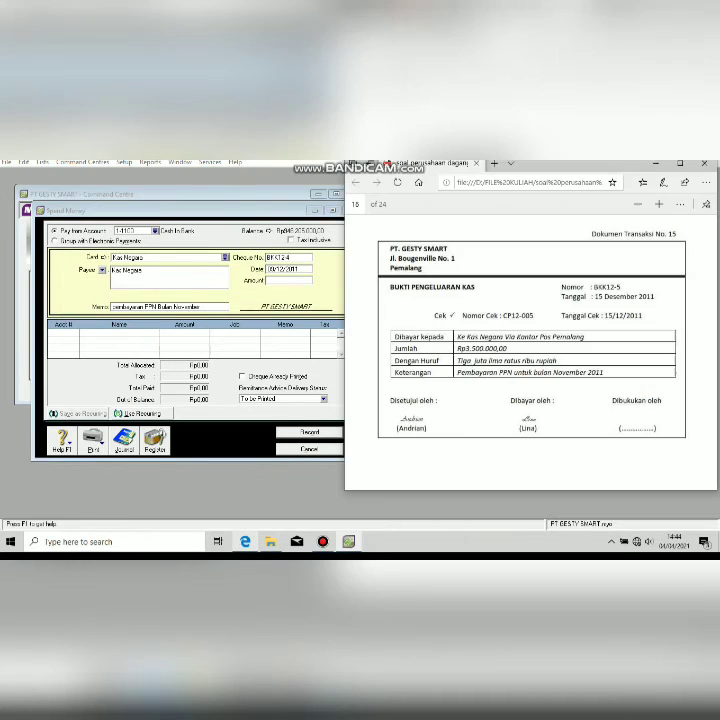
{"action": "key", "text": "alt+Tab"}
{"action": "key", "text": "BackSpace"}
{"action": "type", "text": "5"}
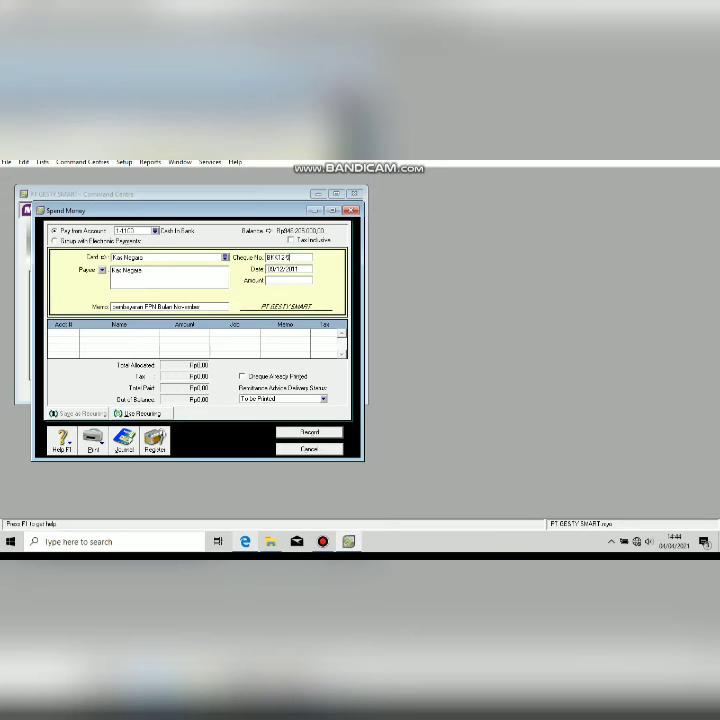
{"action": "key", "text": "Tab"}
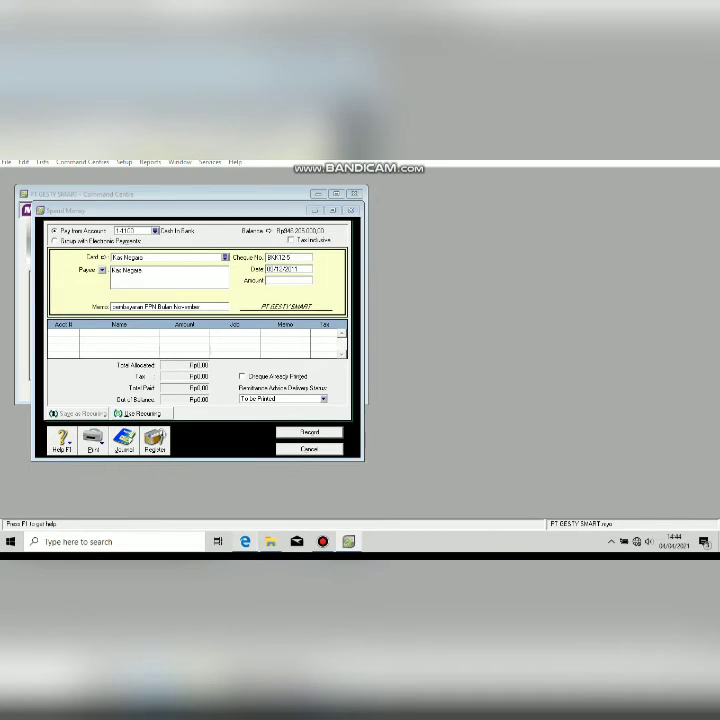
{"action": "key", "text": "alt+Tab"}
{"action": "key", "text": "alt+Tab"}
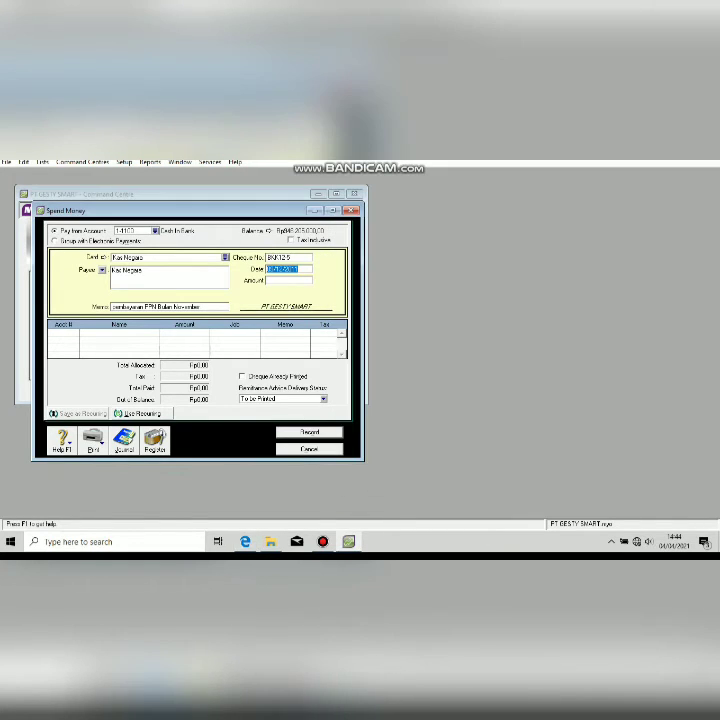
{"action": "type", "text": "15/12/2021"}
Allocate the Rp3,500,000 payment to PPN Payable and record it.
{"action": "key", "text": "Tab"}
{"action": "type", "text": "3.500.00"}
{"action": "key", "text": "Tab"}
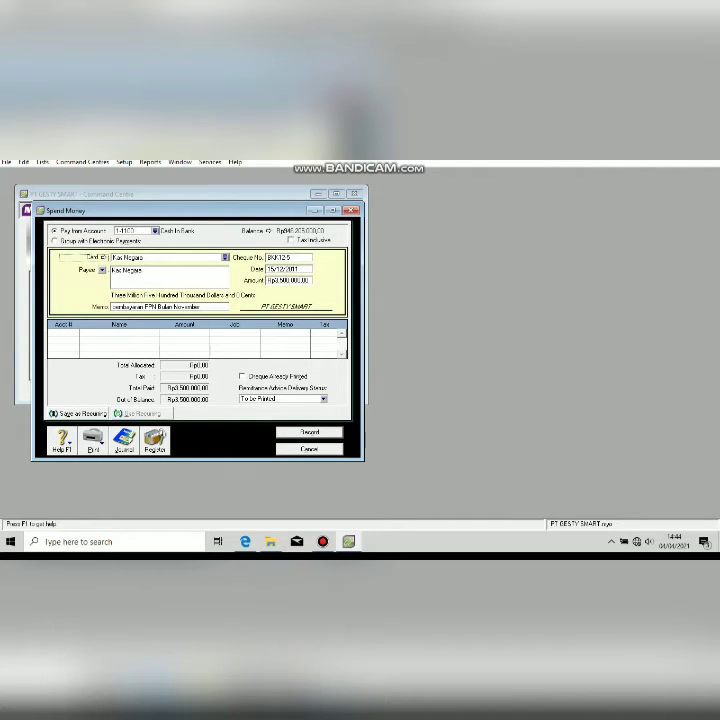
{"action": "key", "text": "Tab"}
{"action": "key", "text": "Tab"}
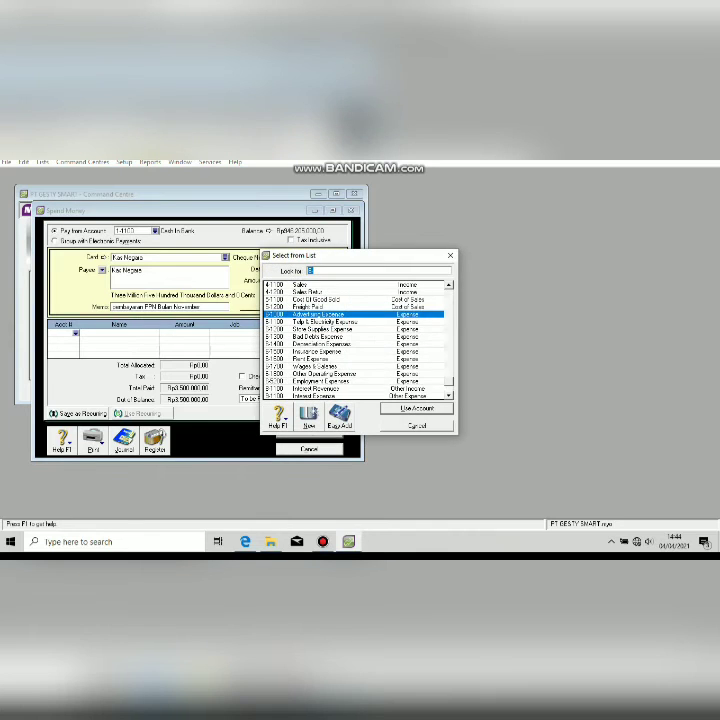
{"action": "type", "text": "2"}
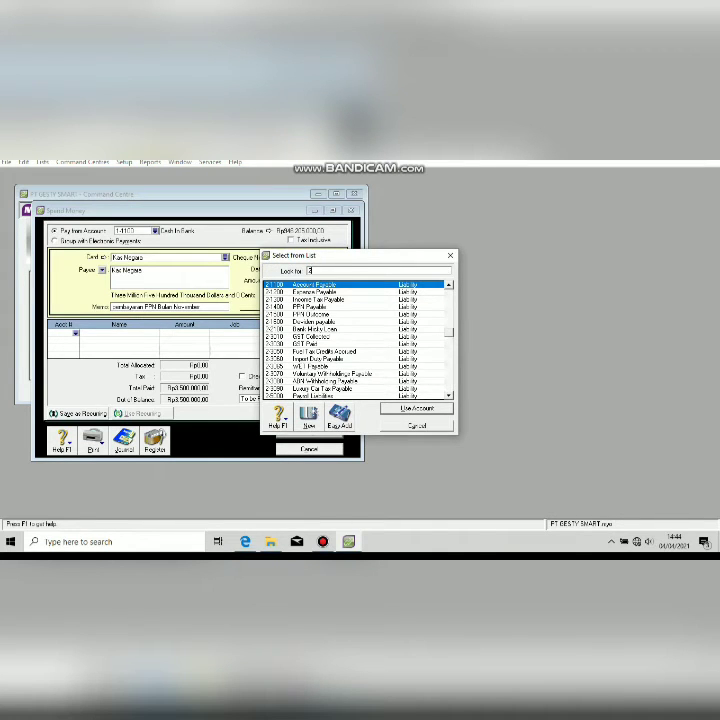
{"action": "key", "text": "Down"}
{"action": "key", "text": "Down"}
{"action": "key", "text": "Down"}
{"action": "key", "text": "Return"}
{"action": "key", "text": "Tab"}
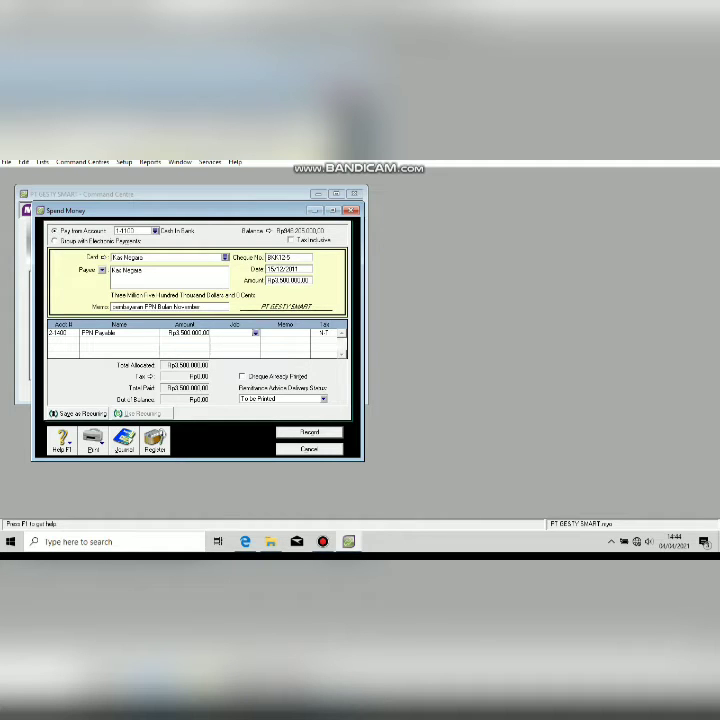
{"action": "key", "text": "alt+Tab"}
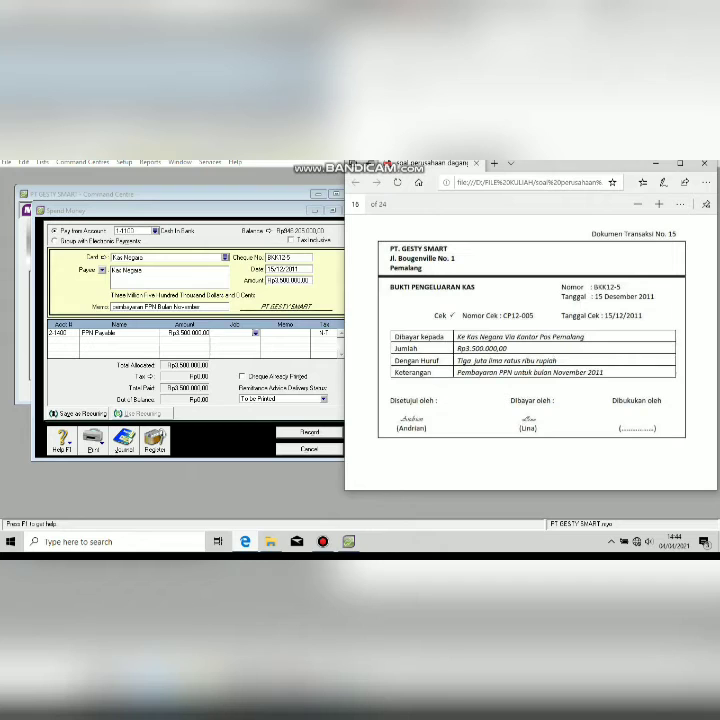
{"action": "key", "text": "alt+Tab"}
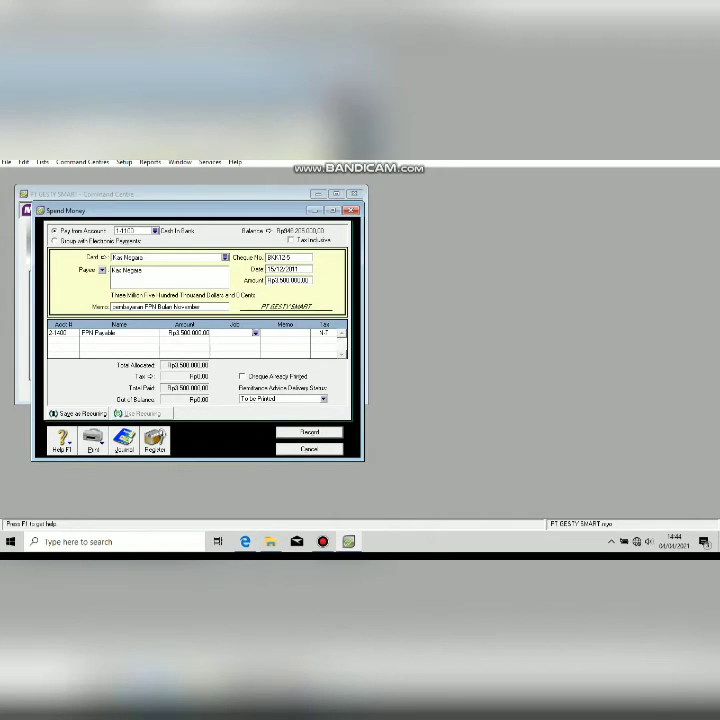
{"action": "key", "text": "Return"}
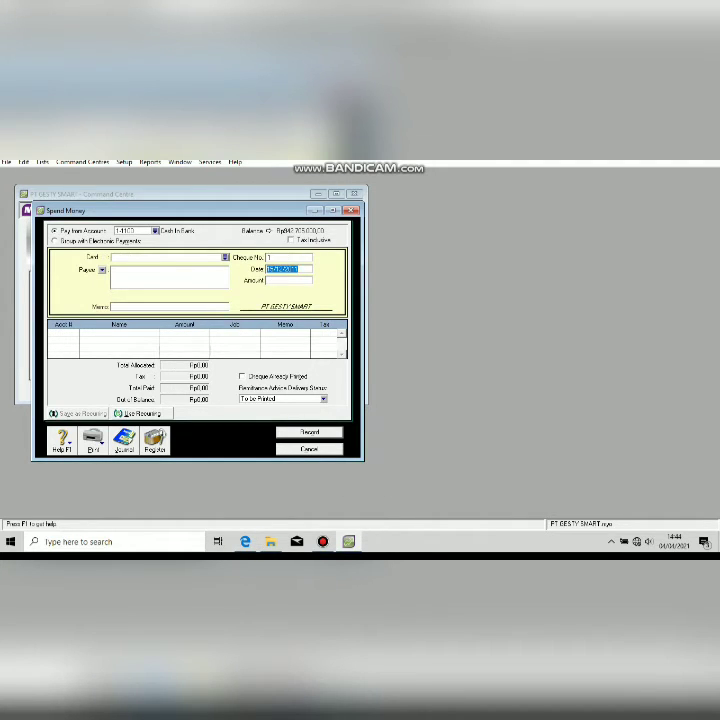
Close Spend Money, check payee on BKK12-6, and start a new Spend Money payment.
{"action": "key", "text": "Escape"}
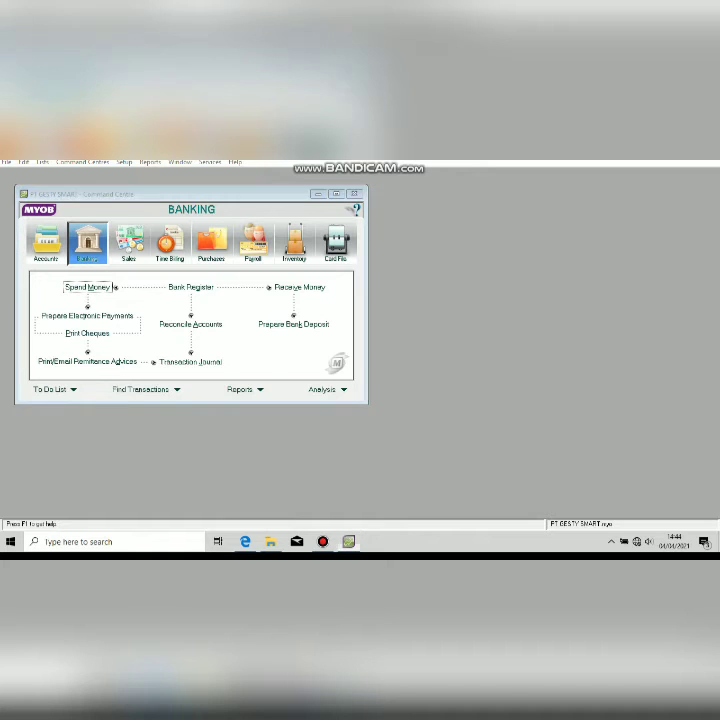
{"action": "key", "text": "alt+Tab"}
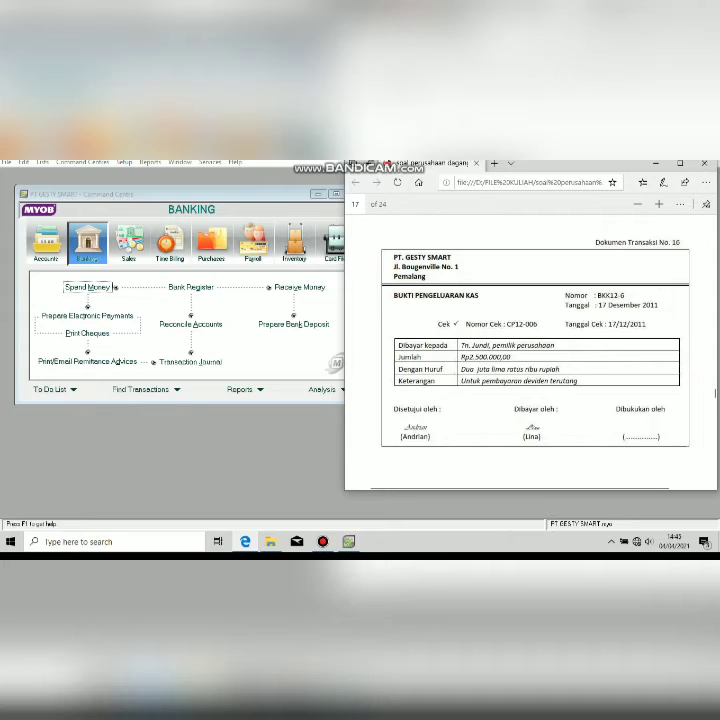
{"action": "left_click", "coordinate": [115, 287]}
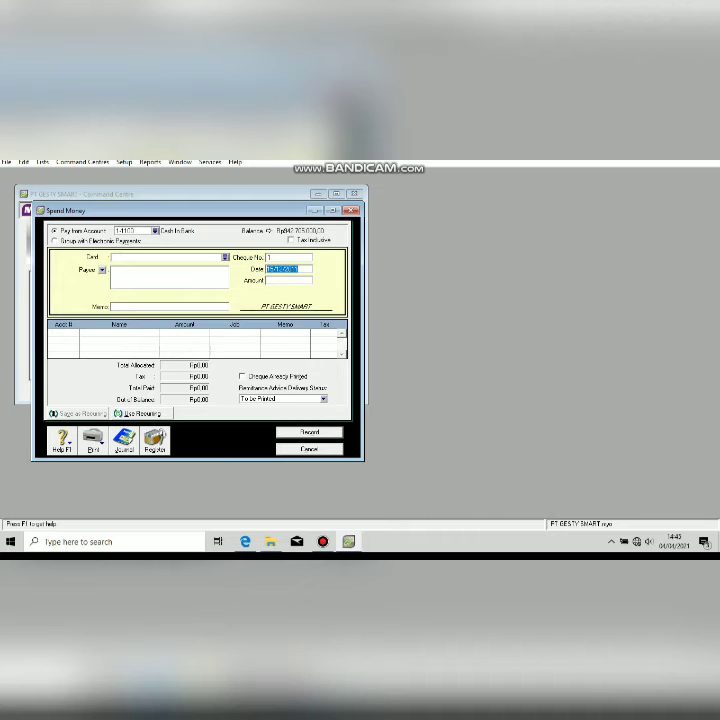
{"action": "left_click", "coordinate": [225, 257]}
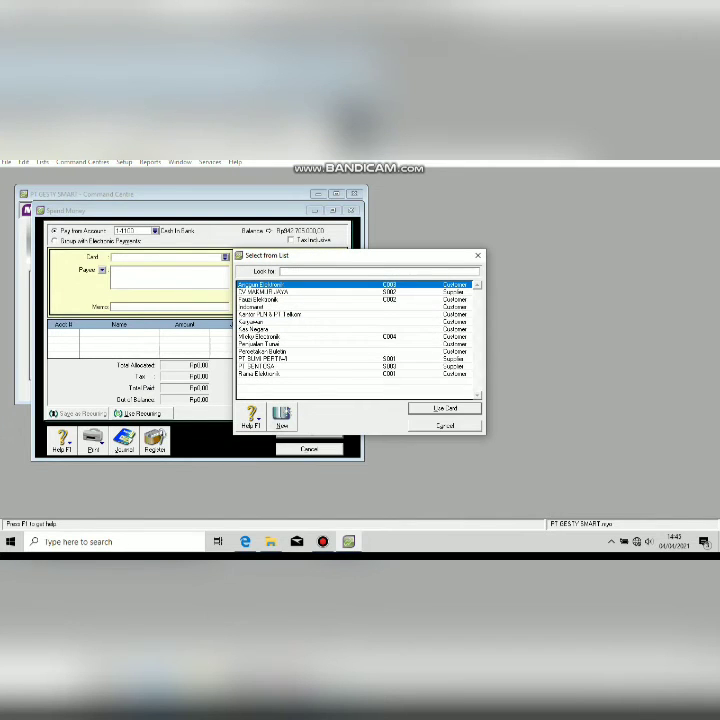
{"action": "key", "text": "alt+Tab"}
{"action": "left_click", "coordinate": [245, 541]}
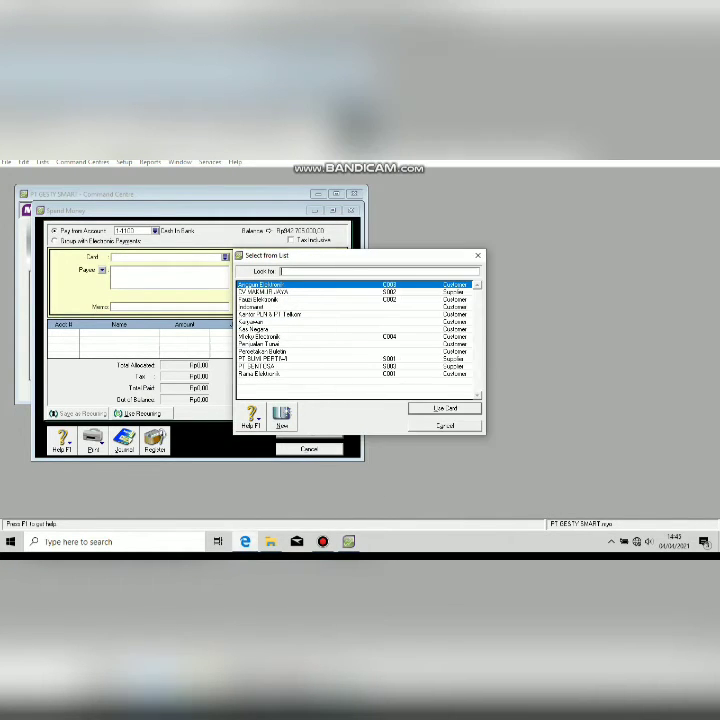
Create a new Individual card under the company owner's name.
{"action": "left_click", "coordinate": [282, 417]}
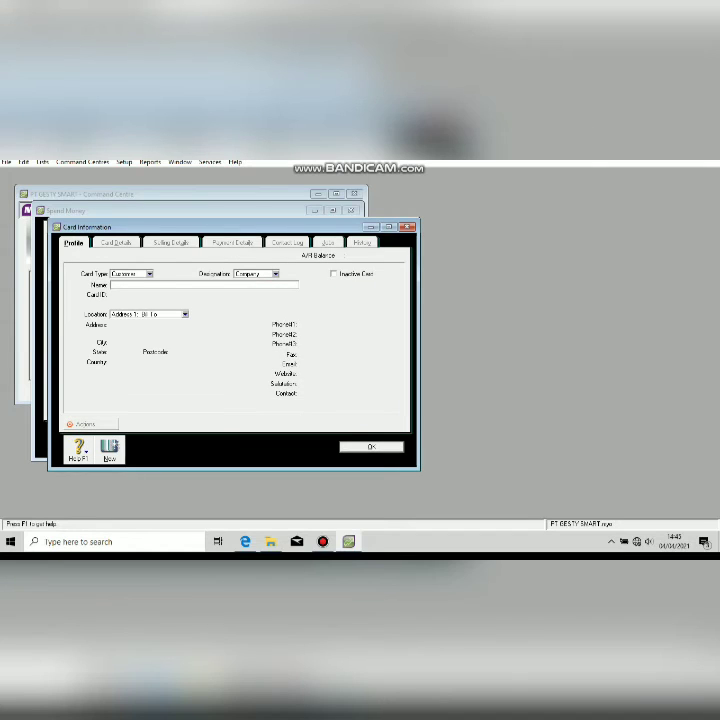
{"action": "left_click", "coordinate": [276, 274]}
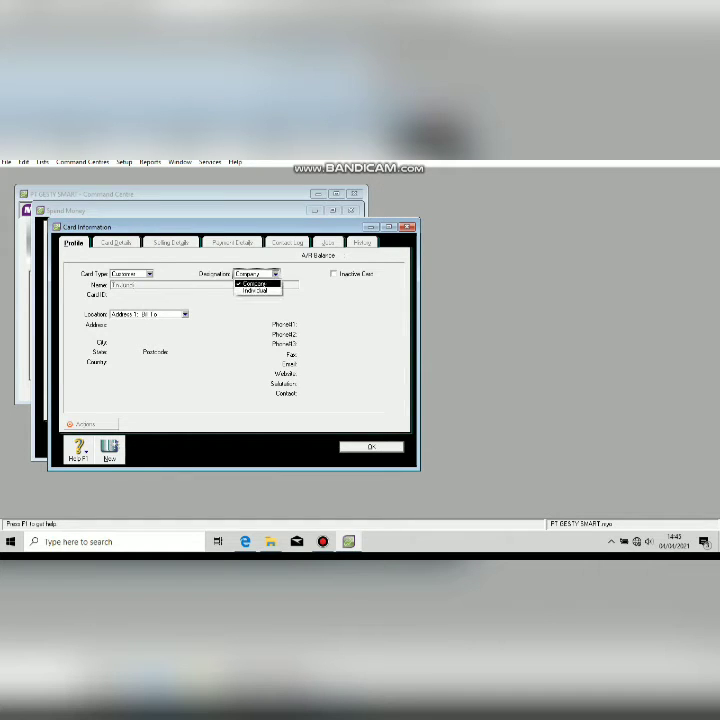
{"action": "left_click", "coordinate": [255, 291]}
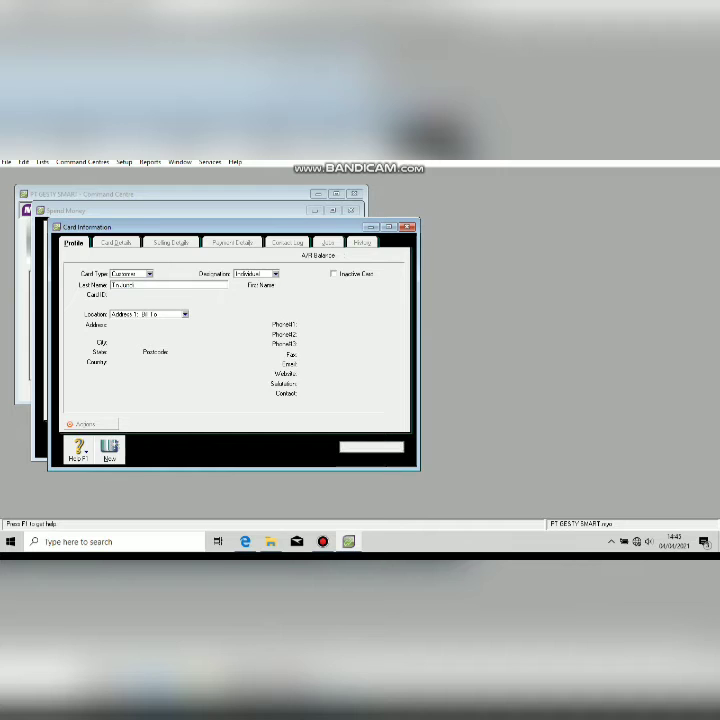
{"action": "left_click", "coordinate": [371, 447]}
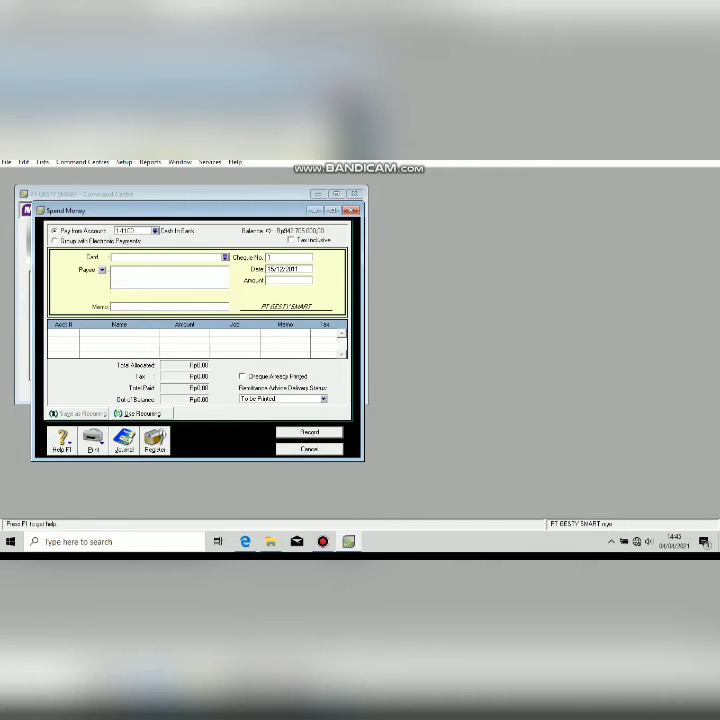
Choose the owner's card as payee, with memo 'Pembayaran Daniden' and cheque number BKK12-6.
{"action": "left_click", "coordinate": [225, 257]}
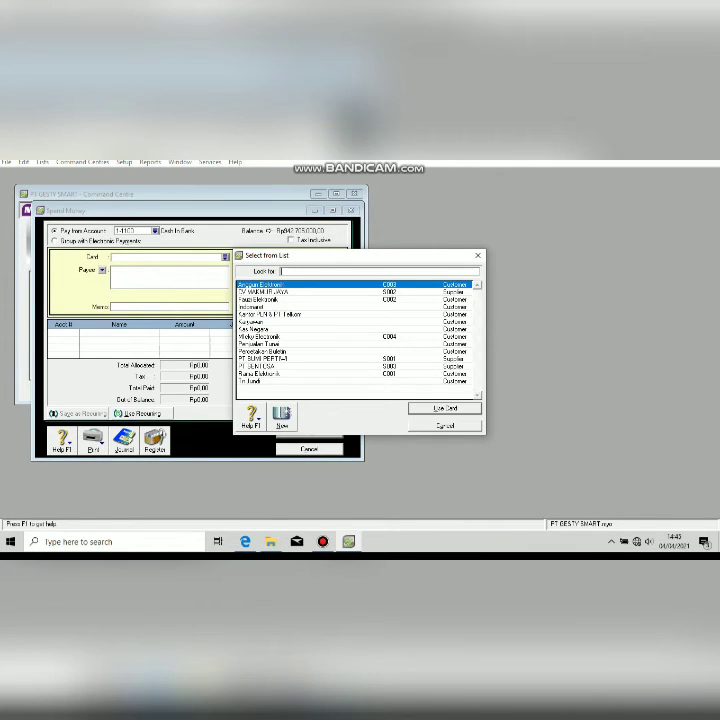
{"action": "double_click", "coordinate": [250, 381]}
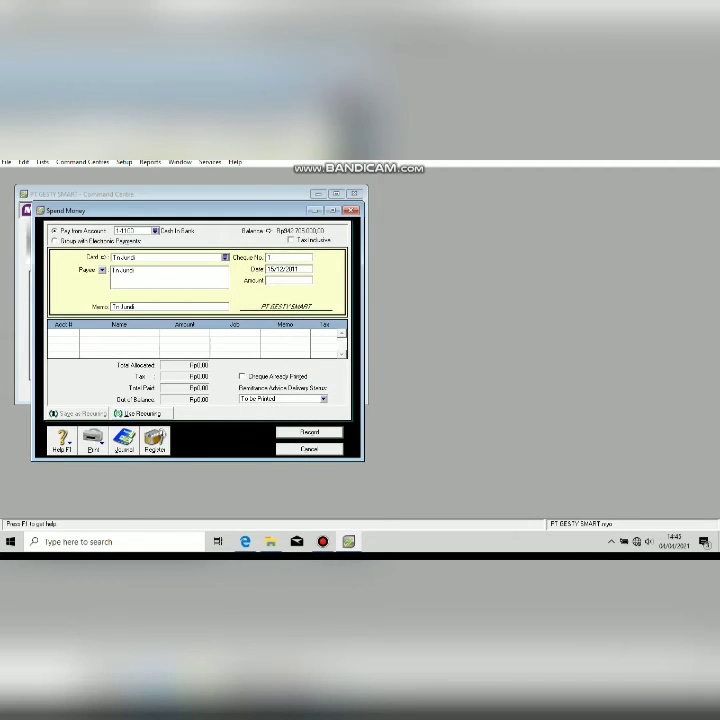
{"action": "key", "text": "Tab"}
{"action": "type", "text": "Pemb"}
{"action": "type", "text": "ayar"}
{"action": "type", "text": "an"}
{"action": "type", "text": " Dan"}
{"action": "type", "text": "iden"}
{"action": "key", "text": "Tab"}
{"action": "type", "text": "Bkk"}
{"action": "key", "text": "BackSpace"}
{"action": "key", "text": "BackSpace"}
{"action": "type", "text": "KK126"}
{"action": "key", "text": "Tab"}
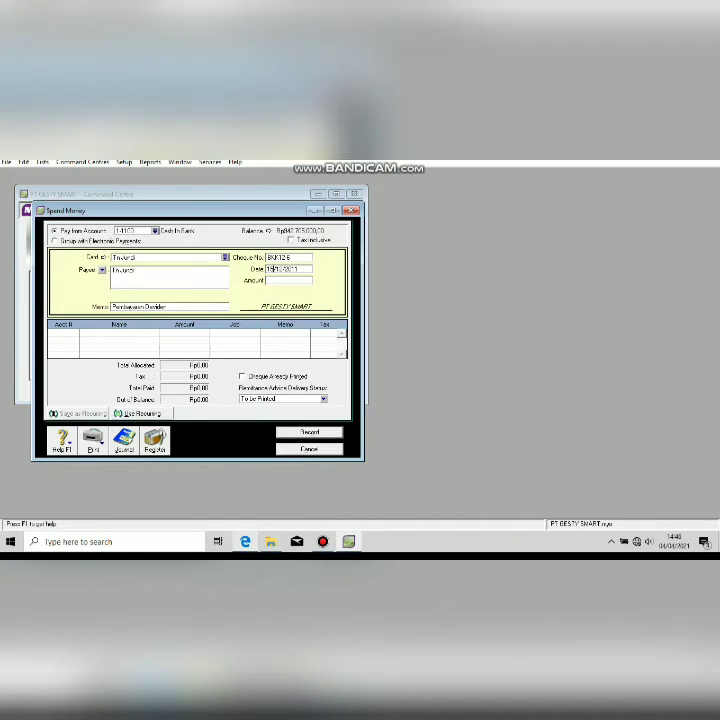
Enter the Rp2.500.000 amount, allocate it to 3-1200 Deviden, and record the payment.
{"action": "key", "text": "Tab"}
{"action": "type", "text": "250000"}
{"action": "key", "text": "Tab"}
{"action": "key", "text": "Tab"}
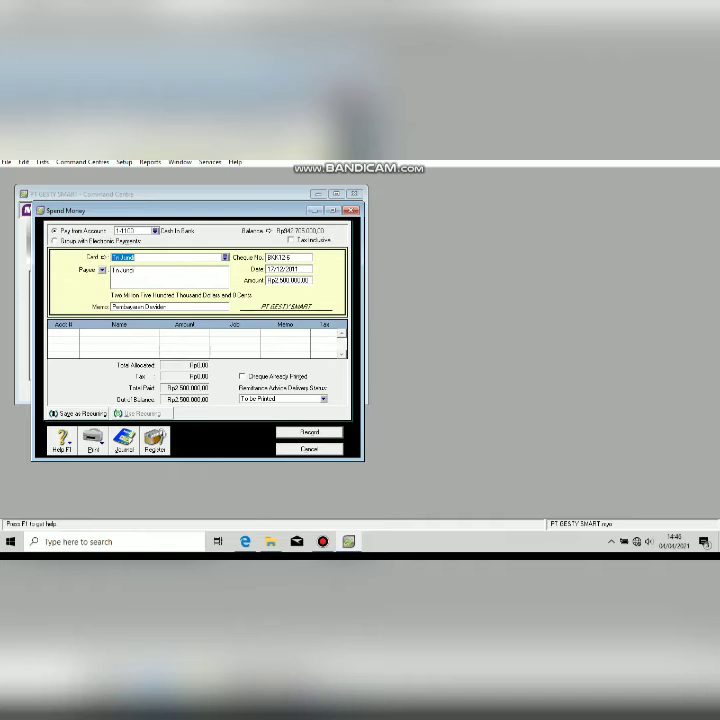
{"action": "key", "text": "Tab"}
{"action": "key", "text": "Tab"}
{"action": "key", "text": "Tab"}
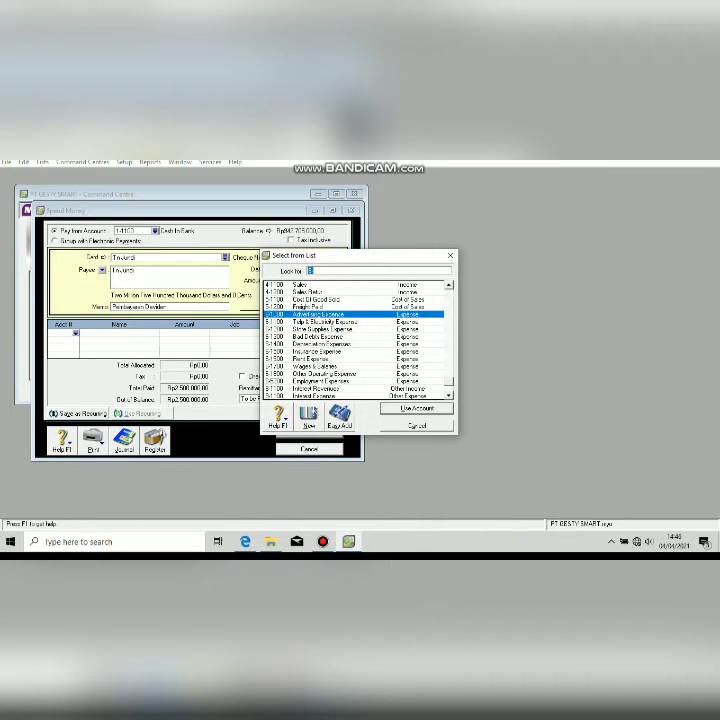
{"action": "type", "text": "3"}
{"action": "key", "text": "Down"}
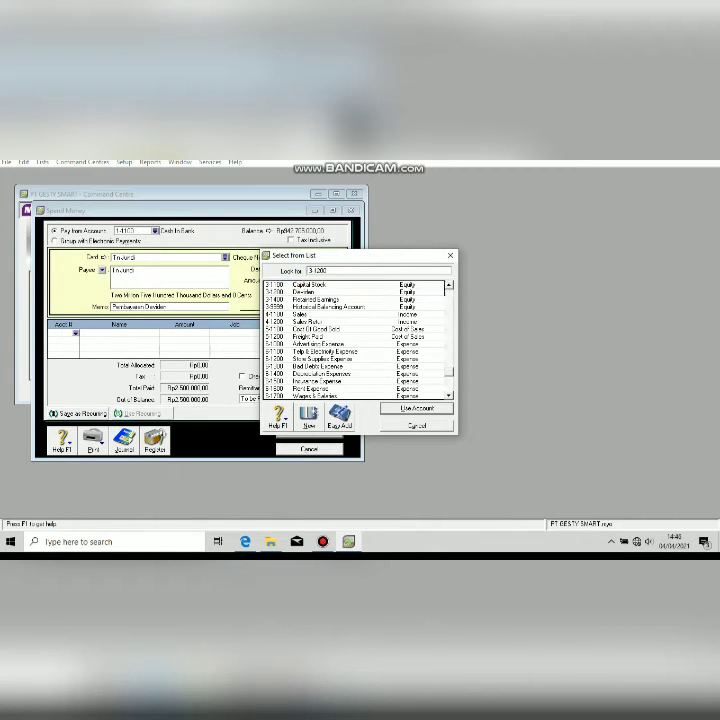
{"action": "key", "text": "Return"}
{"action": "key", "text": "Tab"}
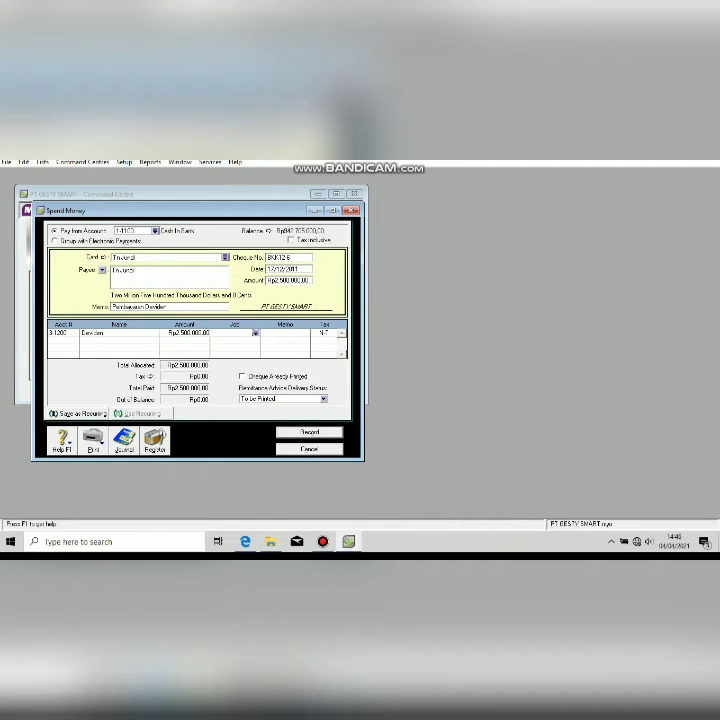
{"action": "key", "text": "Return"}
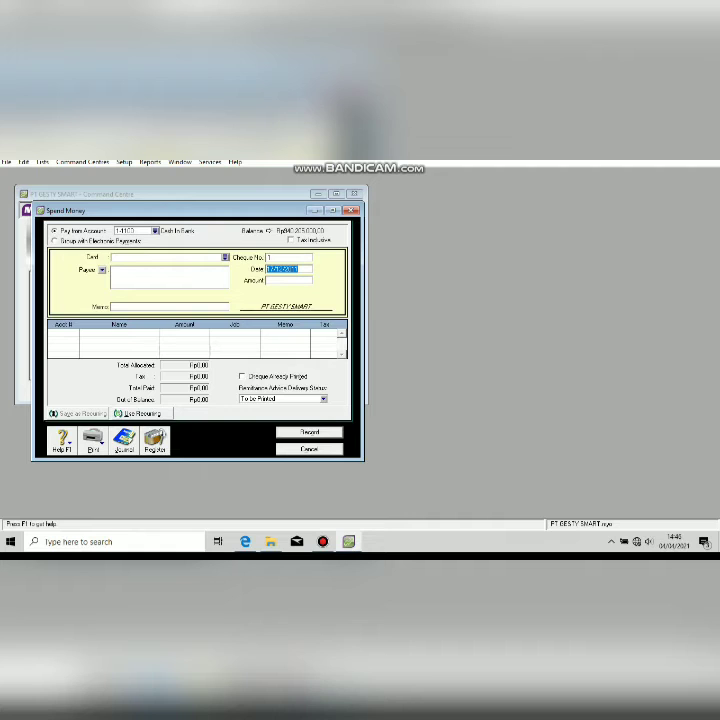
{"action": "key", "text": "Escape"}
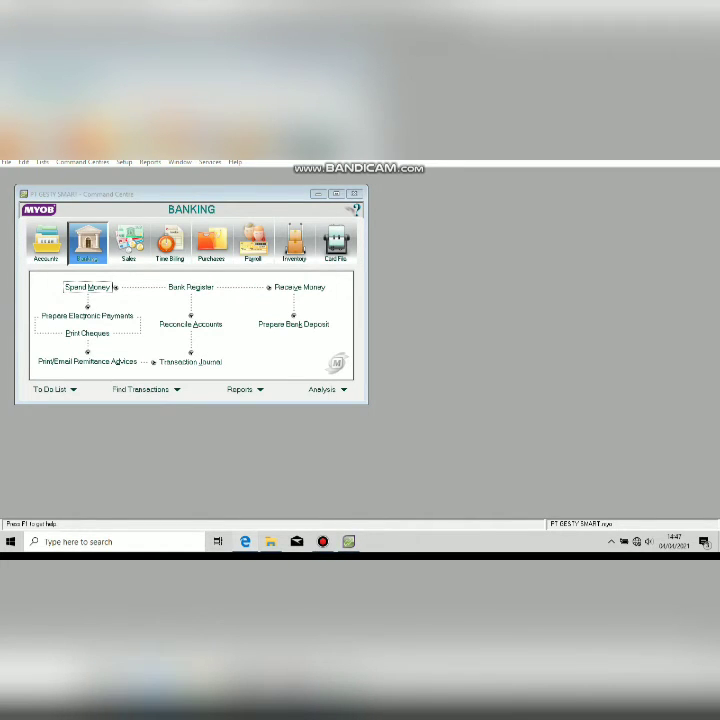
Open Enter Sales from the Sales area and choose customer Rama Elektronik.
{"action": "key", "text": "alt+Tab"}
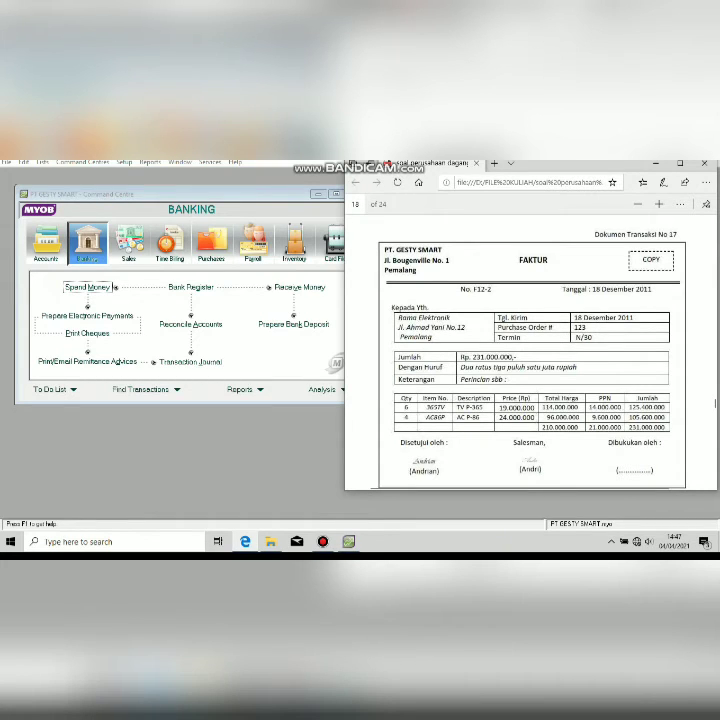
{"action": "left_click", "coordinate": [128, 243]}
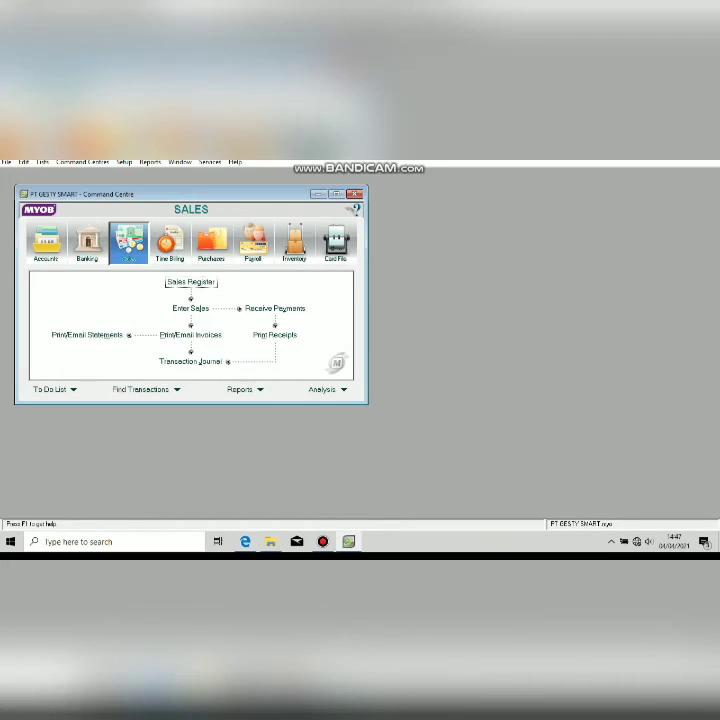
{"action": "left_click", "coordinate": [190, 308]}
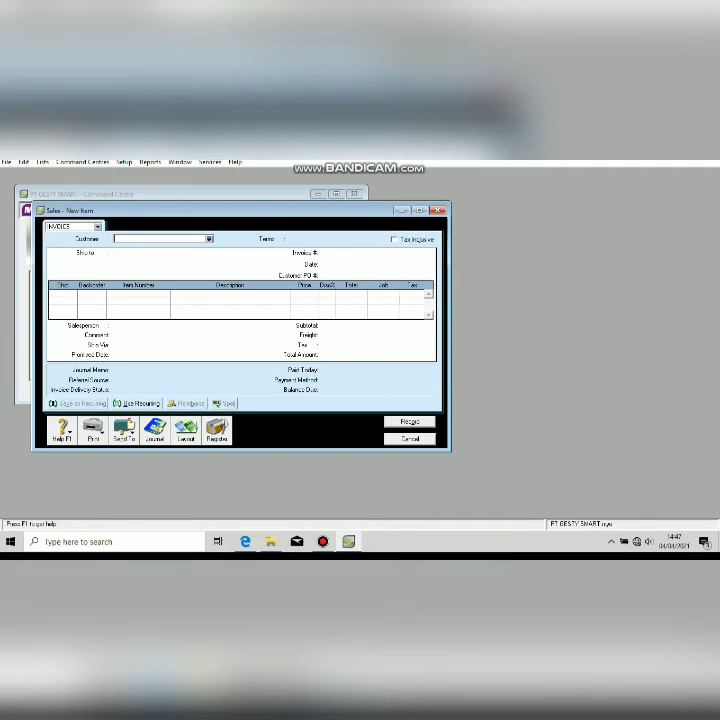
{"action": "left_click", "coordinate": [209, 239]}
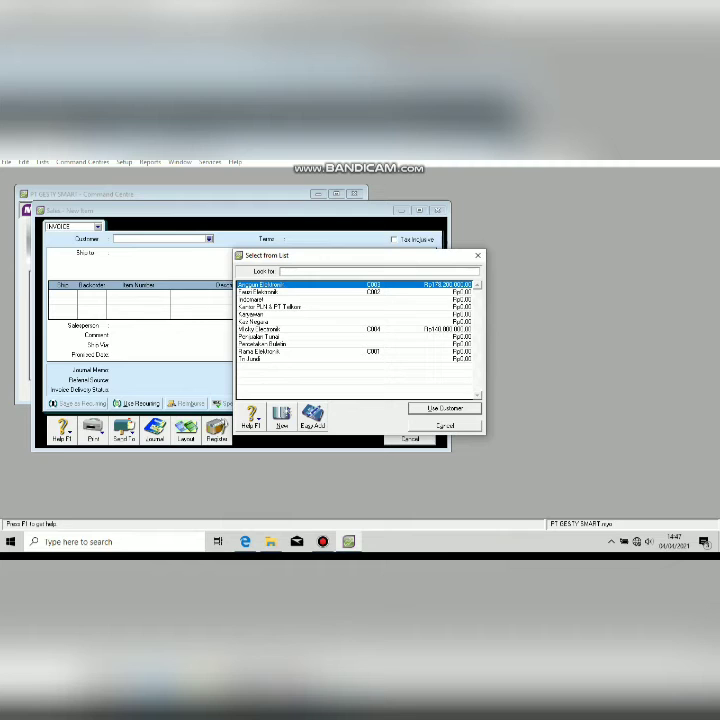
{"action": "double_click", "coordinate": [260, 352]}
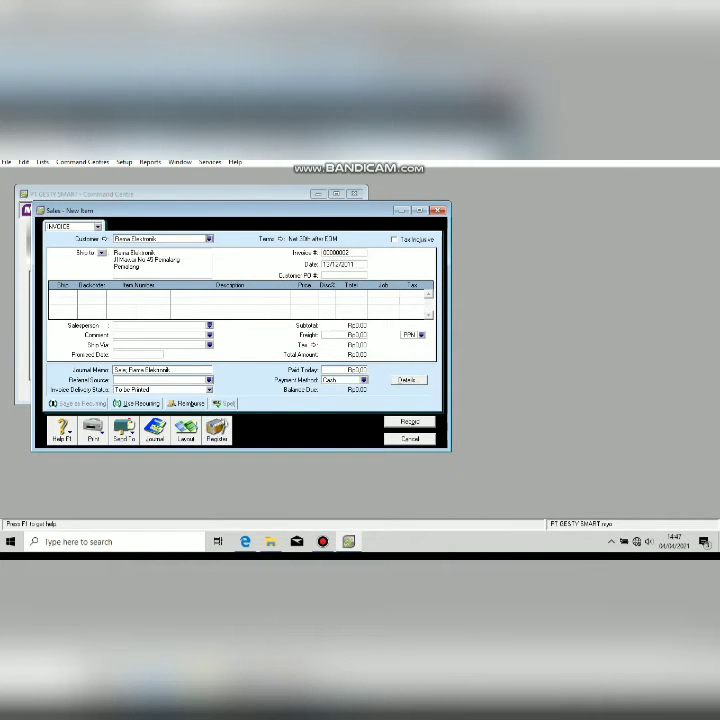
Set the journal memo to 'Penjualan Kredit' and the invoice number to F12-2.
{"action": "key", "text": "Tab"}
{"action": "type", "text": "Penjualan Kredit"}
{"action": "left_click", "coordinate": [343, 253]}
{"action": "left_click", "coordinate": [245, 541]}
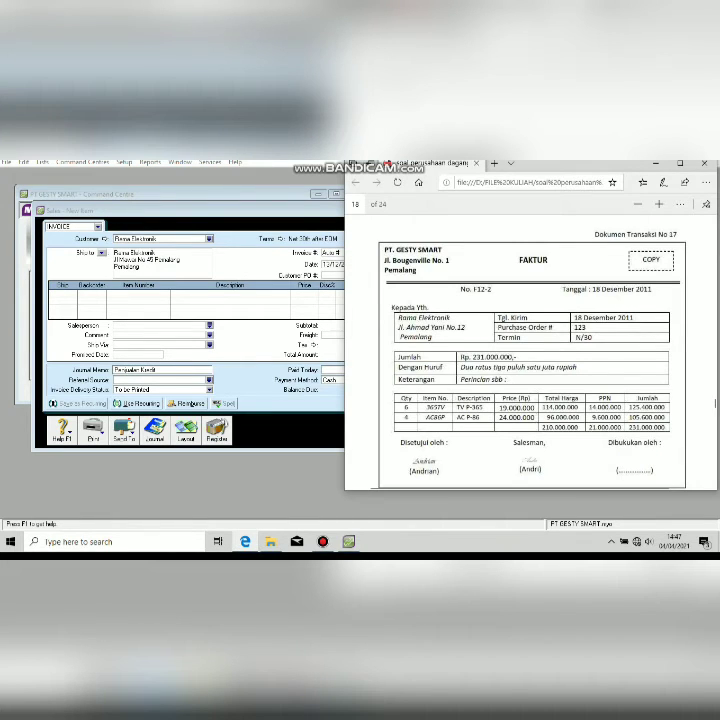
{"action": "key", "text": "alt+Tab"}
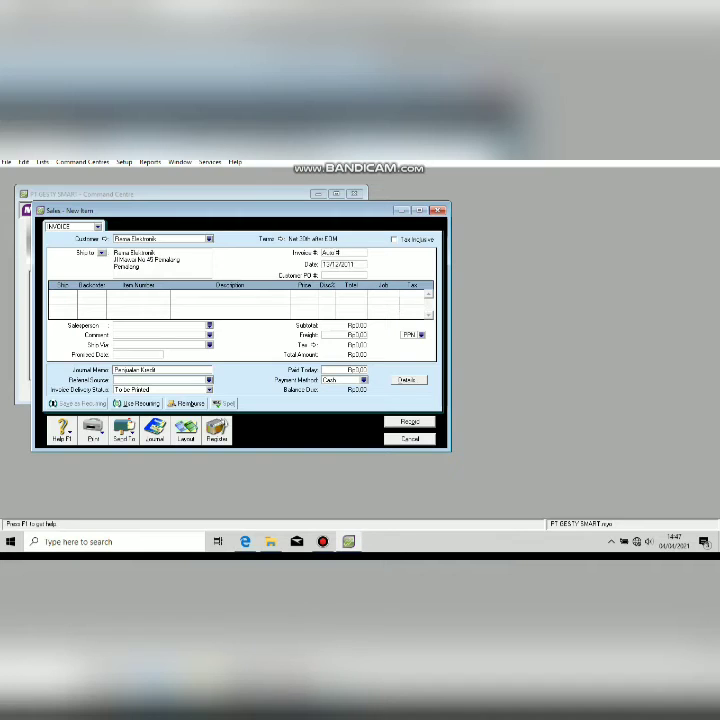
{"action": "key", "text": "BackSpace"}
{"action": "key", "text": "BackSpace"}
{"action": "key", "text": "BackSpace"}
{"action": "key", "text": "BackSpace"}
{"action": "key", "text": "BackSpace"}
{"action": "key", "text": "Delete"}
{"action": "type", "text": "F12-2"}
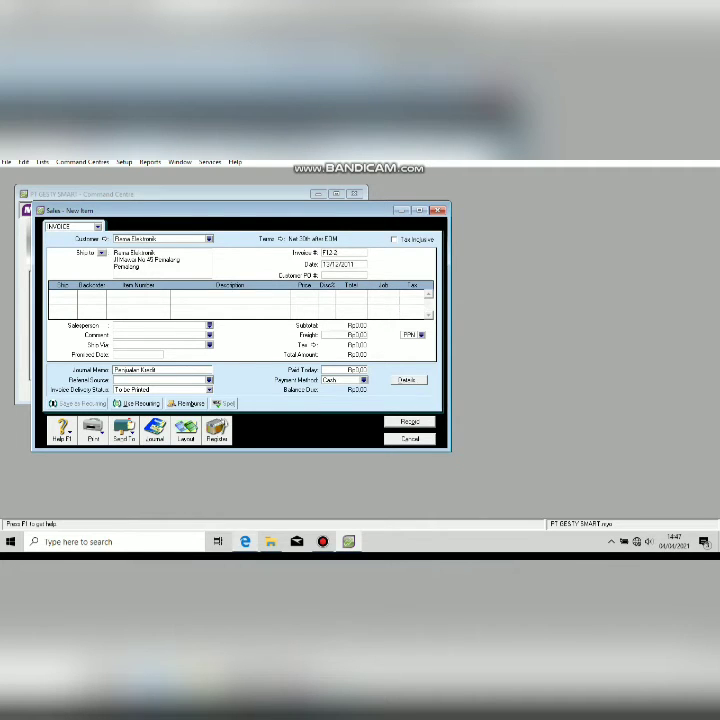
Correct the invoice date to 18/12/2011, checking it against the source invoice PDF.
{"action": "left_click", "coordinate": [245, 541]}
{"action": "left_click", "coordinate": [245, 541]}
{"action": "left_click", "coordinate": [245, 541]}
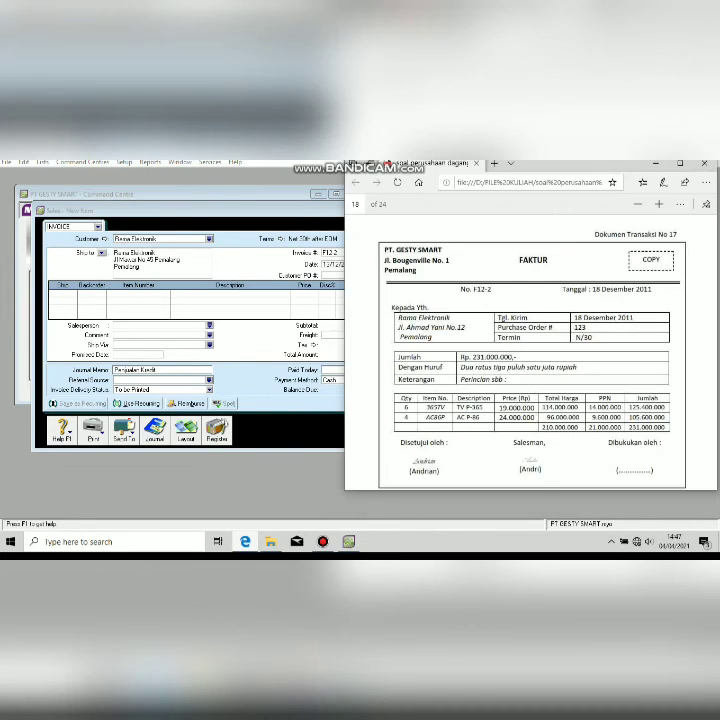
{"action": "left_click", "coordinate": [245, 541]}
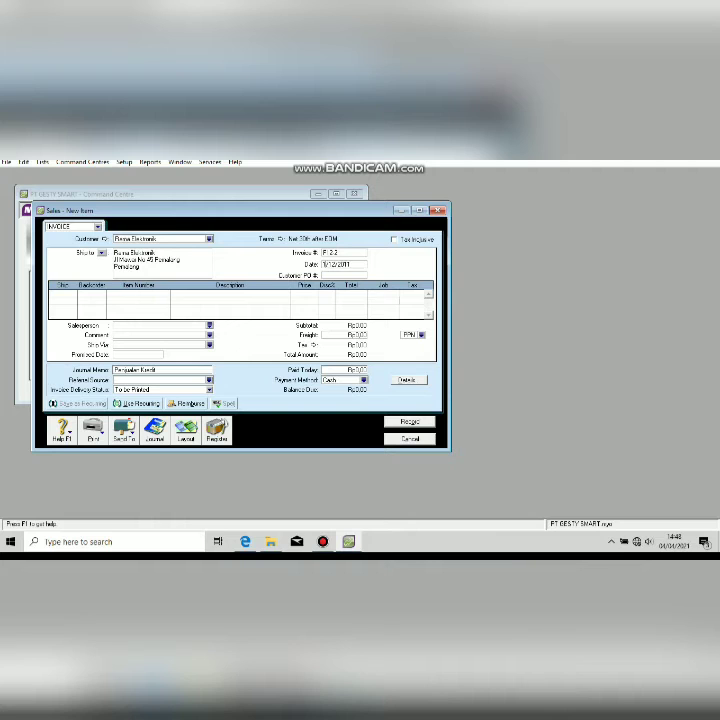
{"action": "type", "text": "8"}
{"action": "left_click", "coordinate": [59, 294]}
{"action": "left_click", "coordinate": [245, 541]}
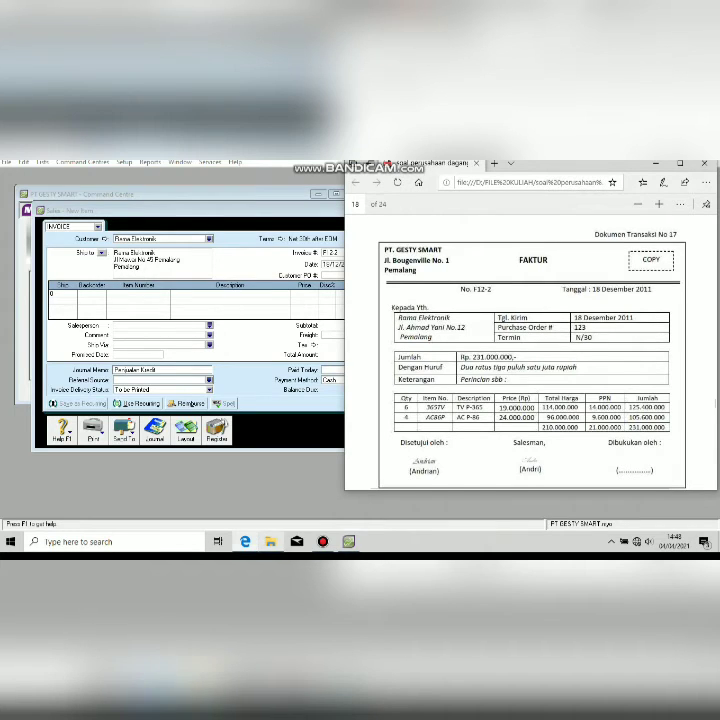
{"action": "left_click", "coordinate": [245, 541]}
Add the first line: 6 units of 365TV at 19.000.000 each.
{"action": "type", "text": "6"}
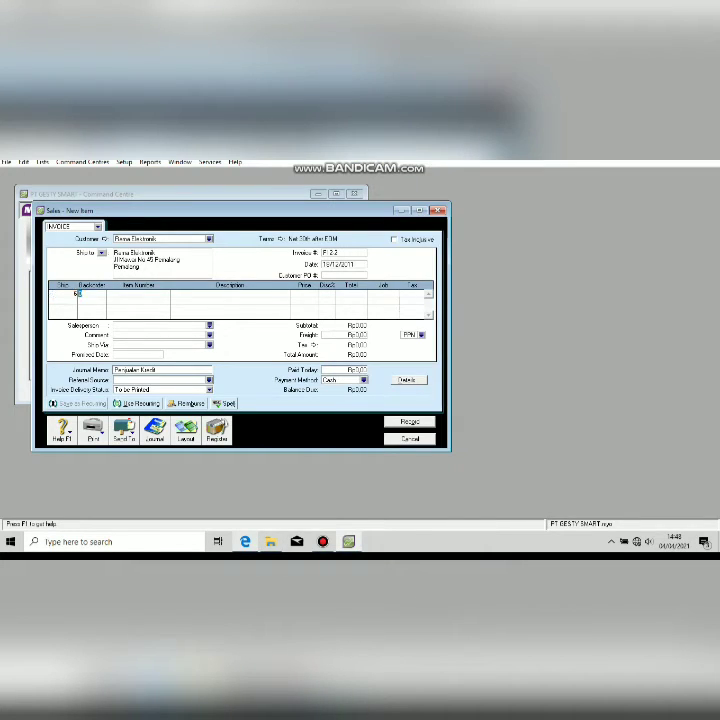
{"action": "key", "text": "Tab"}
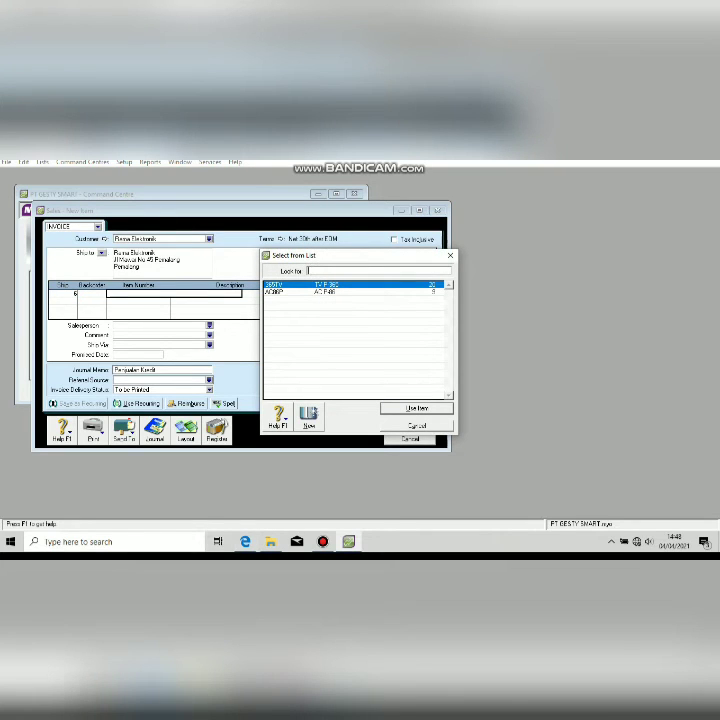
{"action": "key", "text": "Return"}
{"action": "key", "text": "Tab"}
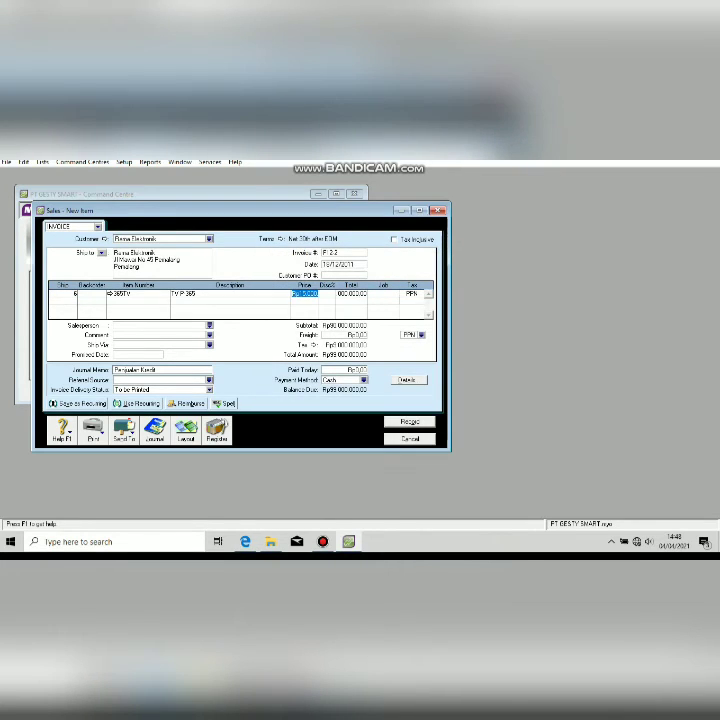
{"action": "key", "text": "alt+Tab"}
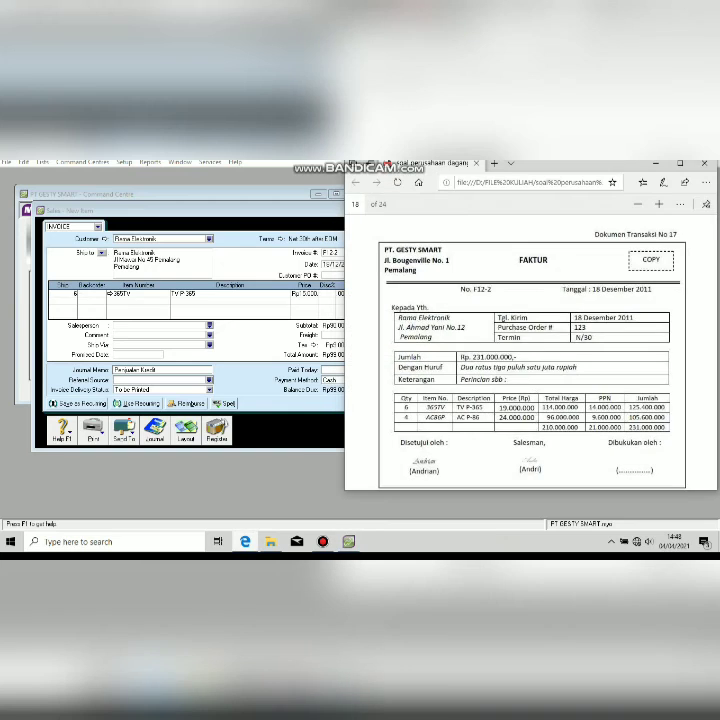
{"action": "key", "text": "alt+Tab"}
{"action": "type", "text": "19."}
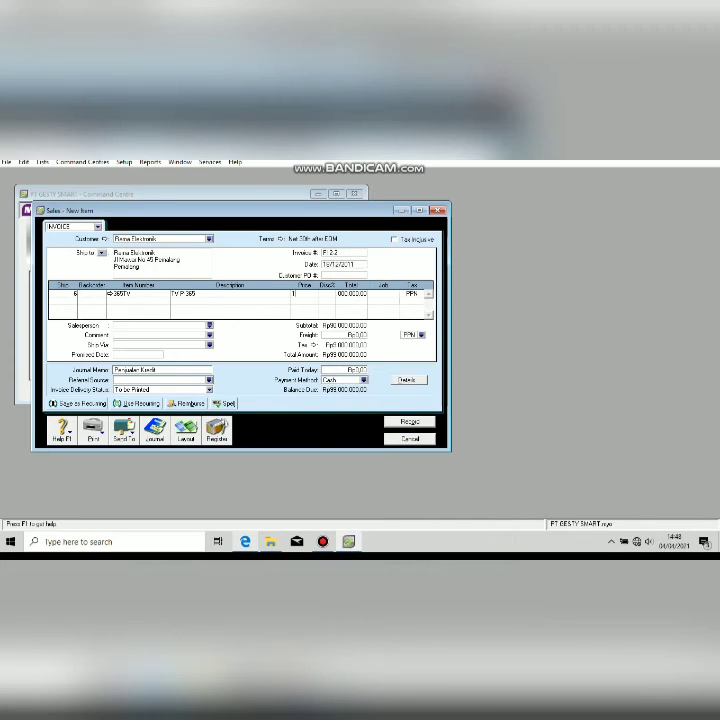
{"action": "type", "text": "000.000"}
{"action": "key", "text": "Tab"}
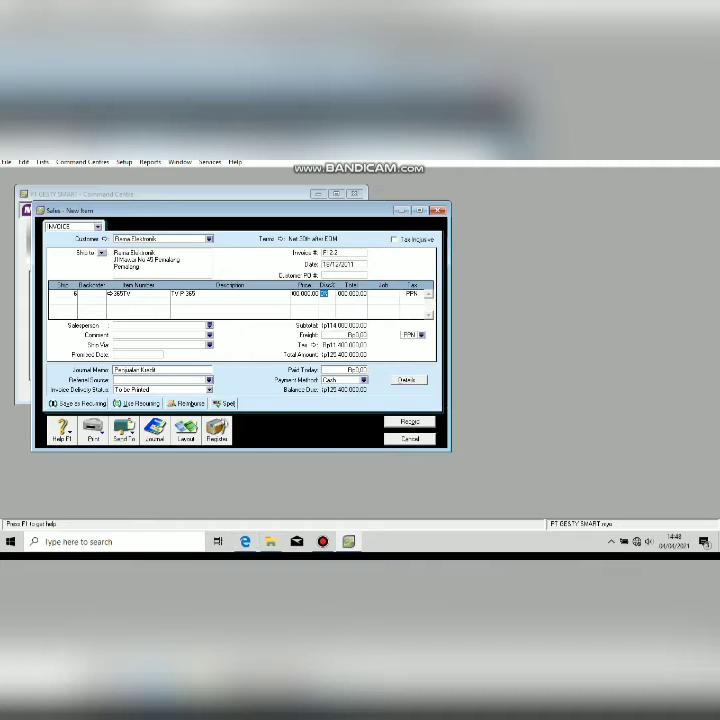
Add the second line: 4 units of AC86P priced 24000, bringing the total to Rp231.000.000.
{"action": "key", "text": "Tab"}
{"action": "key", "text": "Tab"}
{"action": "key", "text": "Tab"}
{"action": "key", "text": "Tab"}
{"action": "type", "text": "4"}
{"action": "key", "text": "Tab"}
{"action": "key", "text": "Tab"}
{"action": "key", "text": "Tab"}
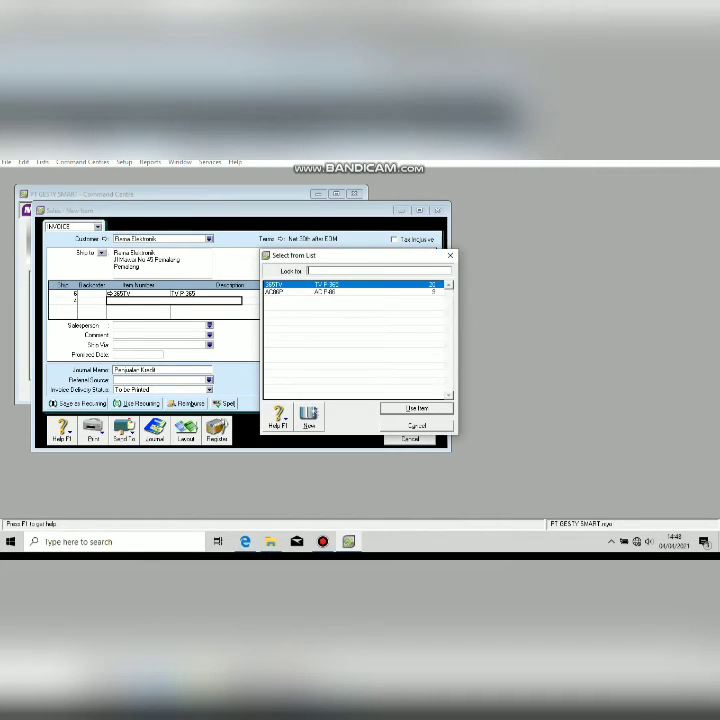
{"action": "key", "text": "Down"}
{"action": "key", "text": "Return"}
{"action": "key", "text": "Tab"}
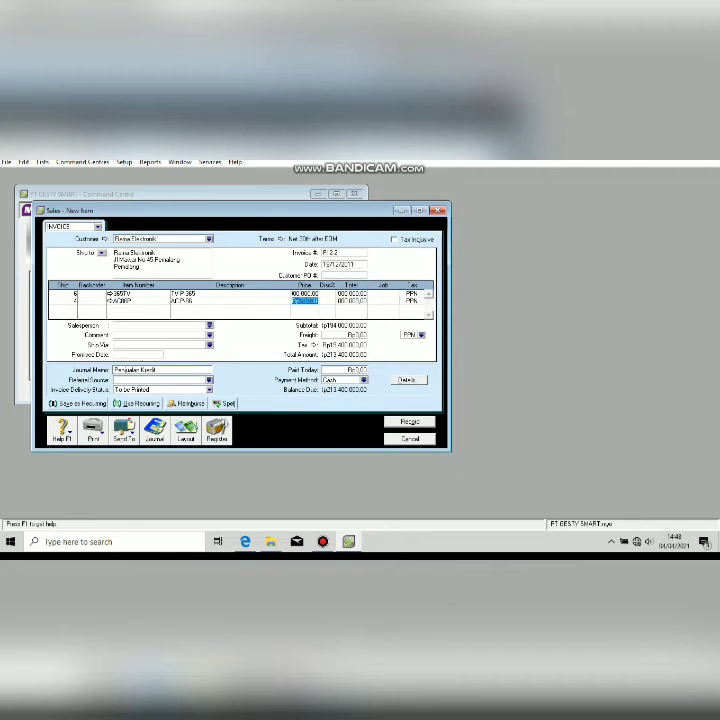
{"action": "left_click", "coordinate": [245, 541]}
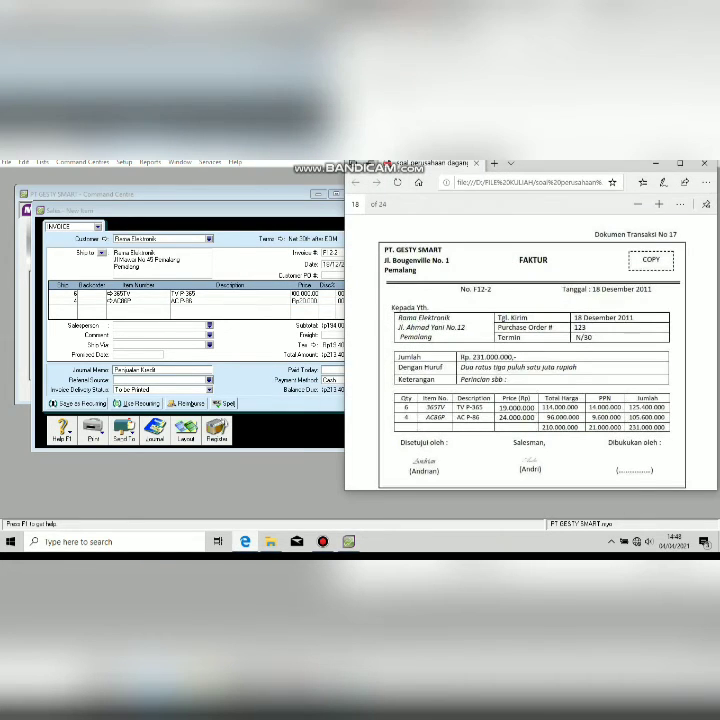
{"action": "key", "text": "alt+Tab"}
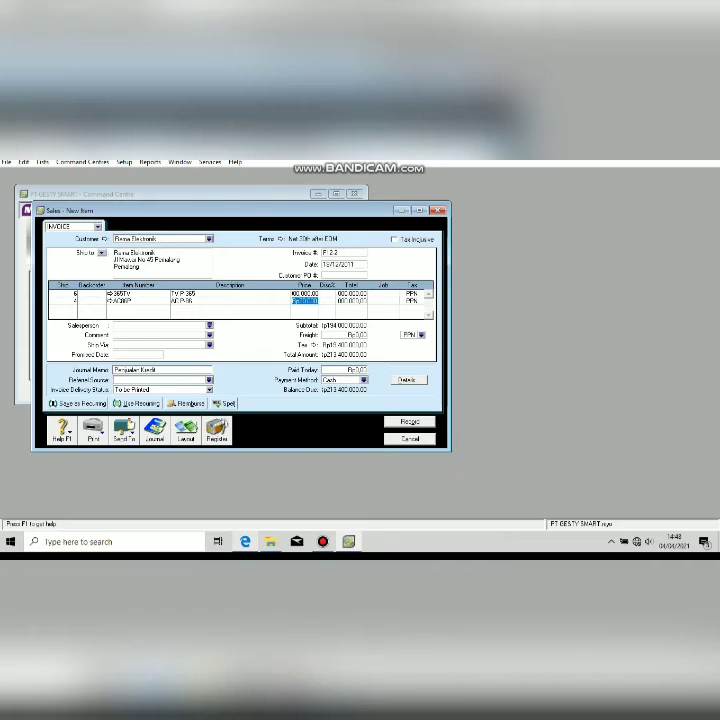
{"action": "type", "text": "24000"}
{"action": "key", "text": "Tab"}
{"action": "key", "text": "Tab"}
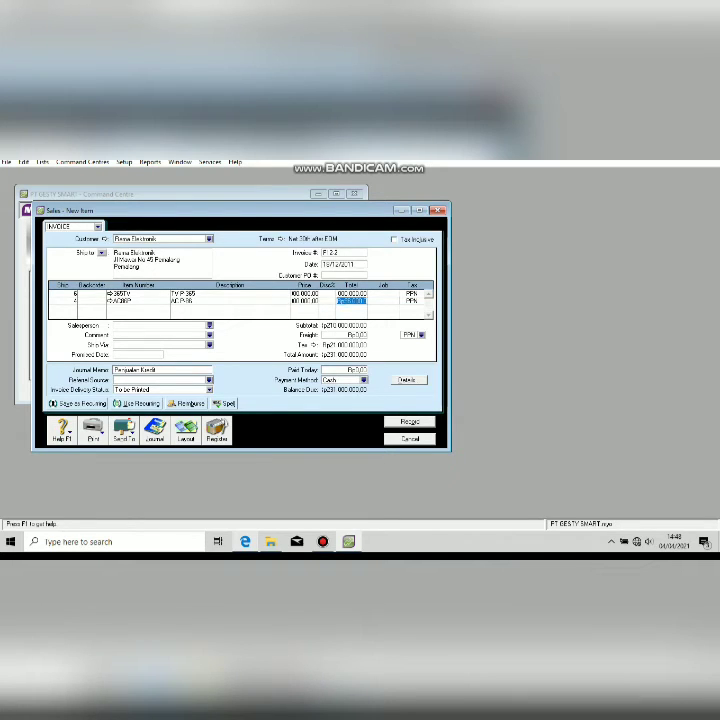
{"action": "key", "text": "Tab"}
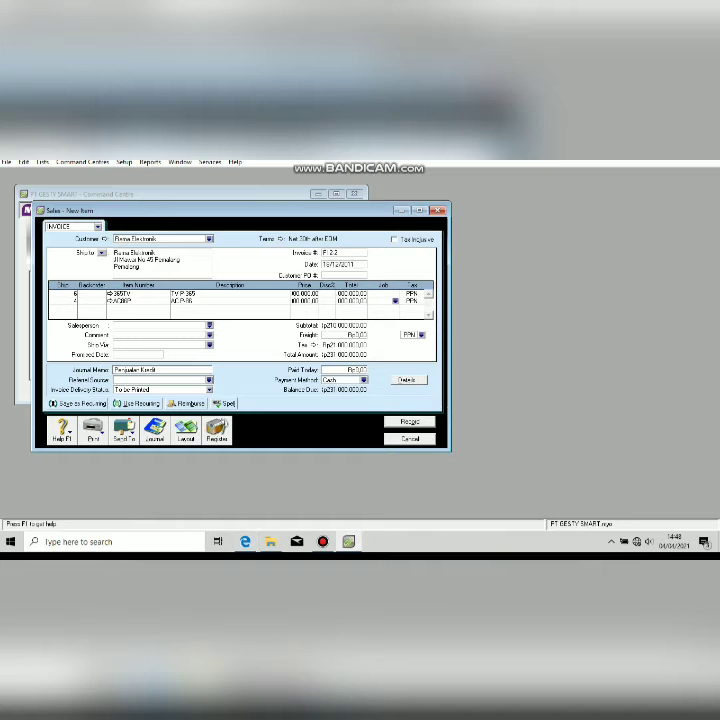
{"action": "left_click", "coordinate": [245, 541]}
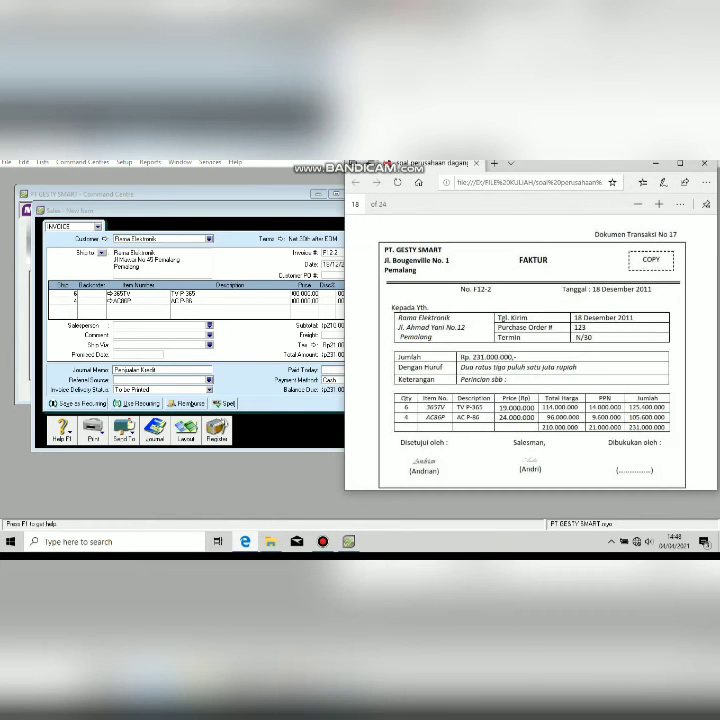
{"action": "left_click", "coordinate": [215, 301]}
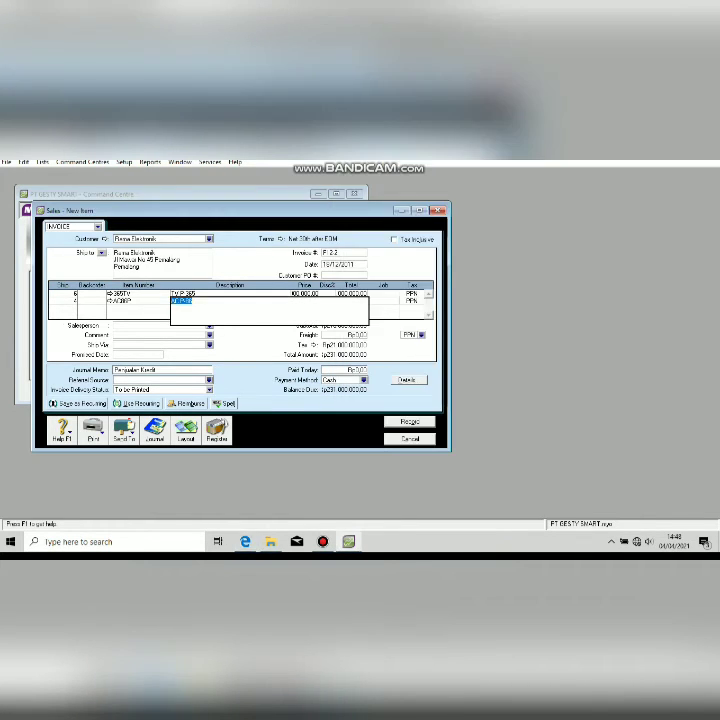
{"action": "key", "text": "Tab"}
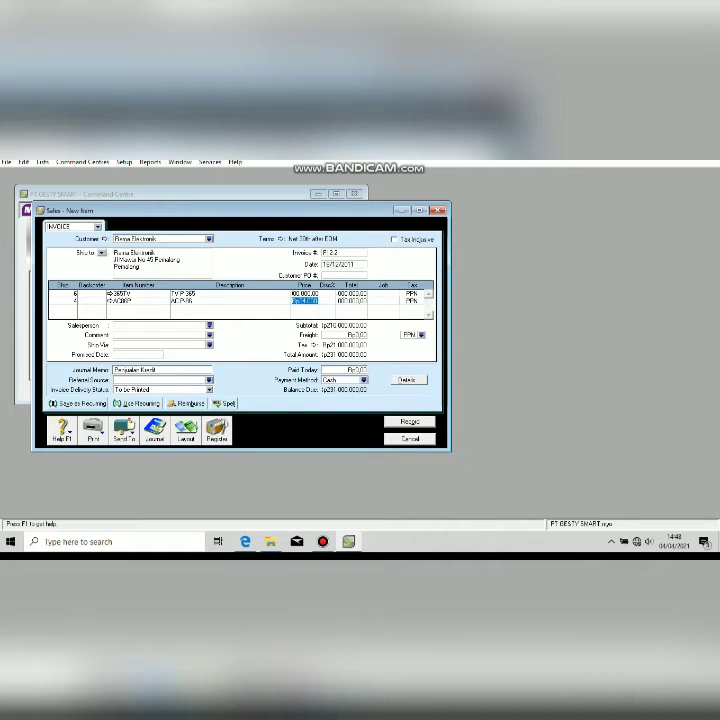
{"action": "key", "text": "Tab"}
Record invoice F12-2 with Cash as payment method and bring up voucher BKK12-7.
{"action": "left_click", "coordinate": [364, 380]}
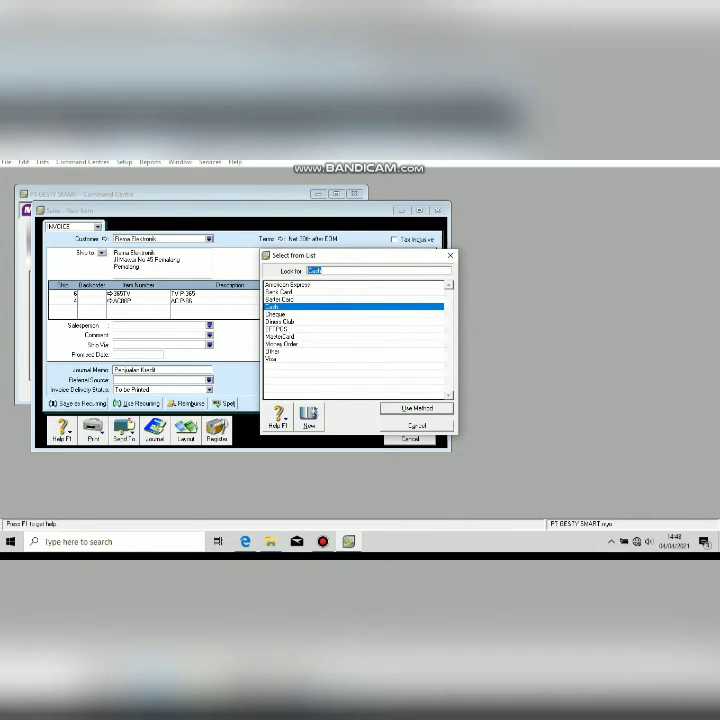
{"action": "key", "text": "Return"}
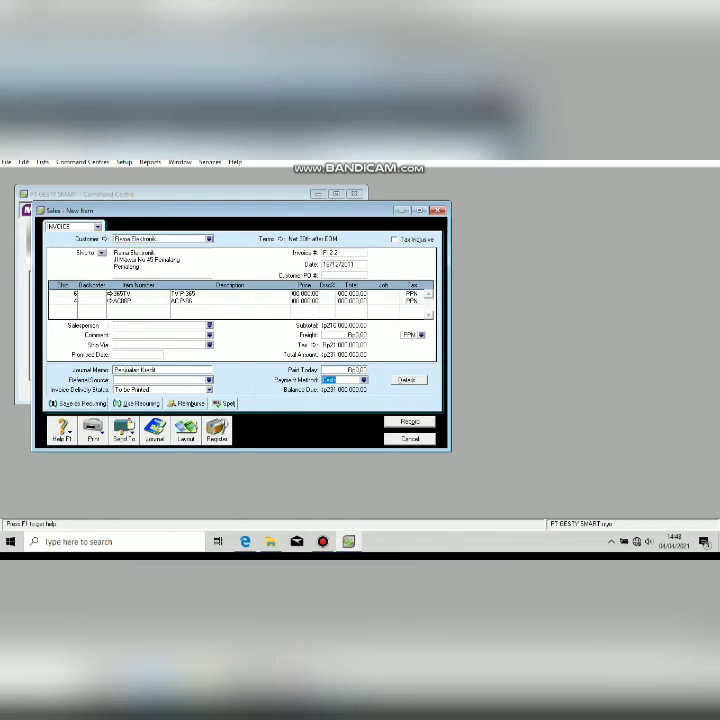
{"action": "key", "text": "Return"}
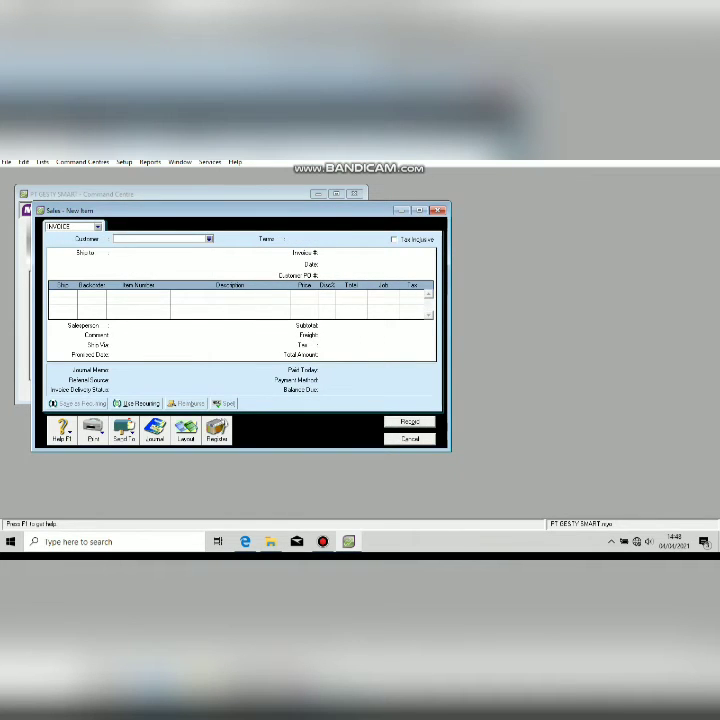
{"action": "key", "text": "Escape"}
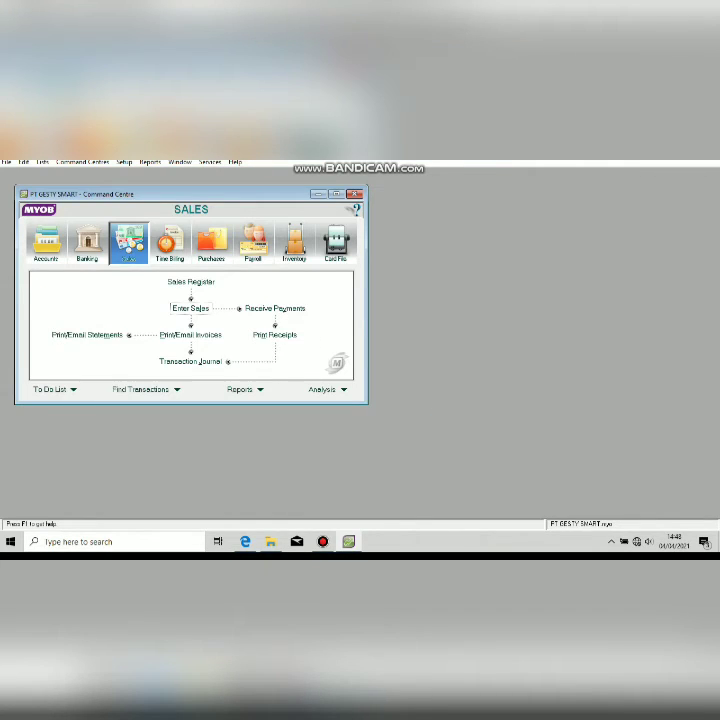
{"action": "left_click", "coordinate": [245, 541]}
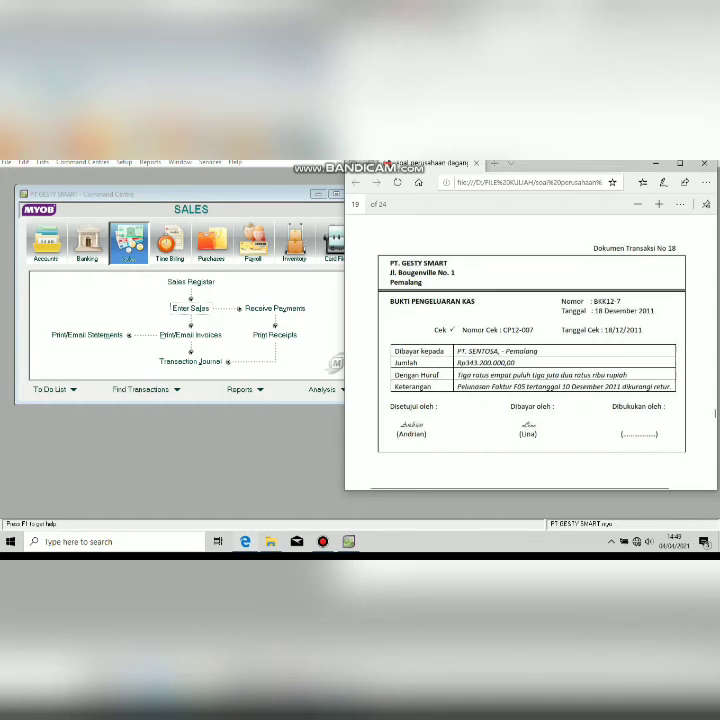
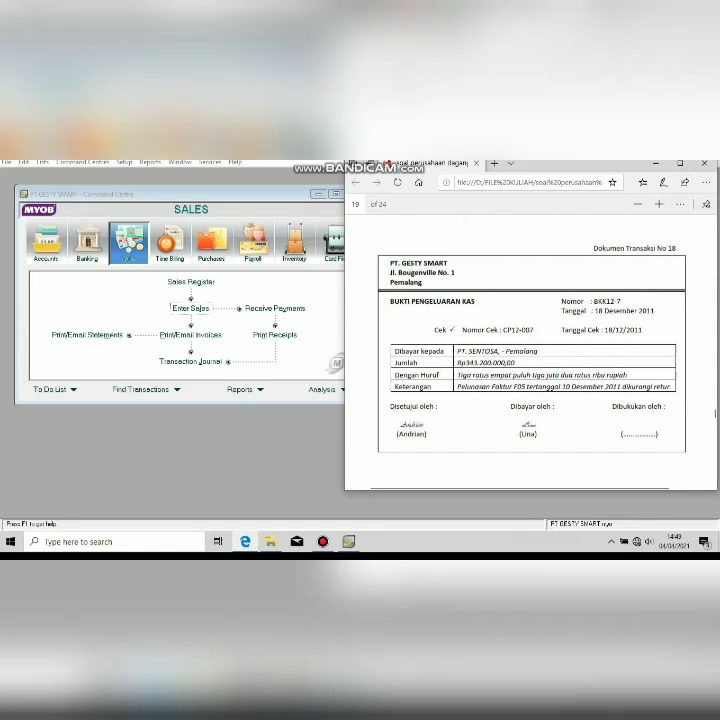
Start a Pay Bills payment to PT SENTOSA and open the register showing its Rp59.400.000 debit.
{"action": "left_click", "coordinate": [211, 243]}
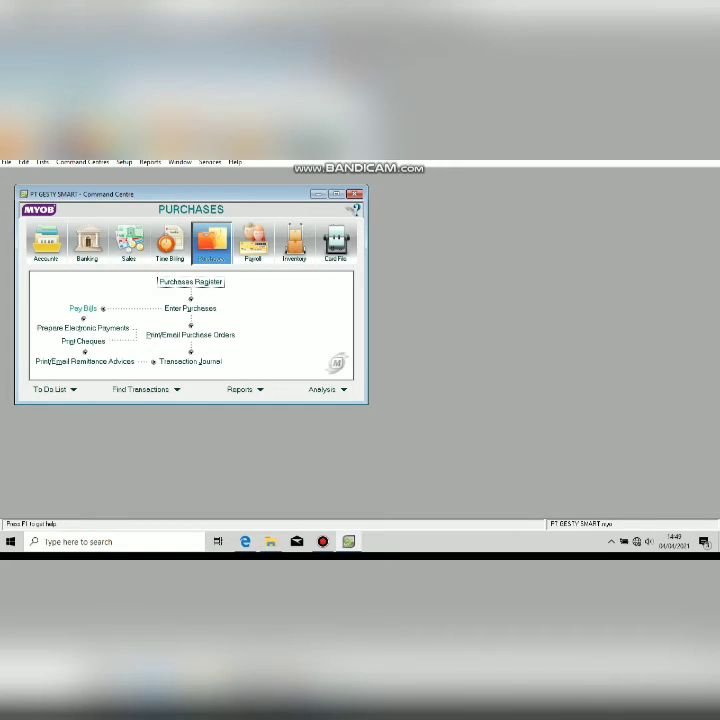
{"action": "left_click", "coordinate": [83, 308]}
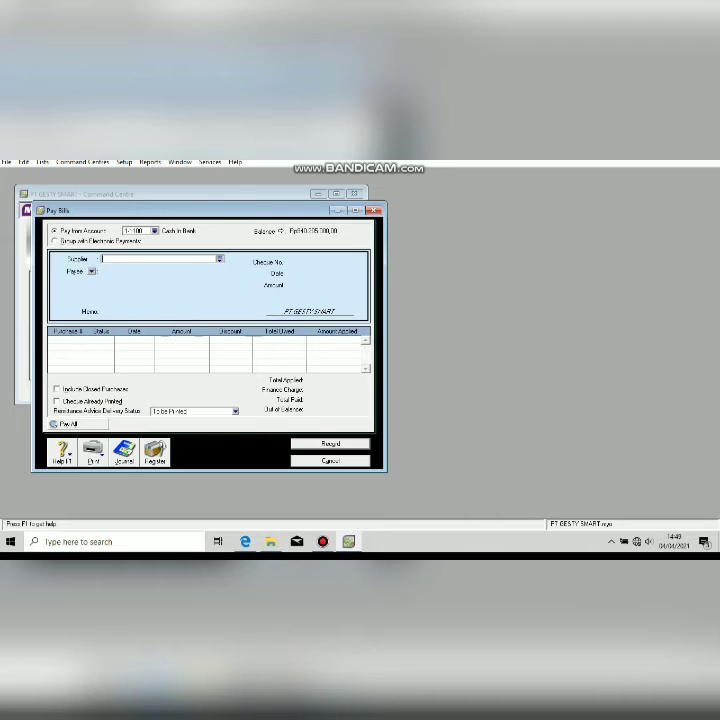
{"action": "left_click", "coordinate": [220, 259]}
{"action": "double_click", "coordinate": [265, 300]}
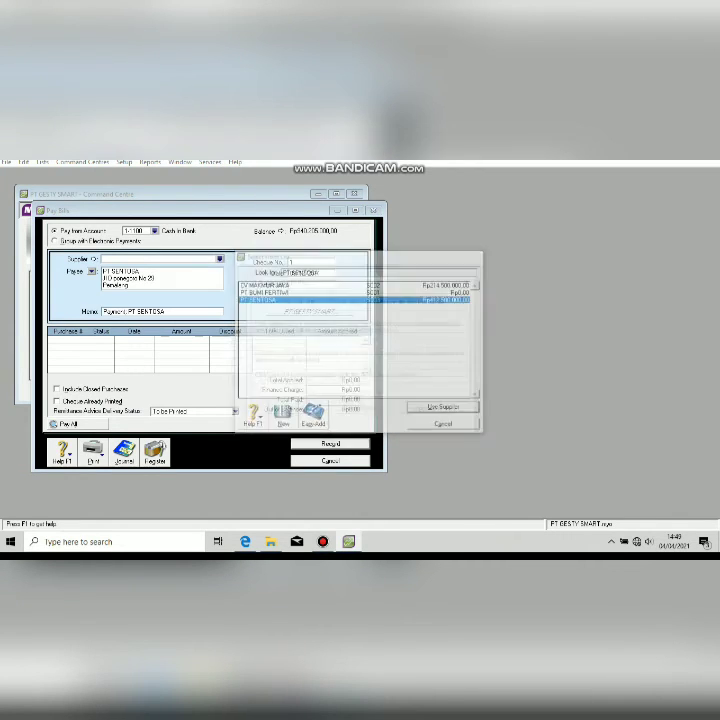
{"action": "left_click", "coordinate": [361, 410]}
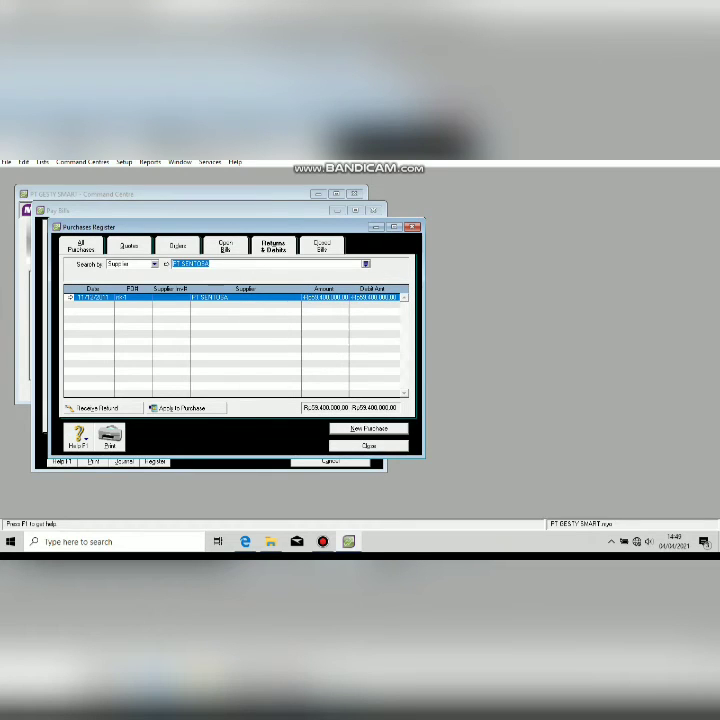
Open Settle Returns & Debits for the debit and find credit note Transaksi No 11 in the PDF.
{"action": "left_click", "coordinate": [186, 408]}
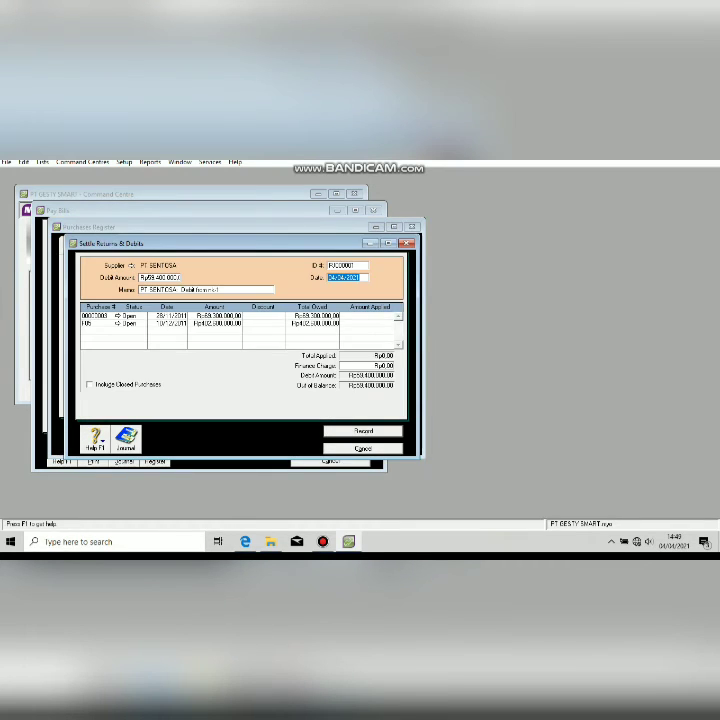
{"action": "left_click", "coordinate": [347, 266]}
{"action": "left_click", "coordinate": [245, 541]}
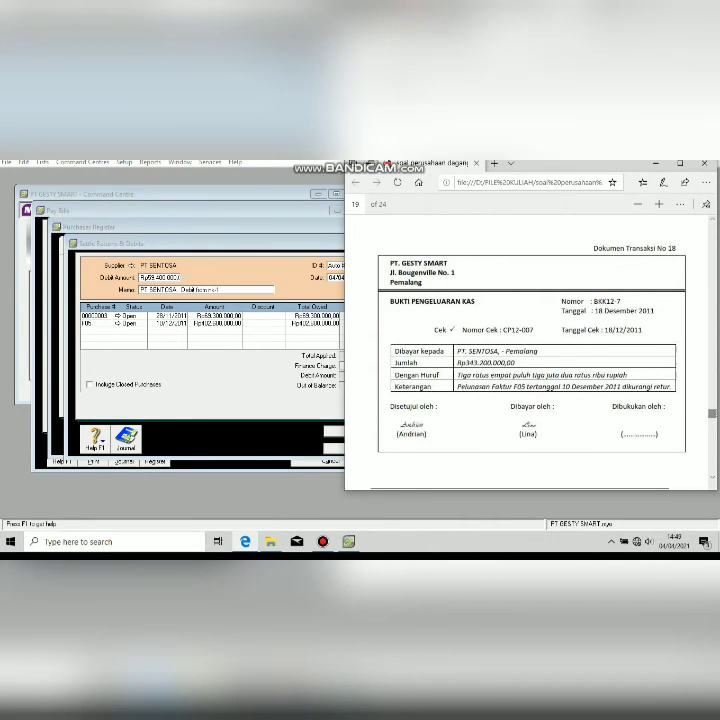
{"action": "scroll", "coordinate": [530, 350], "scroll_direction": "up", "scroll_amount": 15}
{"action": "scroll", "coordinate": [530, 350], "scroll_direction": "down", "scroll_amount": 5}
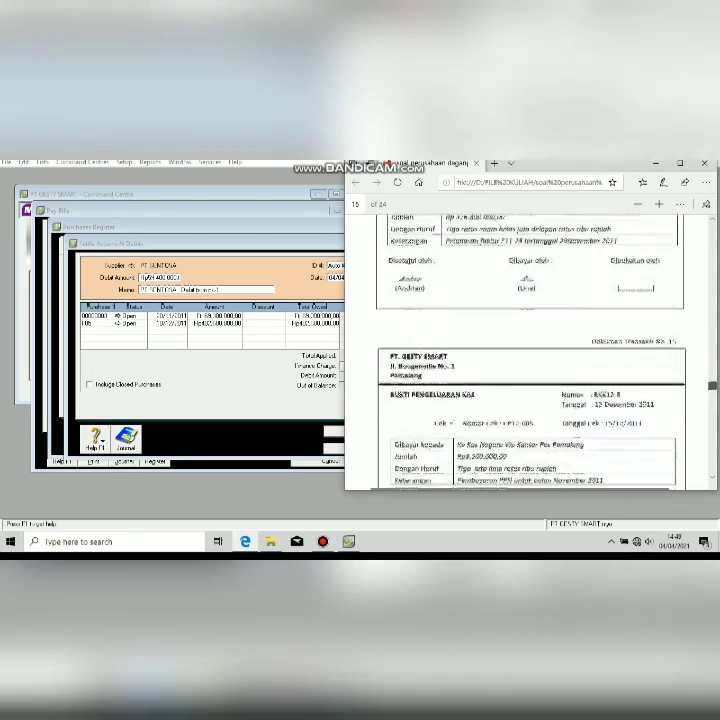
{"action": "scroll", "coordinate": [530, 350], "scroll_direction": "up", "scroll_amount": 2}
{"action": "scroll", "coordinate": [530, 350], "scroll_direction": "up", "scroll_amount": 8}
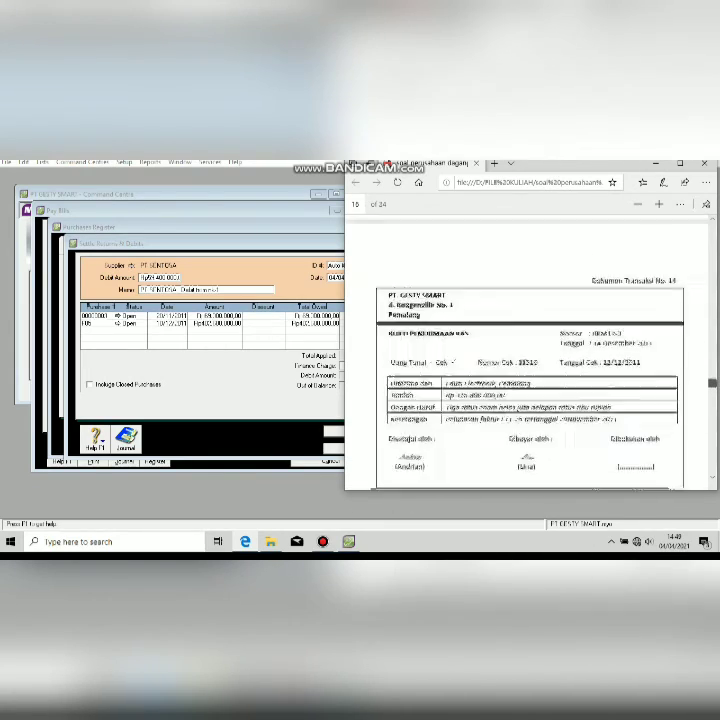
{"action": "scroll", "coordinate": [530, 350], "scroll_direction": "down", "scroll_amount": 5}
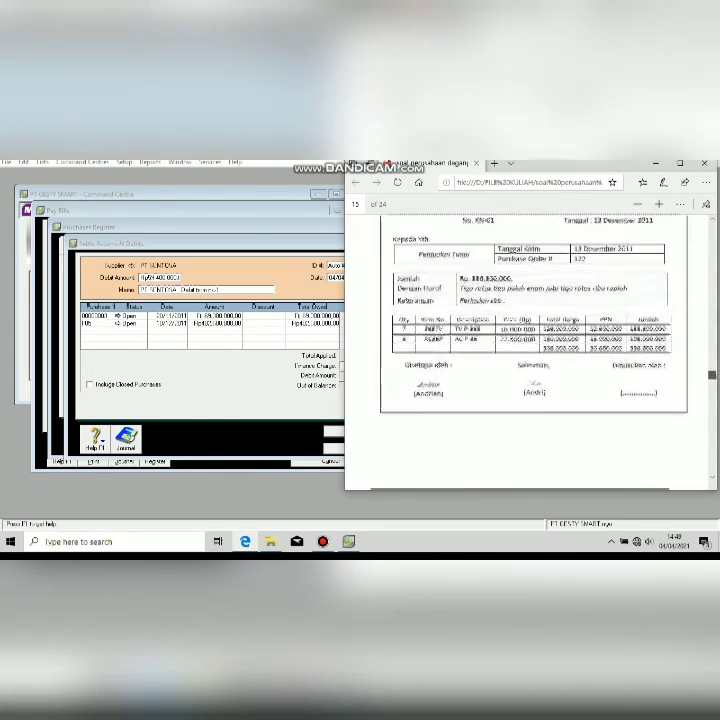
{"action": "scroll", "coordinate": [530, 350], "scroll_direction": "up", "scroll_amount": 1}
{"action": "scroll", "coordinate": [530, 350], "scroll_direction": "up", "scroll_amount": 1}
{"action": "scroll", "coordinate": [530, 350], "scroll_direction": "up", "scroll_amount": 2}
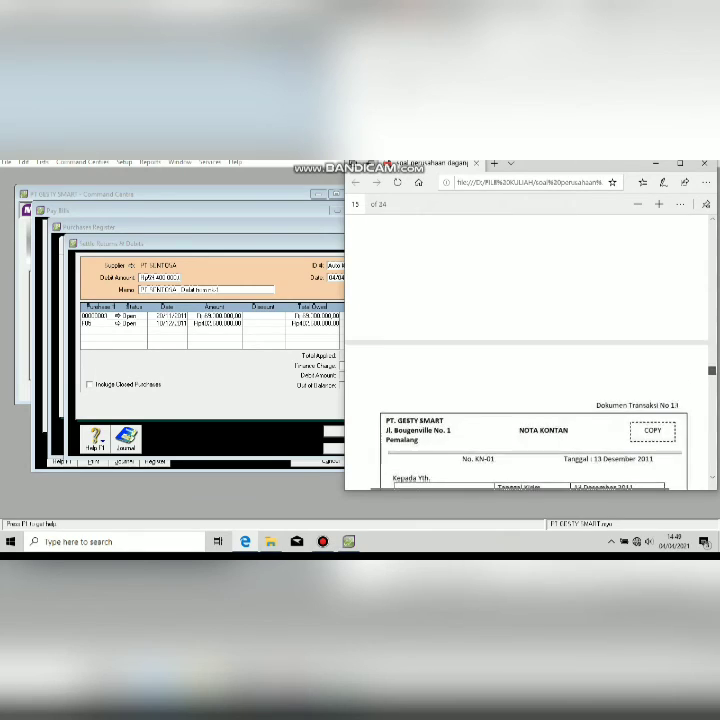
{"action": "scroll", "coordinate": [530, 350], "scroll_direction": "down", "scroll_amount": 3}
{"action": "scroll", "coordinate": [530, 350], "scroll_direction": "up", "scroll_amount": 3}
{"action": "scroll", "coordinate": [530, 350], "scroll_direction": "up", "scroll_amount": 3}
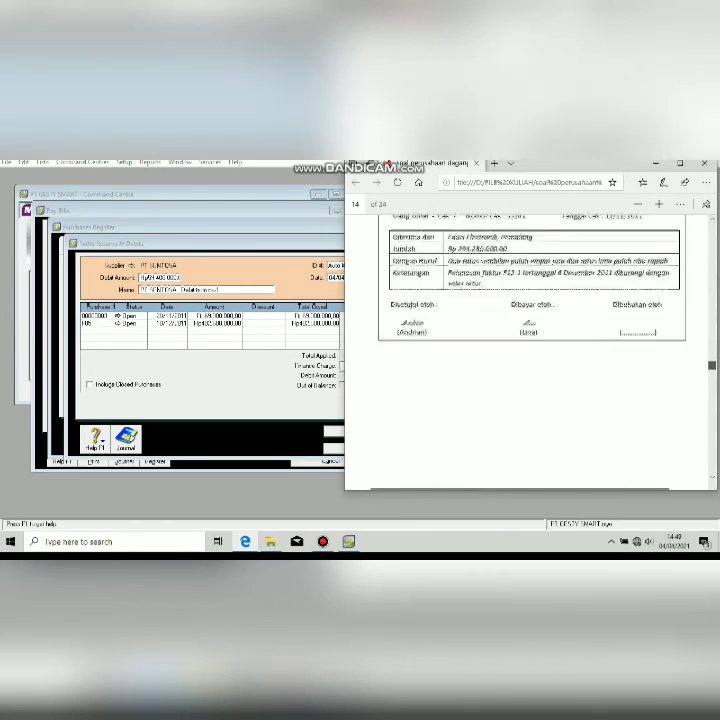
{"action": "scroll", "coordinate": [530, 350], "scroll_direction": "up", "scroll_amount": 1}
{"action": "scroll", "coordinate": [530, 350], "scroll_direction": "up", "scroll_amount": 15}
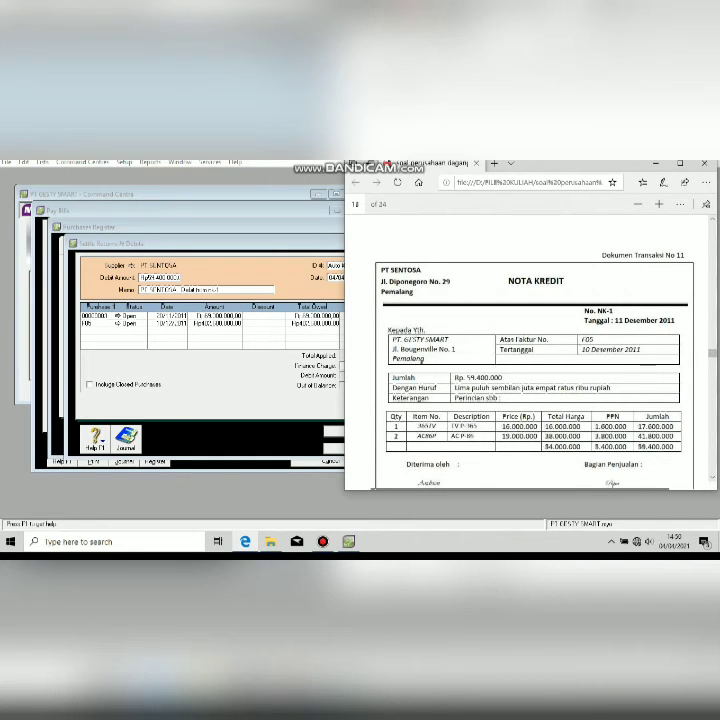
Enter settlement ID NI-1 and date 11/12/2011 from the credit note.
{"action": "key", "text": "alt+Tab"}
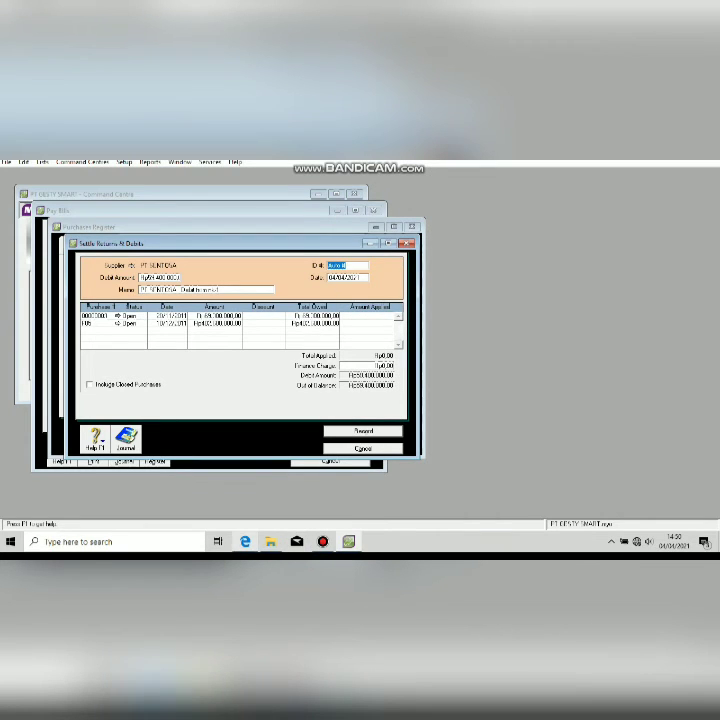
{"action": "key", "text": "alt+Tab"}
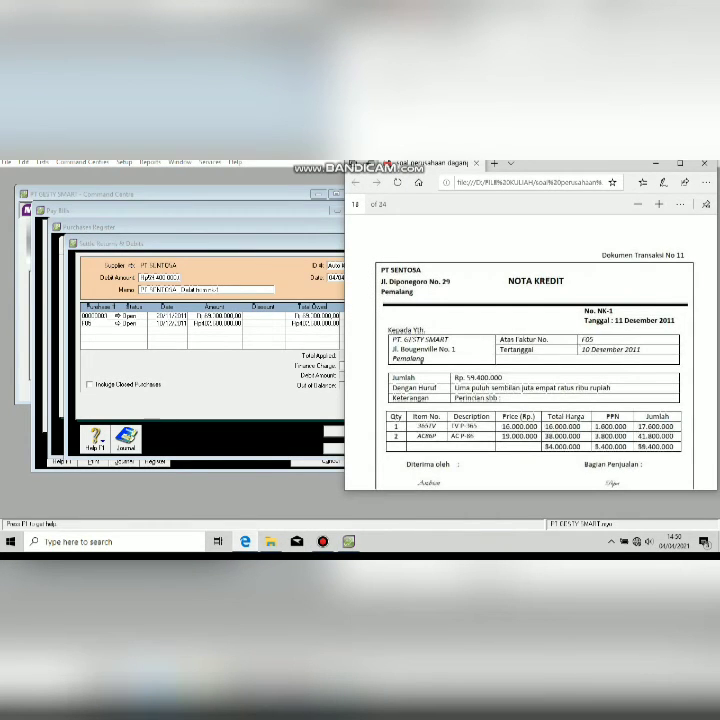
{"action": "key", "text": "alt+Tab"}
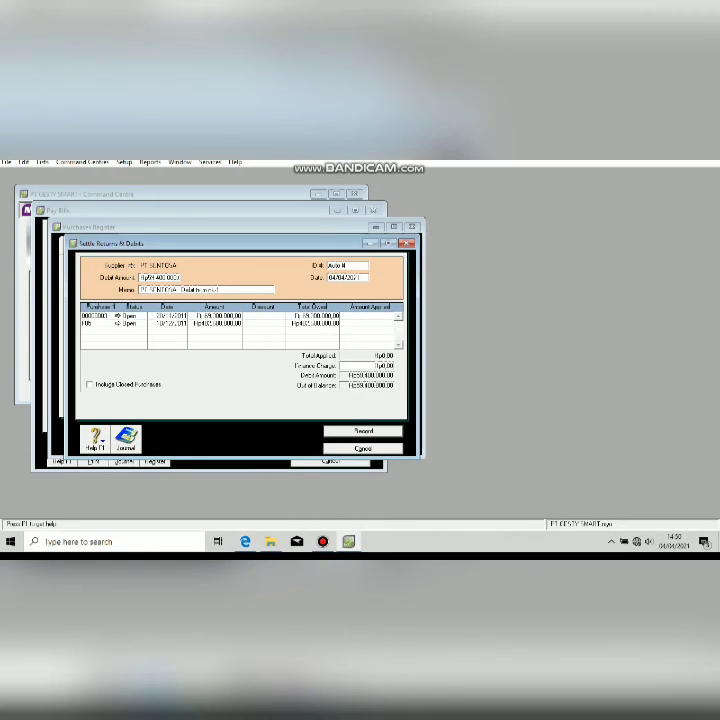
{"action": "key", "text": "Delete"}
{"action": "type", "text": "NI"}
{"action": "type", "text": "-1"}
{"action": "key", "text": "alt+Tab"}
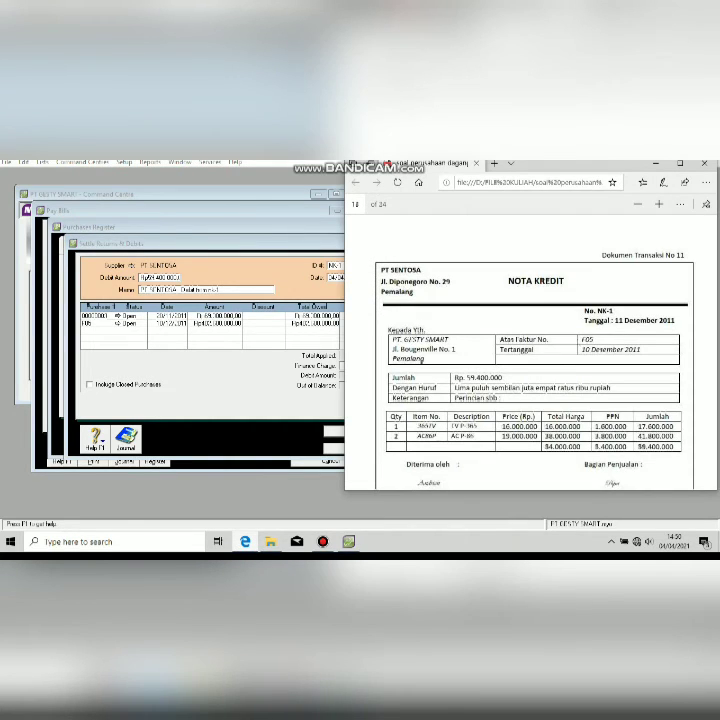
{"action": "key", "text": "alt+Tab"}
{"action": "key", "text": "Tab"}
{"action": "type", "text": "1"}
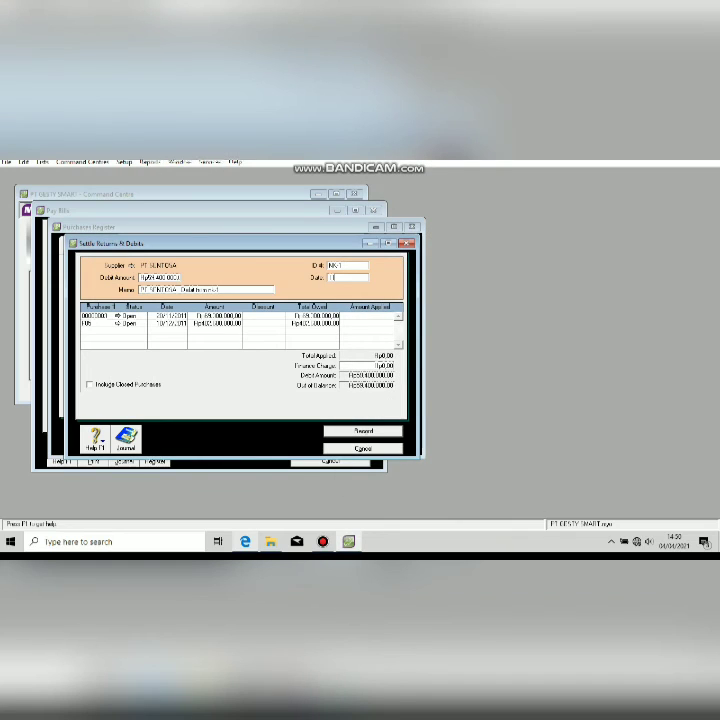
{"action": "type", "text": "1/12/2011"}
{"action": "key", "text": "Tab"}
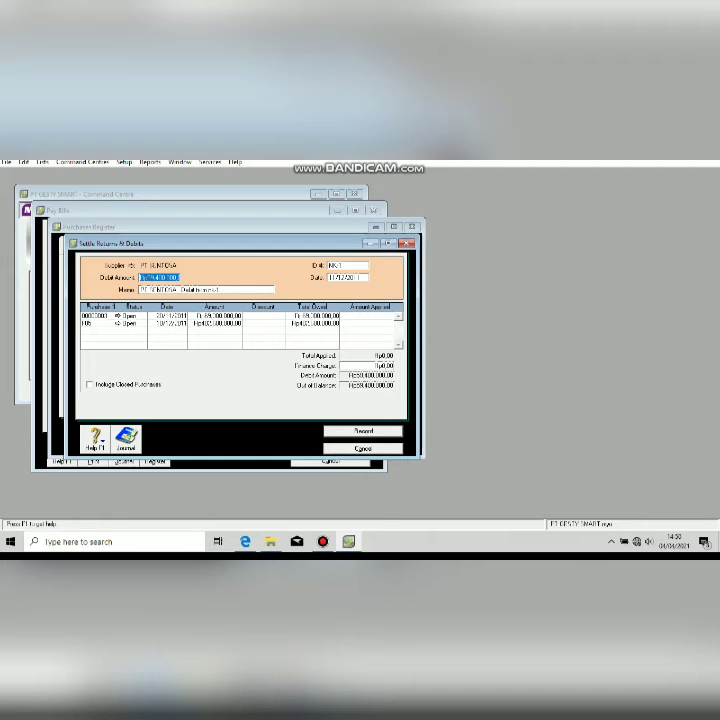
Apply Rp59.400.000 to bill F05 and record the settlement.
{"action": "left_click", "coordinate": [370, 323]}
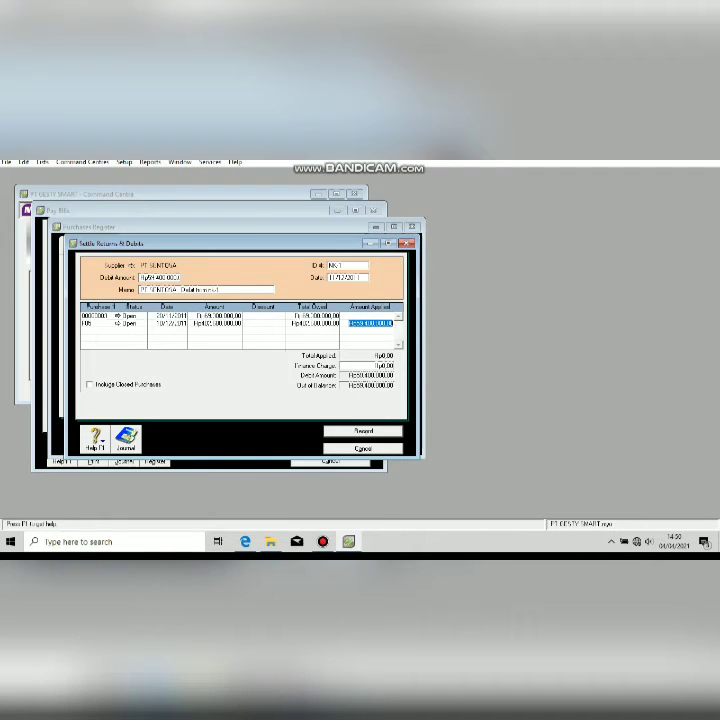
{"action": "key", "text": "Tab"}
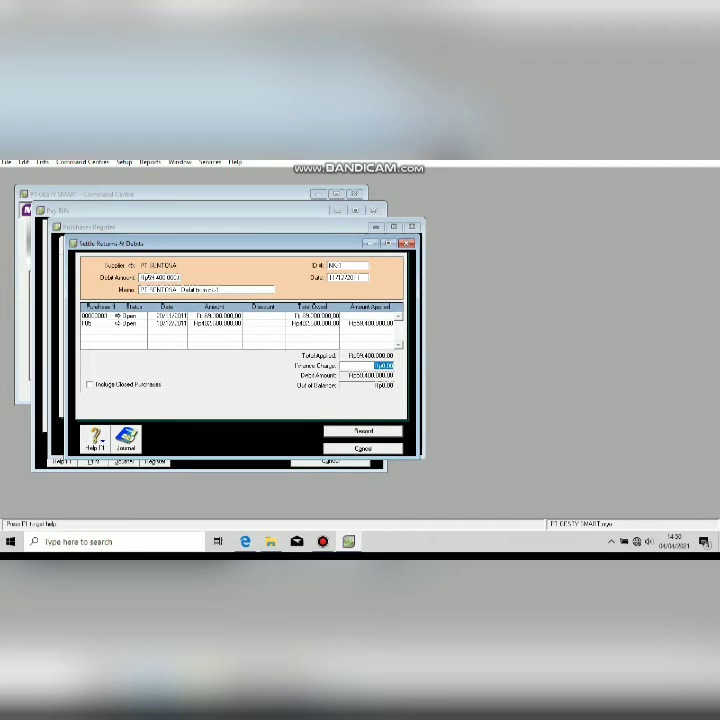
{"action": "key", "text": "Return"}
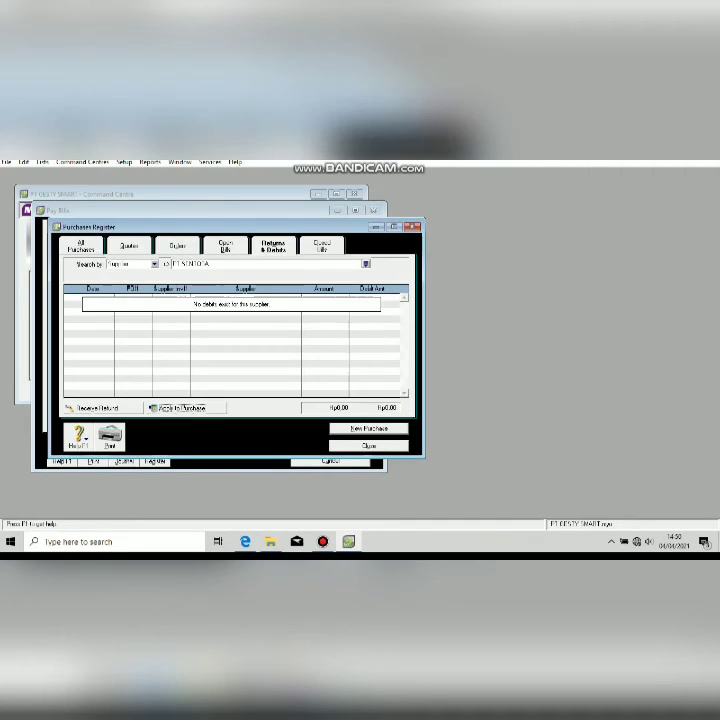
Return to Pay Bills and enter cheque number BKK-122 from the payment voucher.
{"action": "left_click", "coordinate": [369, 446]}
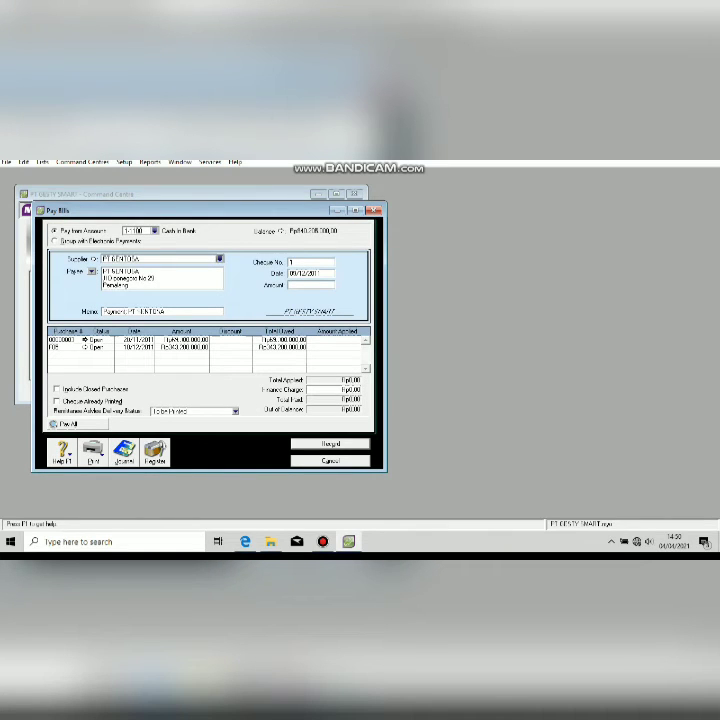
{"action": "left_click", "coordinate": [322, 541]}
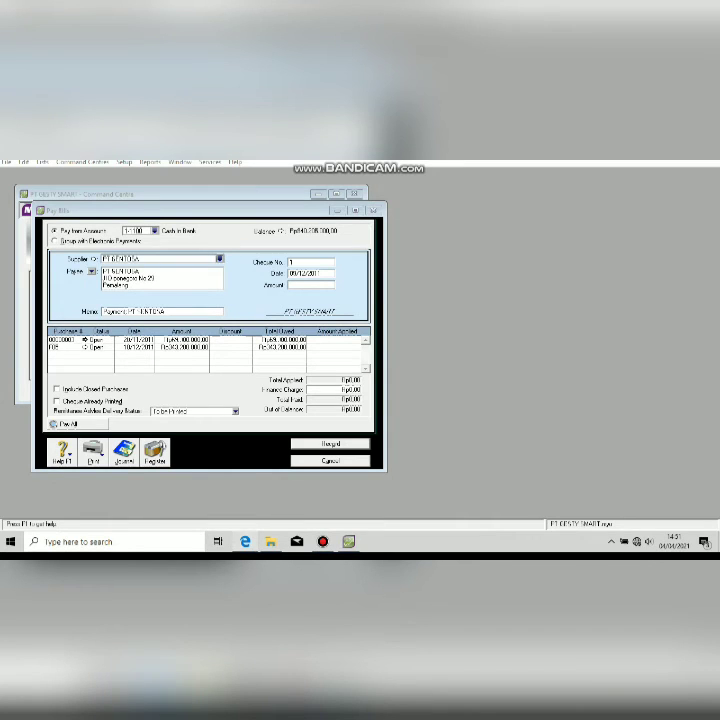
{"action": "left_click", "coordinate": [245, 541]}
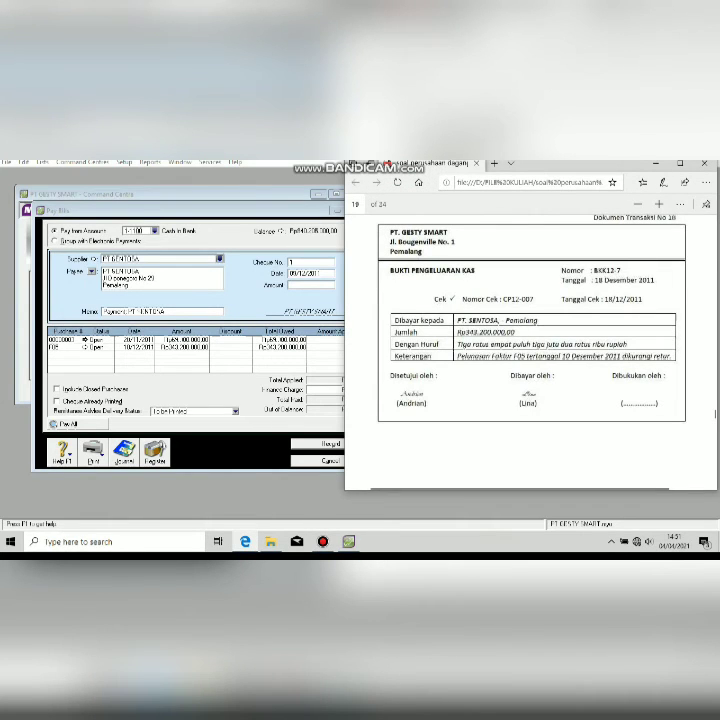
{"action": "left_click", "coordinate": [348, 541]}
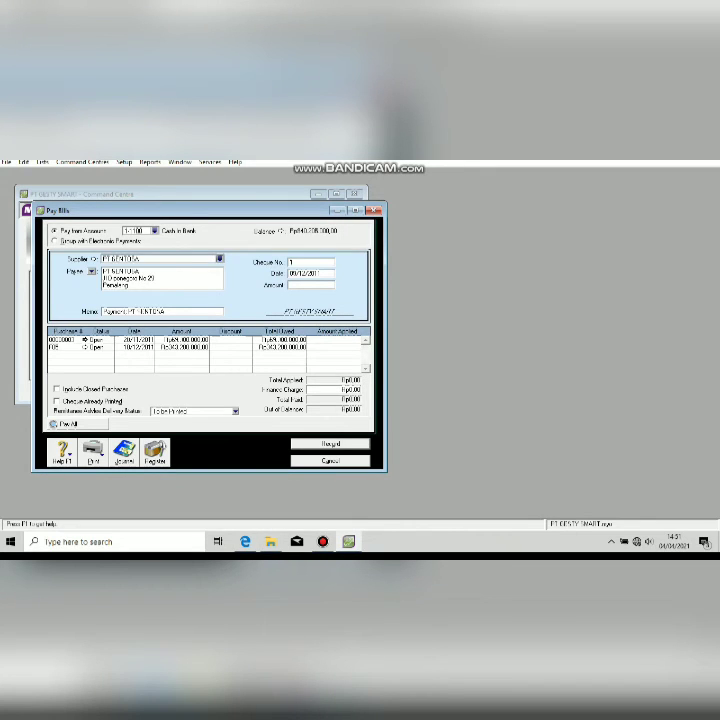
{"action": "left_click", "coordinate": [350, 347]}
{"action": "left_click", "coordinate": [310, 262]}
{"action": "type", "text": "BKK-122"}
Set the payment date and enter the Rp343.200.000 payment amount.
{"action": "key", "text": "alt+Tab"}
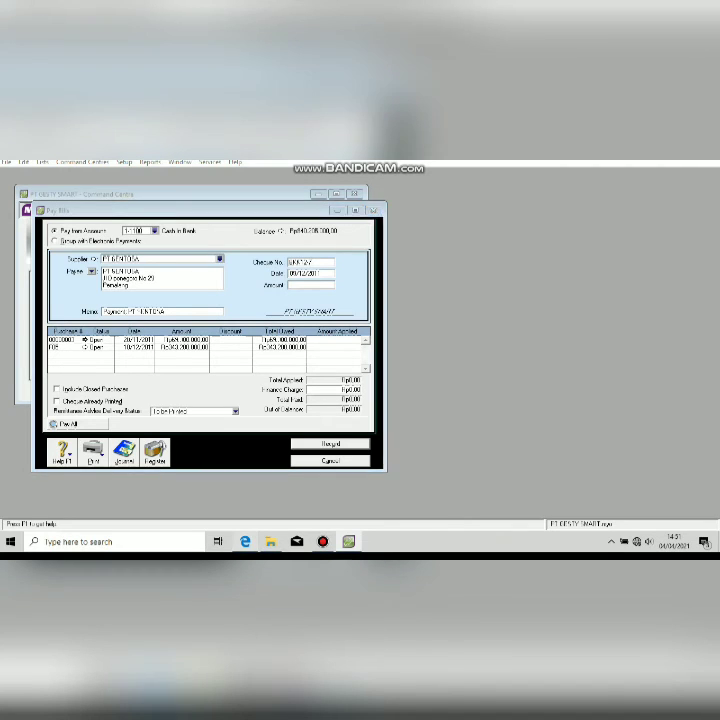
{"action": "key", "text": "alt+Tab"}
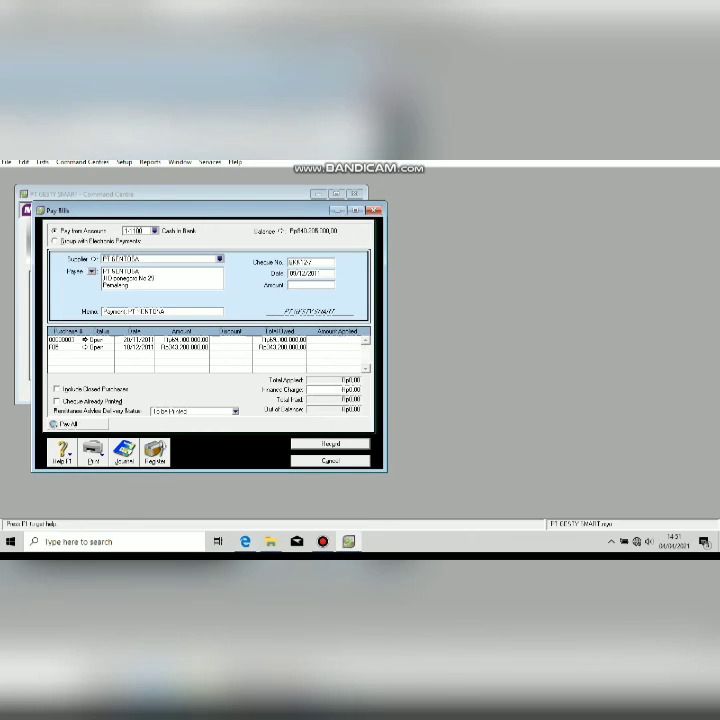
{"action": "key", "text": "Tab"}
{"action": "key", "text": "BackSpace"}
{"action": "key", "text": "BackSpace"}
{"action": "type", "text": "10"}
{"action": "key", "text": "Tab"}
{"action": "type", "text": "34"}
{"action": "key", "text": "BackSpace"}
{"action": "key", "text": "BackSpace"}
{"action": "type", "text": "34"}
{"action": "type", "text": "200"}
{"action": "key", "text": "Tab"}
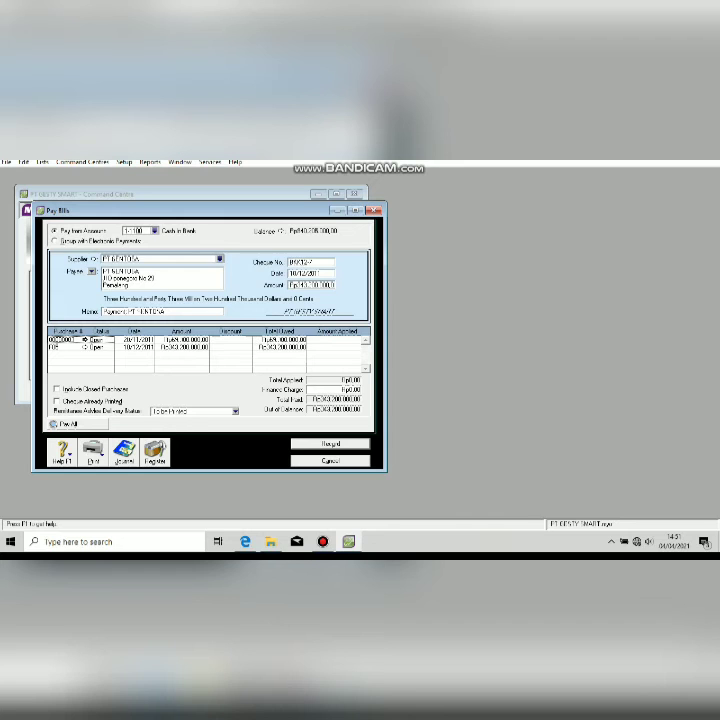
Apply the payment to bill F05 and record it.
{"action": "key", "text": "alt+Tab"}
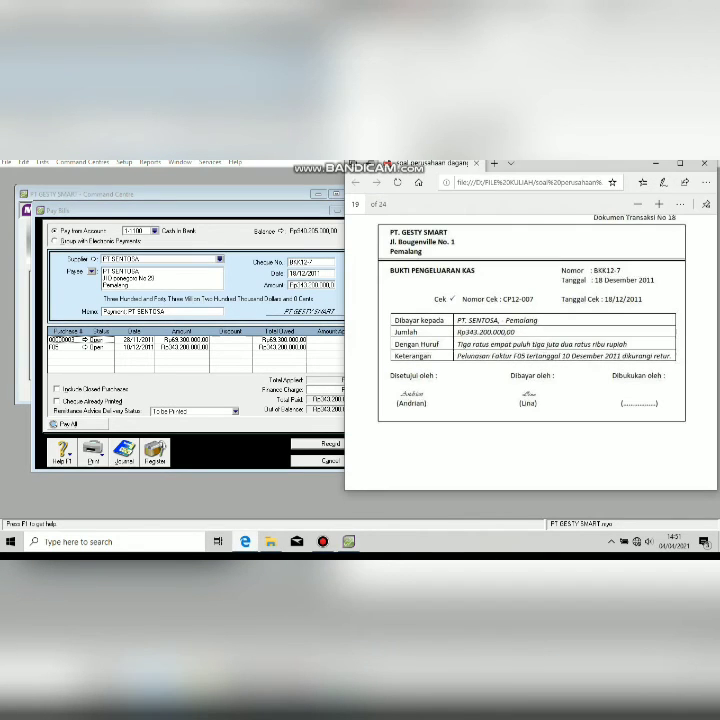
{"action": "key", "text": "alt+Tab"}
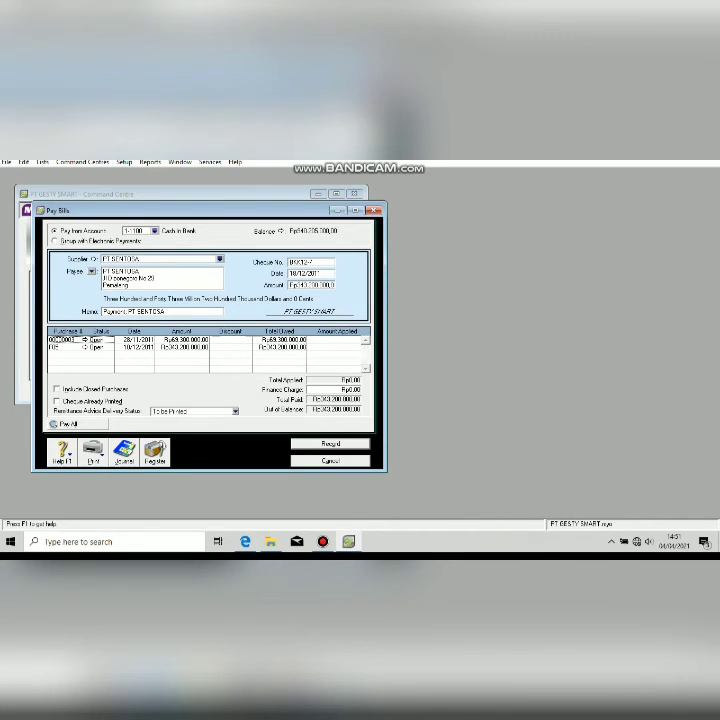
{"action": "left_click", "coordinate": [337, 347]}
{"action": "key", "text": "Tab"}
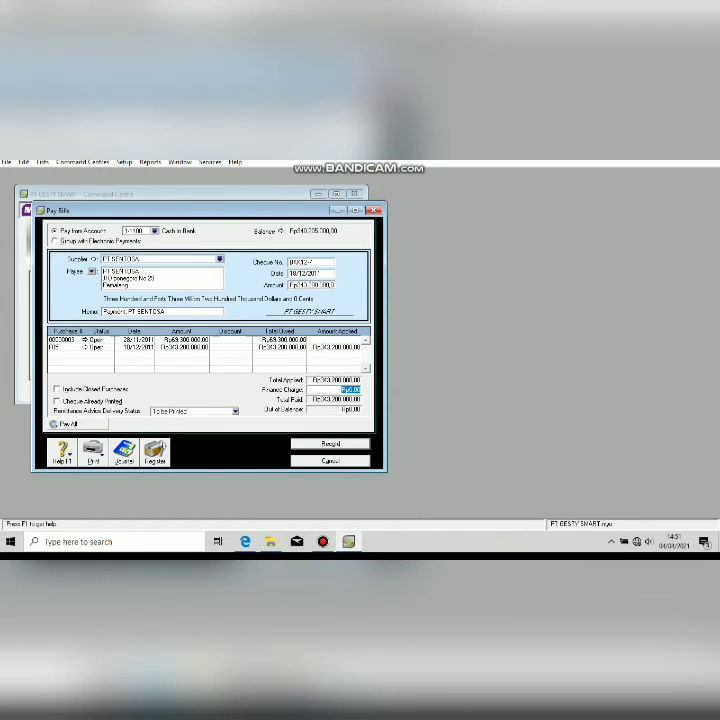
{"action": "left_click", "coordinate": [330, 443]}
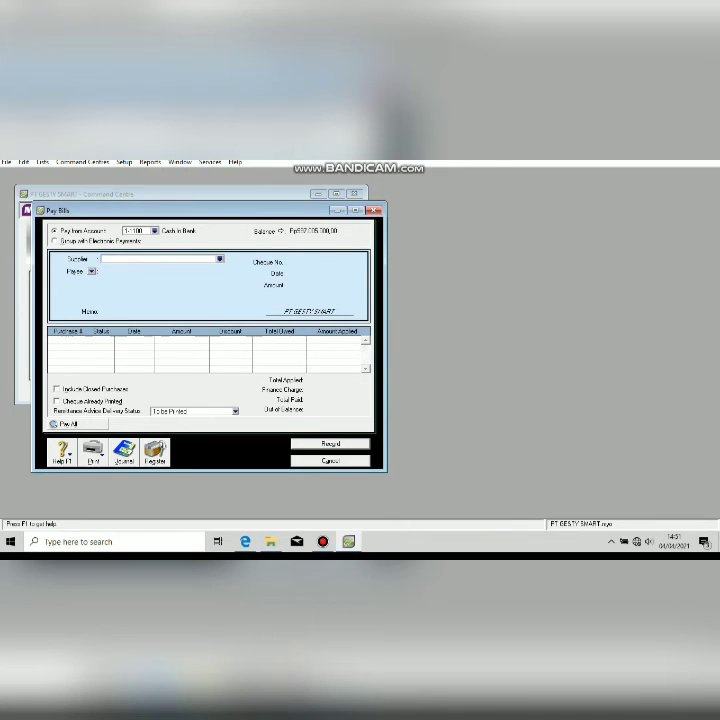
Cancel the leftover bill payment and open a blank Receive Money form from Banking.
{"action": "left_click", "coordinate": [330, 461]}
{"action": "left_click", "coordinate": [88, 245]}
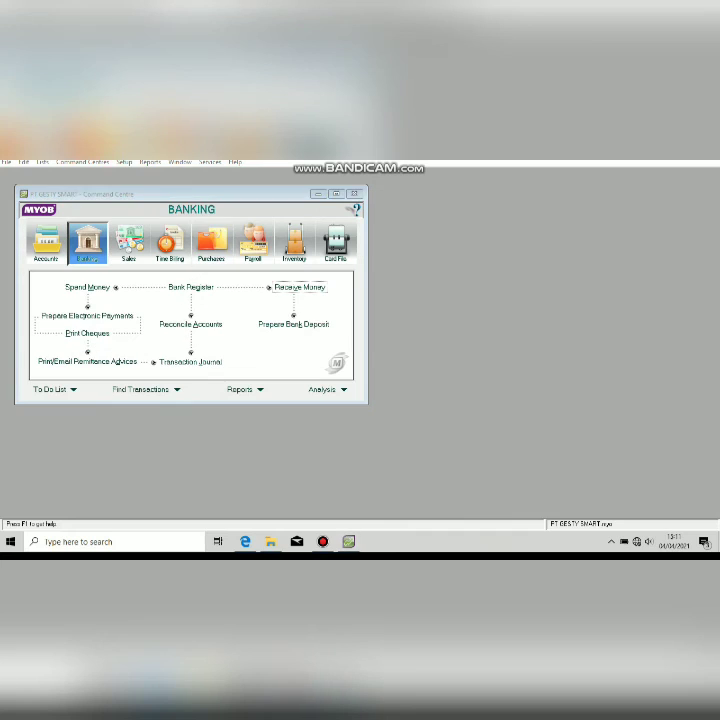
{"action": "left_click", "coordinate": [245, 541]}
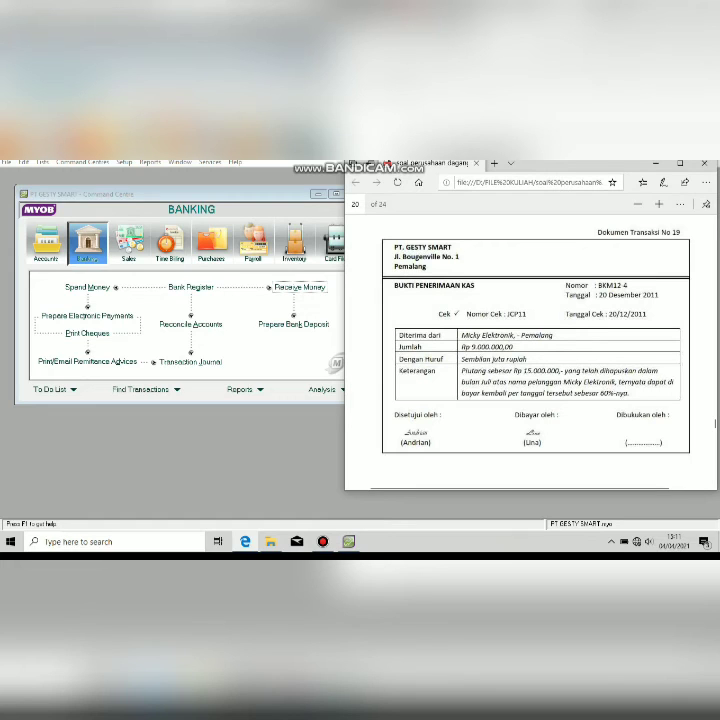
{"action": "key", "text": "alt+Tab"}
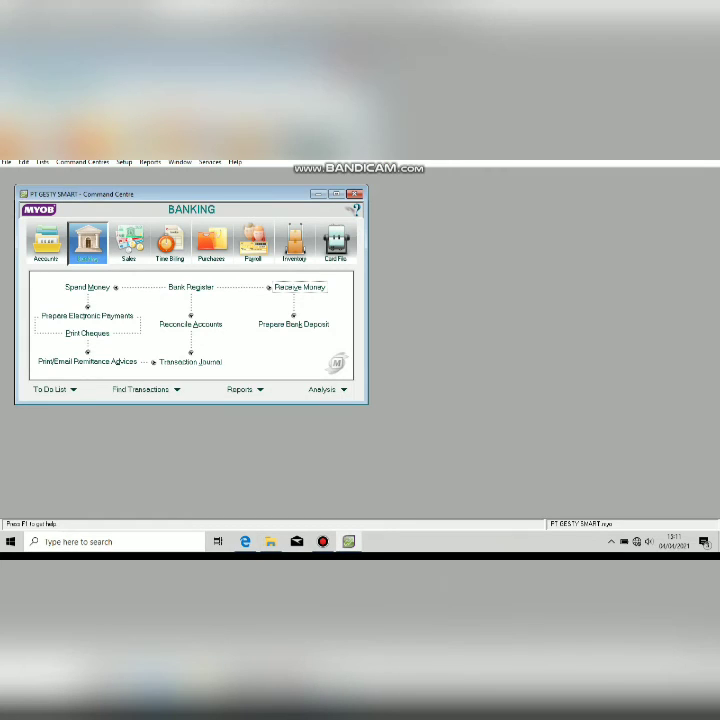
{"action": "left_click", "coordinate": [300, 287]}
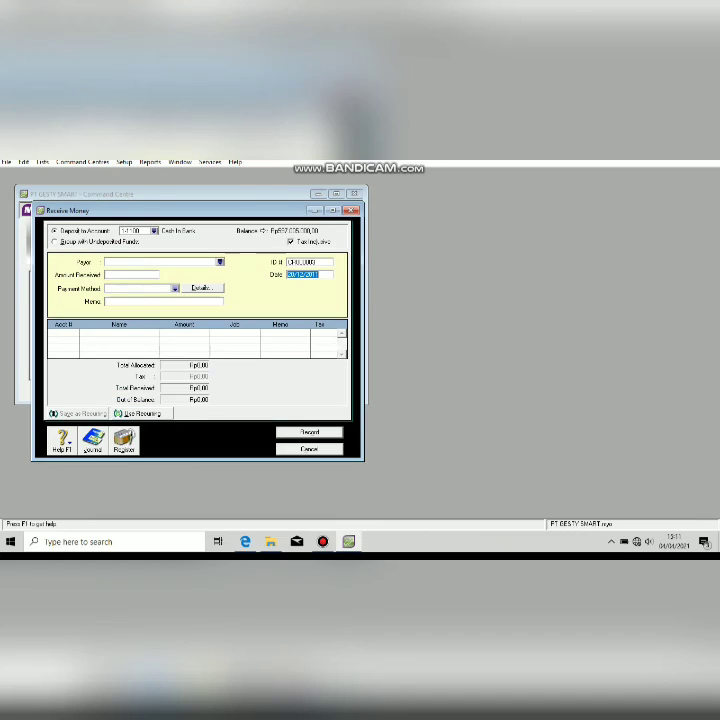
Untick Tax Inclusive and enter ID RSM124, payer Micky Electronik and amount 9.000.000.
{"action": "left_click", "coordinate": [291, 242]}
{"action": "left_click", "coordinate": [304, 262]}
{"action": "type", "text": "RSM12"}
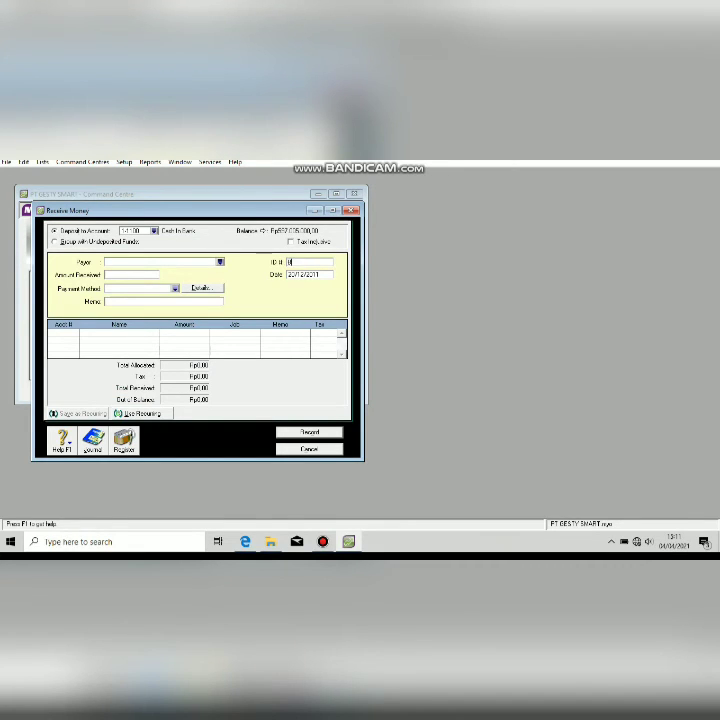
{"action": "type", "text": "4"}
{"action": "key", "text": "Tab"}
{"action": "key", "text": "Tab"}
{"action": "key", "text": "Tab"}
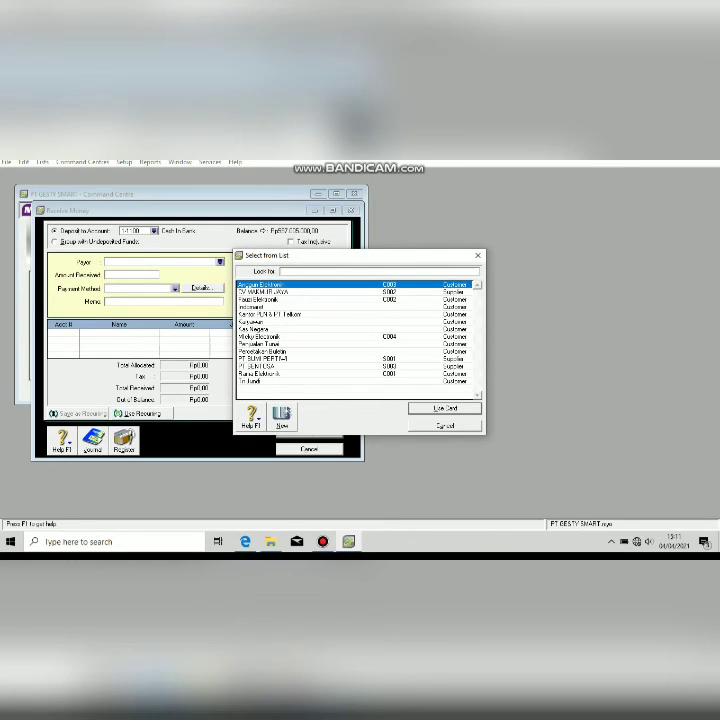
{"action": "double_click", "coordinate": [262, 337]}
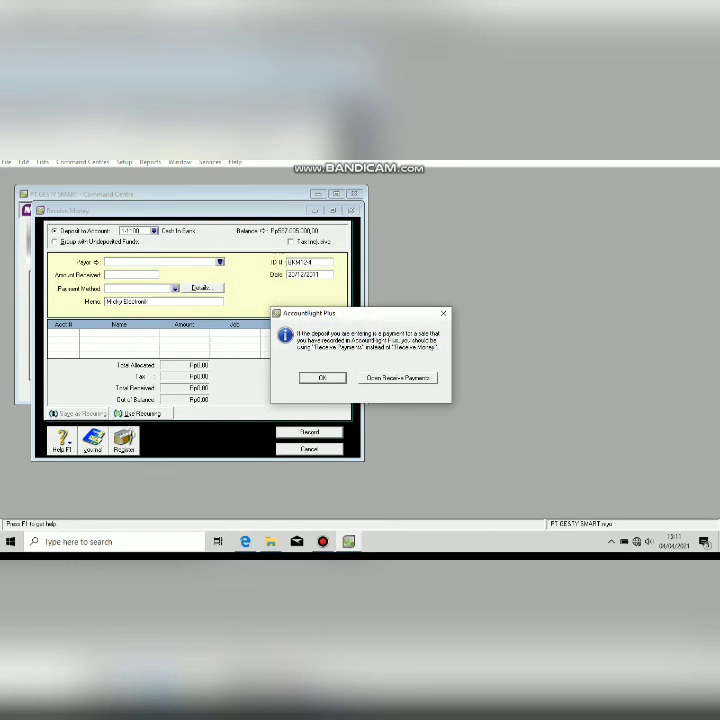
{"action": "key", "text": "Return"}
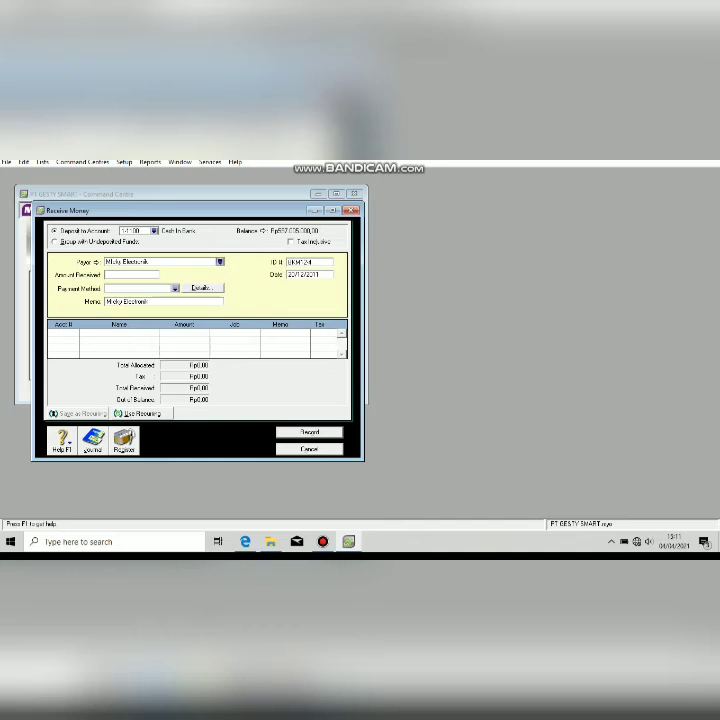
{"action": "key", "text": "Tab"}
{"action": "type", "text": "9.000.000"}
{"action": "key", "text": "Tab"}
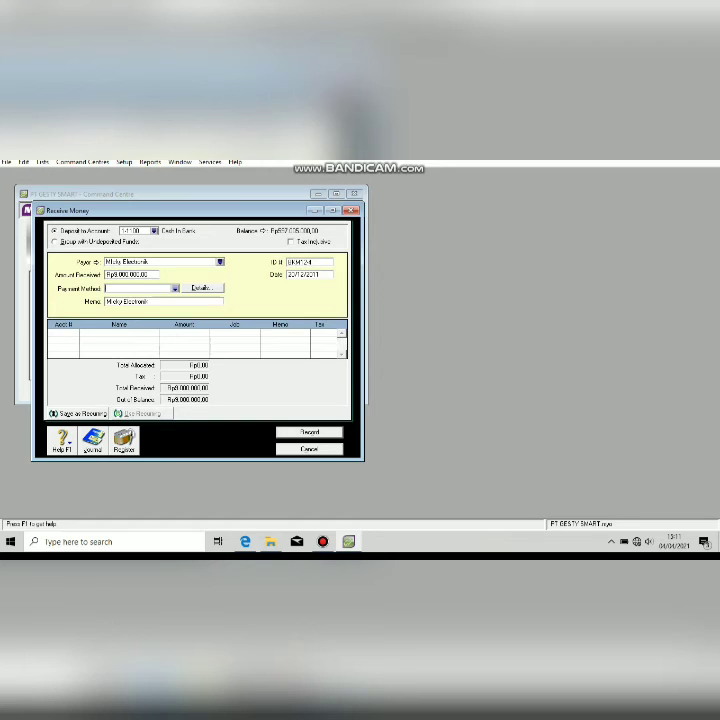
Add memo 'Pelunasan piutang tak tertagih', allocate to Allowance For BD, record, and close the form.
{"action": "key", "text": "Tab"}
{"action": "type", "text": "Pelunasan piutang tak tertagih"}
{"action": "key", "text": "Tab"}
{"action": "type", "text": "4"}
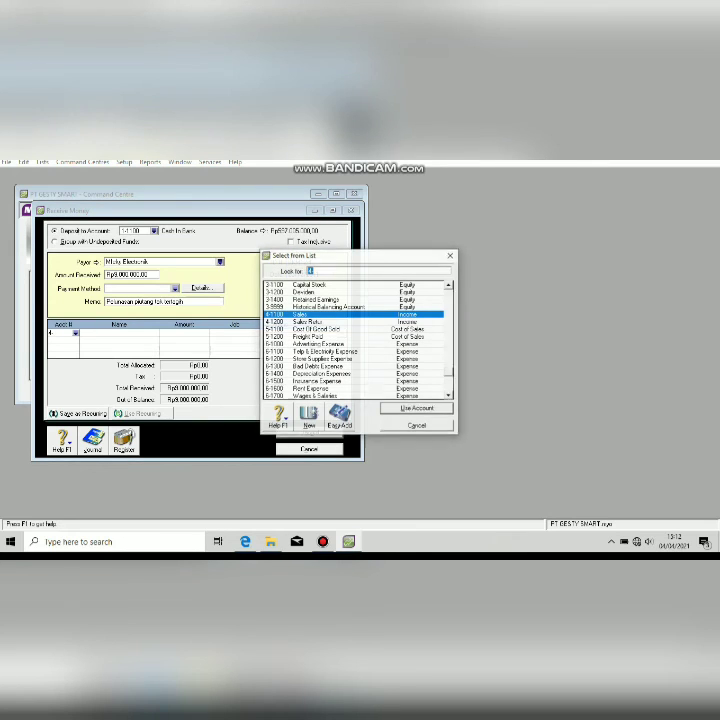
{"action": "key", "text": "BackSpace"}
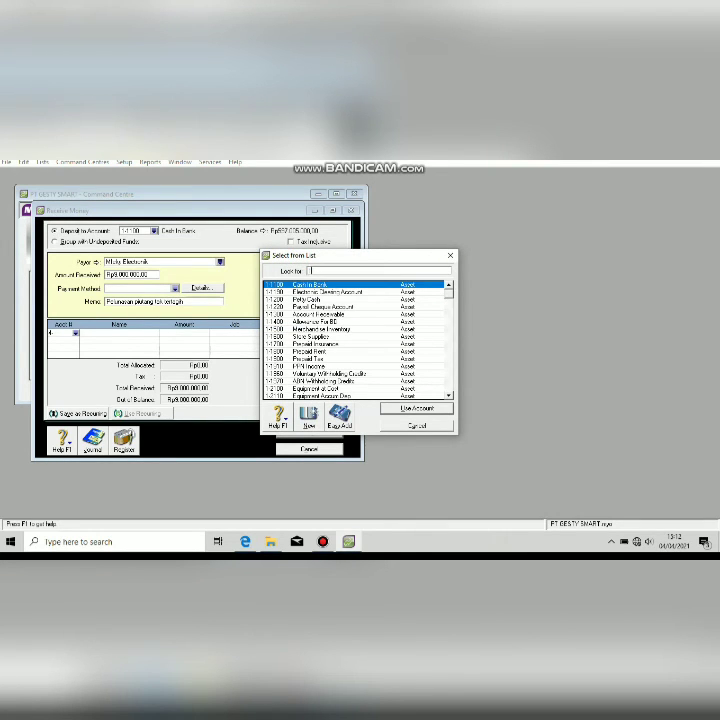
{"action": "key", "text": "Down"}
{"action": "key", "text": "Down"}
{"action": "key", "text": "Down"}
{"action": "key", "text": "Down"}
{"action": "key", "text": "Down"}
{"action": "key", "text": "Return"}
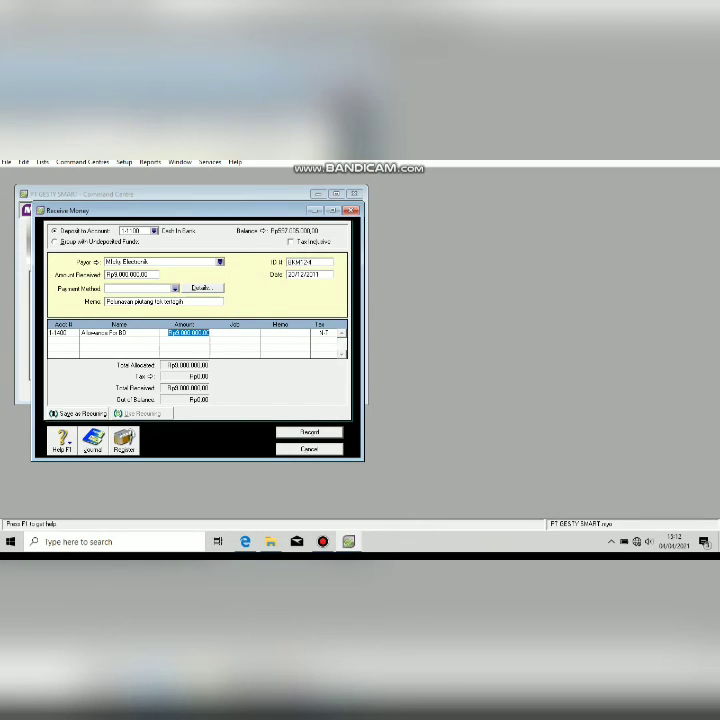
{"action": "key", "text": "Tab"}
{"action": "left_click", "coordinate": [310, 432]}
{"action": "left_click", "coordinate": [310, 449]}
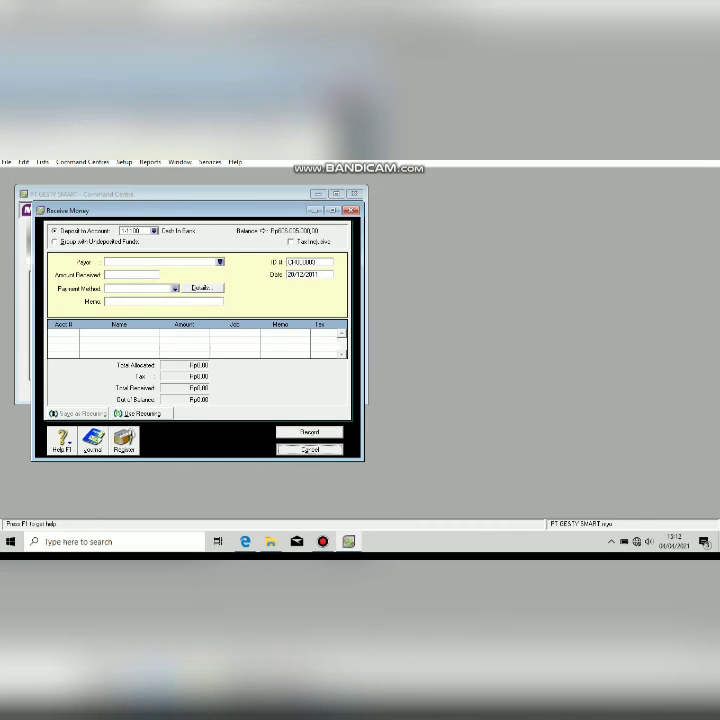
{"action": "left_click", "coordinate": [323, 541]}
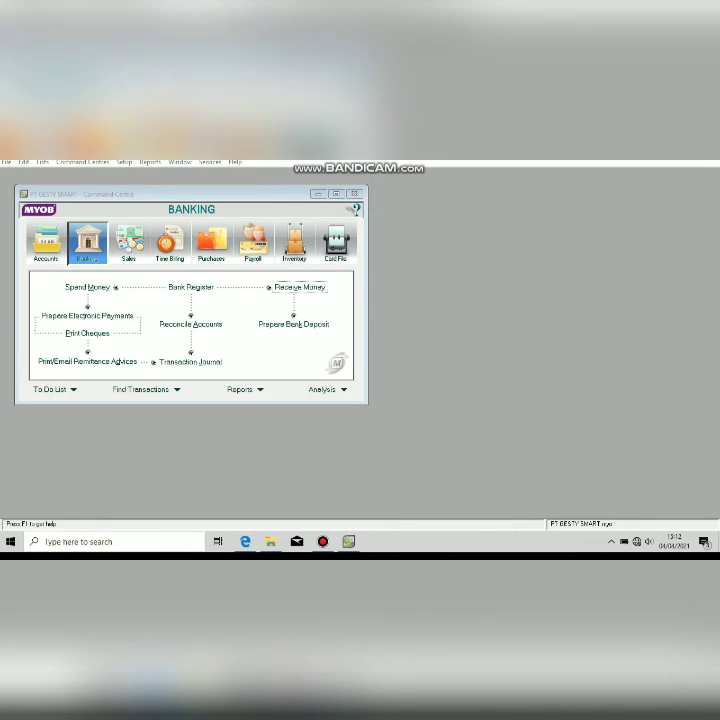
Start a new purchase from PT BUMI PERTIWI.
{"action": "left_click", "coordinate": [245, 541]}
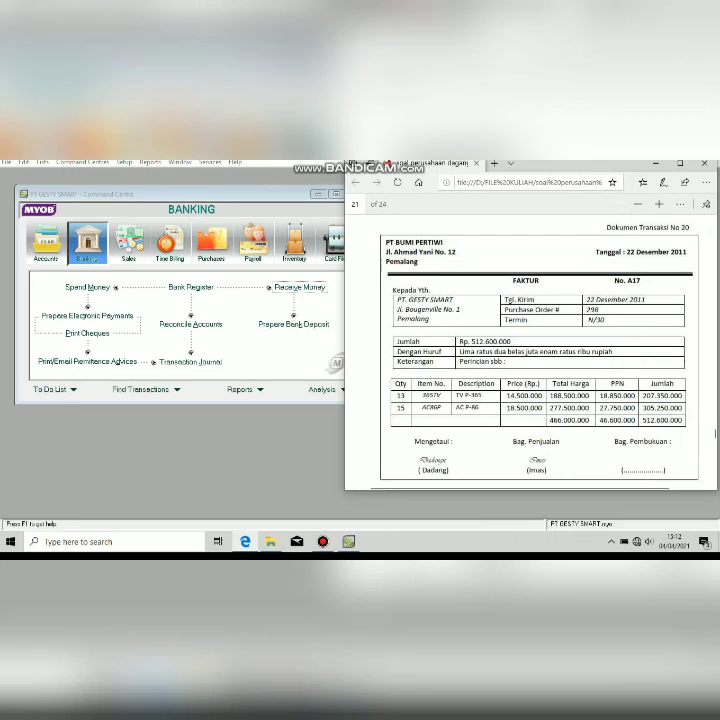
{"action": "left_click", "coordinate": [220, 440]}
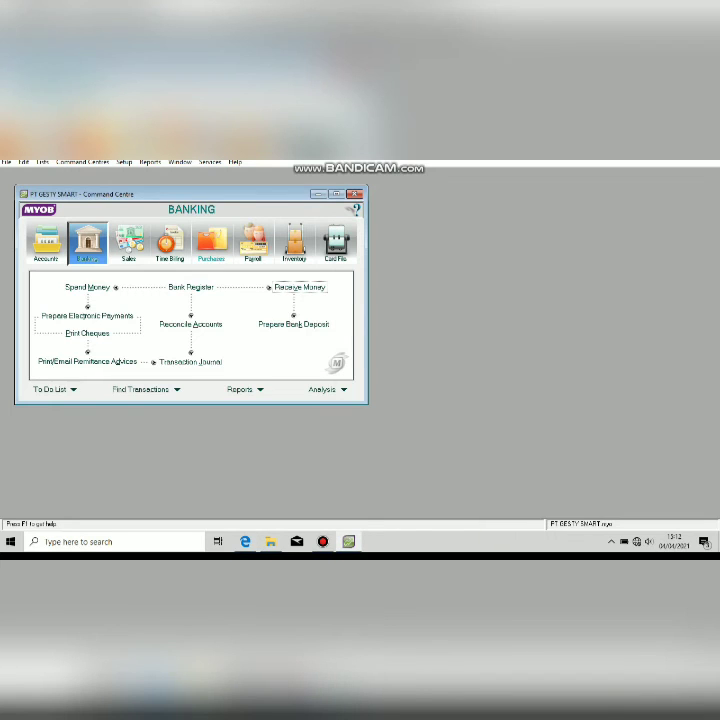
{"action": "left_click", "coordinate": [211, 243]}
{"action": "left_click", "coordinate": [190, 308]}
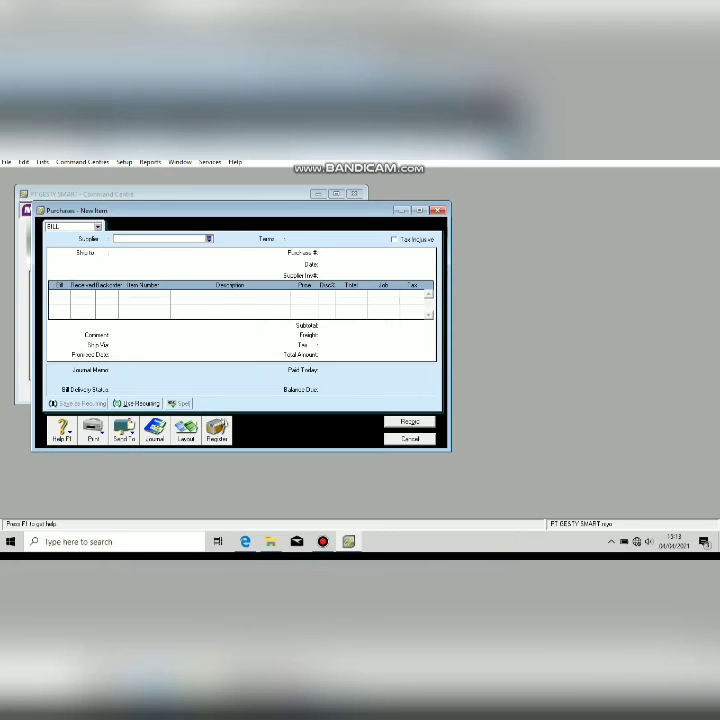
{"action": "left_click", "coordinate": [209, 239]}
{"action": "double_click", "coordinate": [263, 292]}
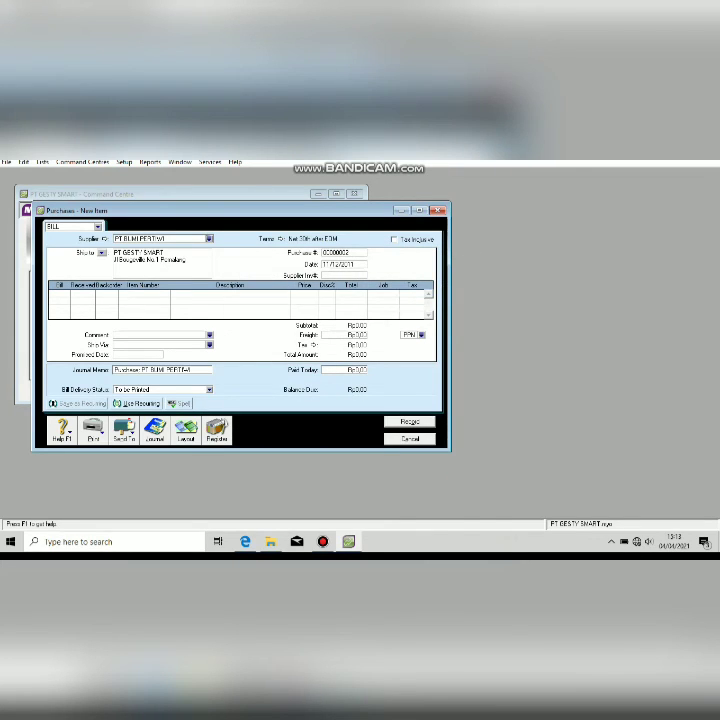
Set the purchase number to A17, checking it against the invoice.
{"action": "left_click", "coordinate": [343, 253]}
{"action": "left_click", "coordinate": [349, 541]}
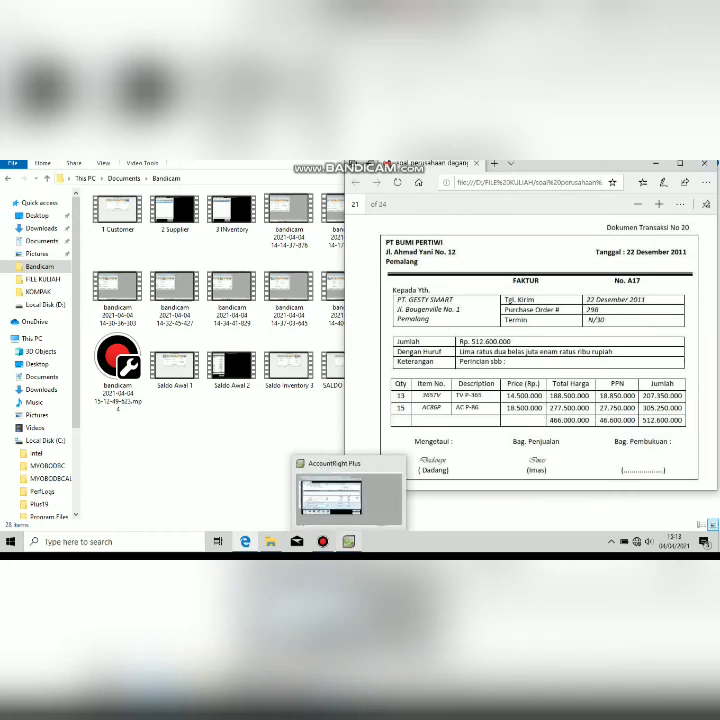
{"action": "left_click", "coordinate": [349, 541]}
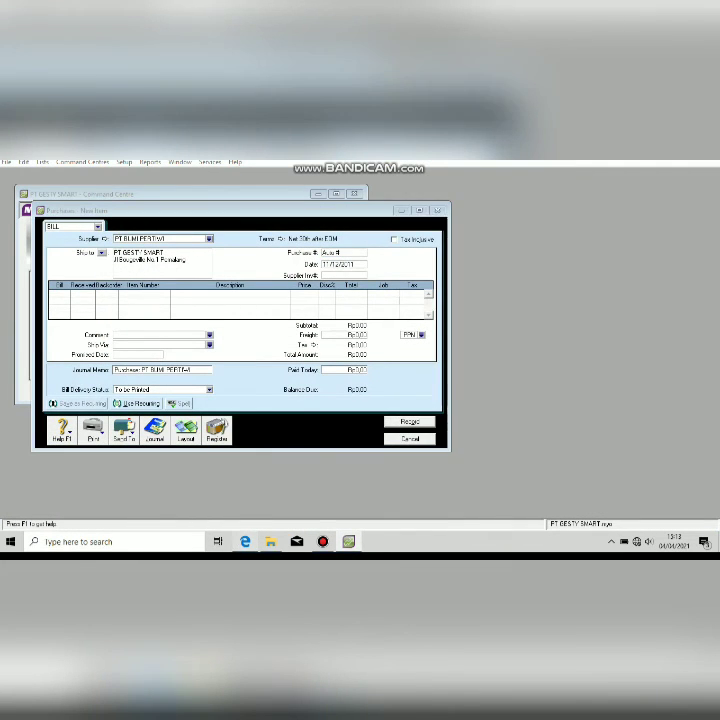
{"action": "left_click", "coordinate": [245, 541]}
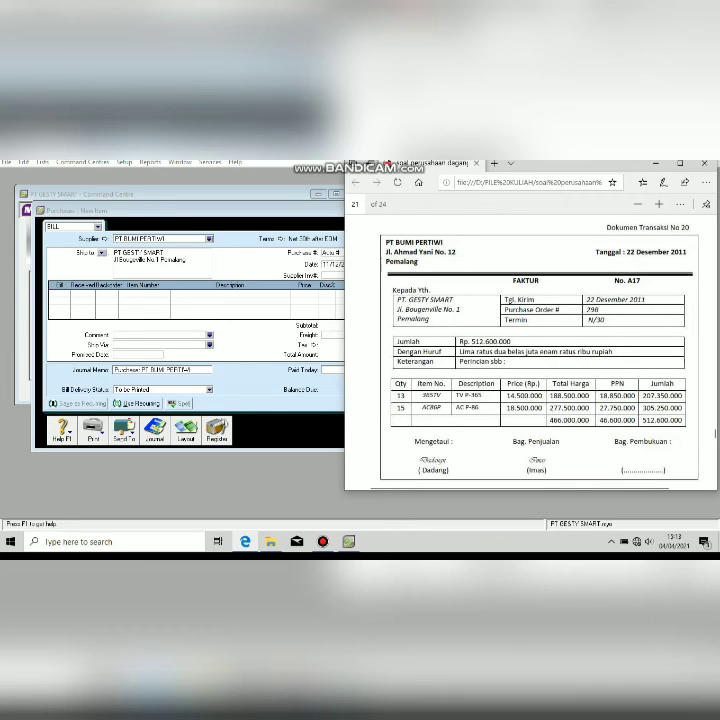
{"action": "left_click", "coordinate": [337, 253]}
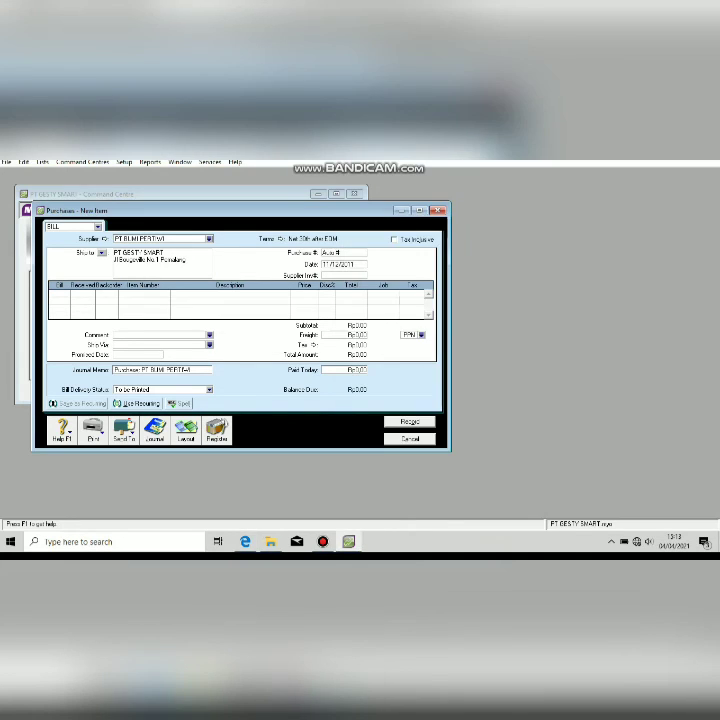
{"action": "key", "text": "BackSpace"}
{"action": "key", "text": "BackSpace"}
{"action": "key", "text": "BackSpace"}
{"action": "key", "text": "BackSpace"}
{"action": "key", "text": "BackSpace"}
{"action": "key", "text": "BackSpace"}
{"action": "type", "text": "a17"}
{"action": "key", "text": "BackSpace"}
{"action": "key", "text": "BackSpace"}
{"action": "key", "text": "BackSpace"}
{"action": "type", "text": "A17"}
{"action": "key", "text": "Tab"}
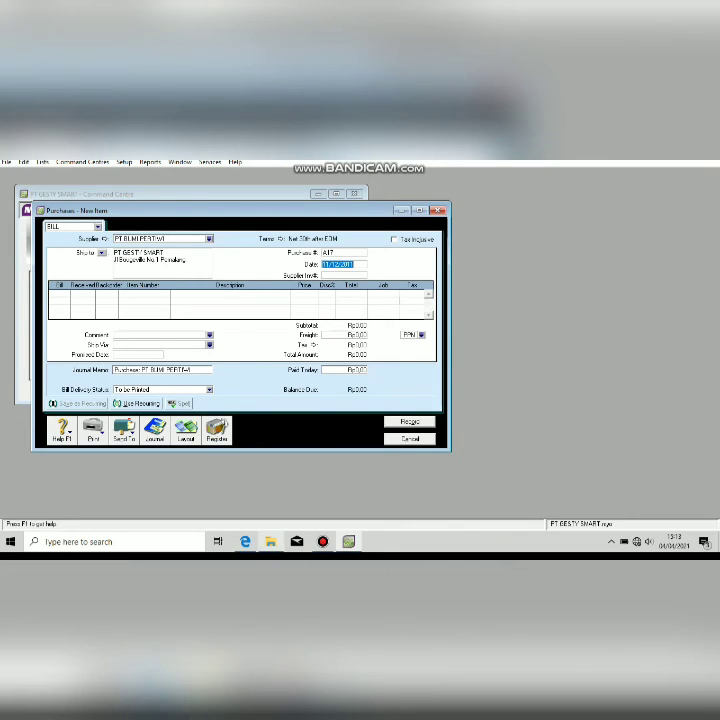
Date the bill 22/12/2011 and enter 13 units on the first line.
{"action": "left_click", "coordinate": [245, 541]}
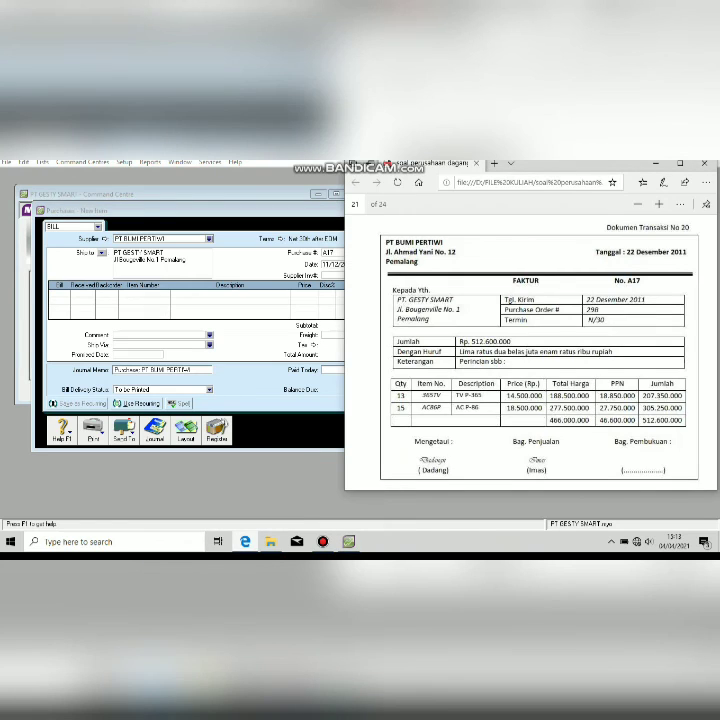
{"action": "left_click", "coordinate": [245, 541]}
{"action": "type", "text": "22/12/2"}
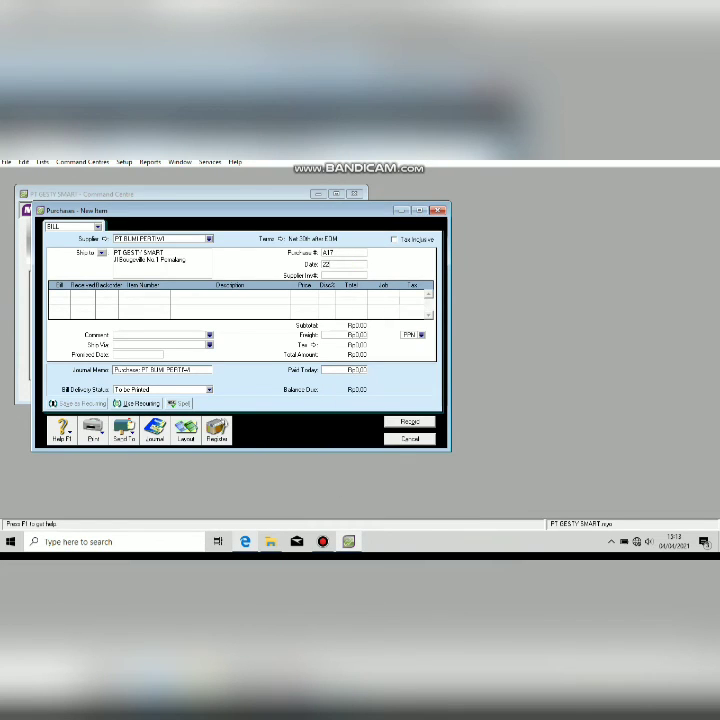
{"action": "type", "text": "011"}
{"action": "key", "text": "alt+Tab"}
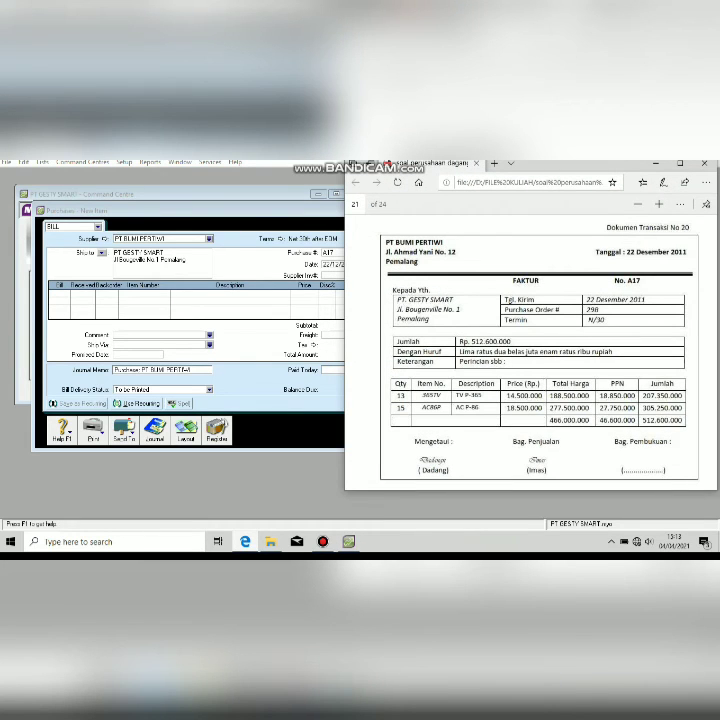
{"action": "key", "text": "super+Down"}
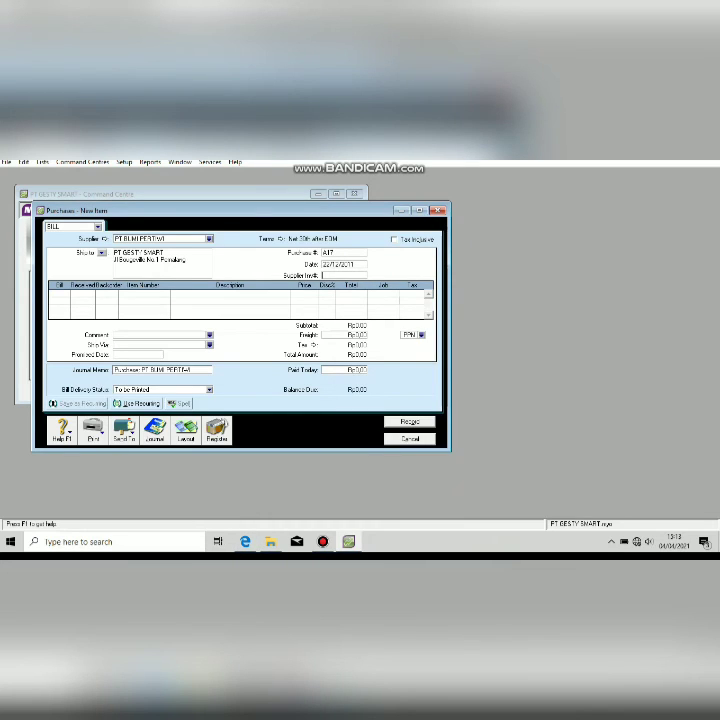
{"action": "type", "text": "13"}
{"action": "key", "text": "Tab"}
{"action": "key", "text": "Tab"}
{"action": "key", "text": "Tab"}
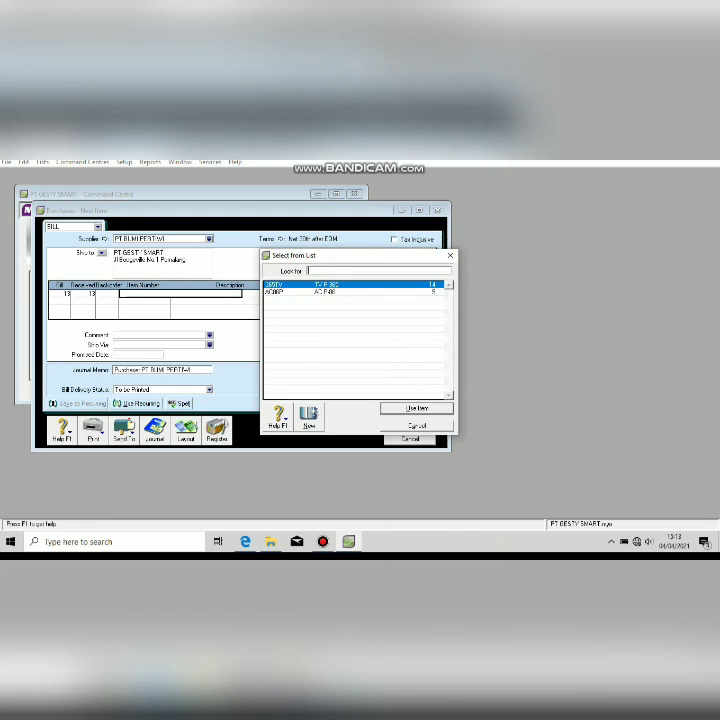
Complete line one with item 350TV at price 14000.
{"action": "key", "text": "Return"}
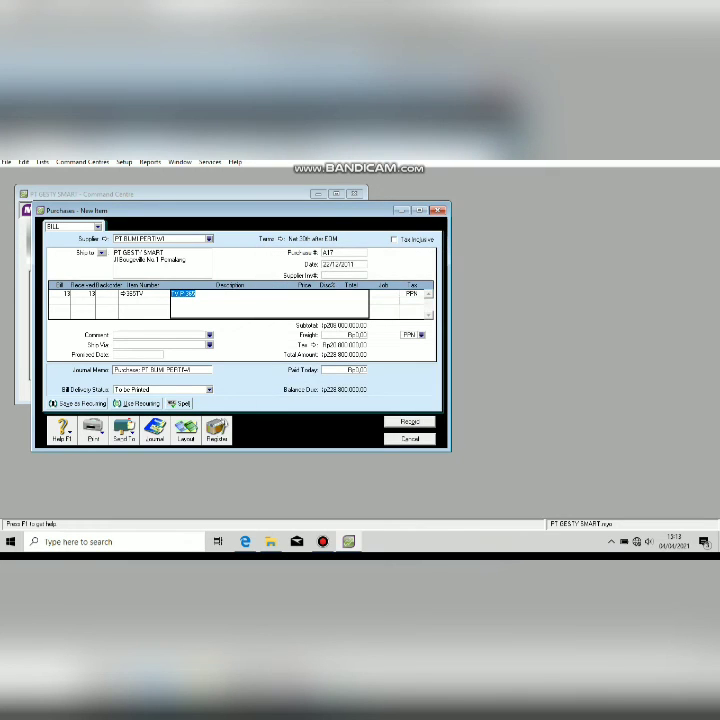
{"action": "key", "text": "alt+Tab"}
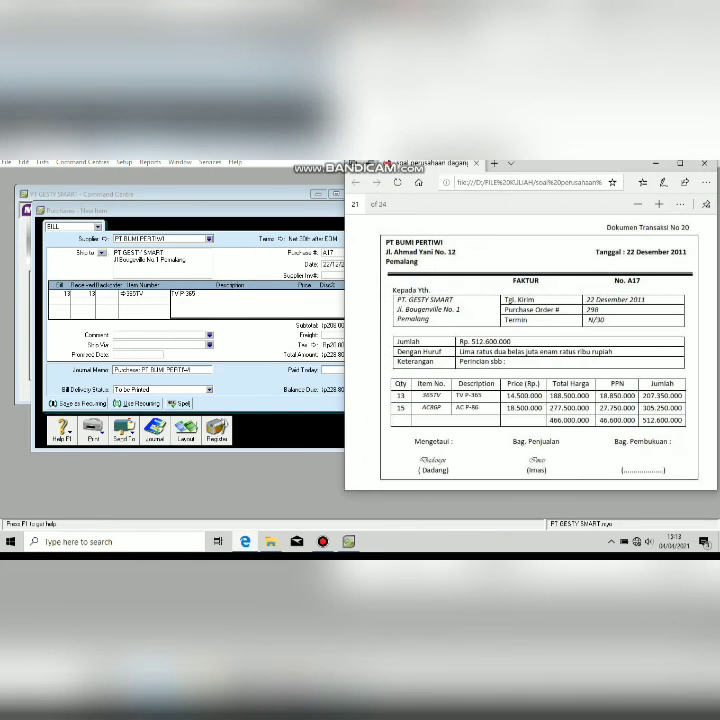
{"action": "key", "text": "alt+Tab"}
{"action": "type", "text": "14000"}
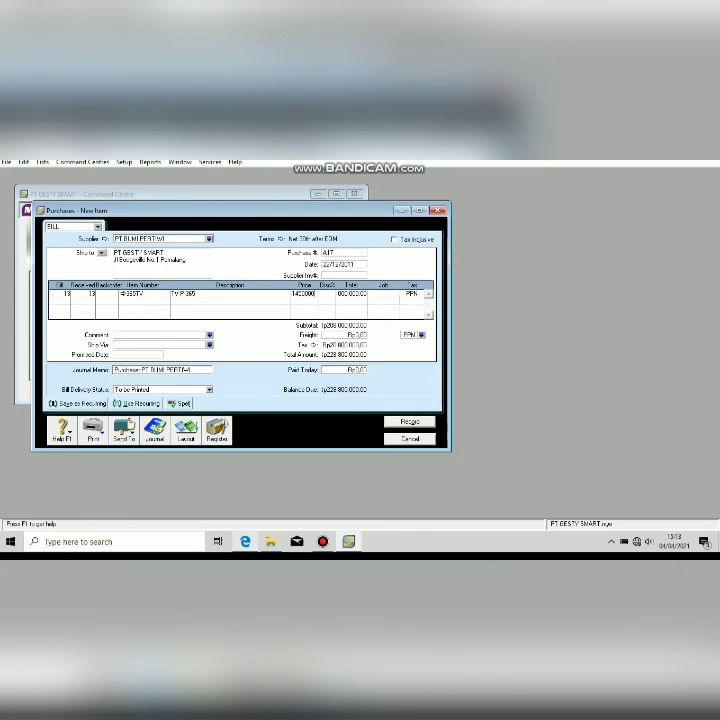
{"action": "key", "text": "Tab"}
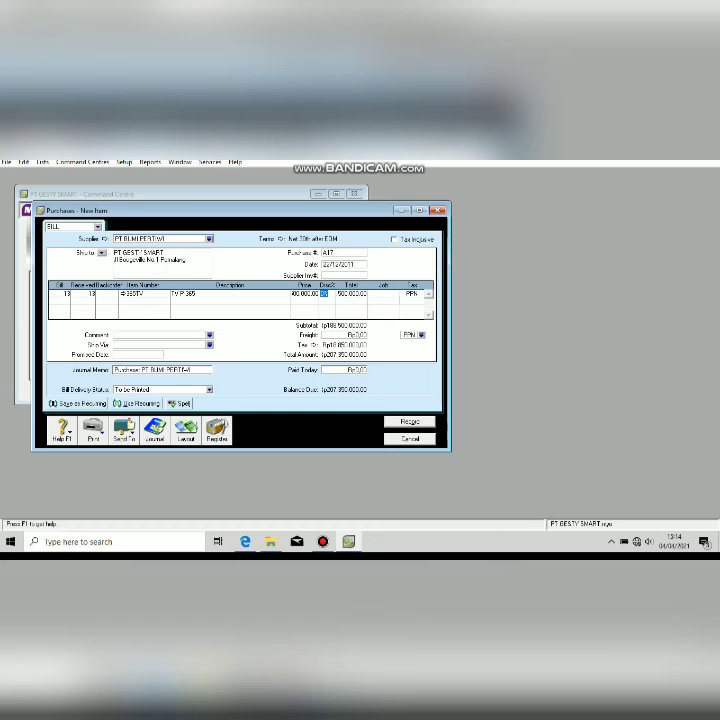
Add a second line of 15 units of item AC P-06.
{"action": "key", "text": "alt+Tab"}
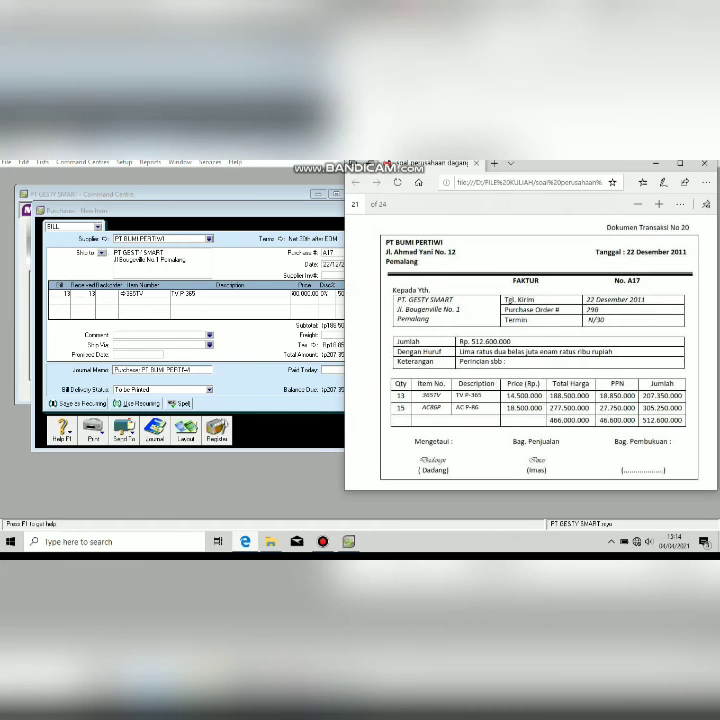
{"action": "key", "text": "alt+Tab"}
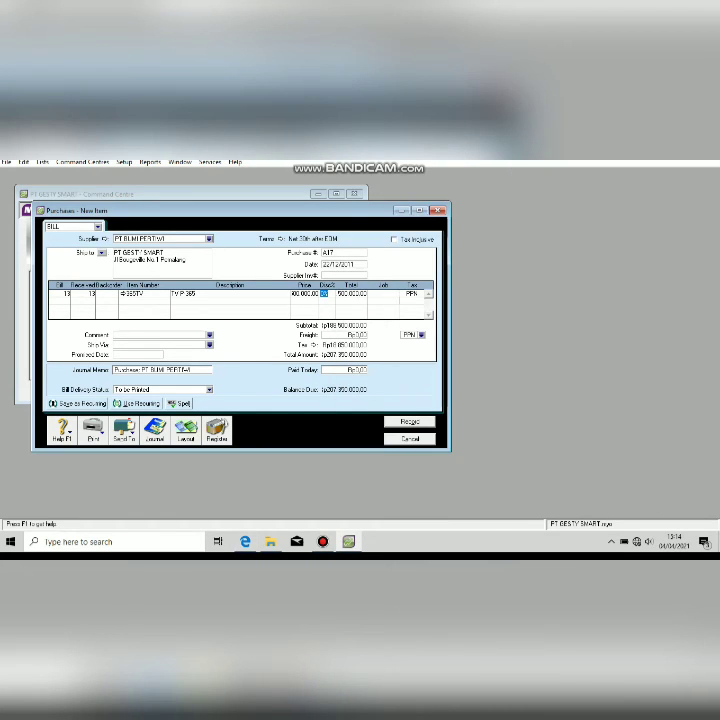
{"action": "type", "text": "15"}
{"action": "key", "text": "Tab"}
{"action": "key", "text": "Tab"}
{"action": "key", "text": "Tab"}
{"action": "key", "text": "Tab"}
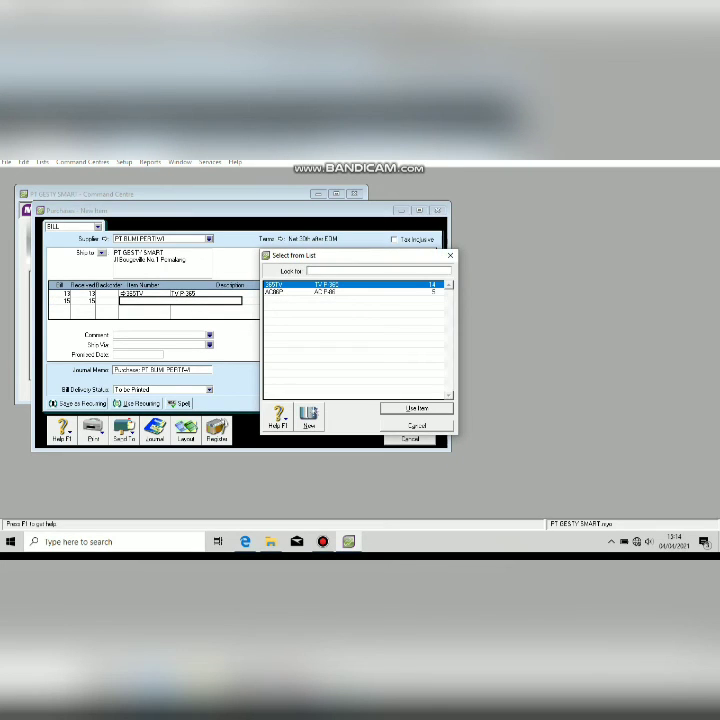
{"action": "key", "text": "Down"}
{"action": "key", "text": "Return"}
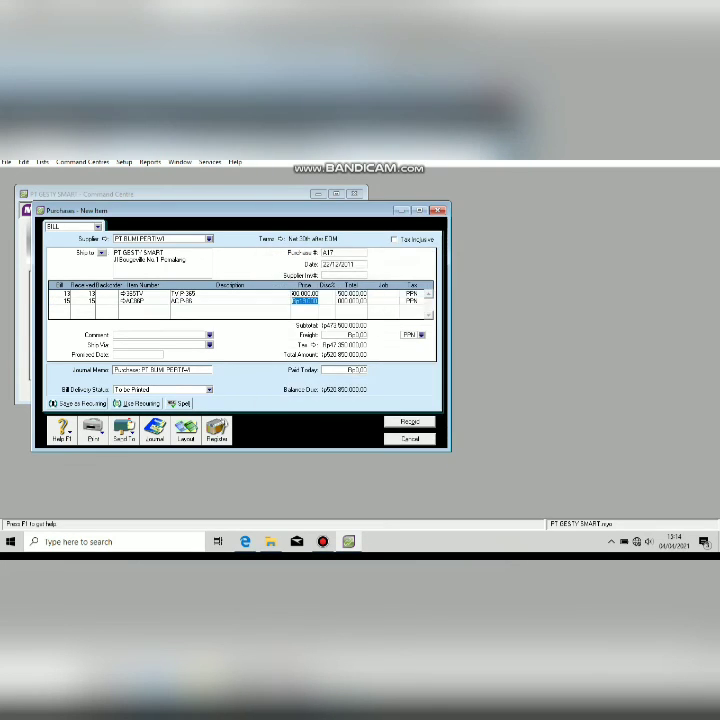
Replace the line two price with 180000 after checking the invoice.
{"action": "mouse_move", "coordinate": [245, 541]}
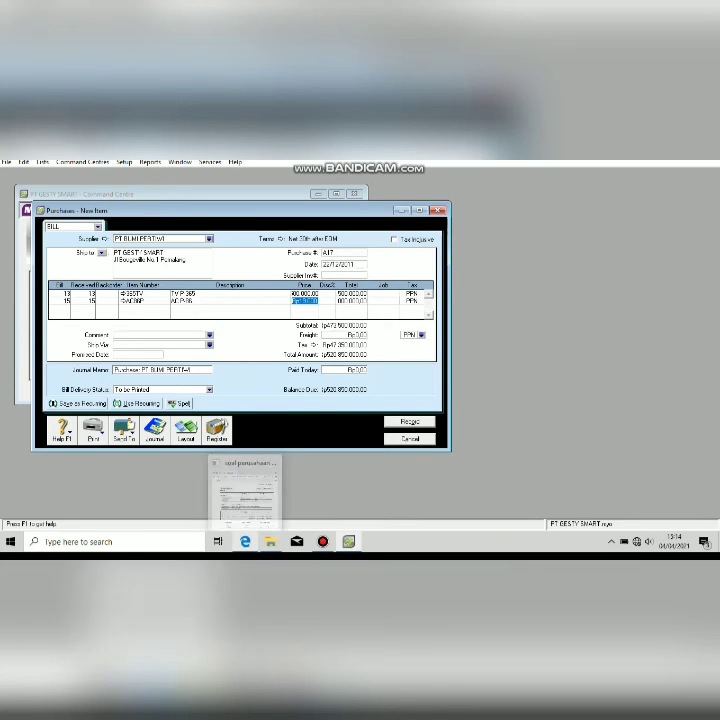
{"action": "left_click", "coordinate": [245, 482]}
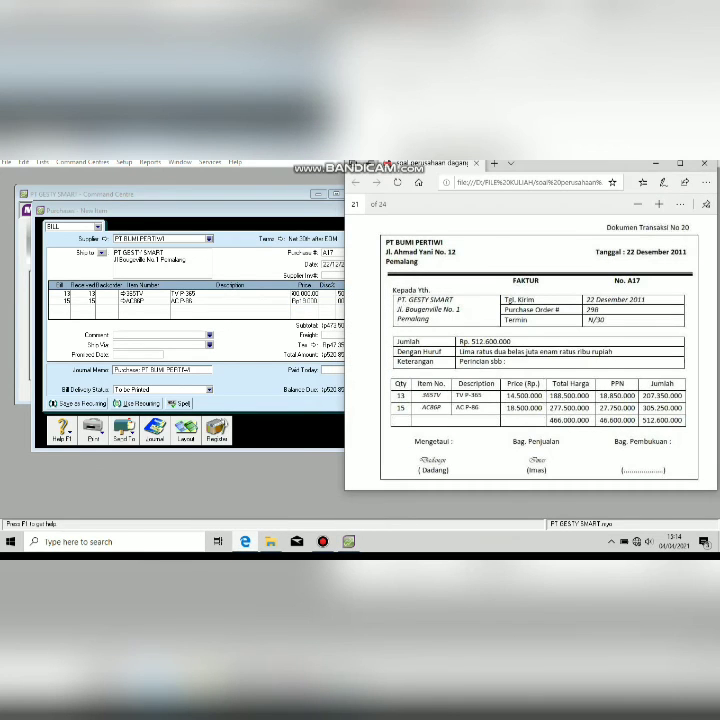
{"action": "left_click", "coordinate": [303, 301]}
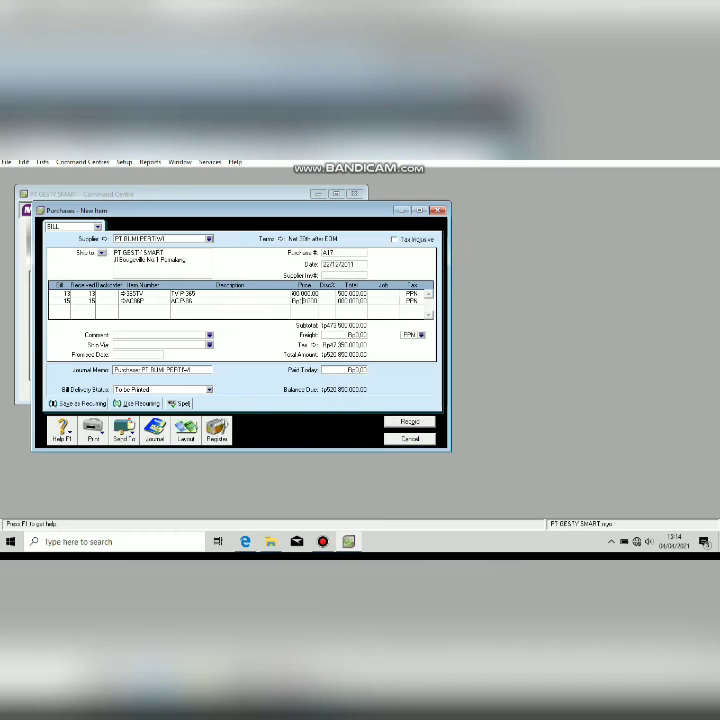
{"action": "key", "text": "BackSpace"}
{"action": "key", "text": "BackSpace"}
{"action": "key", "text": "Delete"}
{"action": "key", "text": "Delete"}
{"action": "key", "text": "Delete"}
{"action": "key", "text": "Delete"}
{"action": "key", "text": "Delete"}
{"action": "key", "text": "Delete"}
{"action": "key", "text": "Delete"}
{"action": "key", "text": "Delete"}
{"action": "key", "text": "Delete"}
{"action": "key", "text": "Delete"}
{"action": "key", "text": "Delete"}
{"action": "key", "text": "BackSpace"}
{"action": "type", "text": "180000"}
{"action": "key", "text": "Tab"}
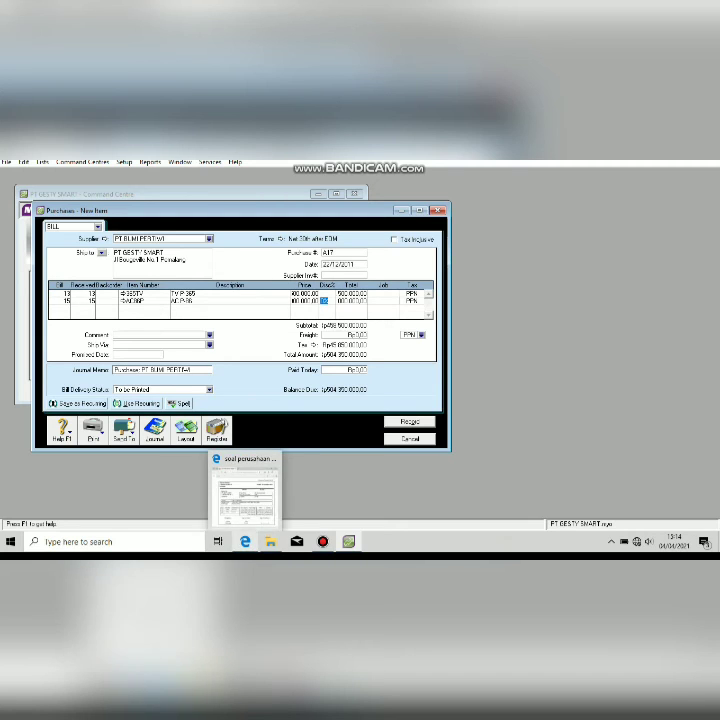
Correct the line two price to 18.500.000 and compare the bill totals with the invoice.
{"action": "left_click", "coordinate": [245, 541]}
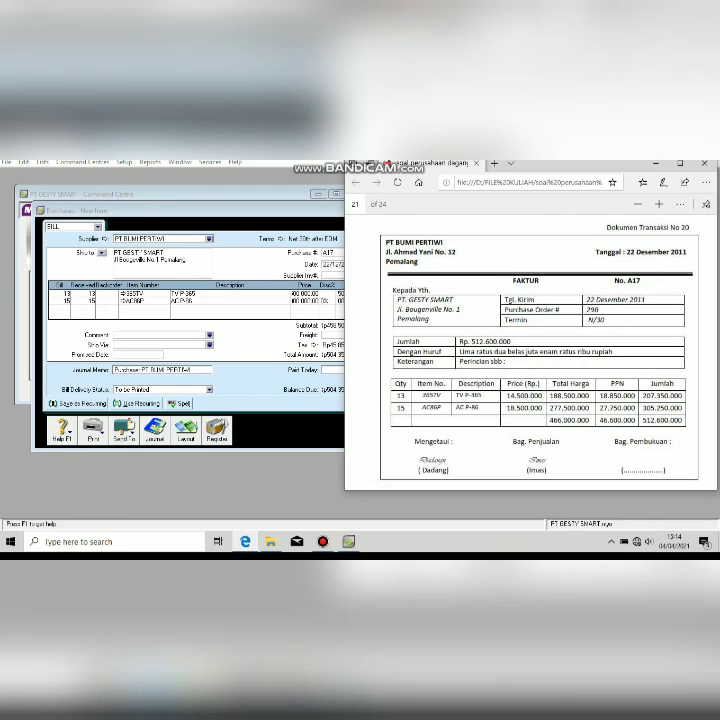
{"action": "left_click", "coordinate": [194, 304]}
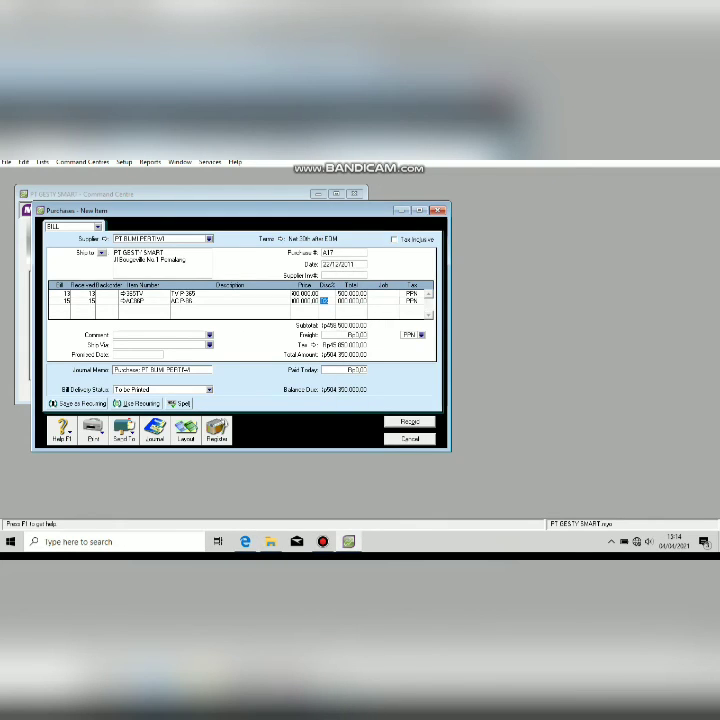
{"action": "left_click", "coordinate": [245, 541]}
{"action": "left_click", "coordinate": [305, 293]}
{"action": "left_click", "coordinate": [305, 301]}
{"action": "type", "text": "16500000"}
{"action": "key", "text": "Tab"}
{"action": "key", "text": "alt+Tab"}
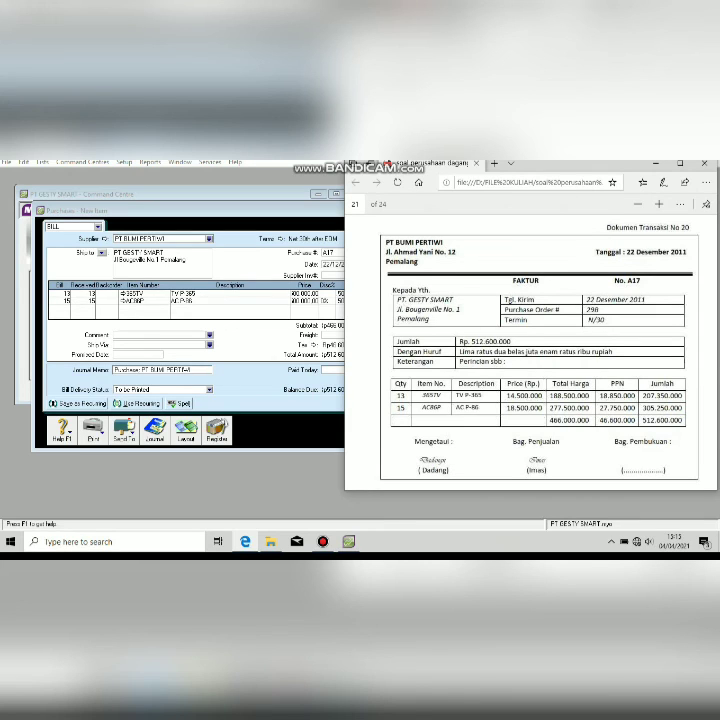
{"action": "key", "text": "alt+Tab"}
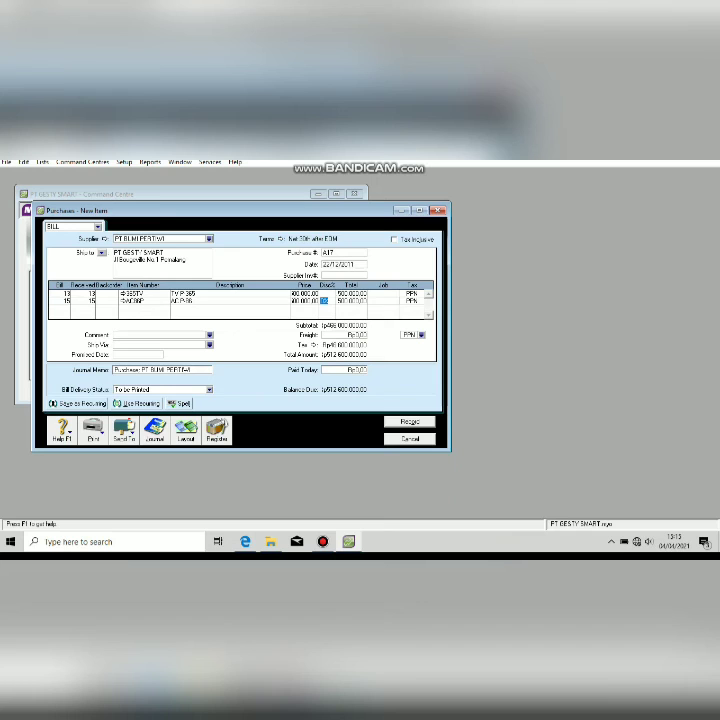
{"action": "key", "text": "alt+Tab"}
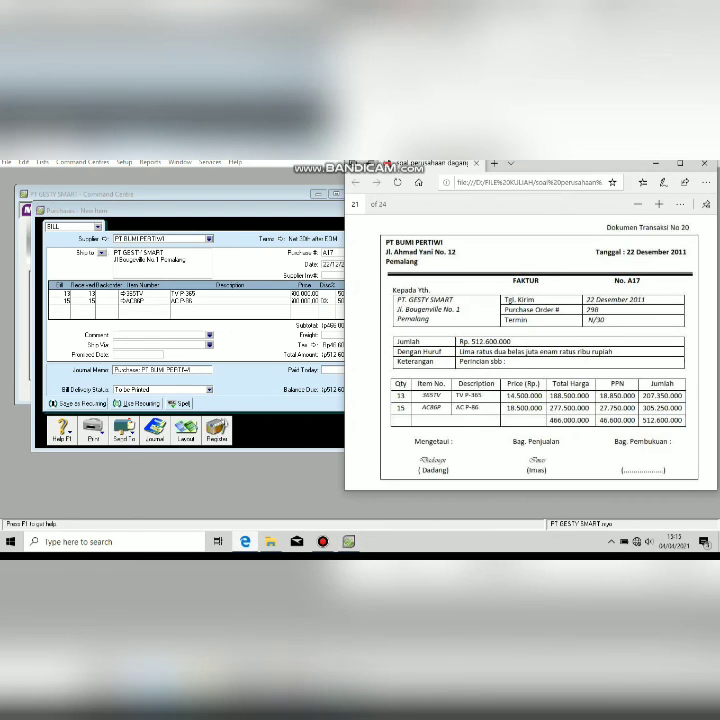
{"action": "key", "text": "alt+Tab"}
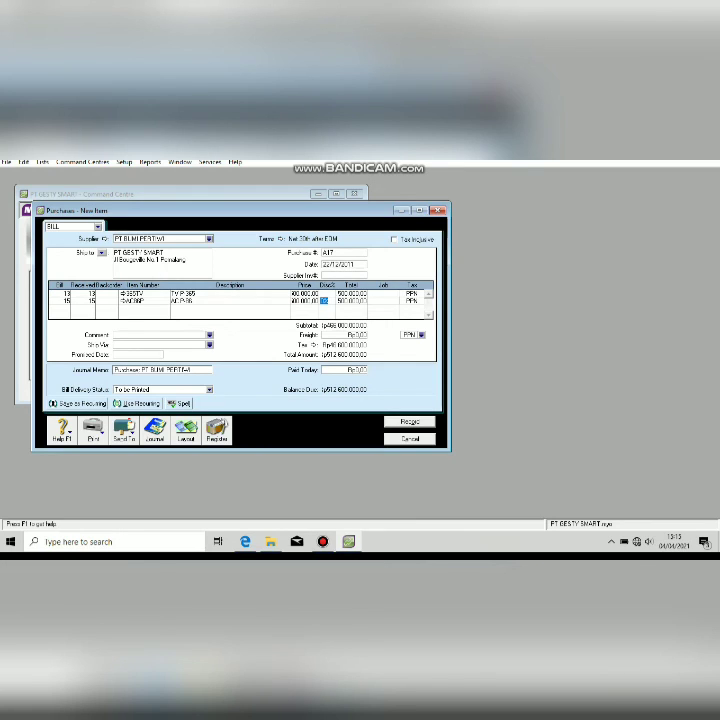
Enter memo 'pembelian Kredit', record bill A17 through the tax-code prompt, and close the form.
{"action": "left_click", "coordinate": [152, 370]}
{"action": "type", "text": "pembelian K"}
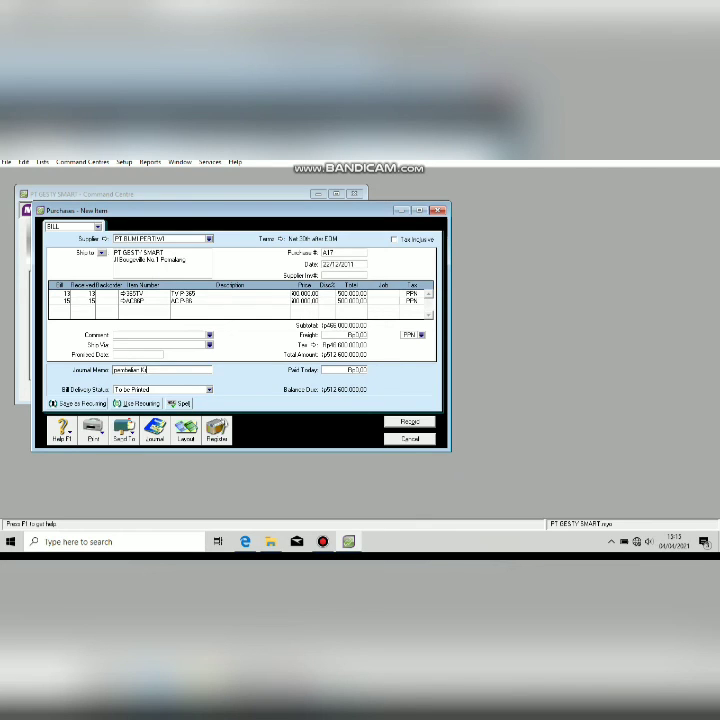
{"action": "type", "text": "redit"}
{"action": "key", "text": "Return"}
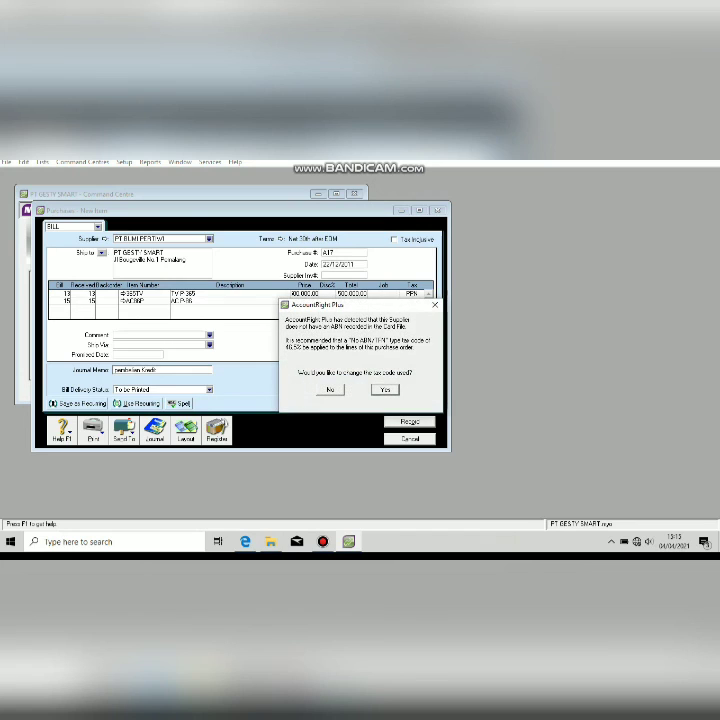
{"action": "key", "text": "Return"}
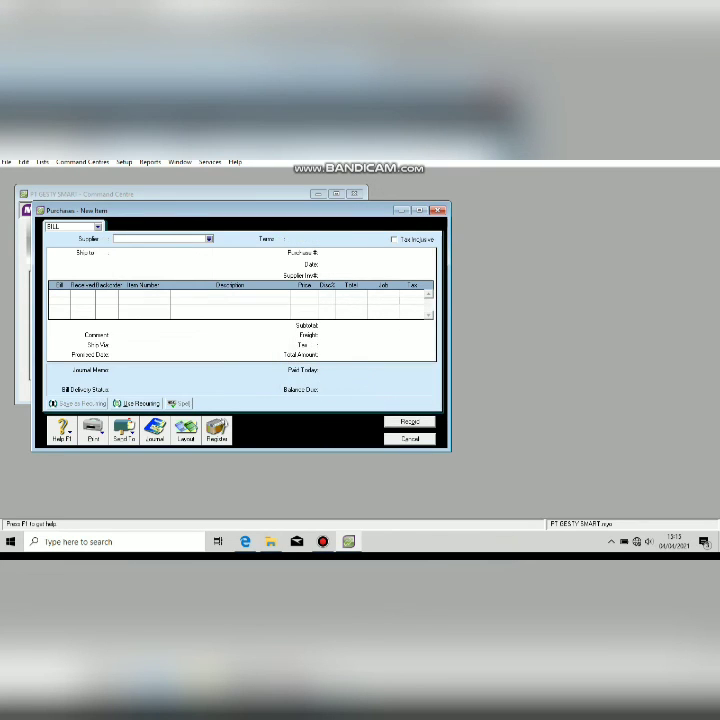
{"action": "key", "text": "Escape"}
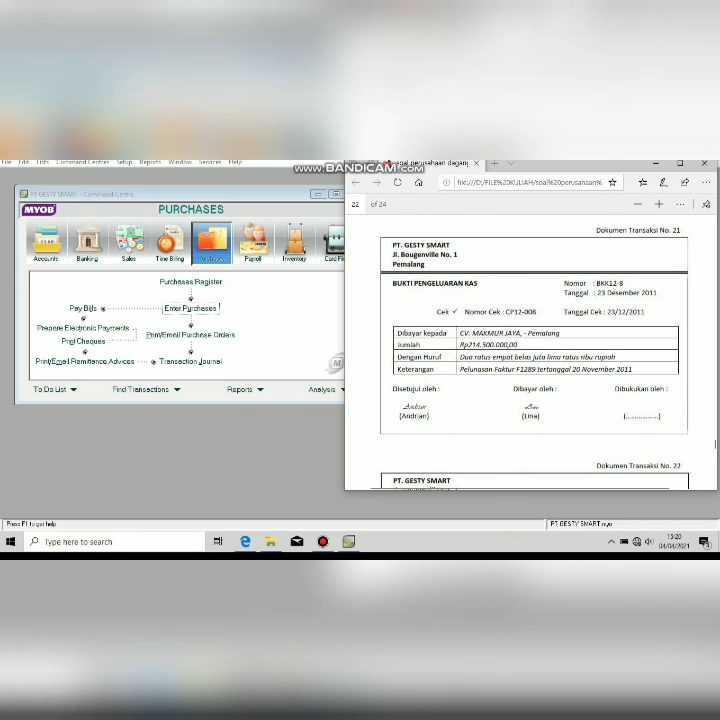
Start a supplier bill payment to CV MAKMUR JAYA.
{"action": "left_click", "coordinate": [87, 243]}
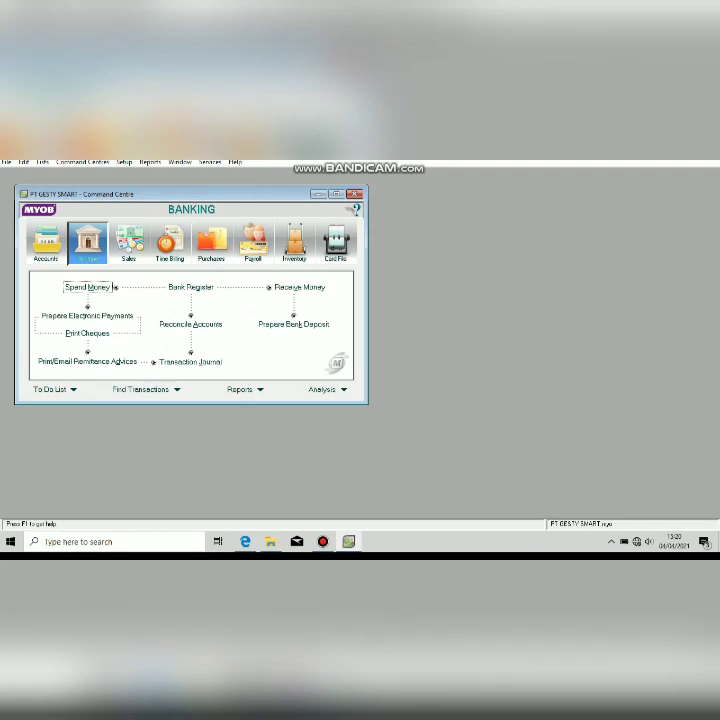
{"action": "left_click", "coordinate": [211, 243]}
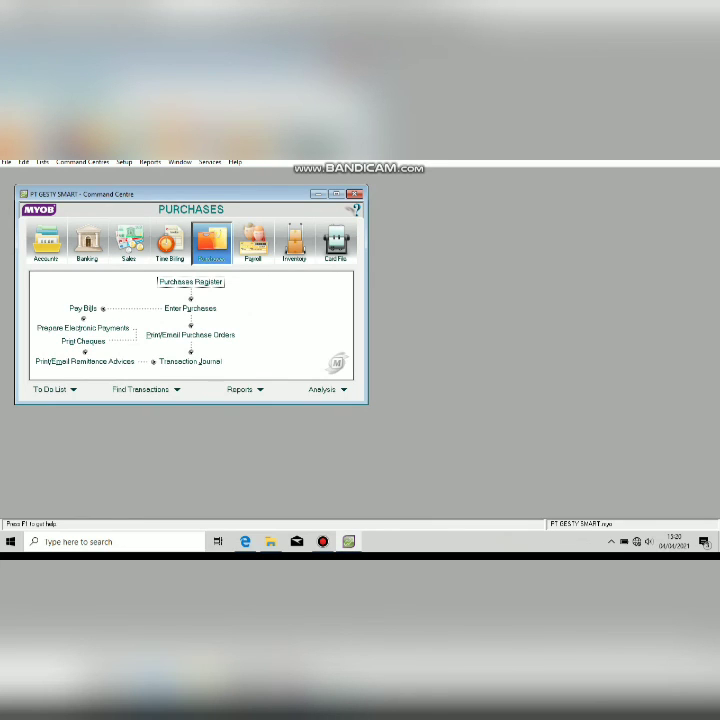
{"action": "left_click", "coordinate": [83, 308]}
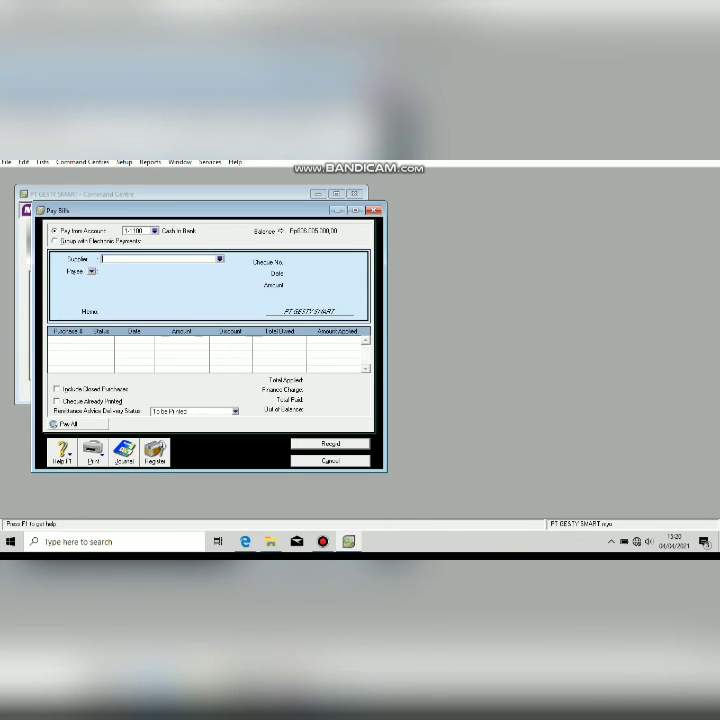
{"action": "left_click", "coordinate": [220, 259]}
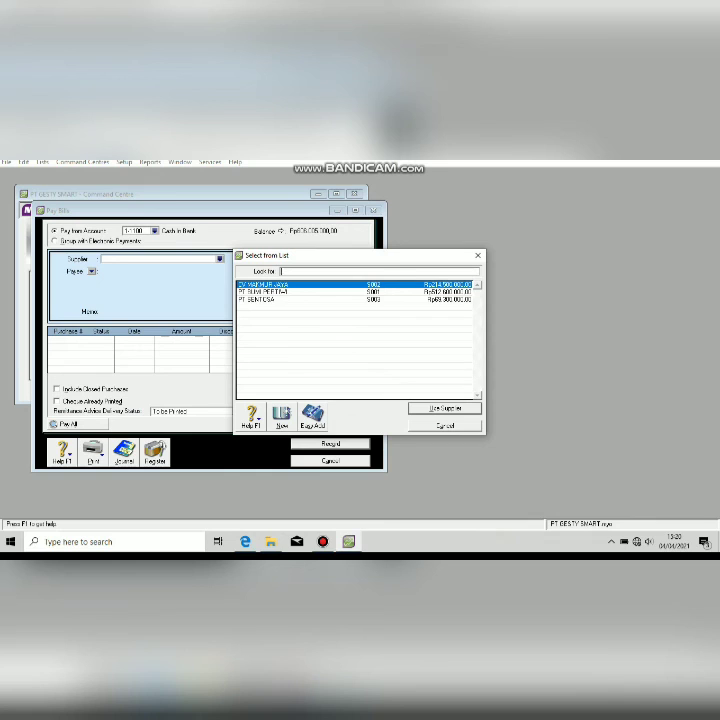
{"action": "double_click", "coordinate": [283, 286]}
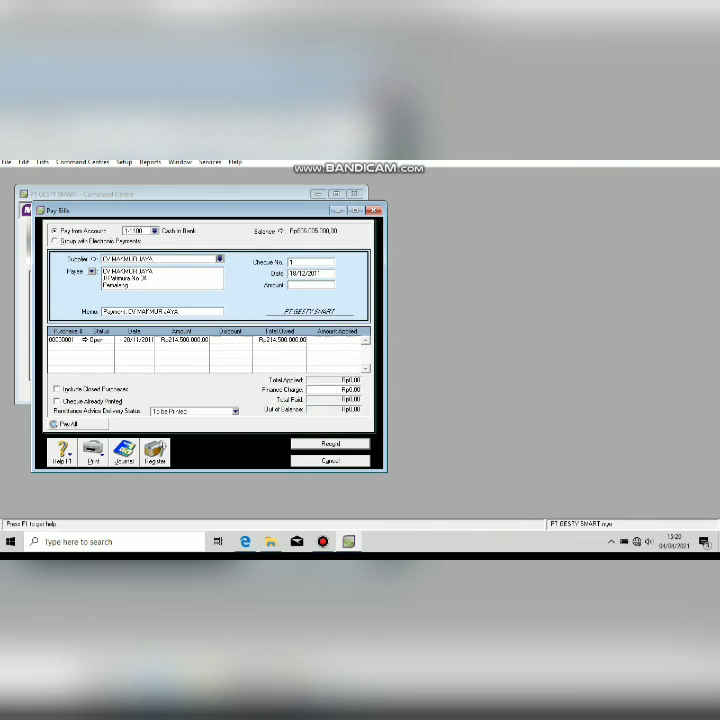
Enter memo 'Pelunasan Utang', cheque number BKK12-8 and date 23/12/2011.
{"action": "key", "text": "Tab"}
{"action": "type", "text": "Pelunasan Utang"}
{"action": "key", "text": "Tab"}
{"action": "type", "text": "BKK"}
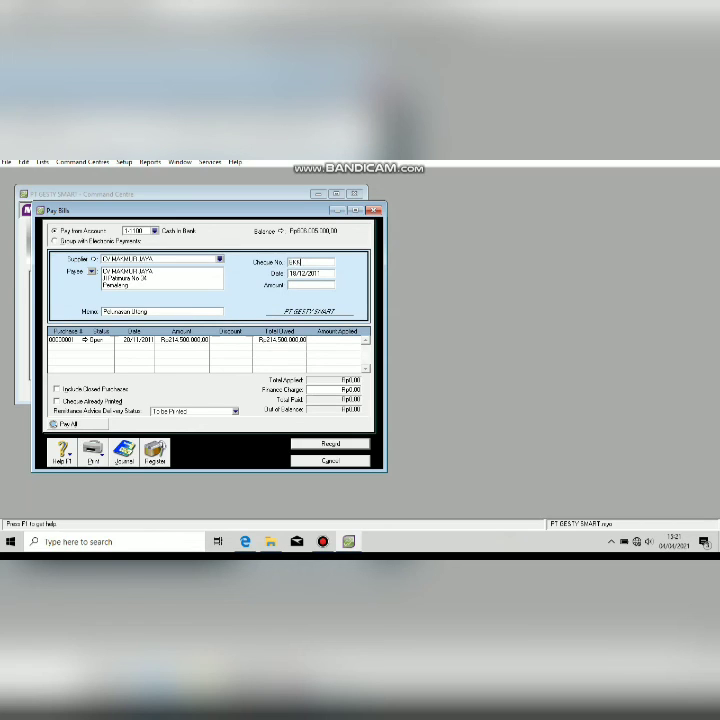
{"action": "type", "text": "120"}
{"action": "key", "text": "Tab"}
{"action": "left_click", "coordinate": [245, 541]}
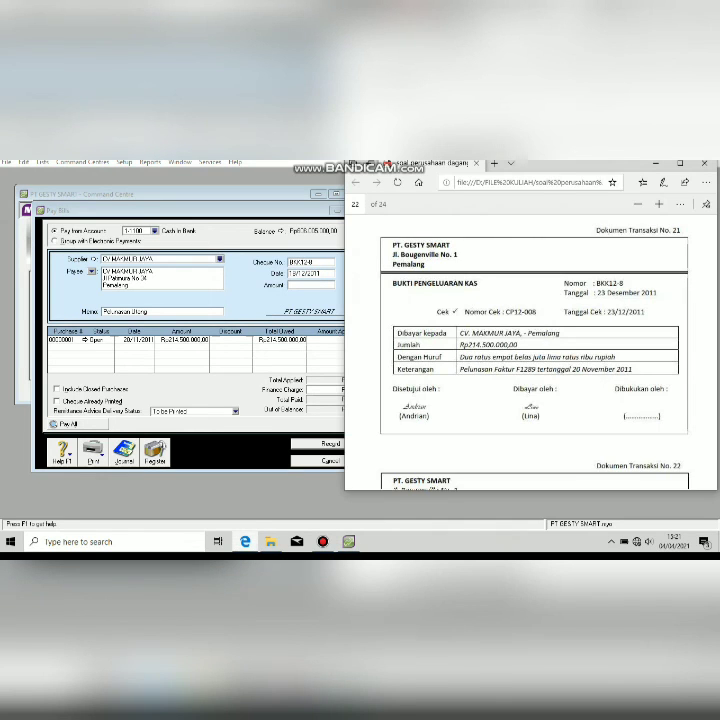
{"action": "key", "text": "alt+Tab"}
{"action": "type", "text": "23"}
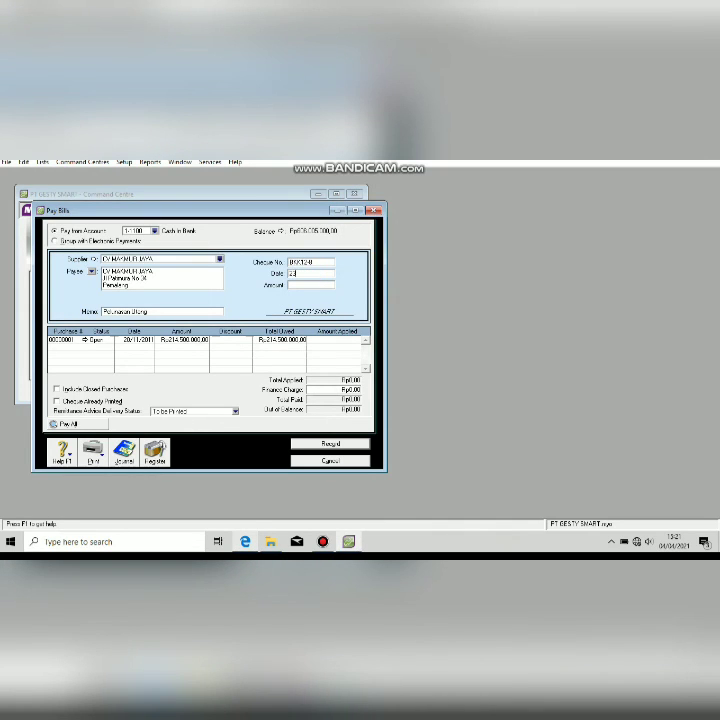
{"action": "type", "text": "/12/2012"}
{"action": "key", "text": "BackSpace"}
{"action": "type", "text": "1"}
Apply the Rp214.500.000 payment to the open bill, record it and close the form.
{"action": "key", "text": "Tab"}
{"action": "key", "text": "alt+Tab"}
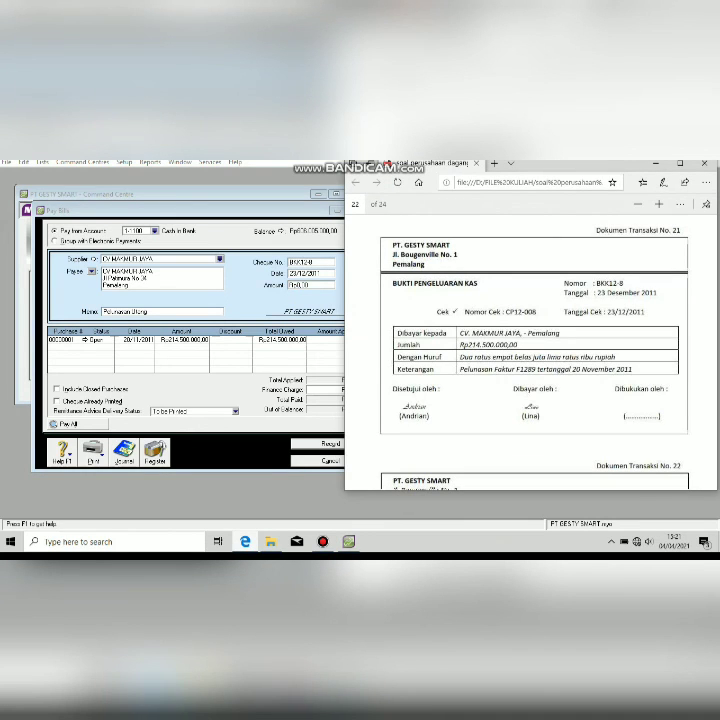
{"action": "key", "text": "alt+Tab"}
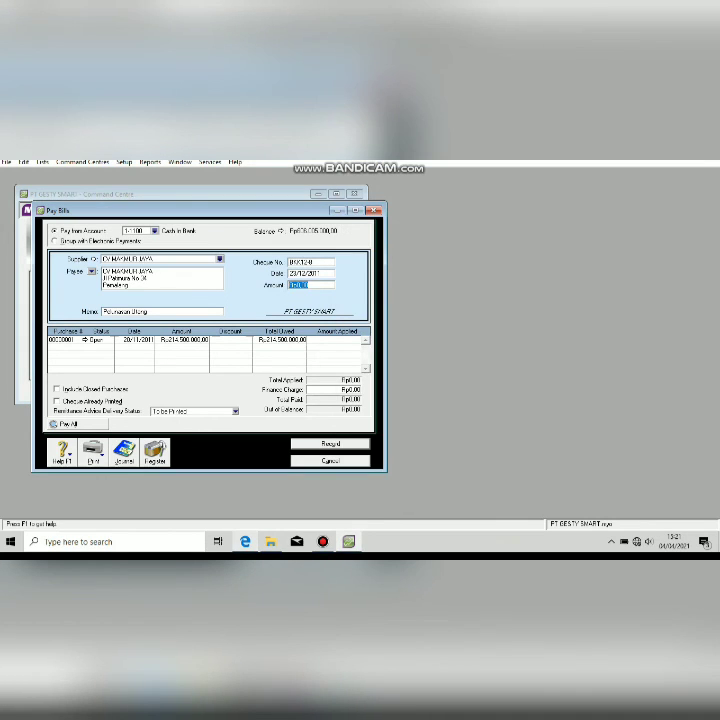
{"action": "type", "text": "214.500.000"}
{"action": "key", "text": "Tab"}
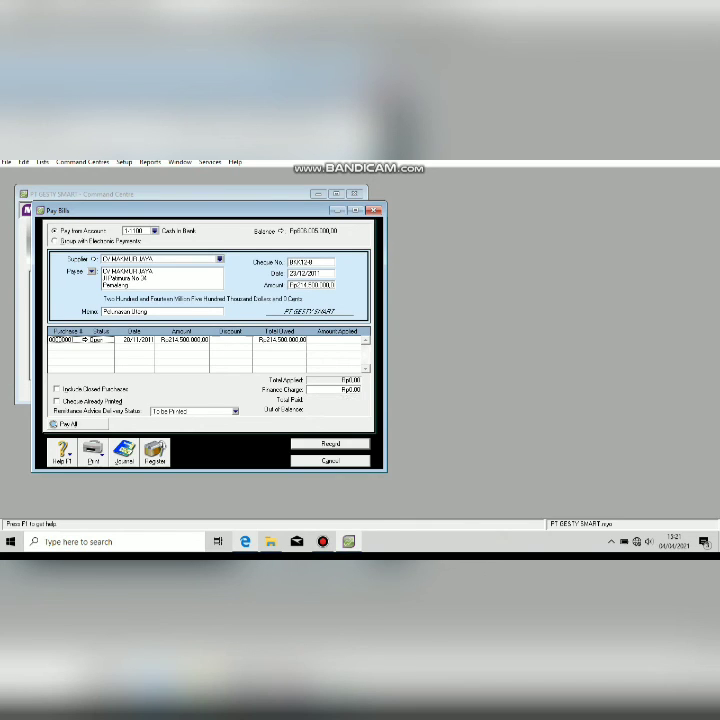
{"action": "key", "text": "Tab"}
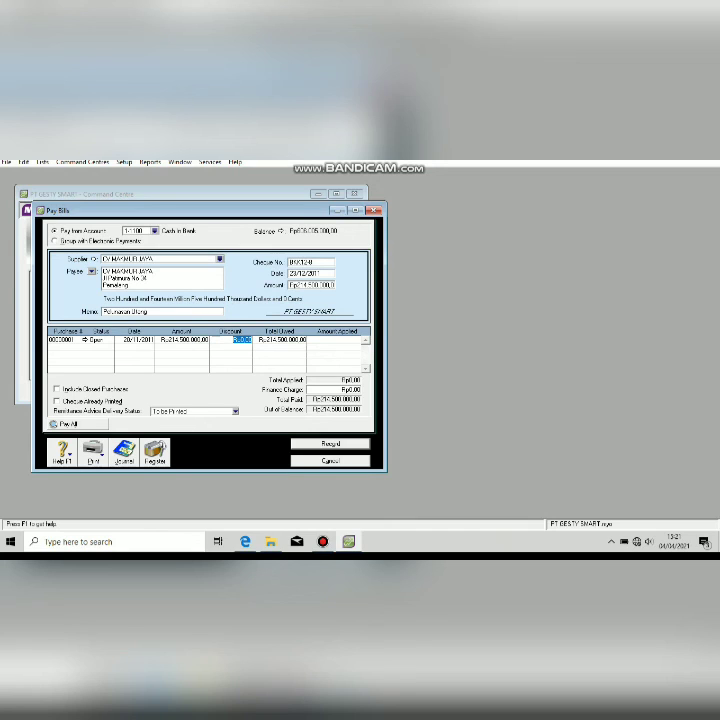
{"action": "key", "text": "Tab"}
{"action": "key", "text": "Tab"}
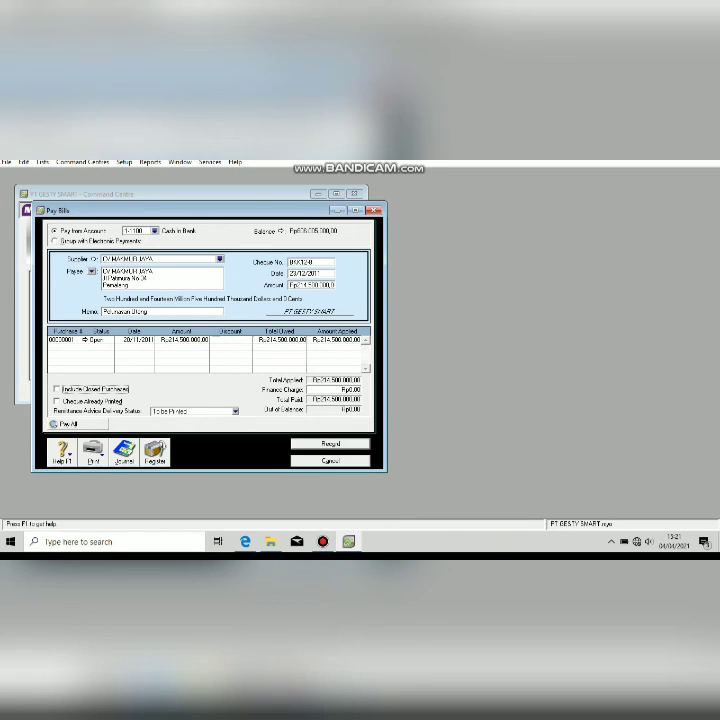
{"action": "key", "text": "Return"}
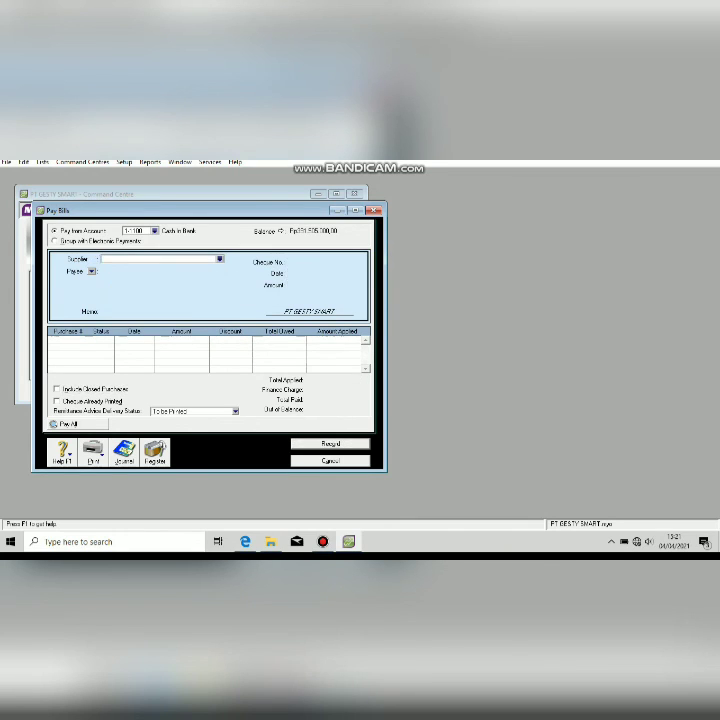
{"action": "key", "text": "Escape"}
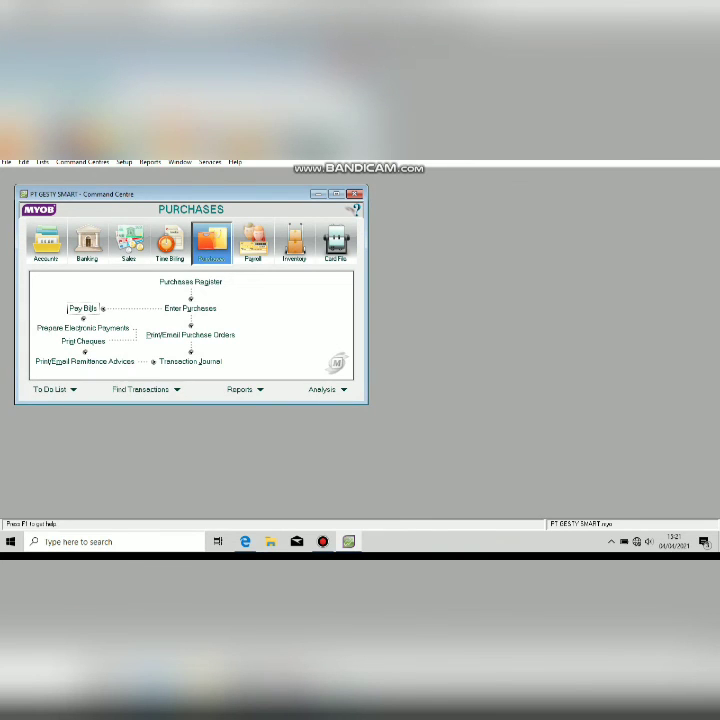
Check the cash receipt document, then start a customer payment under Sales.
{"action": "left_click", "coordinate": [245, 541]}
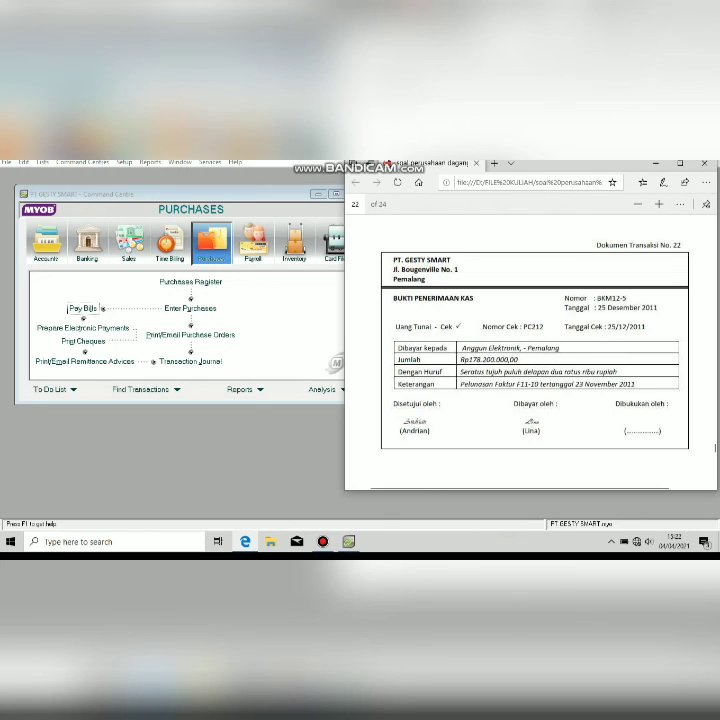
{"action": "left_click", "coordinate": [245, 541]}
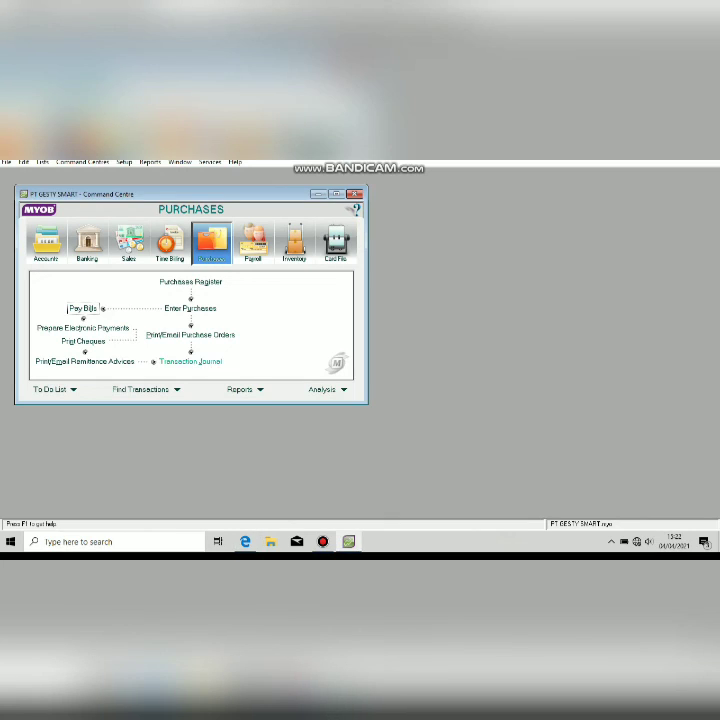
{"action": "left_click", "coordinate": [129, 244]}
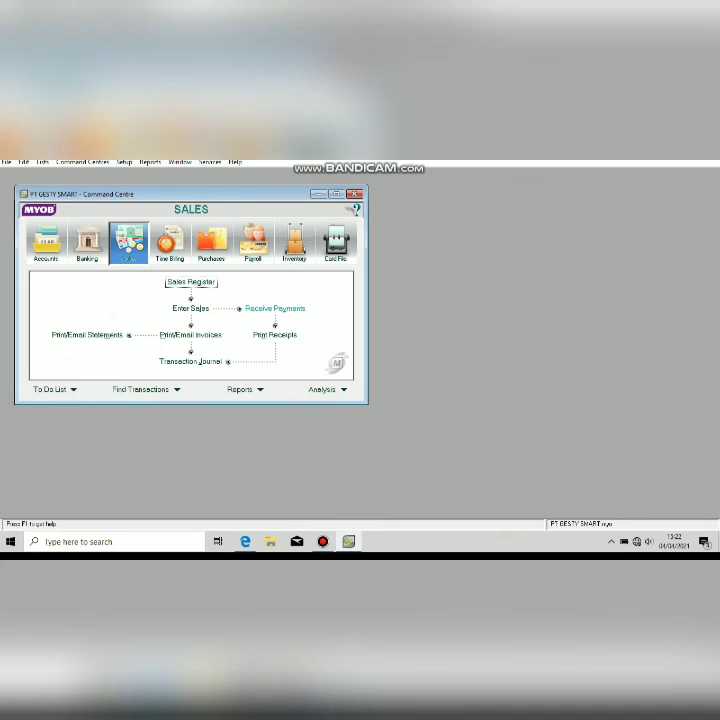
{"action": "left_click", "coordinate": [275, 308]}
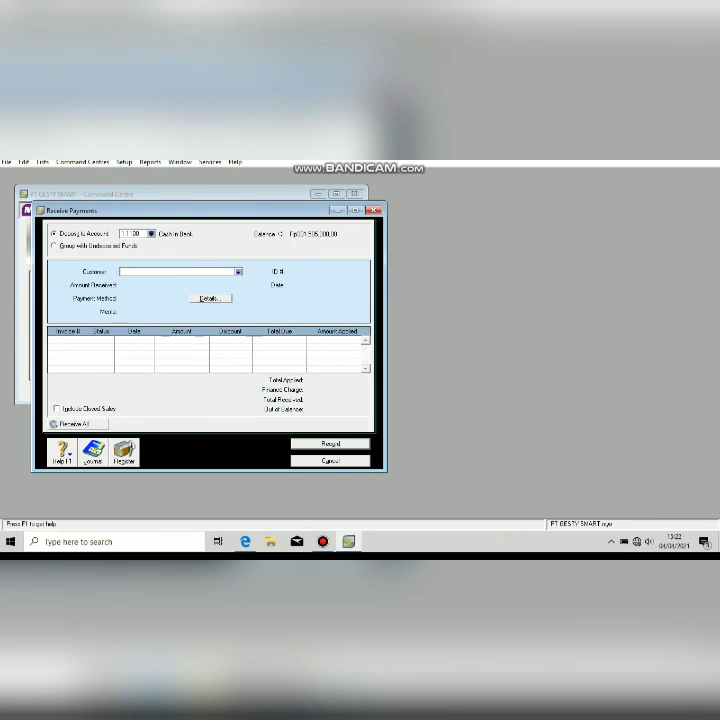
Enter a receipt from Anggun Elektronik with memo 'Pelunasan Piutang', ID BKM12-5, dated 25/12/2011.
{"action": "left_click", "coordinate": [238, 272]}
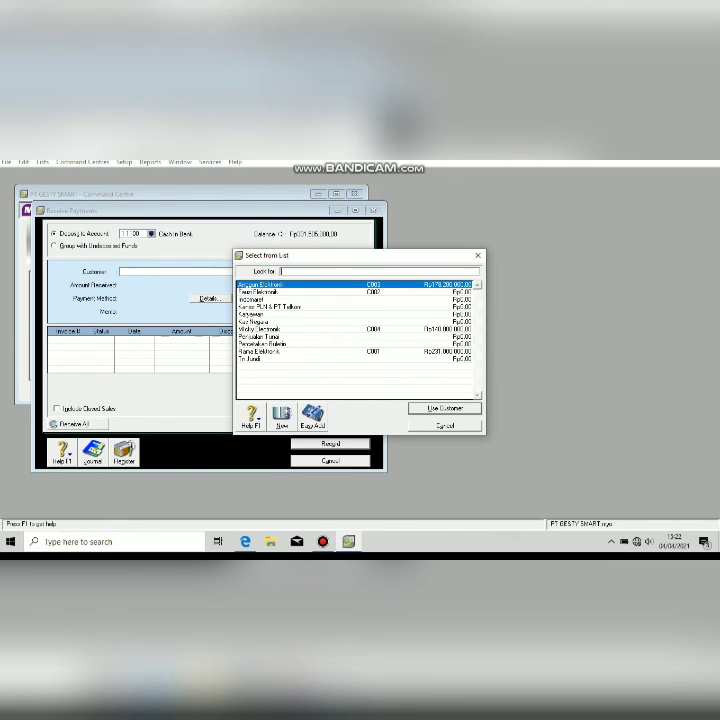
{"action": "key", "text": "Return"}
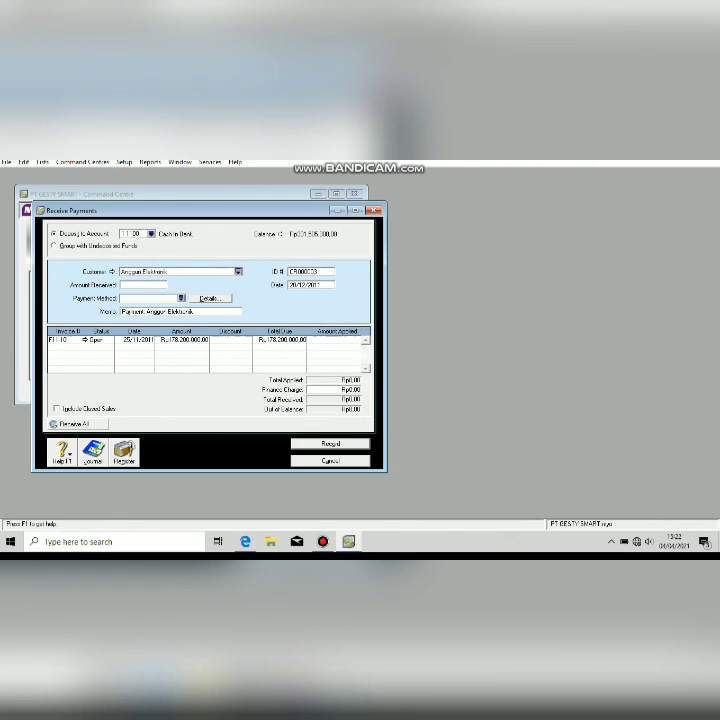
{"action": "type", "text": "Pelunasan Piutang"}
{"action": "key", "text": "Tab"}
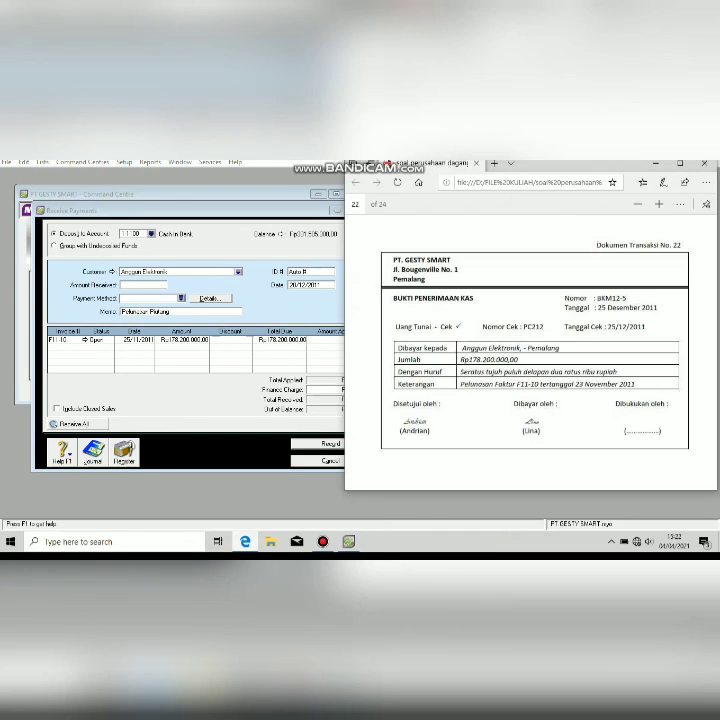
{"action": "type", "text": "EKM"}
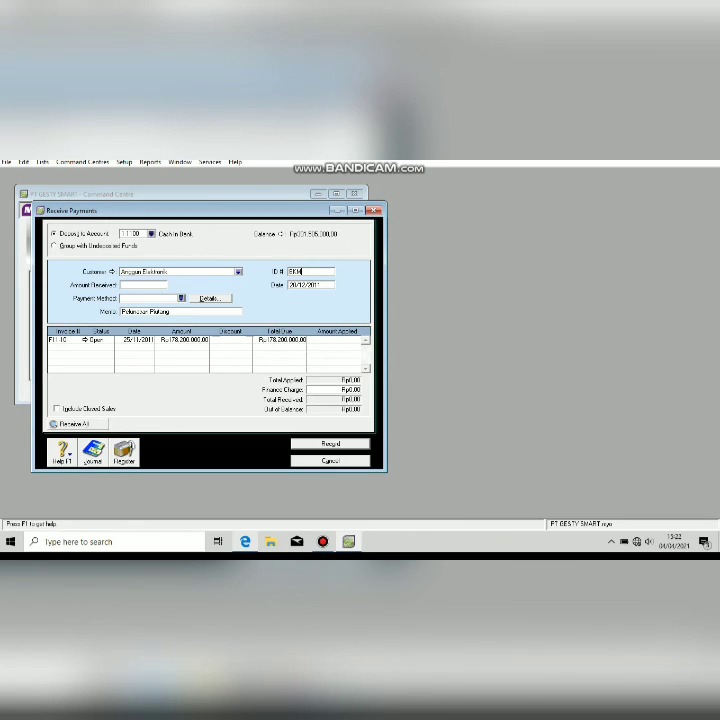
{"action": "type", "text": "12-5"}
{"action": "key", "text": "Tab"}
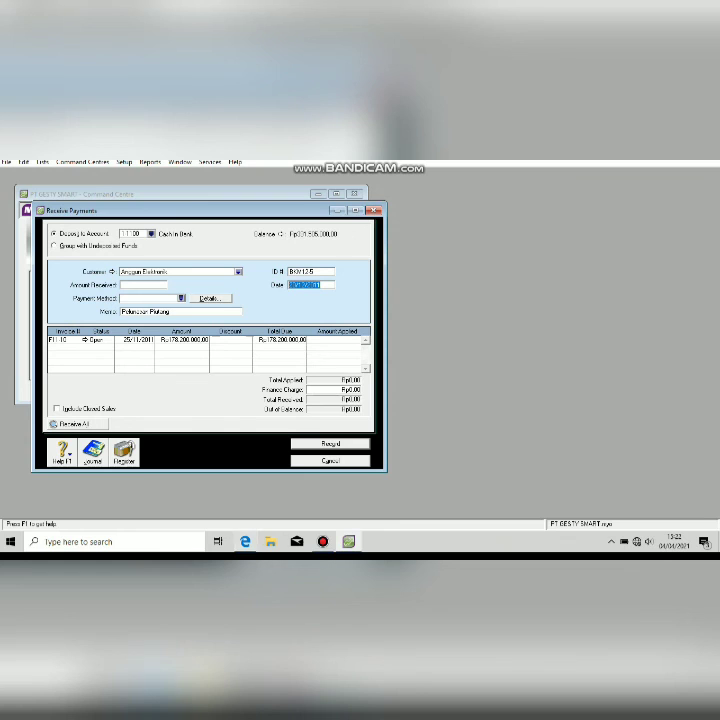
{"action": "key", "text": "alt+Tab"}
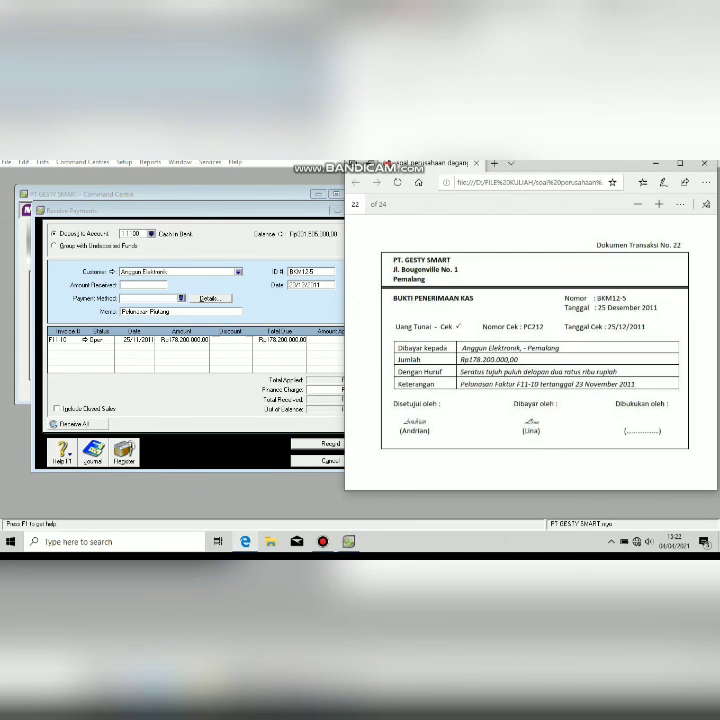
{"action": "key", "text": "alt+Tab"}
{"action": "type", "text": "25"}
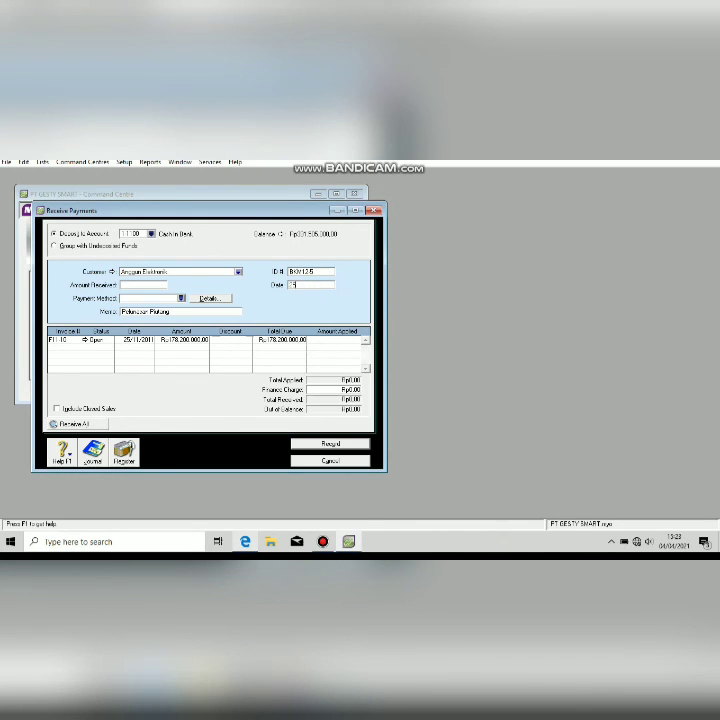
{"action": "type", "text": "/12/2011"}
{"action": "left_click", "coordinate": [60, 340]}
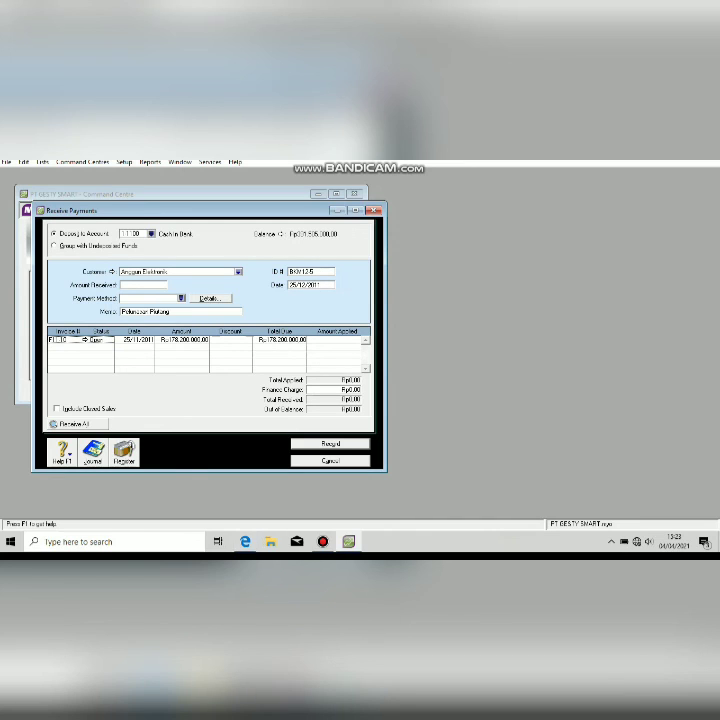
Apply the Rp178.200.000 amount to the open invoice, record the receipt and close the form.
{"action": "left_click", "coordinate": [143, 285]}
{"action": "left_click", "coordinate": [245, 541]}
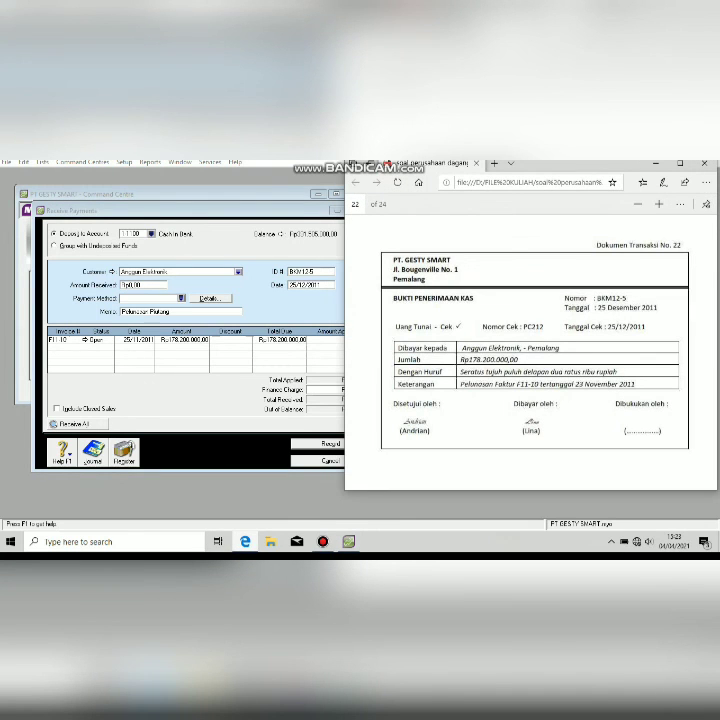
{"action": "key", "text": "alt+Tab"}
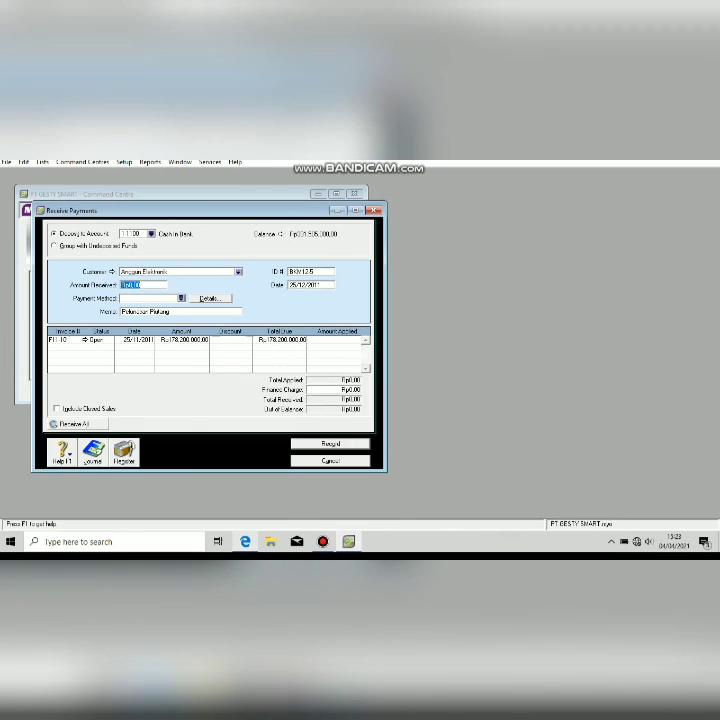
{"action": "type", "text": "178200000"}
{"action": "key", "text": "Tab"}
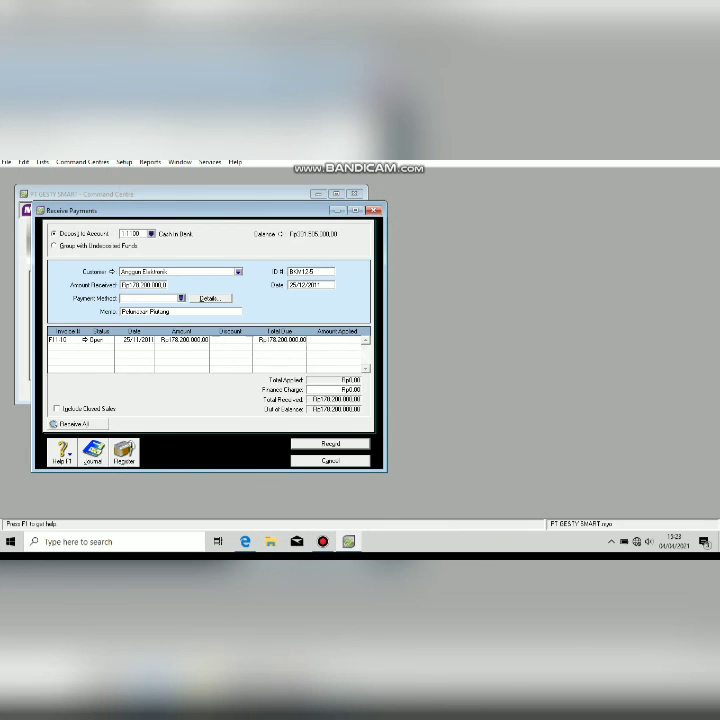
{"action": "key", "text": "Tab"}
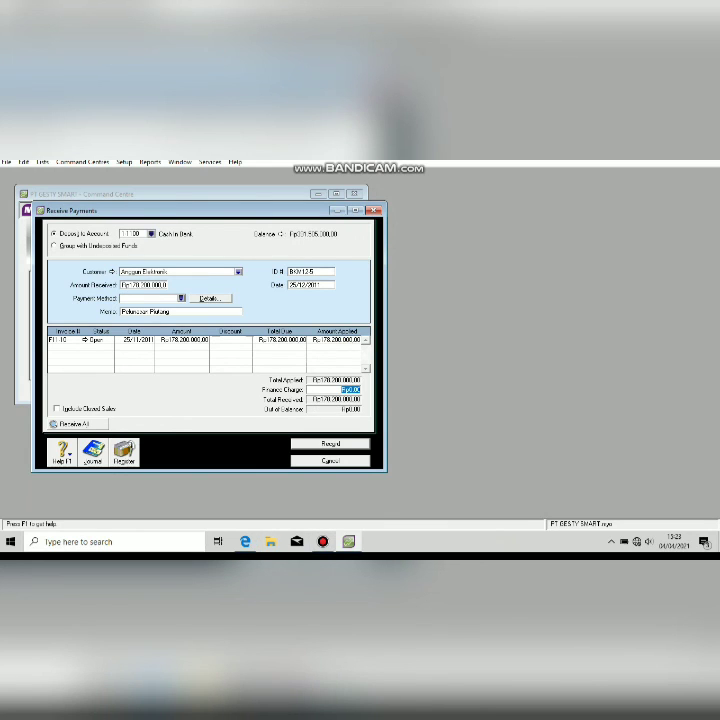
{"action": "key", "text": "Return"}
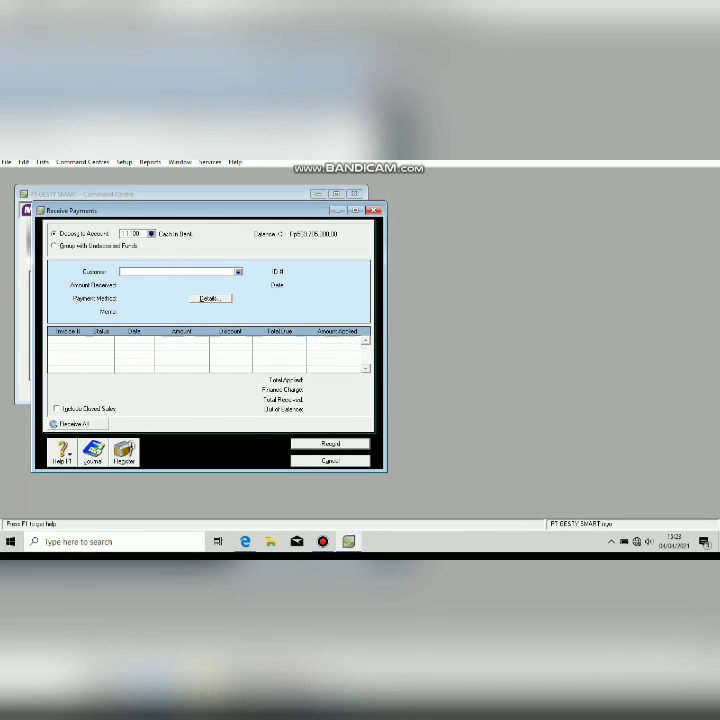
{"action": "key", "text": "Escape"}
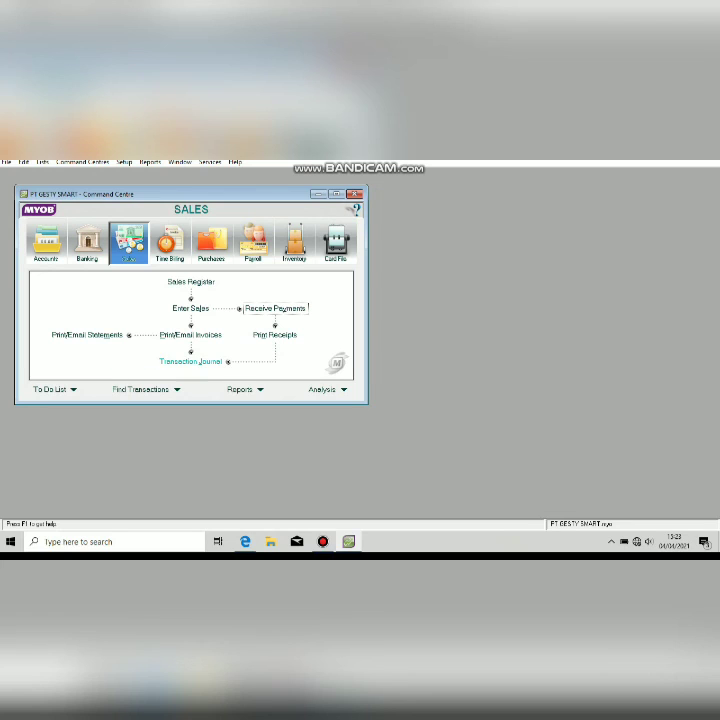
{"action": "left_click", "coordinate": [191, 362]}
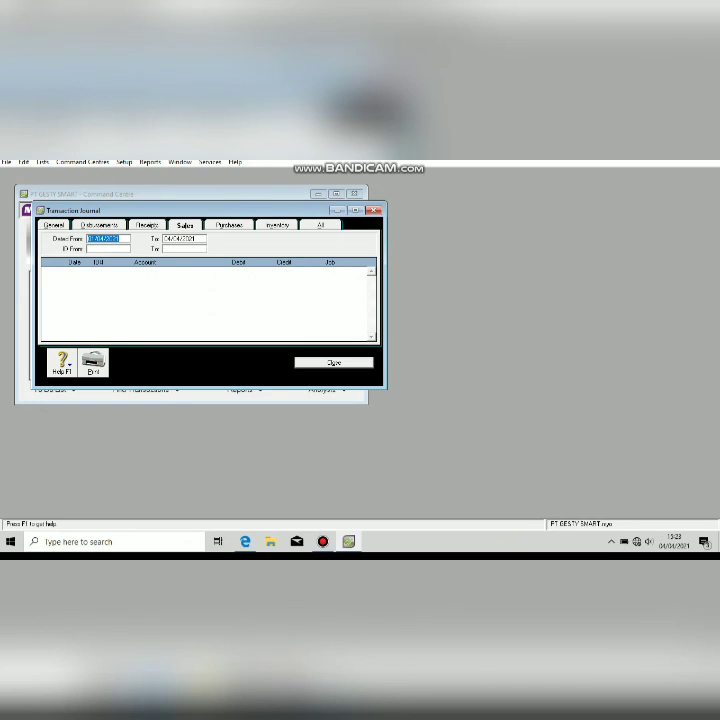
{"action": "type", "text": "1/1/202"}
{"action": "type", "text": "11"}
{"action": "key", "text": "Tab"}
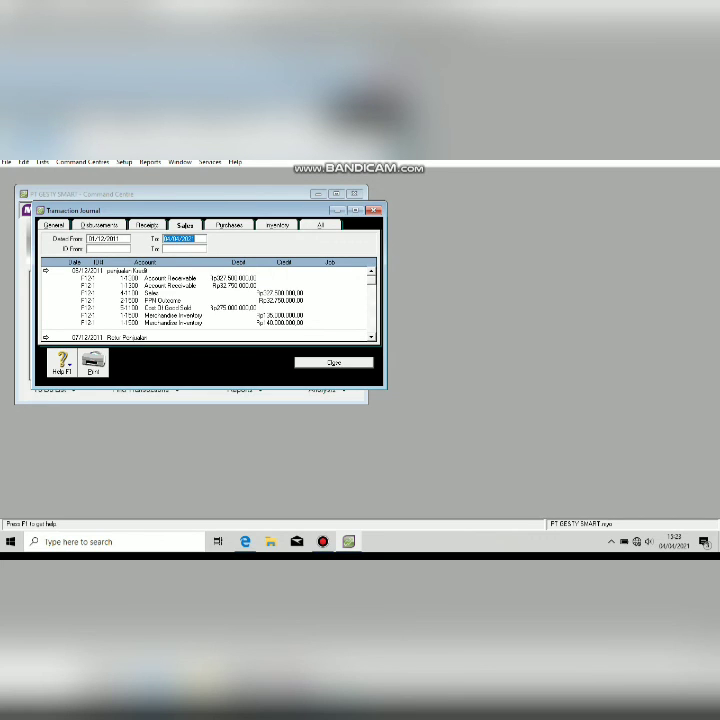
{"action": "left_click", "coordinate": [320, 225]}
{"action": "left_click", "coordinate": [355, 210]}
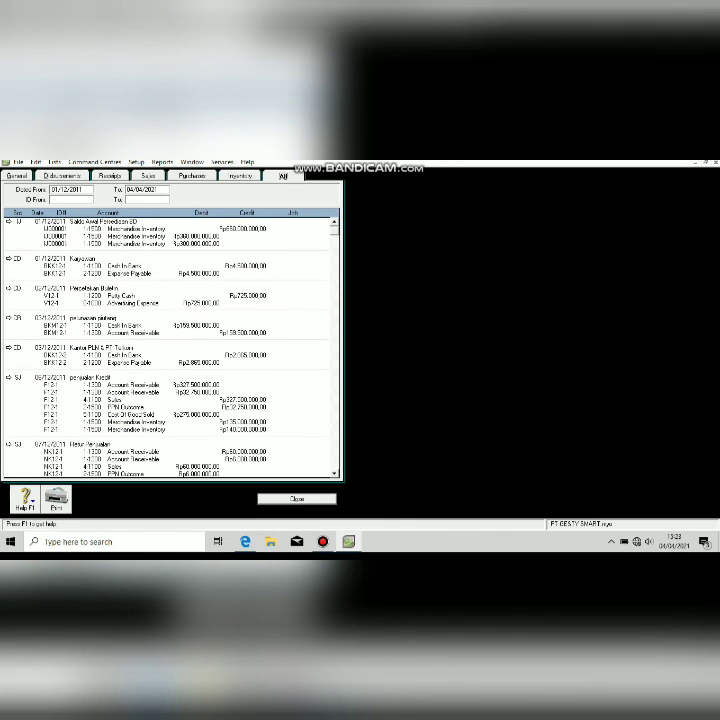
{"action": "scroll", "coordinate": [170, 345], "scroll_direction": "down", "scroll_amount": 5}
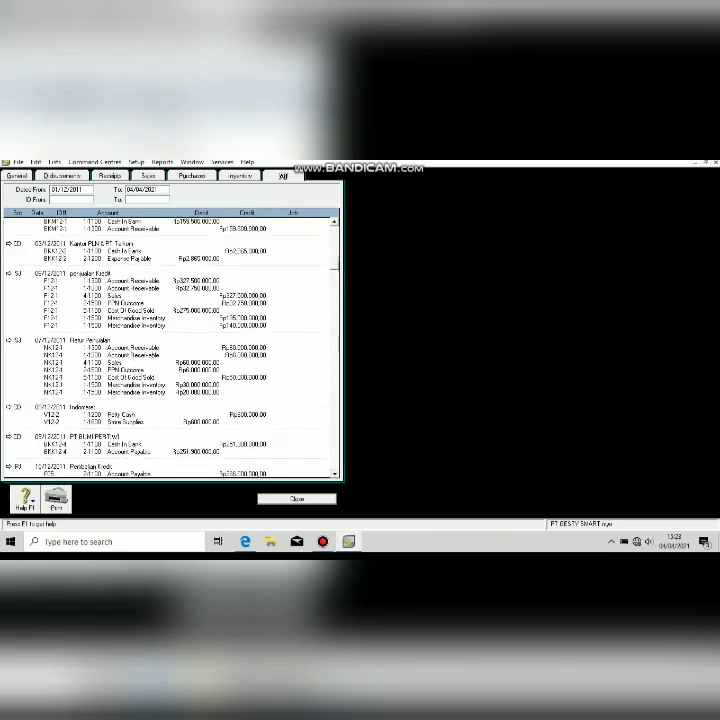
{"action": "scroll", "coordinate": [170, 345], "scroll_direction": "down", "scroll_amount": 5}
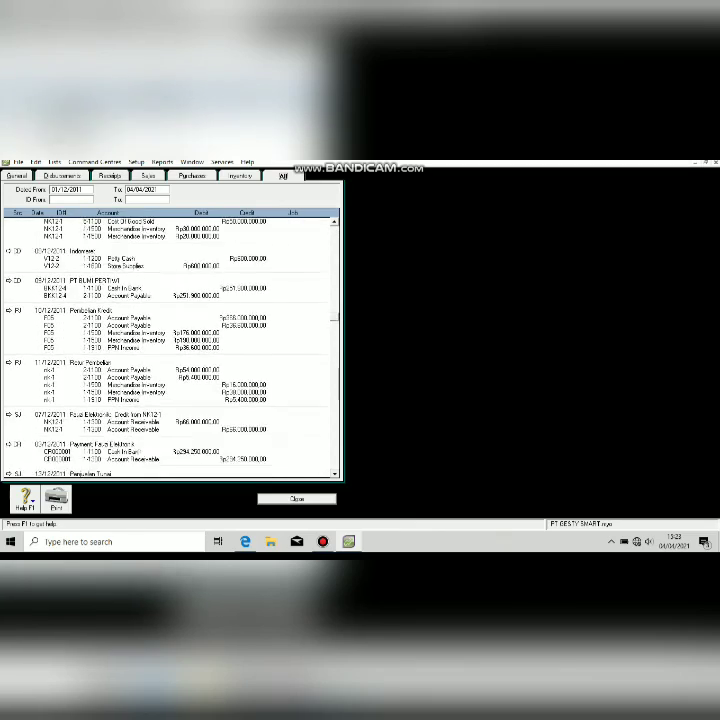
{"action": "scroll", "coordinate": [170, 345], "scroll_direction": "down", "scroll_amount": 5}
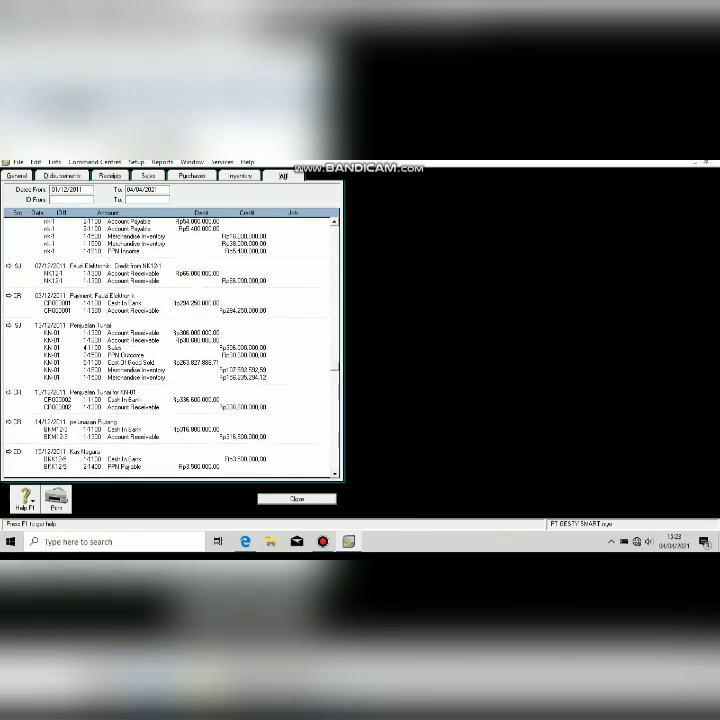
{"action": "scroll", "coordinate": [170, 345], "scroll_direction": "down", "scroll_amount": 3}
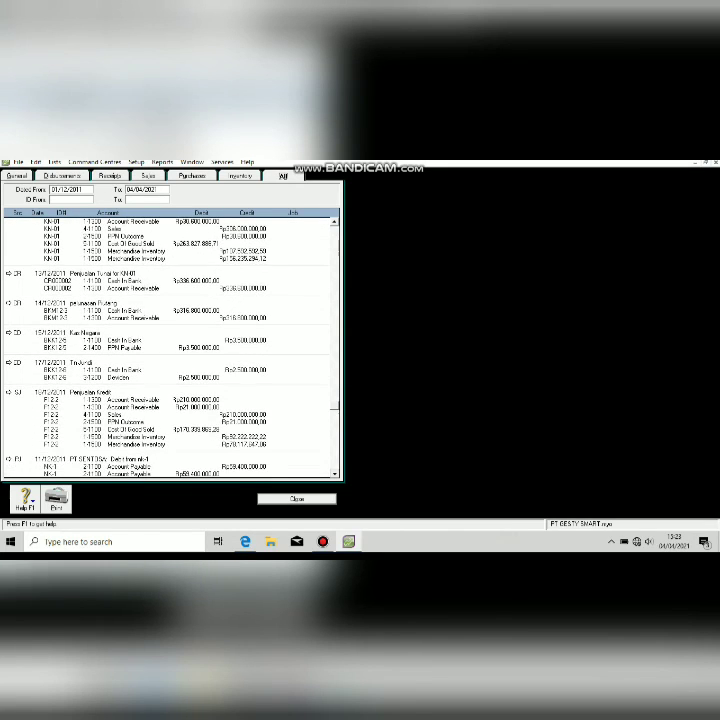
{"action": "scroll", "coordinate": [170, 345], "scroll_direction": "down", "scroll_amount": 2}
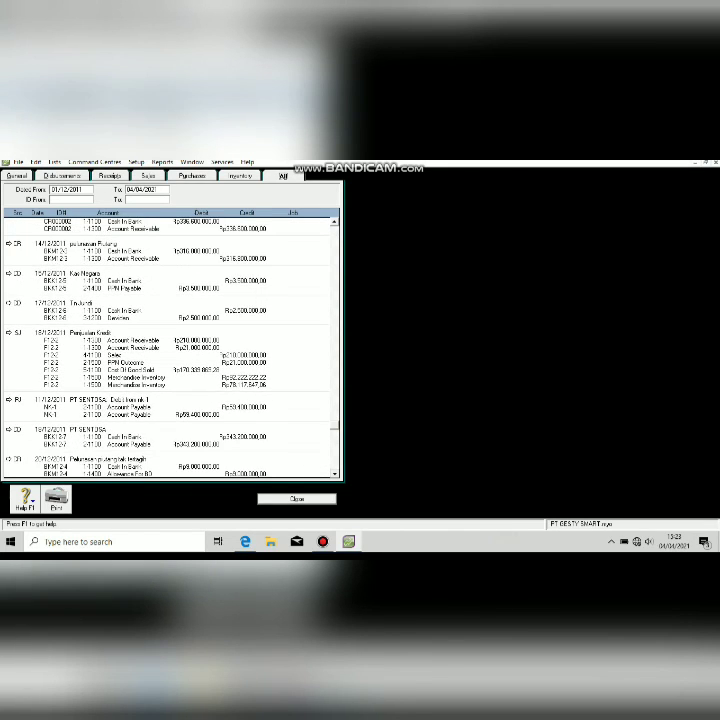
{"action": "scroll", "coordinate": [170, 345], "scroll_direction": "down", "scroll_amount": 2}
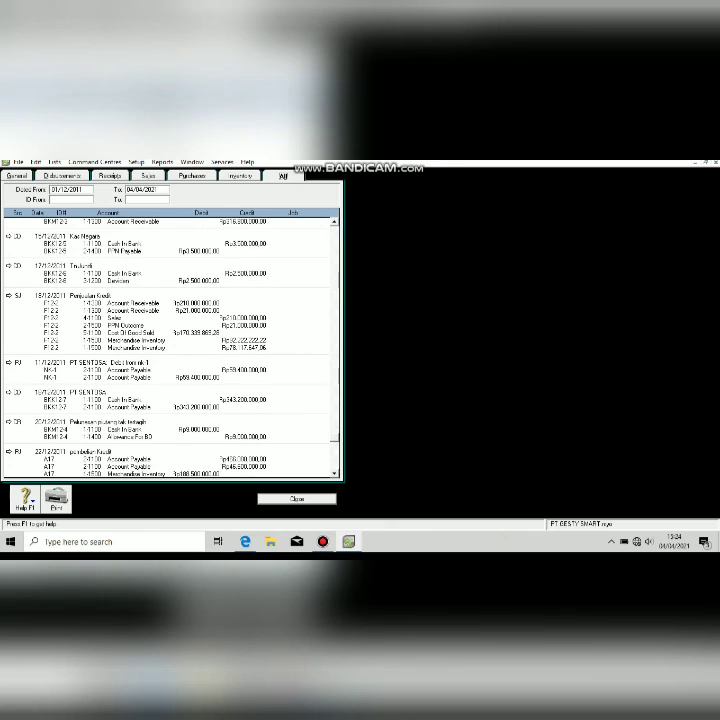
{"action": "scroll", "coordinate": [170, 345], "scroll_direction": "down", "scroll_amount": 3}
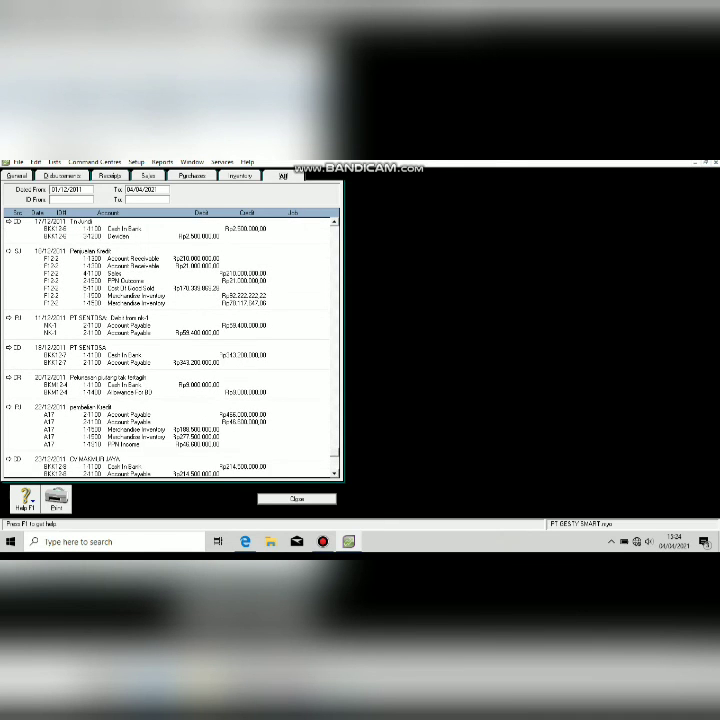
{"action": "scroll", "coordinate": [170, 345], "scroll_direction": "down", "scroll_amount": 2}
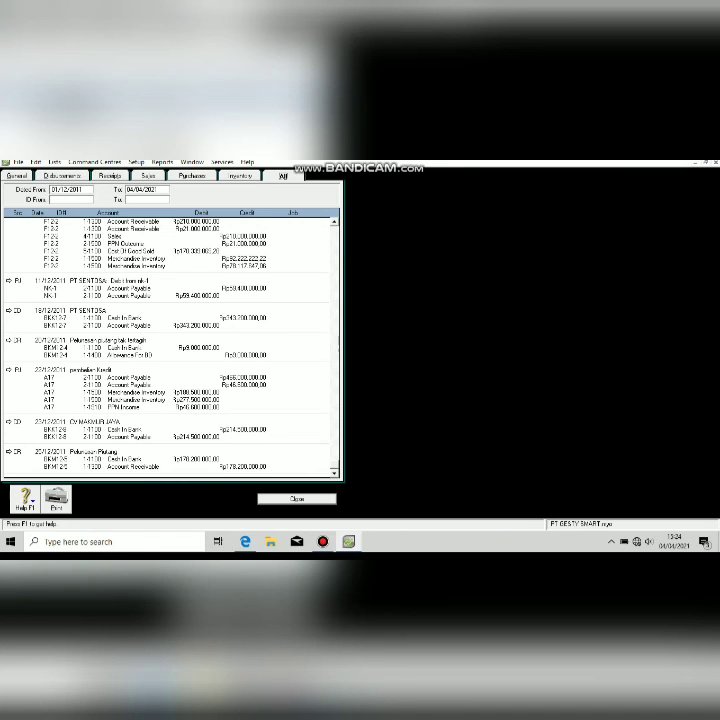
{"action": "left_click", "coordinate": [297, 499]}
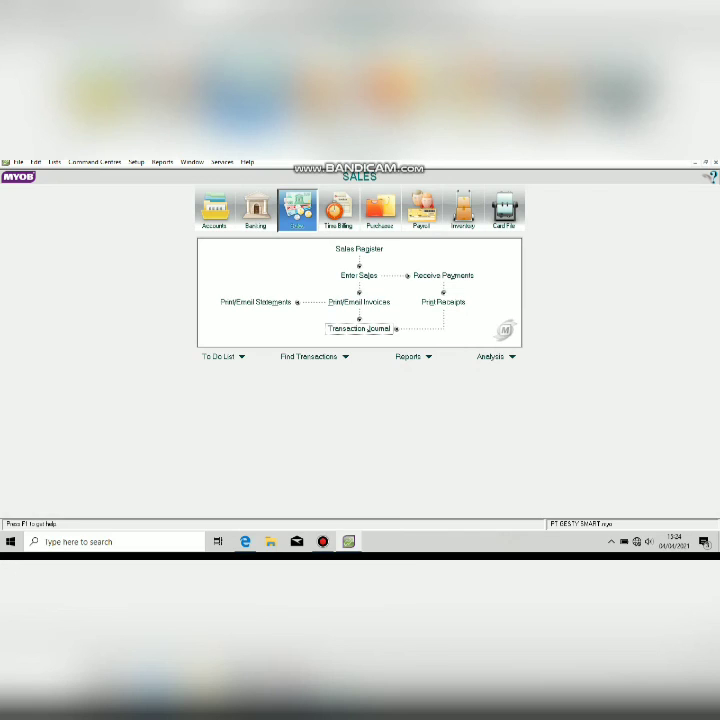